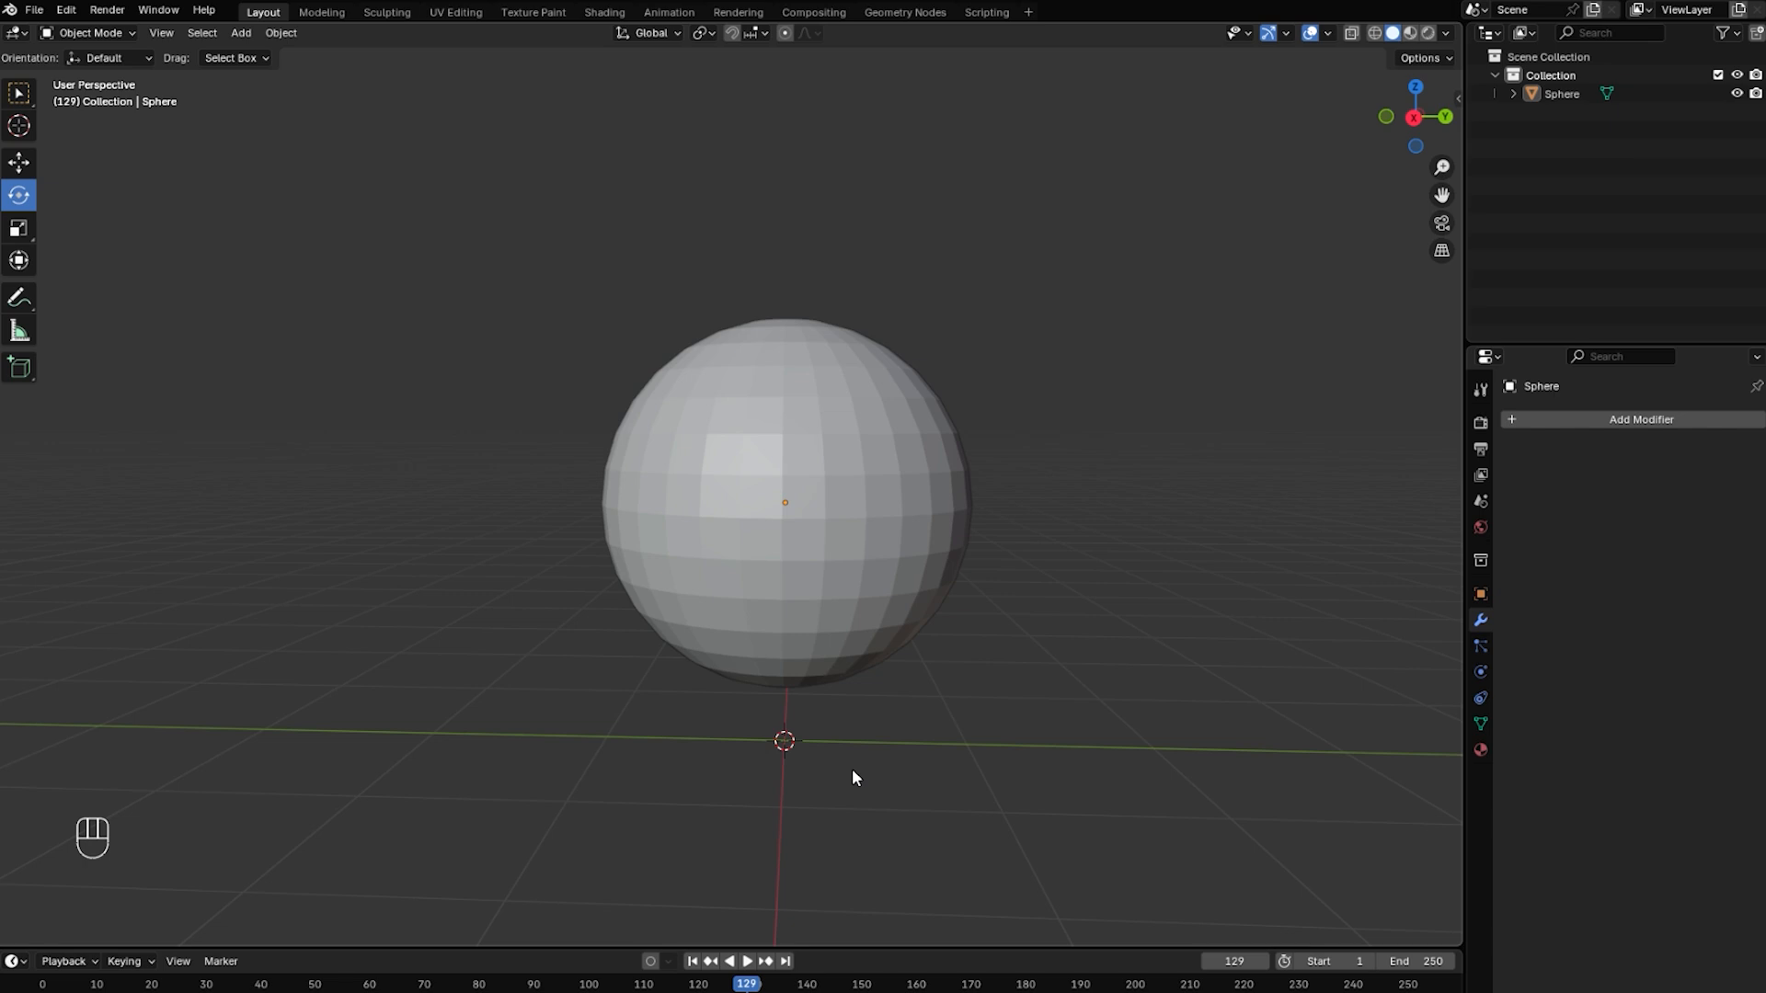
pyautogui.click(1597, 421)
pyautogui.moveTo(1591, 422)
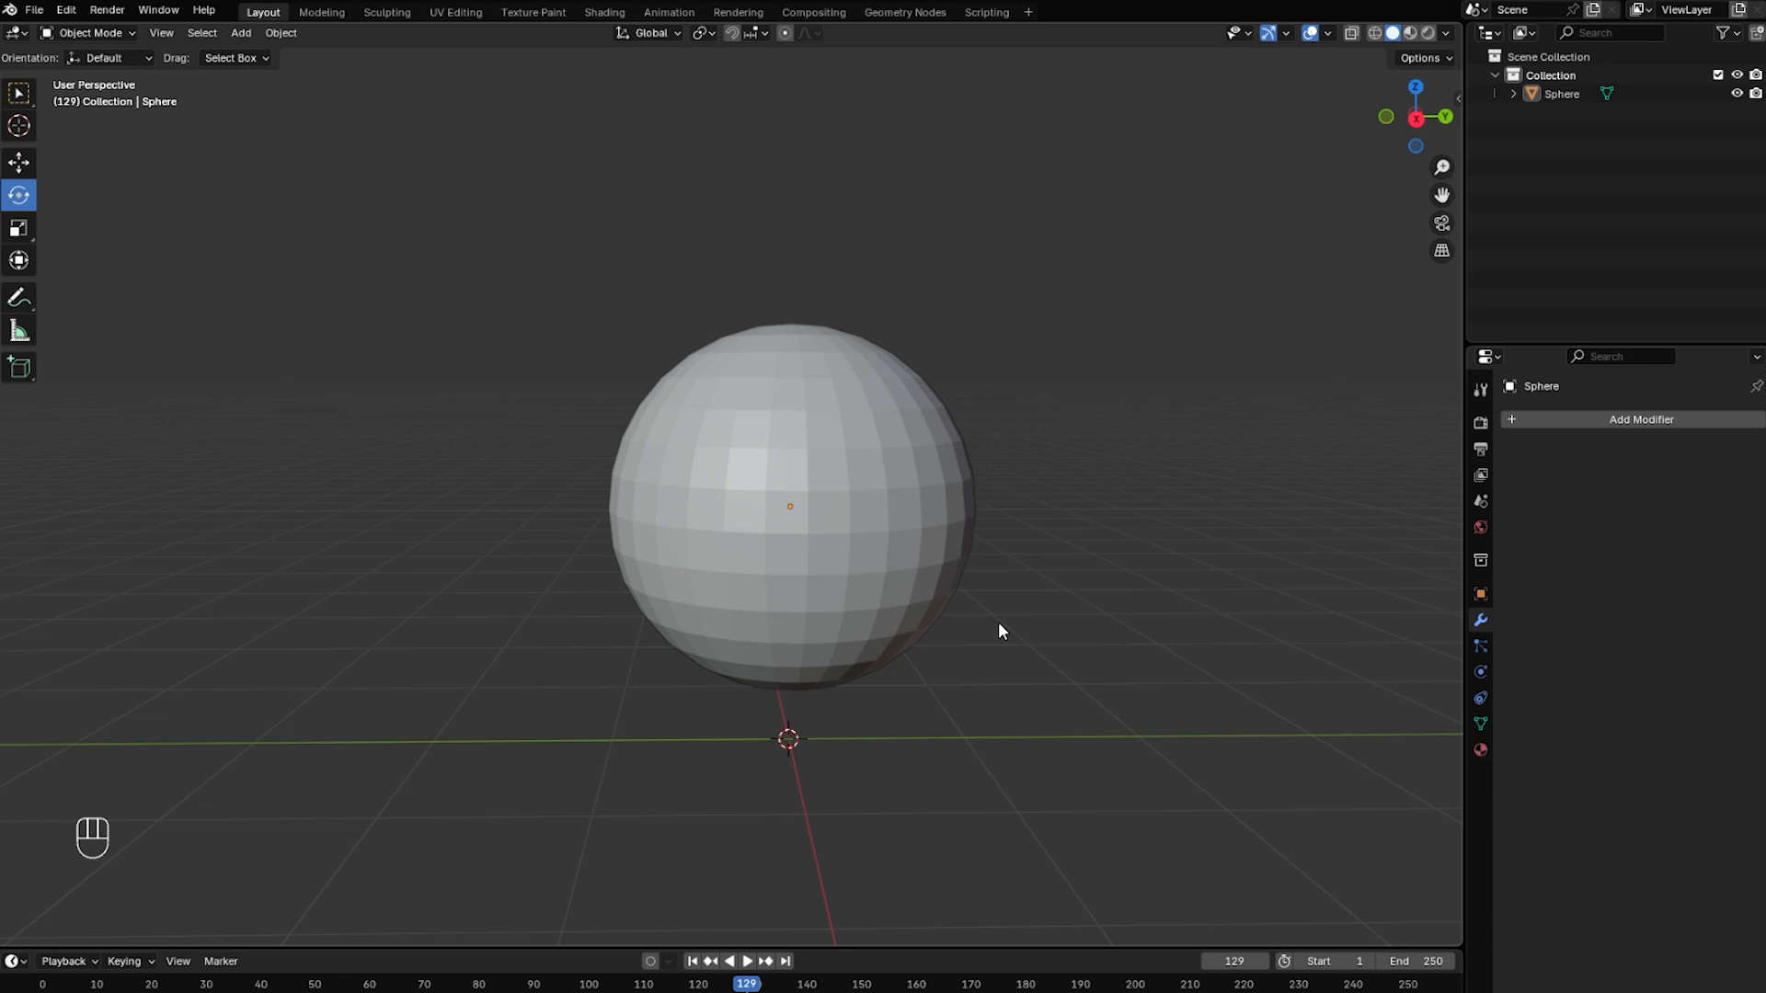
pyautogui.moveTo(1001, 611); pyautogui.dragTo(886, 670, button='middle')
# Select the sphere and add a Mask modifier to it.
pyautogui.click(852, 540)
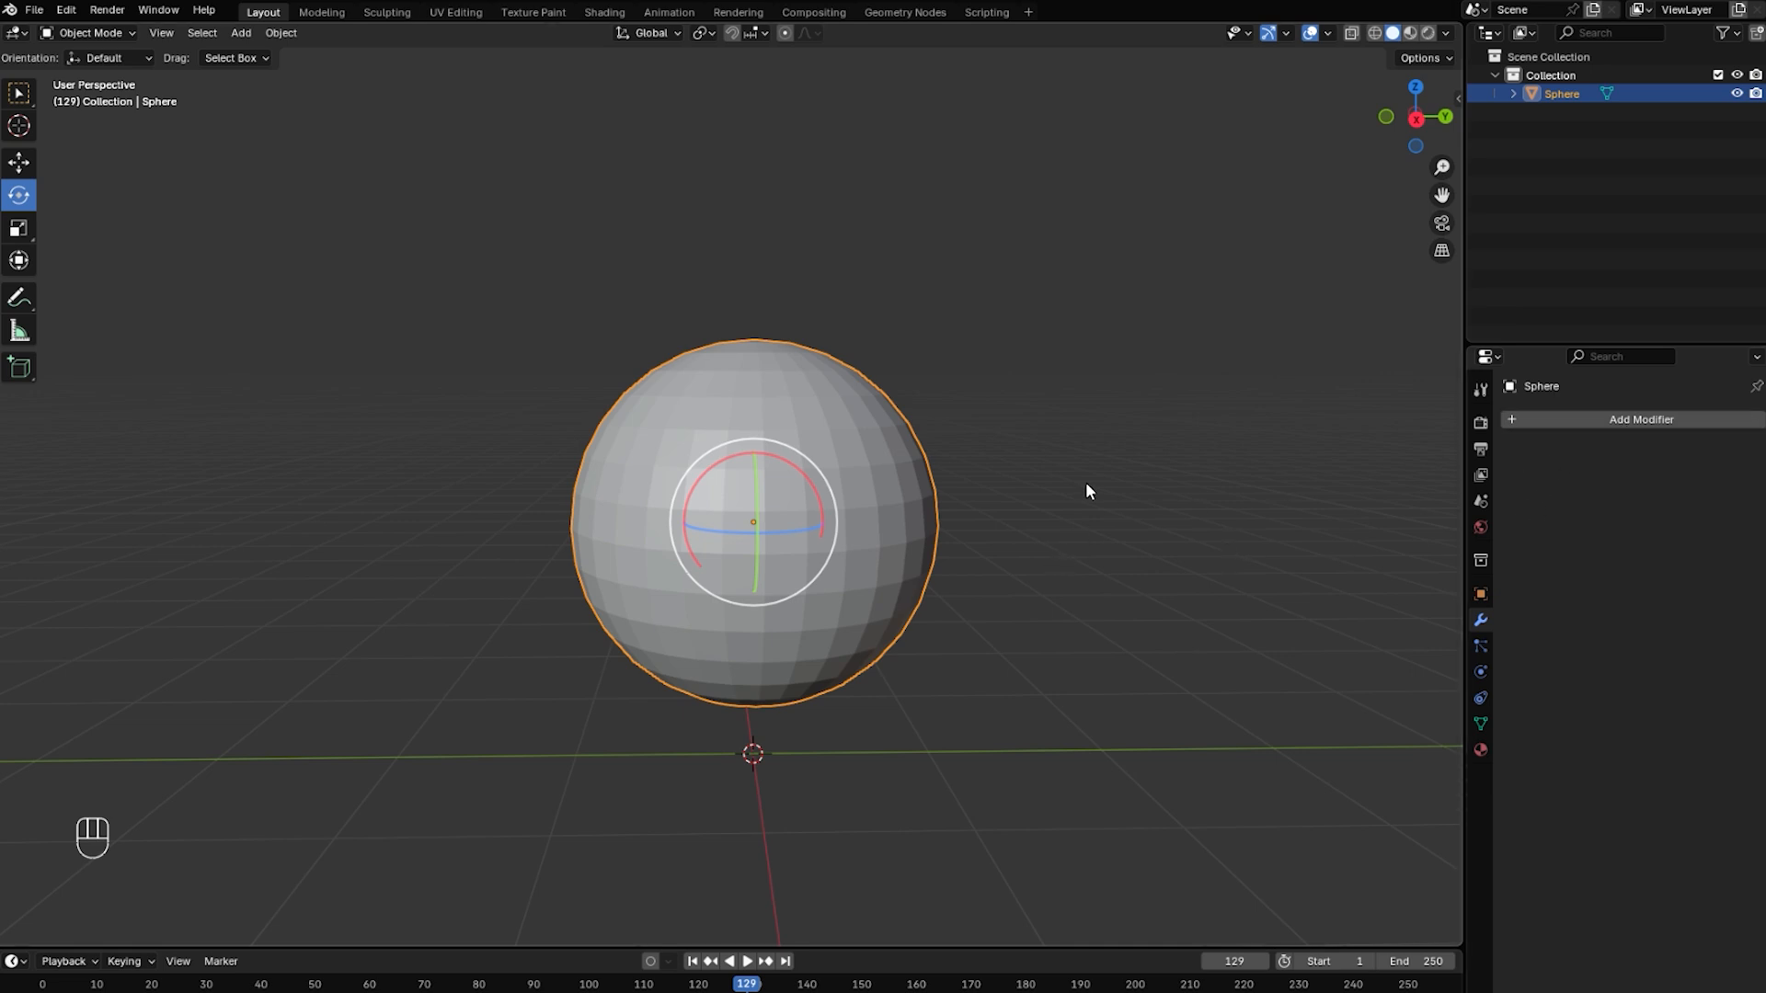
pyautogui.keyDown('shift'); pyautogui.moveTo(1150, 549); pyautogui.dragTo(1163, 574, button='middle'); pyautogui.keyUp('shift')
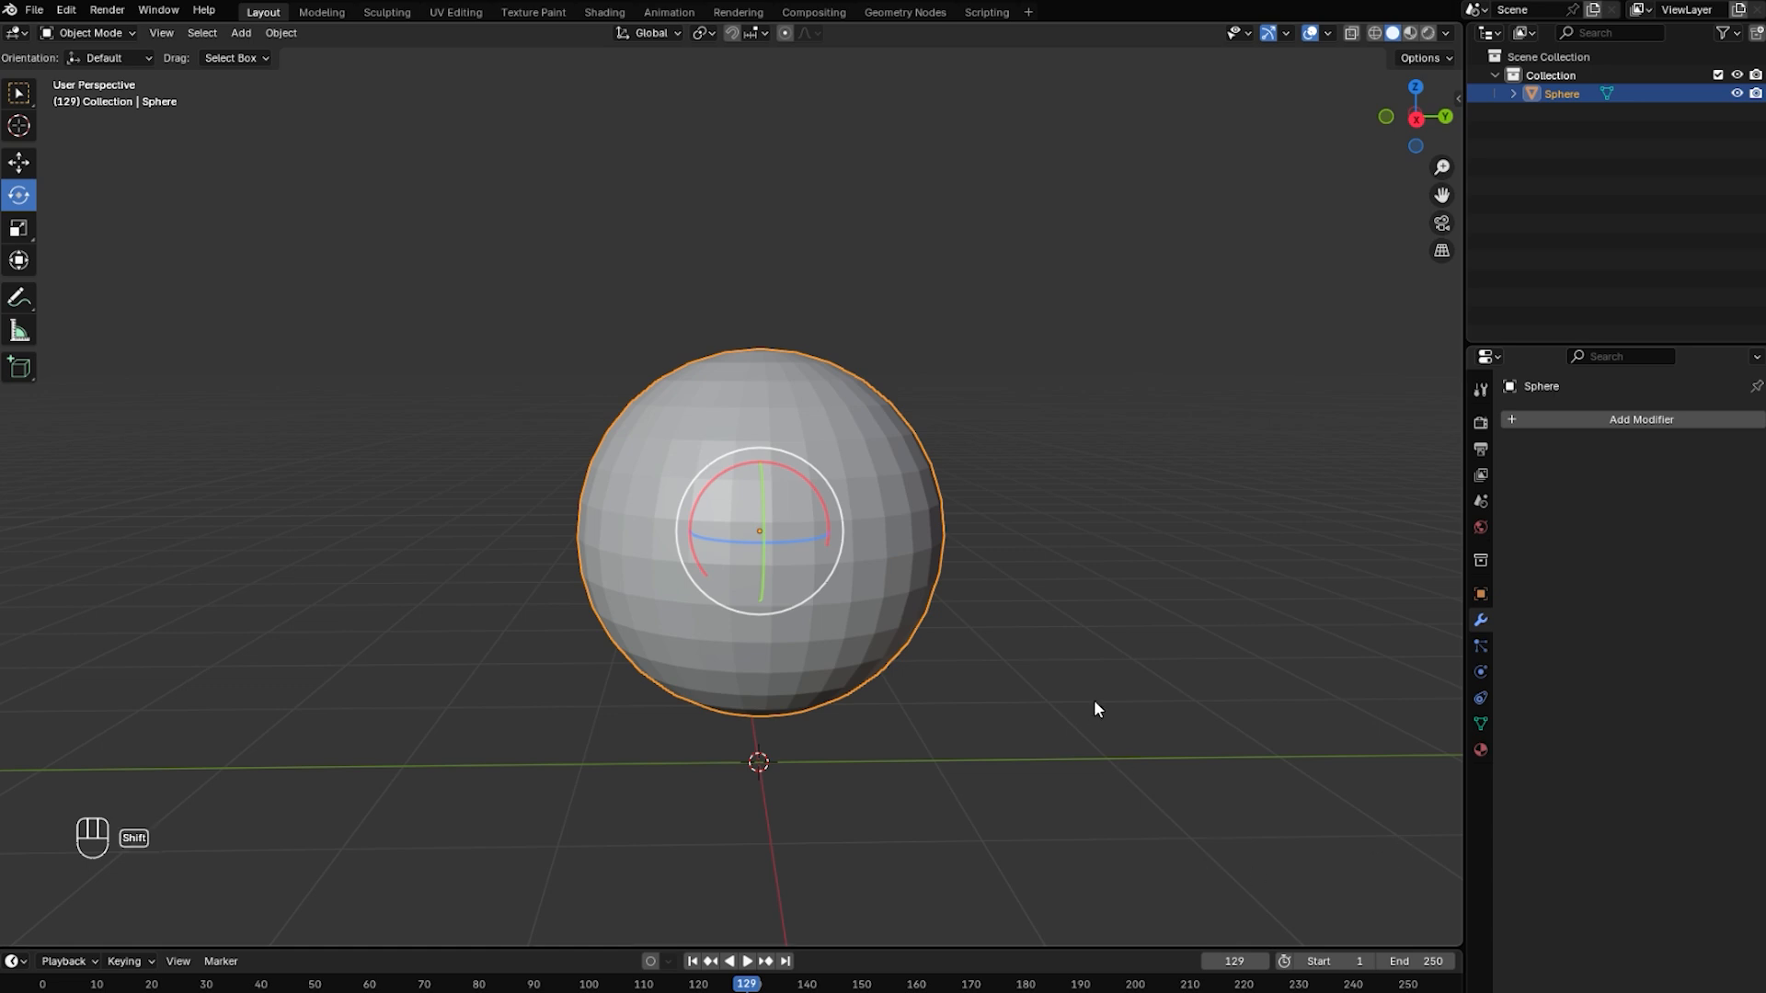
pyautogui.keyDown('shift'); pyautogui.moveTo(1094, 699); pyautogui.dragTo(1107, 698, button='middle'); pyautogui.keyUp('shift')
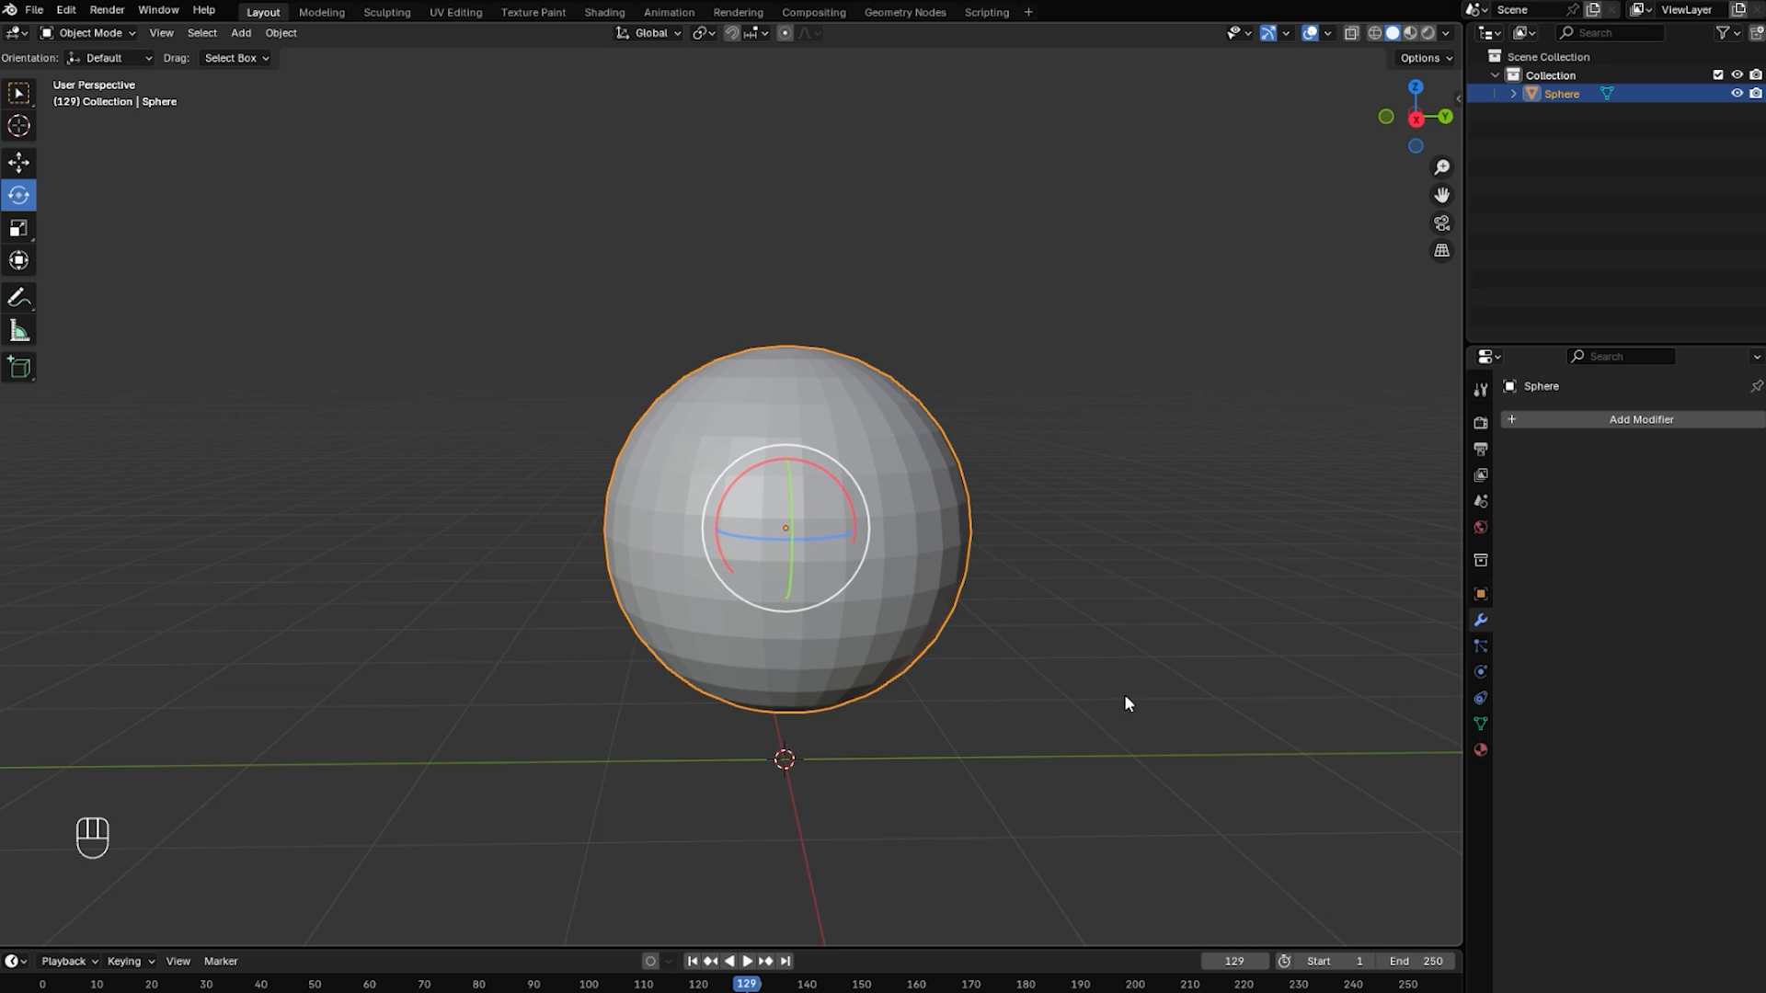
pyautogui.keyDown('shift'); pyautogui.moveTo(1061, 633); pyautogui.dragTo(1056, 636, button='middle'); pyautogui.keyUp('shift')
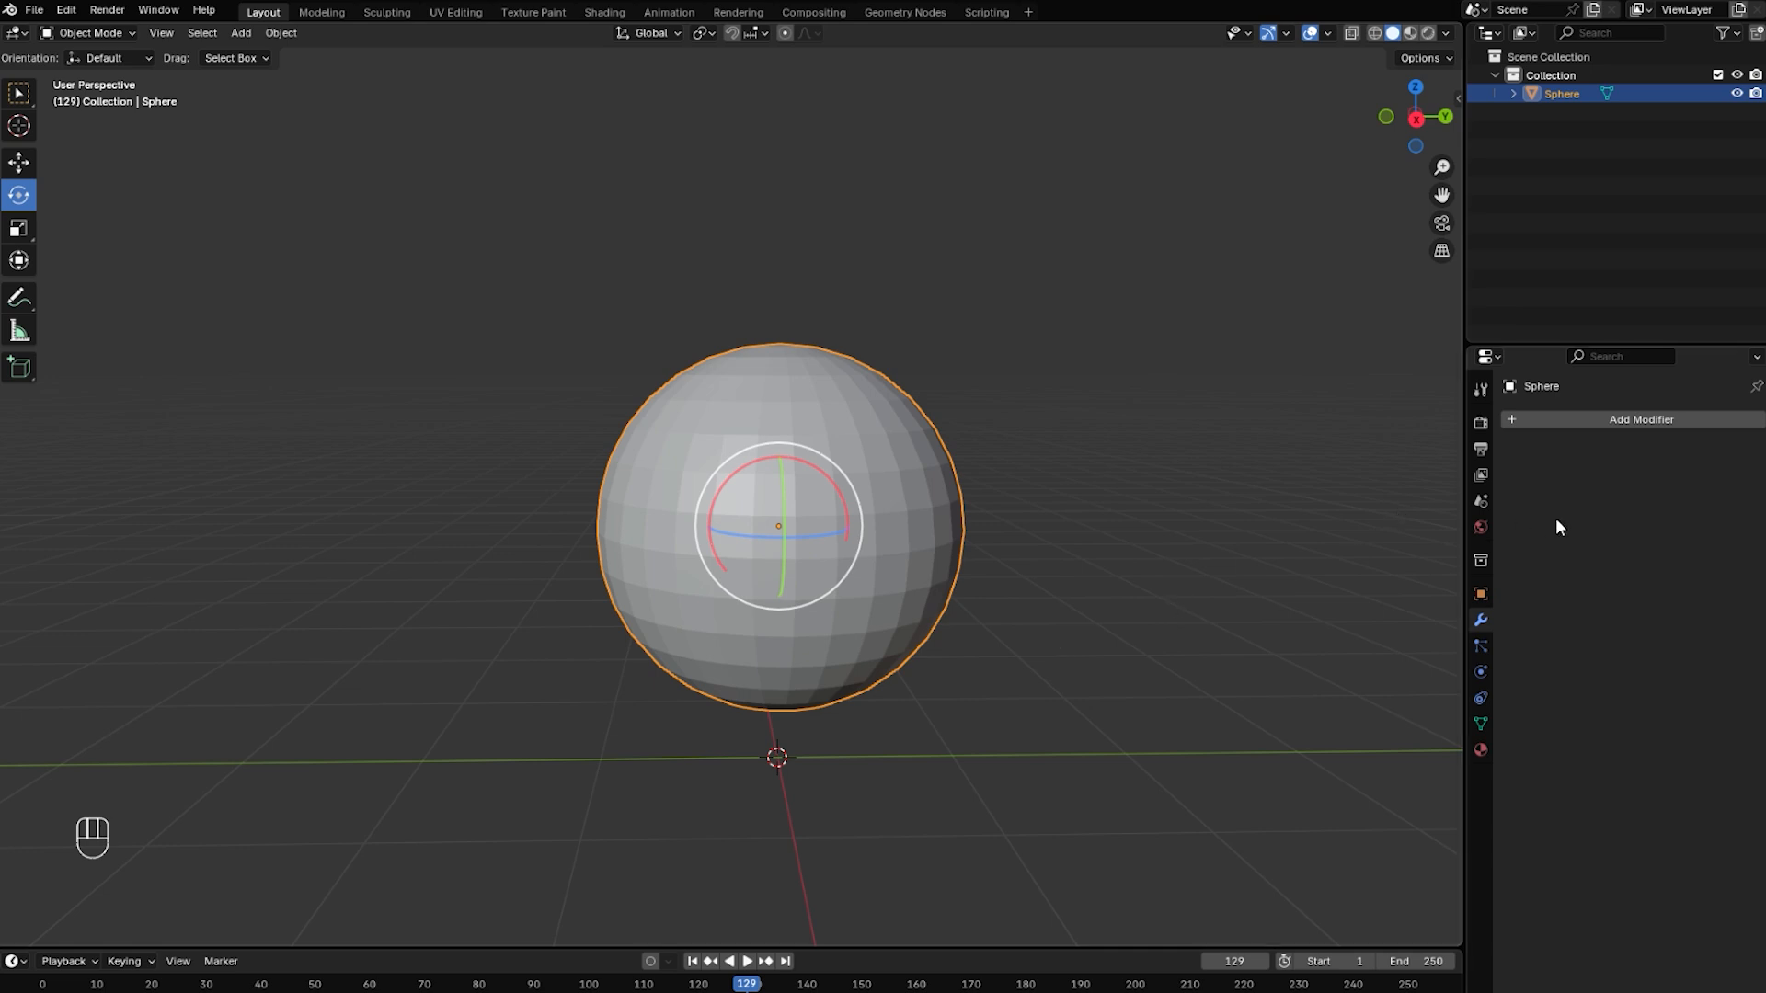
pyautogui.click(1643, 421)
pyautogui.moveTo(1643, 422)
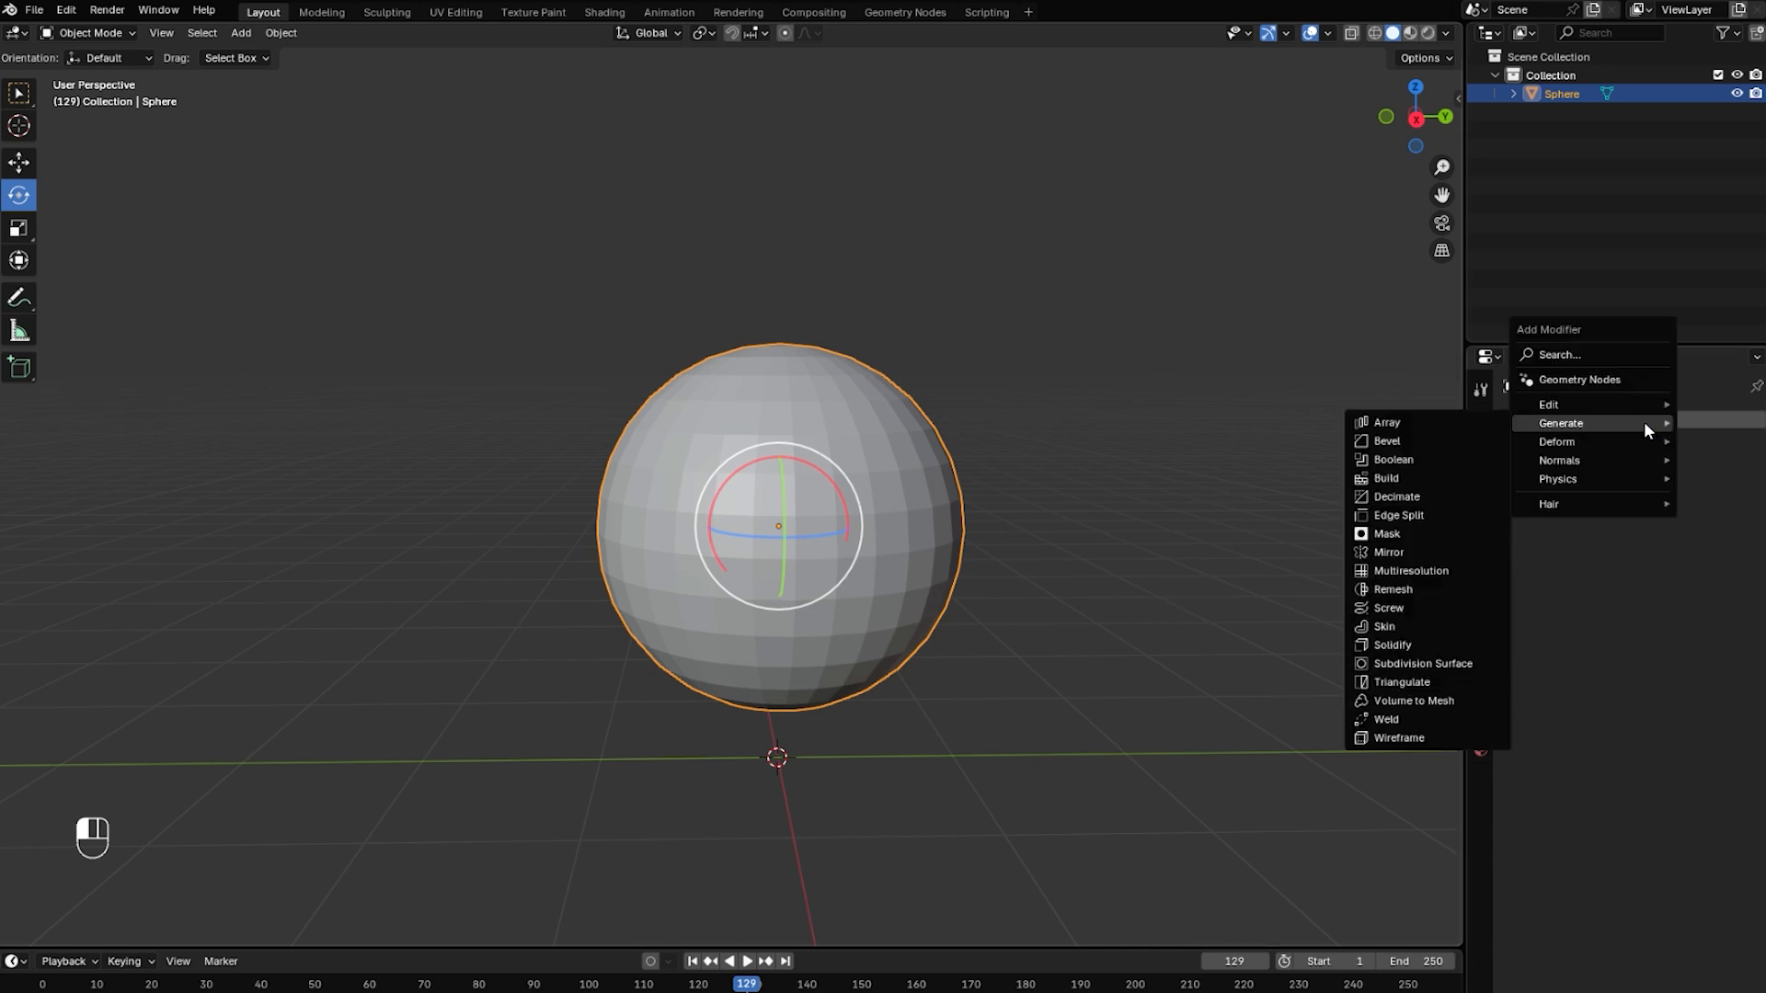
pyautogui.click(1399, 532)
pyautogui.moveTo(1025, 650)
pyautogui.keyDown('shift'); pyautogui.mouseDown(button='middle')
pyautogui.moveTo(1047, 654)
pyautogui.moveTo(1029, 648)
pyautogui.mouseUp(button='middle'); pyautogui.keyUp('shift')
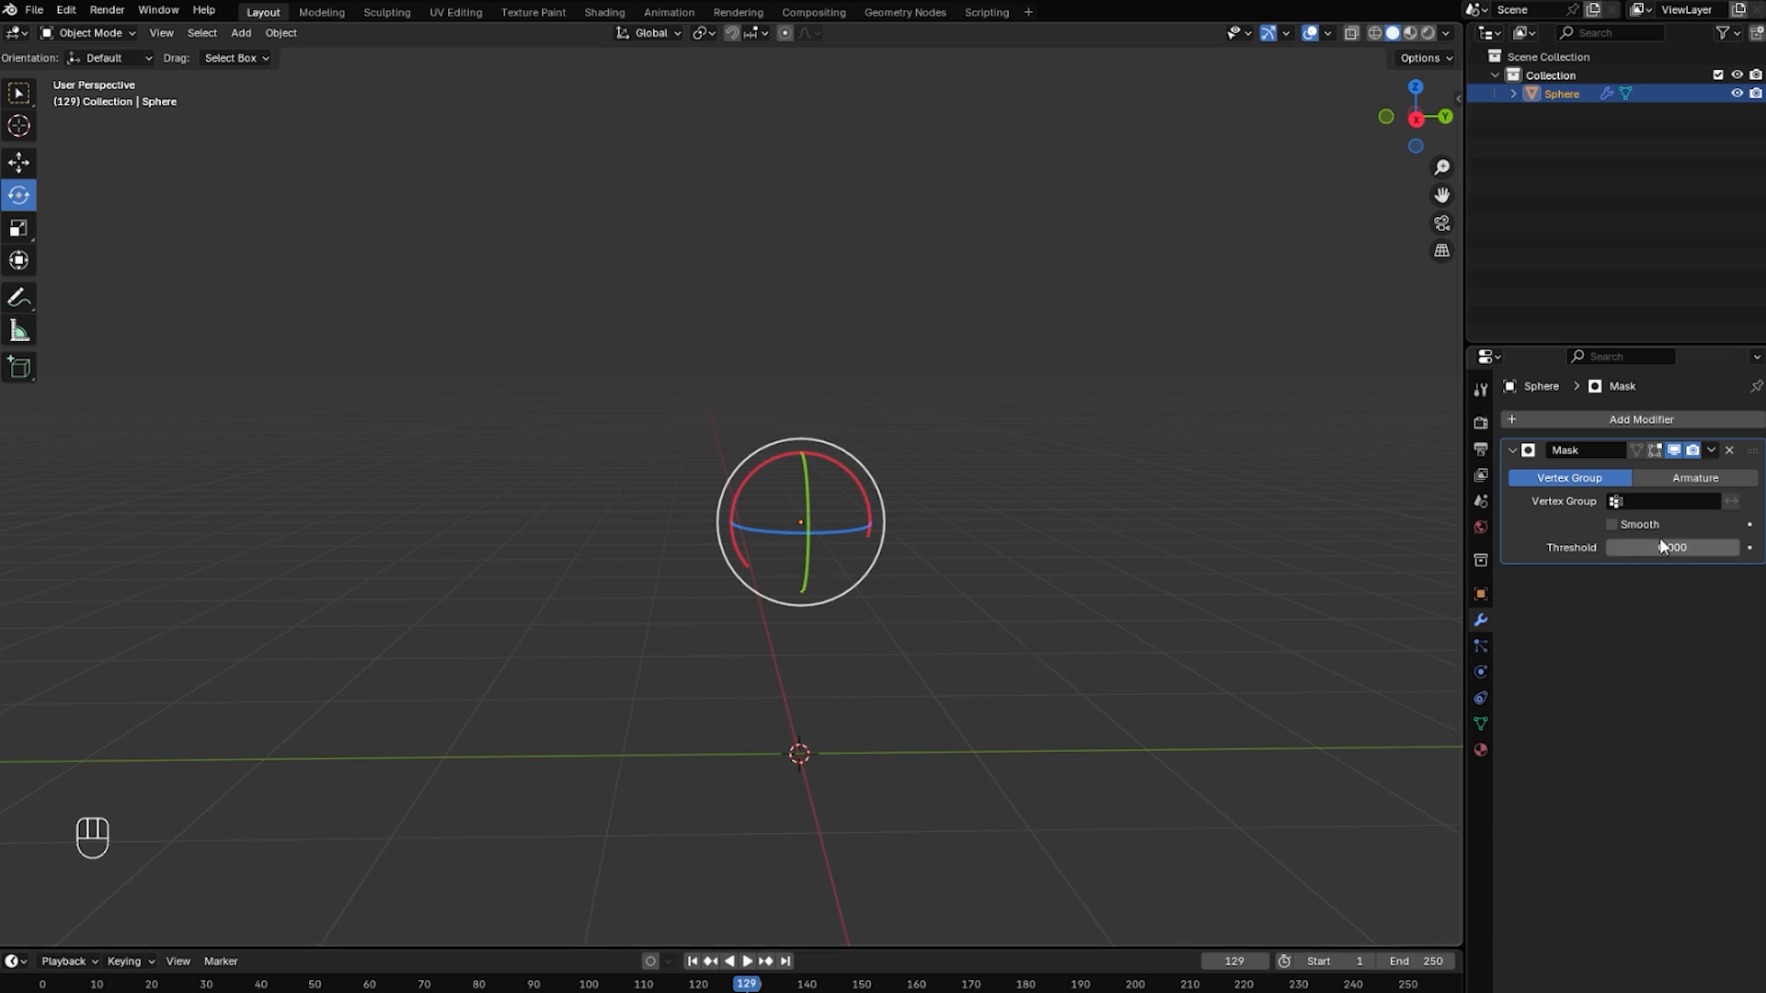
# Try a Mask threshold of 0.432 and the Armature mode, and return the modifier to Vertex Group mode.
pyautogui.moveTo(1632, 548)
pyautogui.mouseDown()
pyautogui.moveTo(1764, 548)
pyautogui.moveTo(1632, 548)
pyautogui.moveTo(1663, 548)
pyautogui.mouseUp()
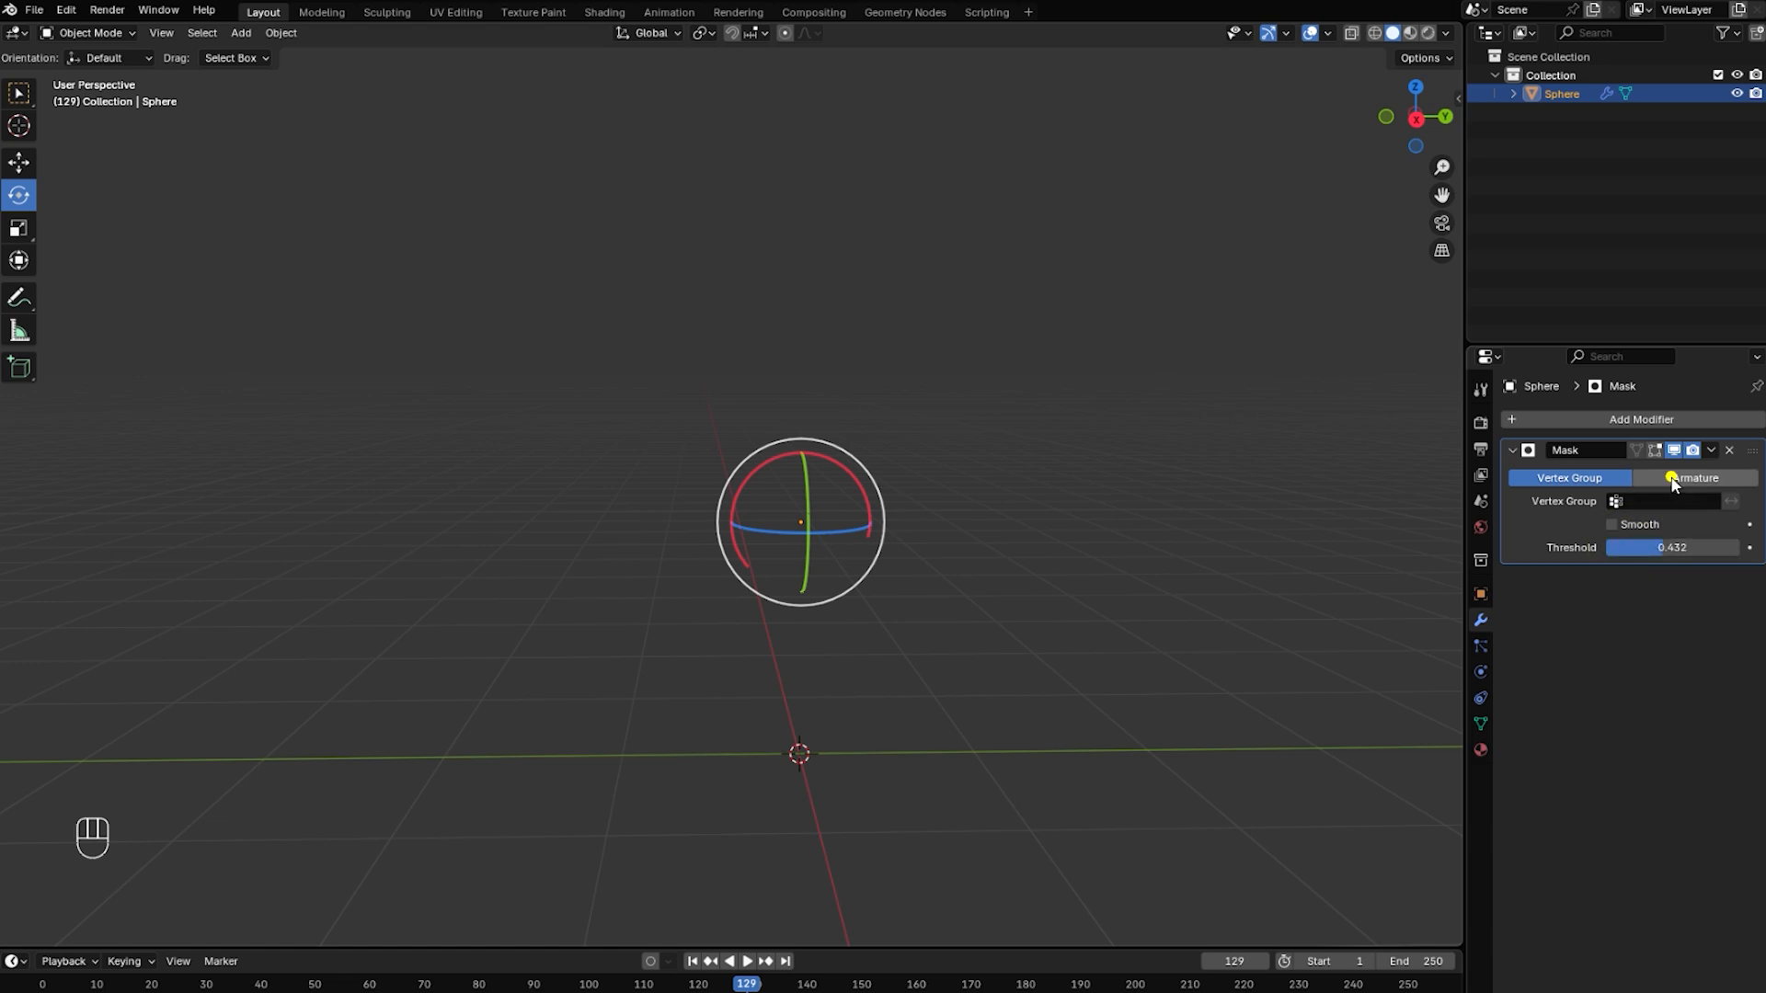
pyautogui.click(1716, 479)
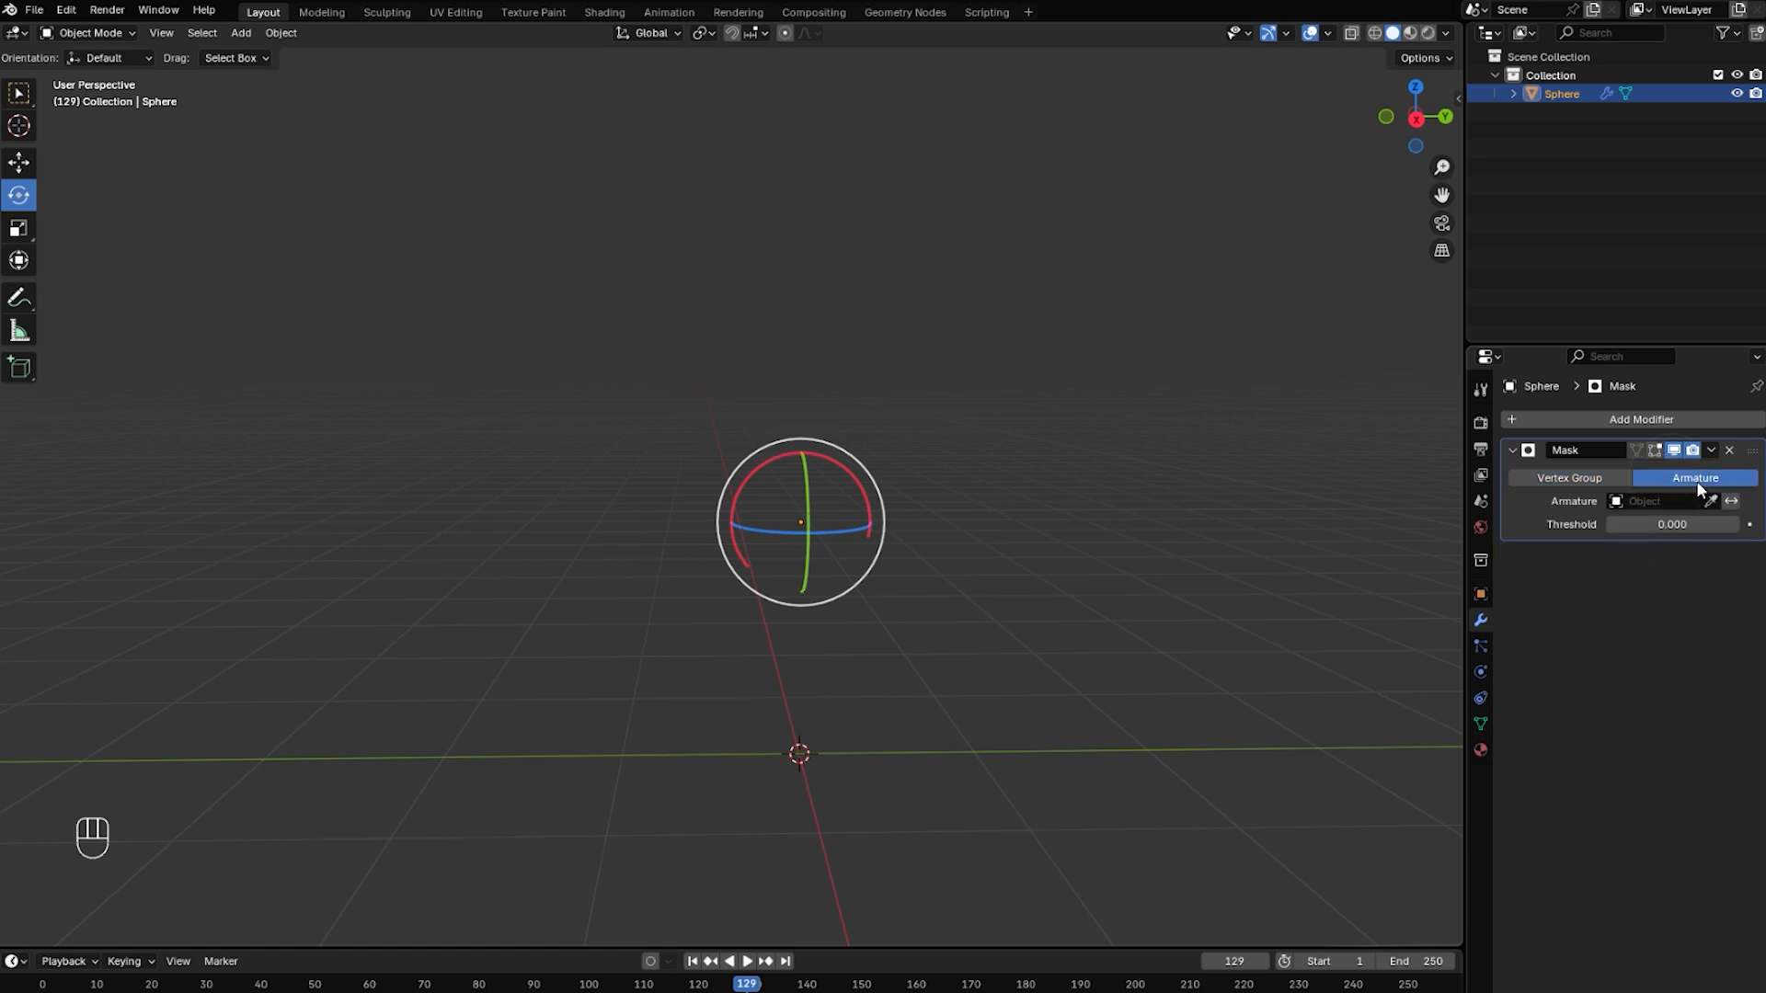
pyautogui.click(1564, 480)
pyautogui.keyDown('shift'); pyautogui.moveTo(1088, 574); pyautogui.dragTo(1093, 575, button='middle'); pyautogui.keyUp('shift')
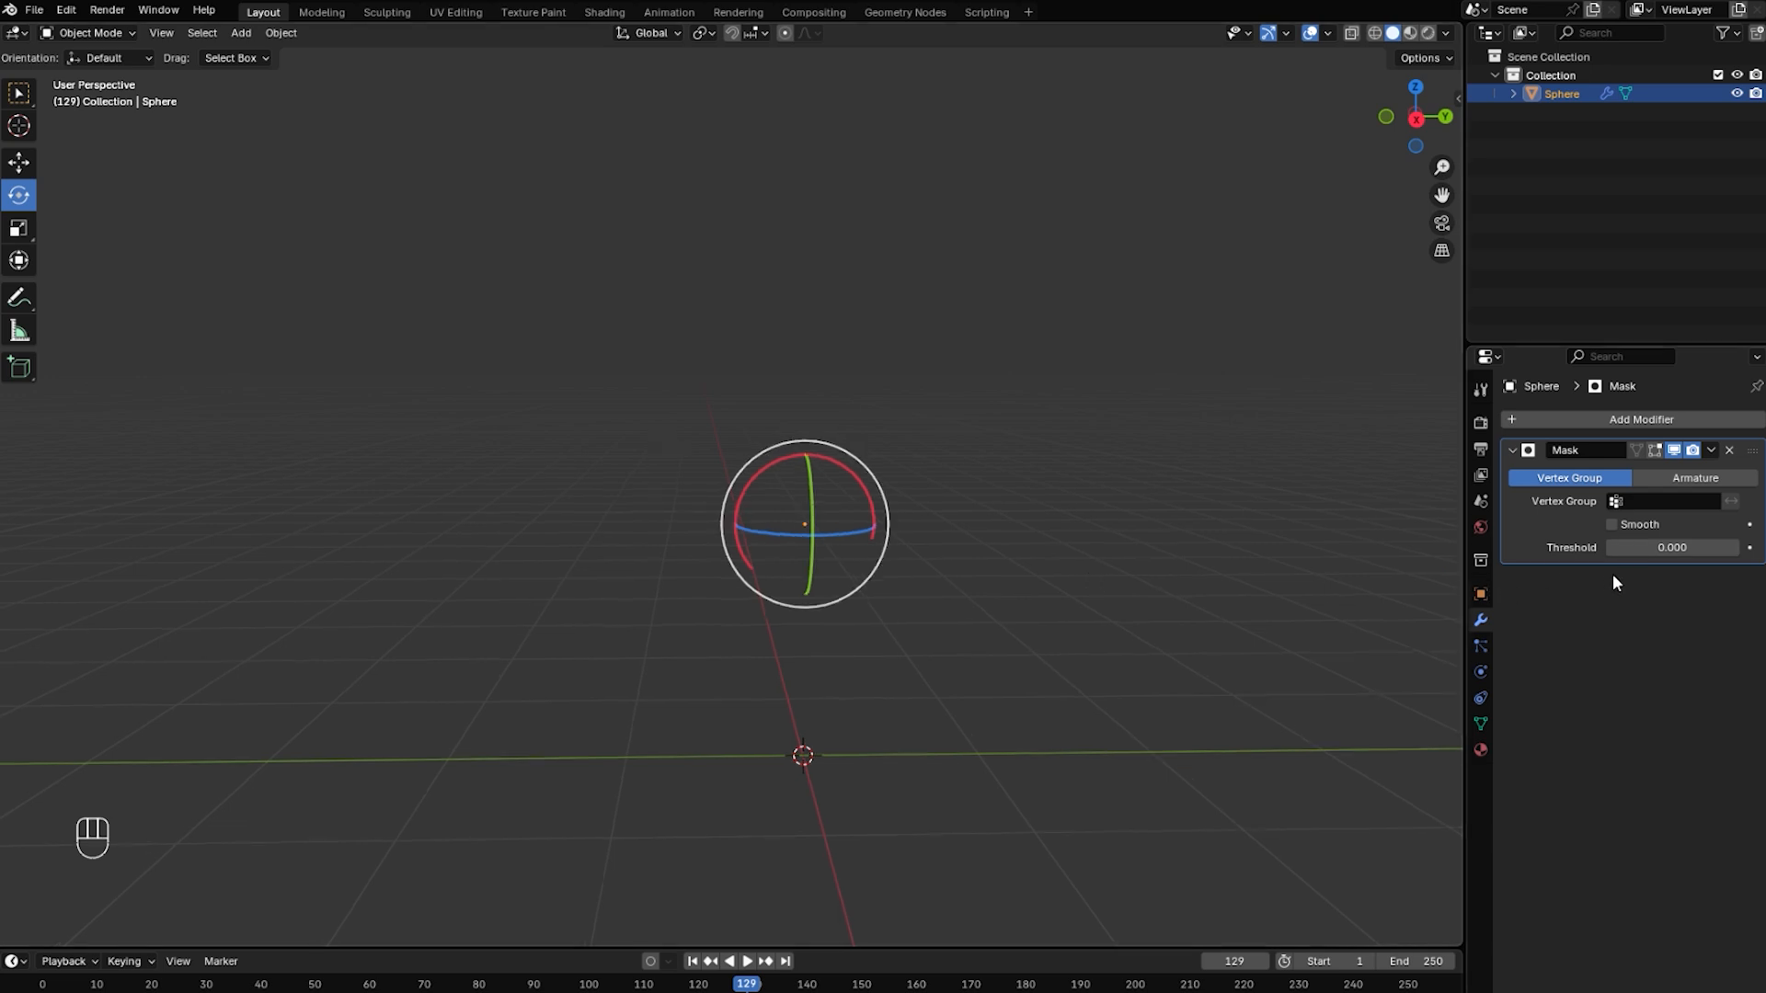
# Turn on inversion of the vertex group influence in the sphere's Mask modifier.
pyautogui.click(1719, 499)
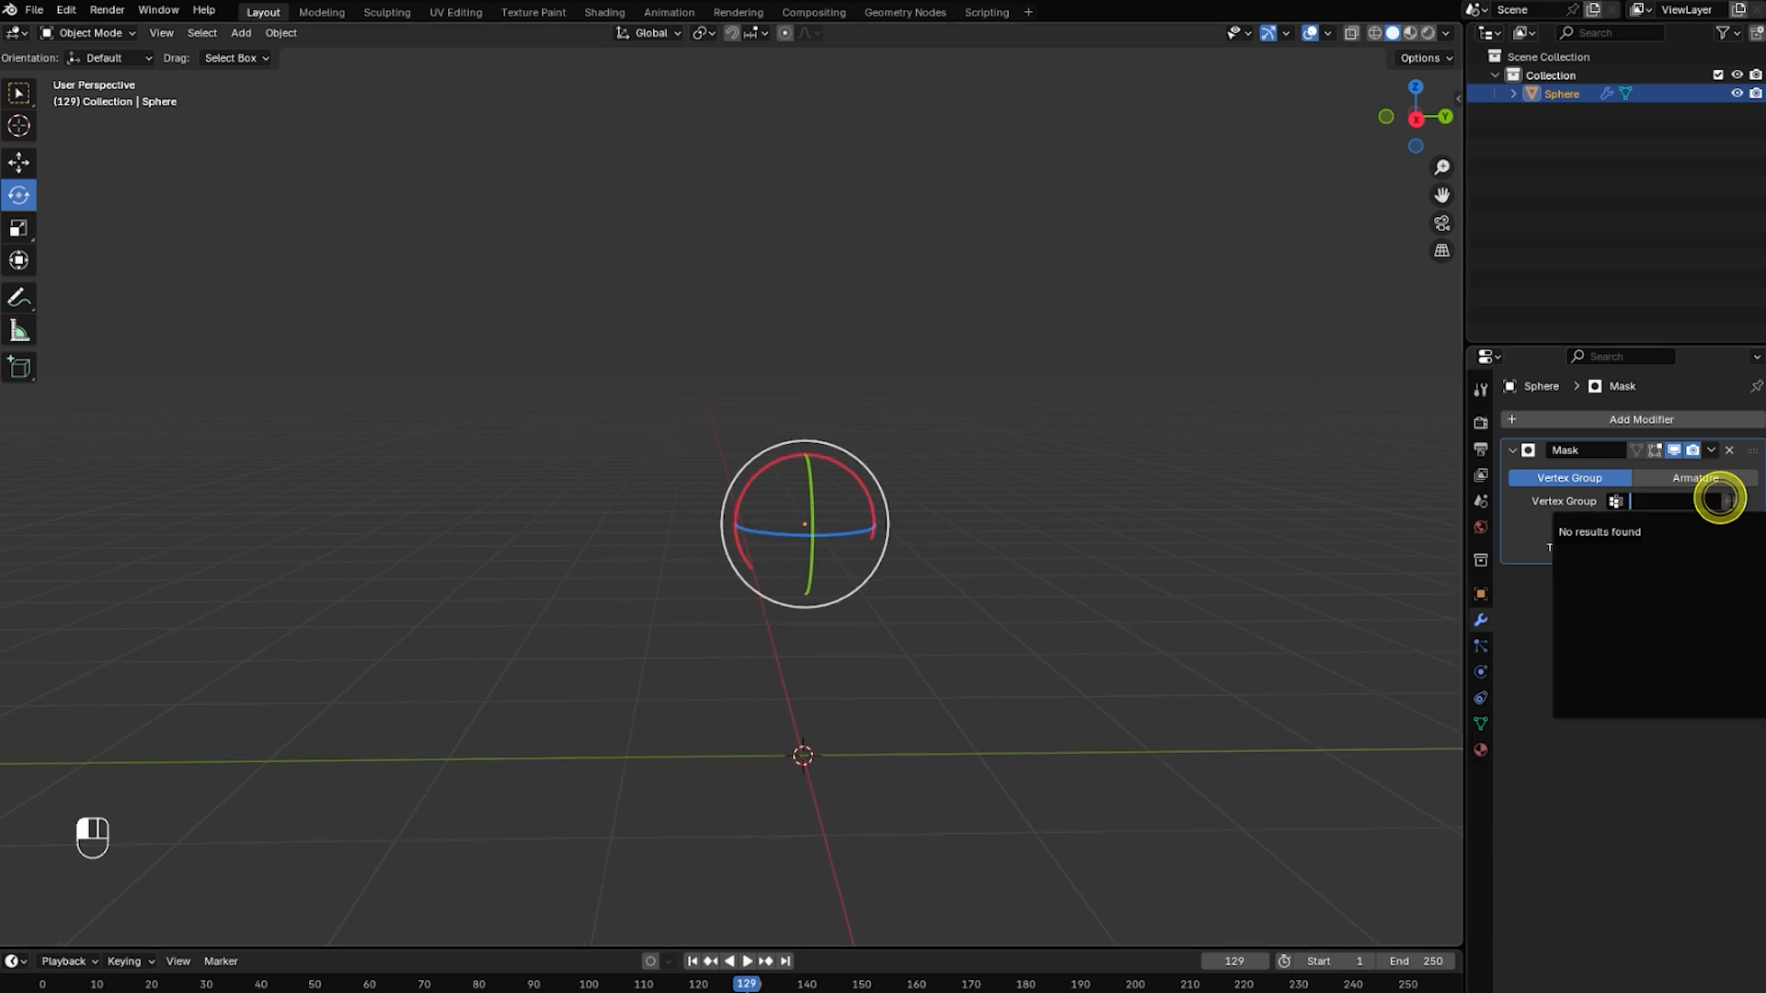
pyautogui.click(1721, 500)
pyautogui.click(1729, 502)
pyautogui.click(1730, 502)
pyautogui.click(1731, 501)
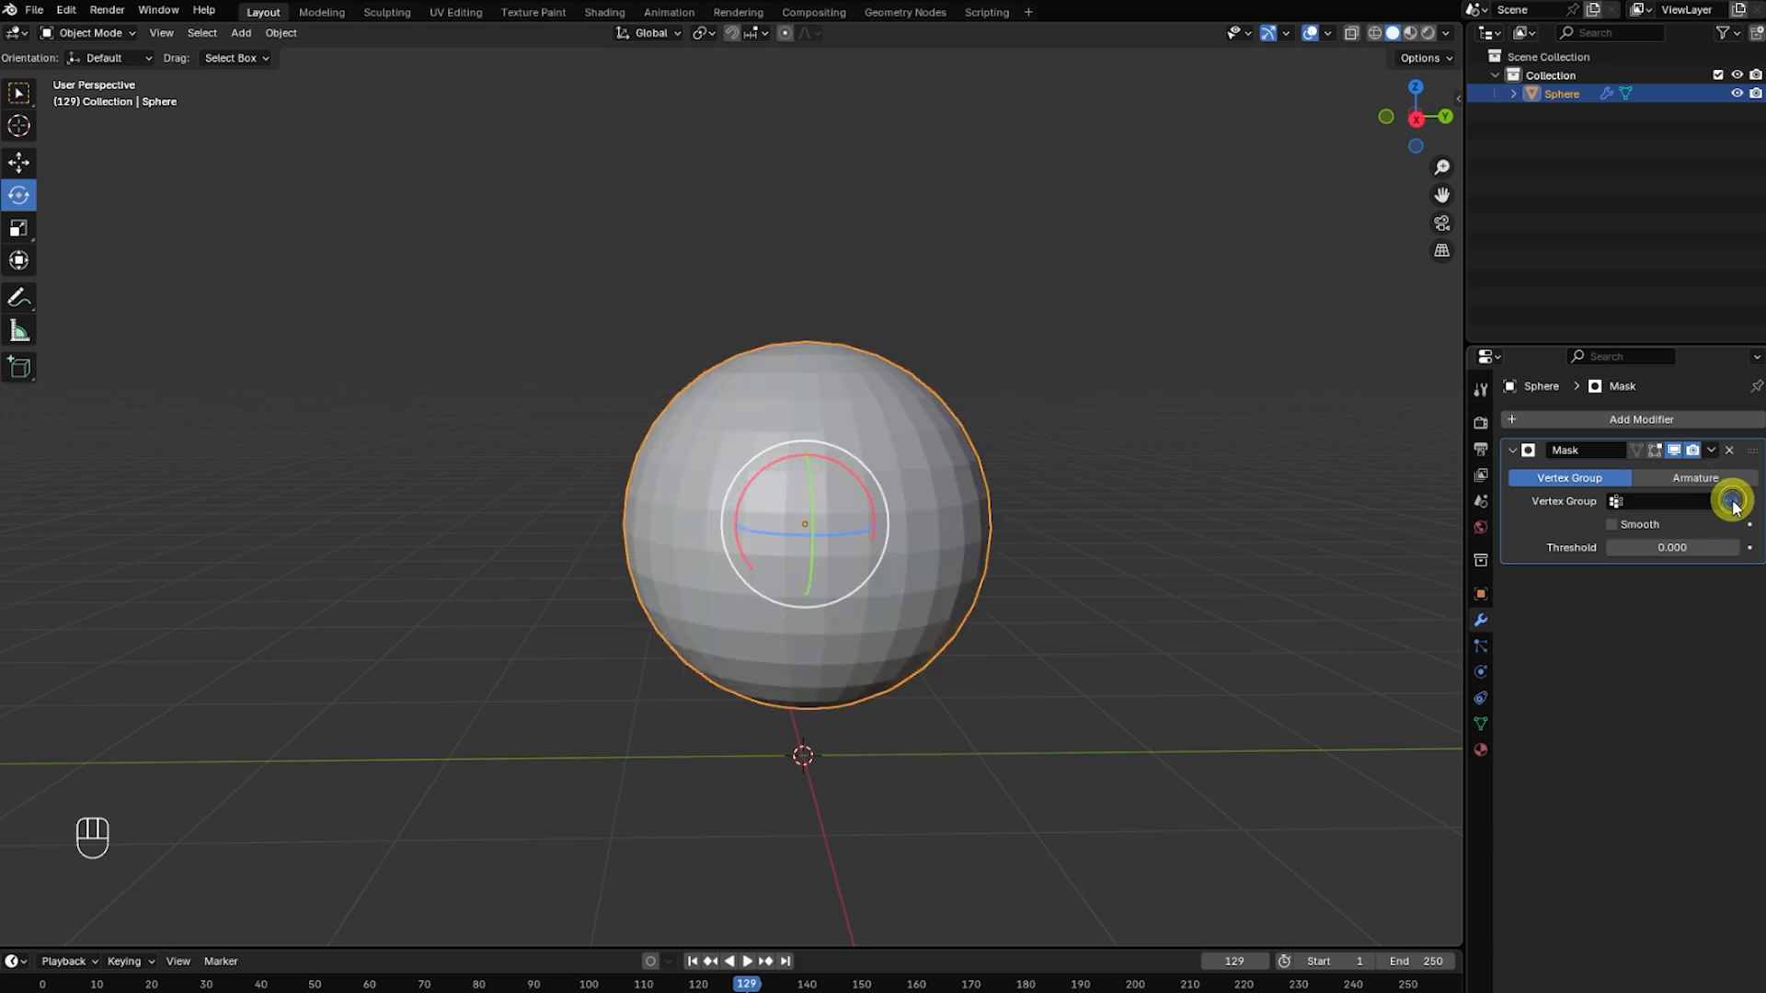
pyautogui.click(1732, 501)
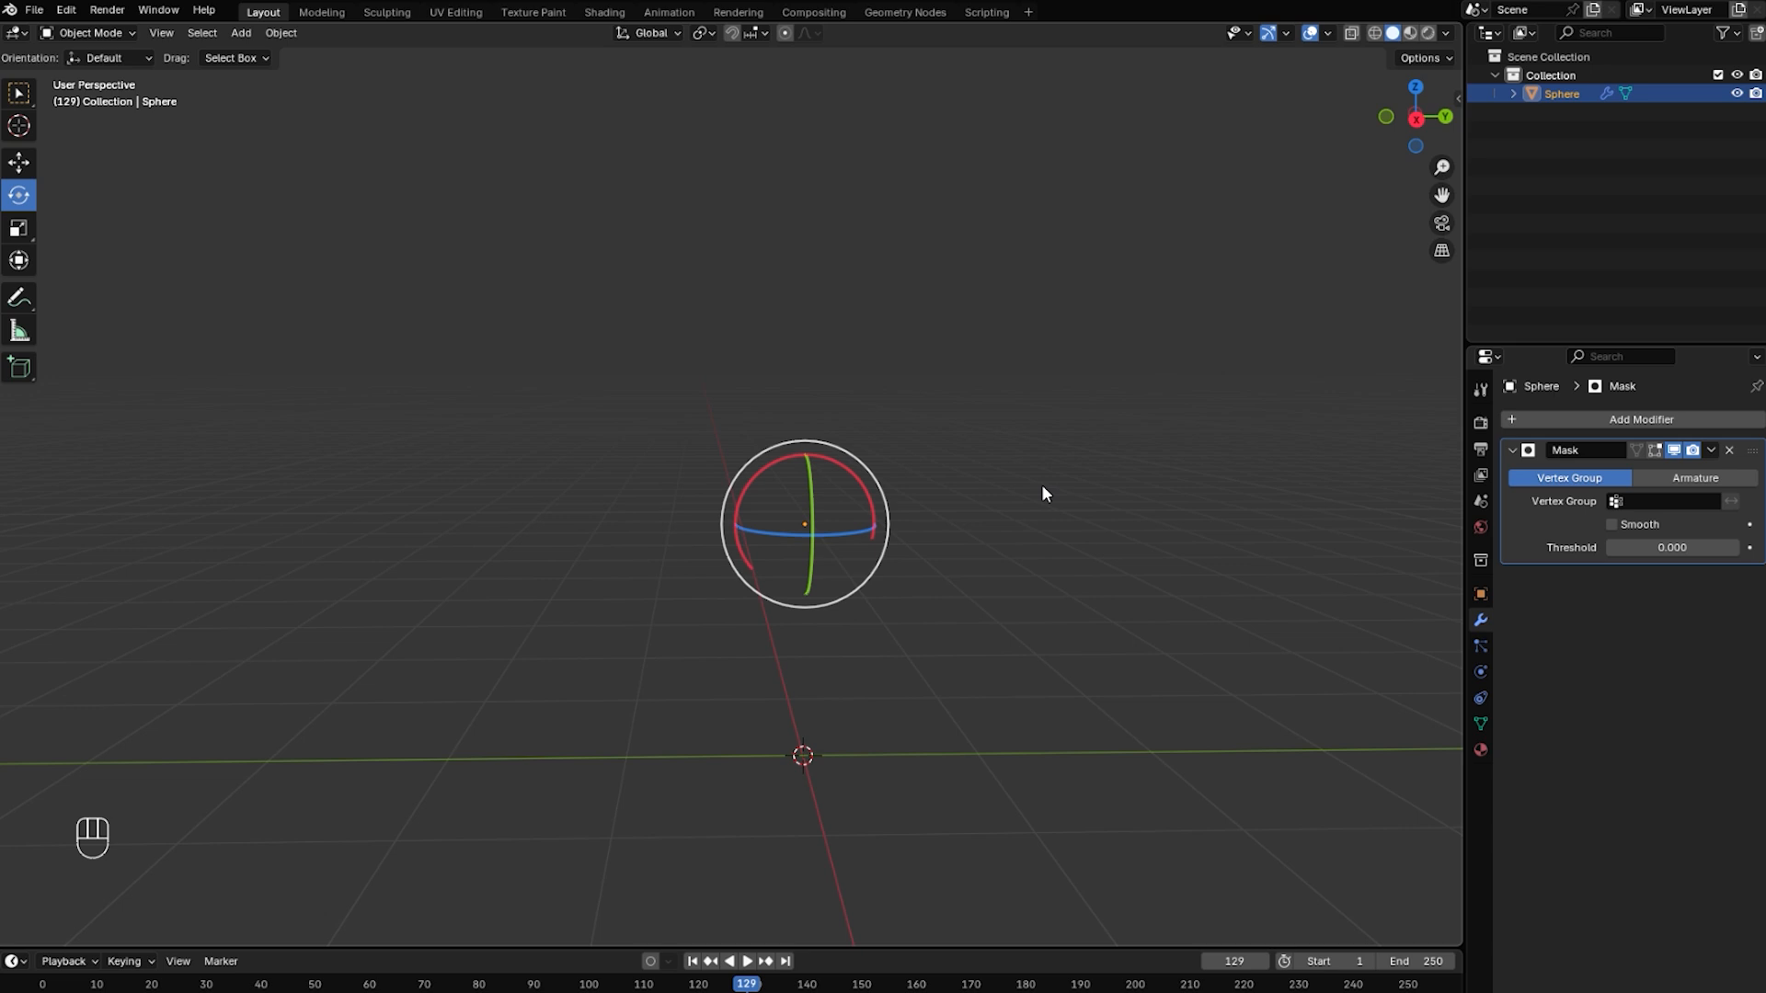
pyautogui.click(1728, 506)
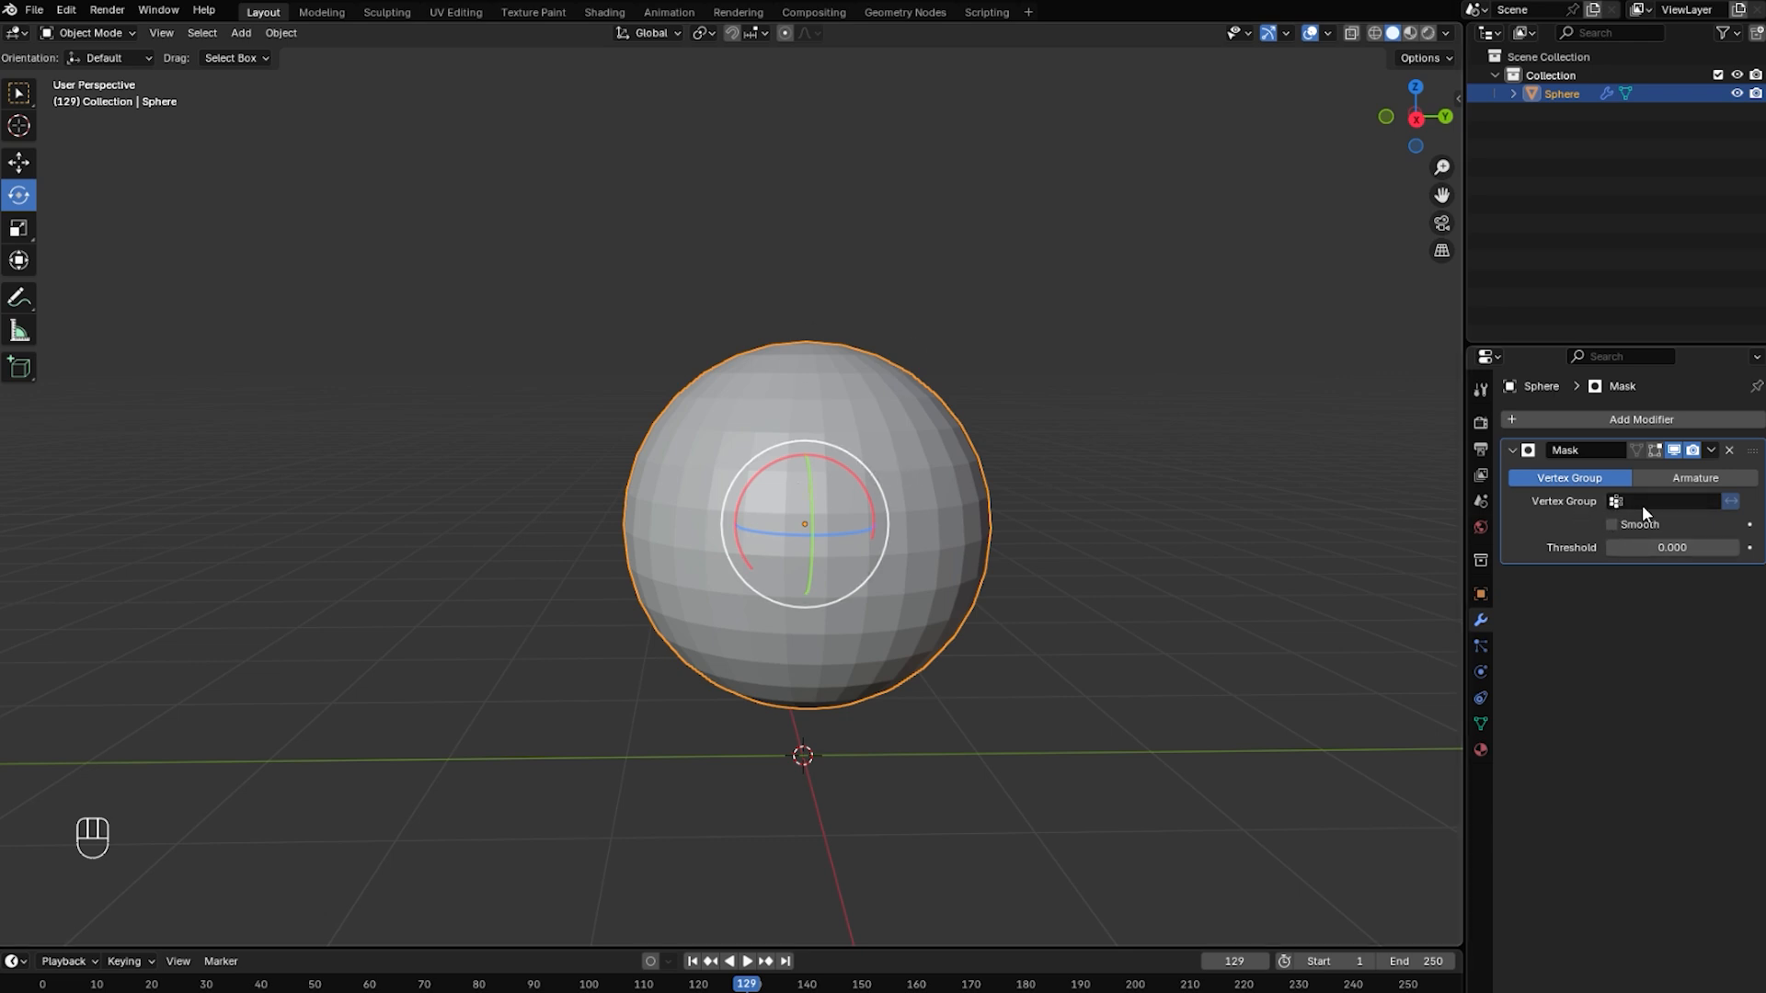
# Open the sphere's vertex group settings and edit its mesh in vertex selection mode, with wireframe shading and the front view.
pyautogui.keyDown('shift'); pyautogui.moveTo(1226, 577); pyautogui.dragTo(1222, 578, button='middle'); pyautogui.keyUp('shift')
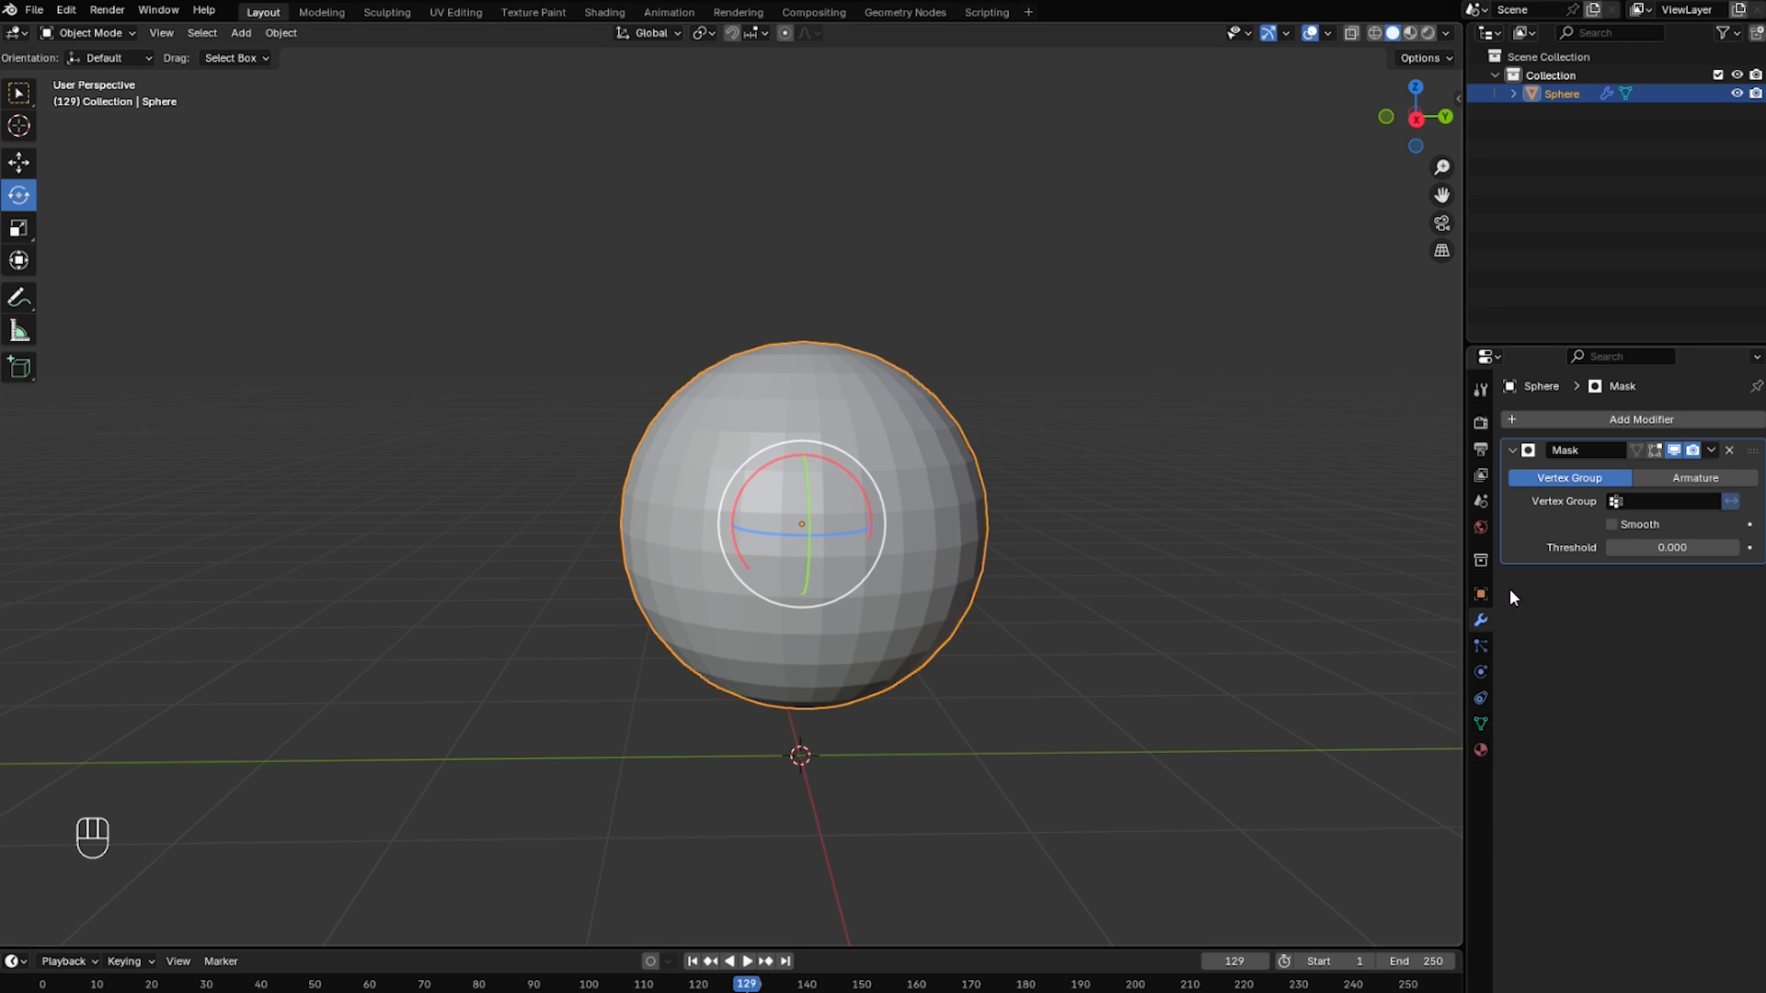
pyautogui.keyDown('shift'); pyautogui.moveTo(1140, 695); pyautogui.dragTo(1111, 708, button='middle'); pyautogui.keyUp('shift')
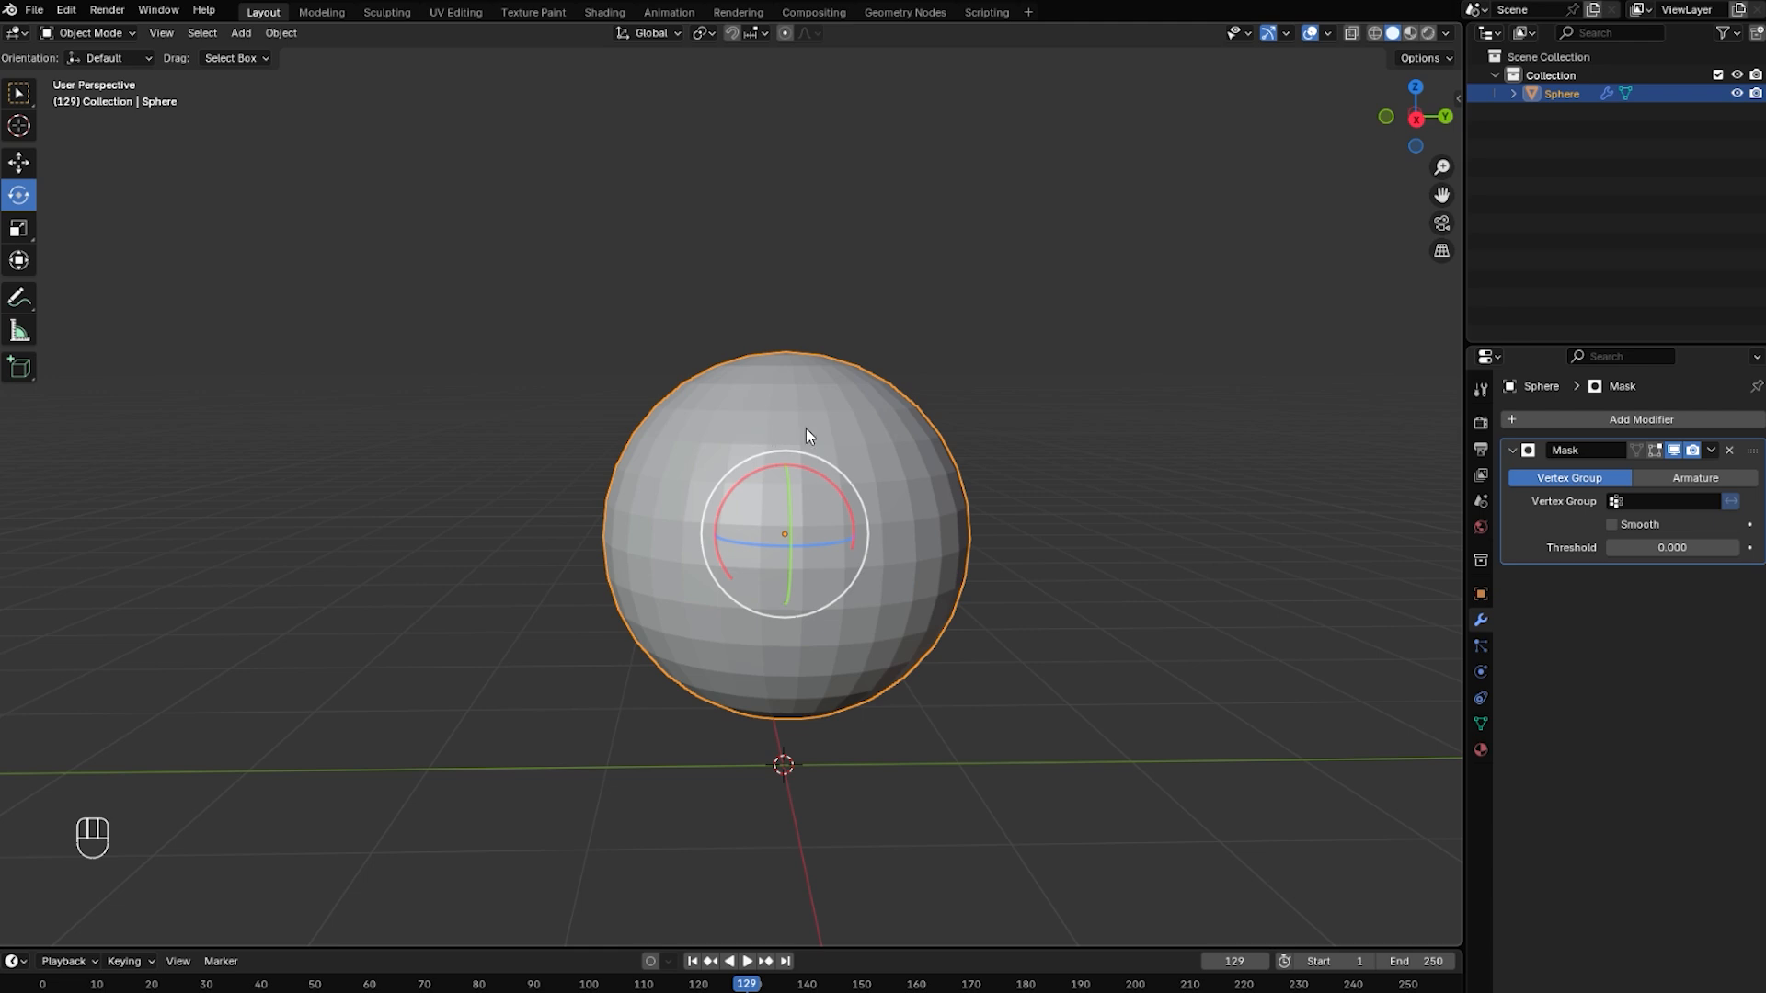
pyautogui.click(1481, 725)
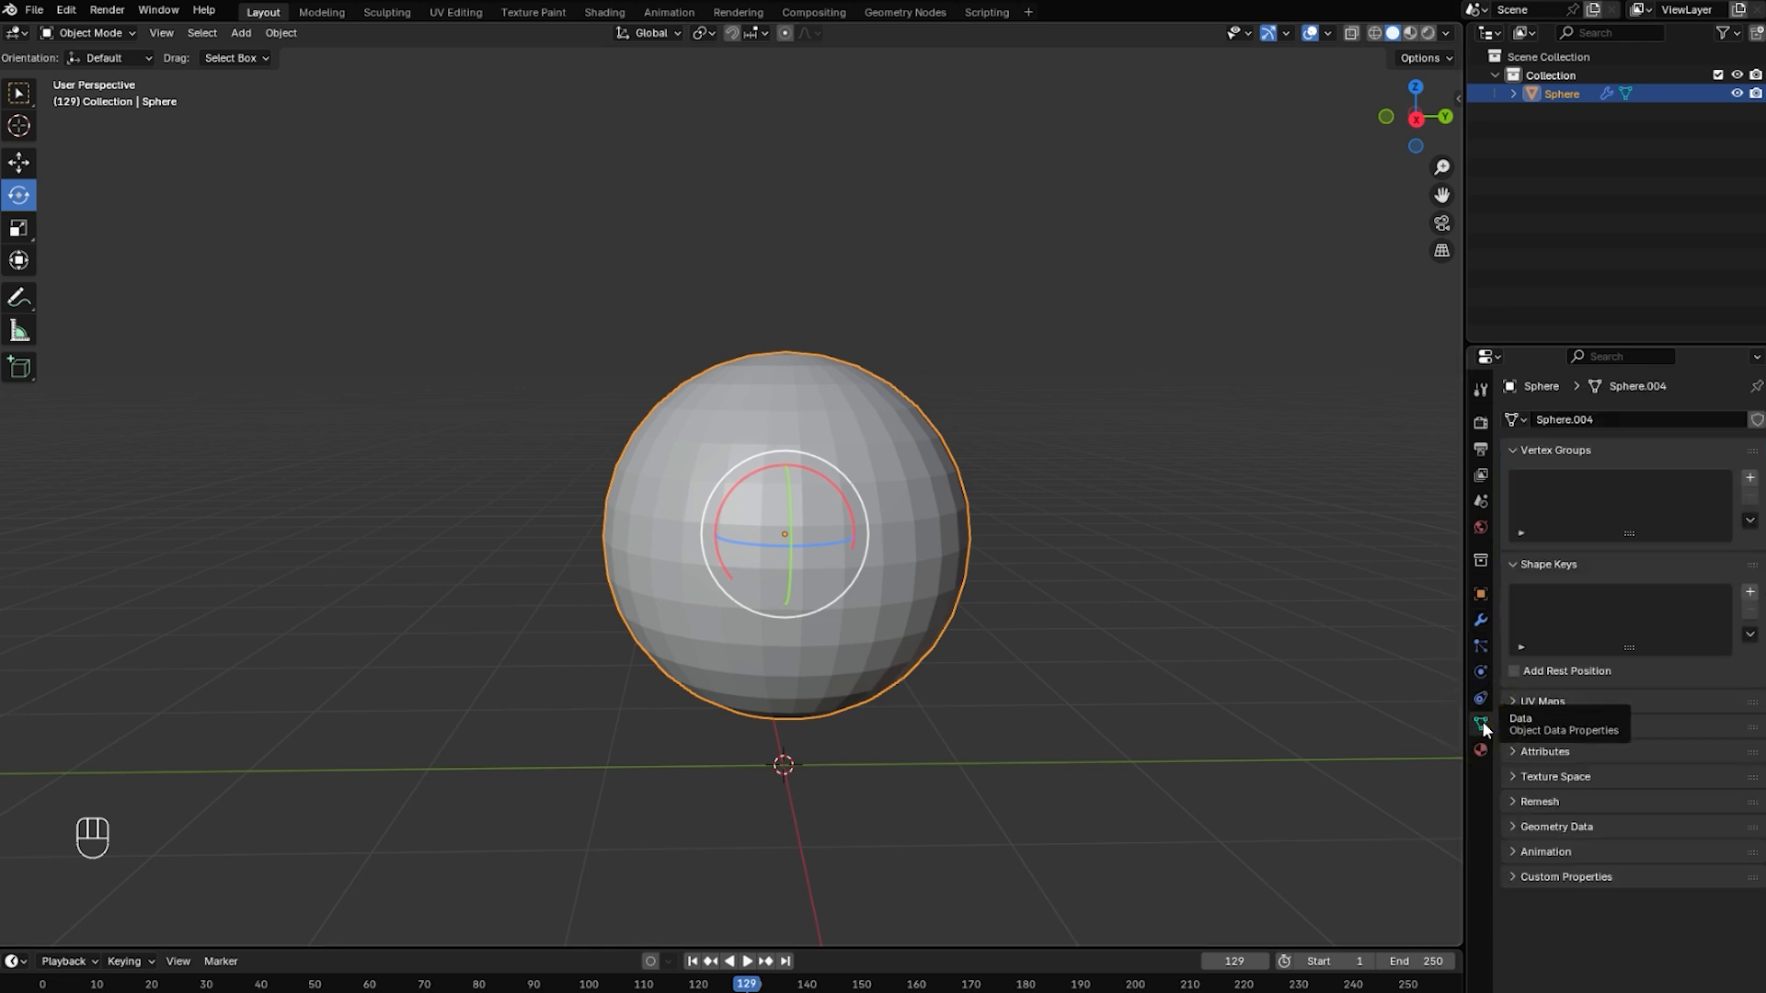
pyautogui.press('Tab')
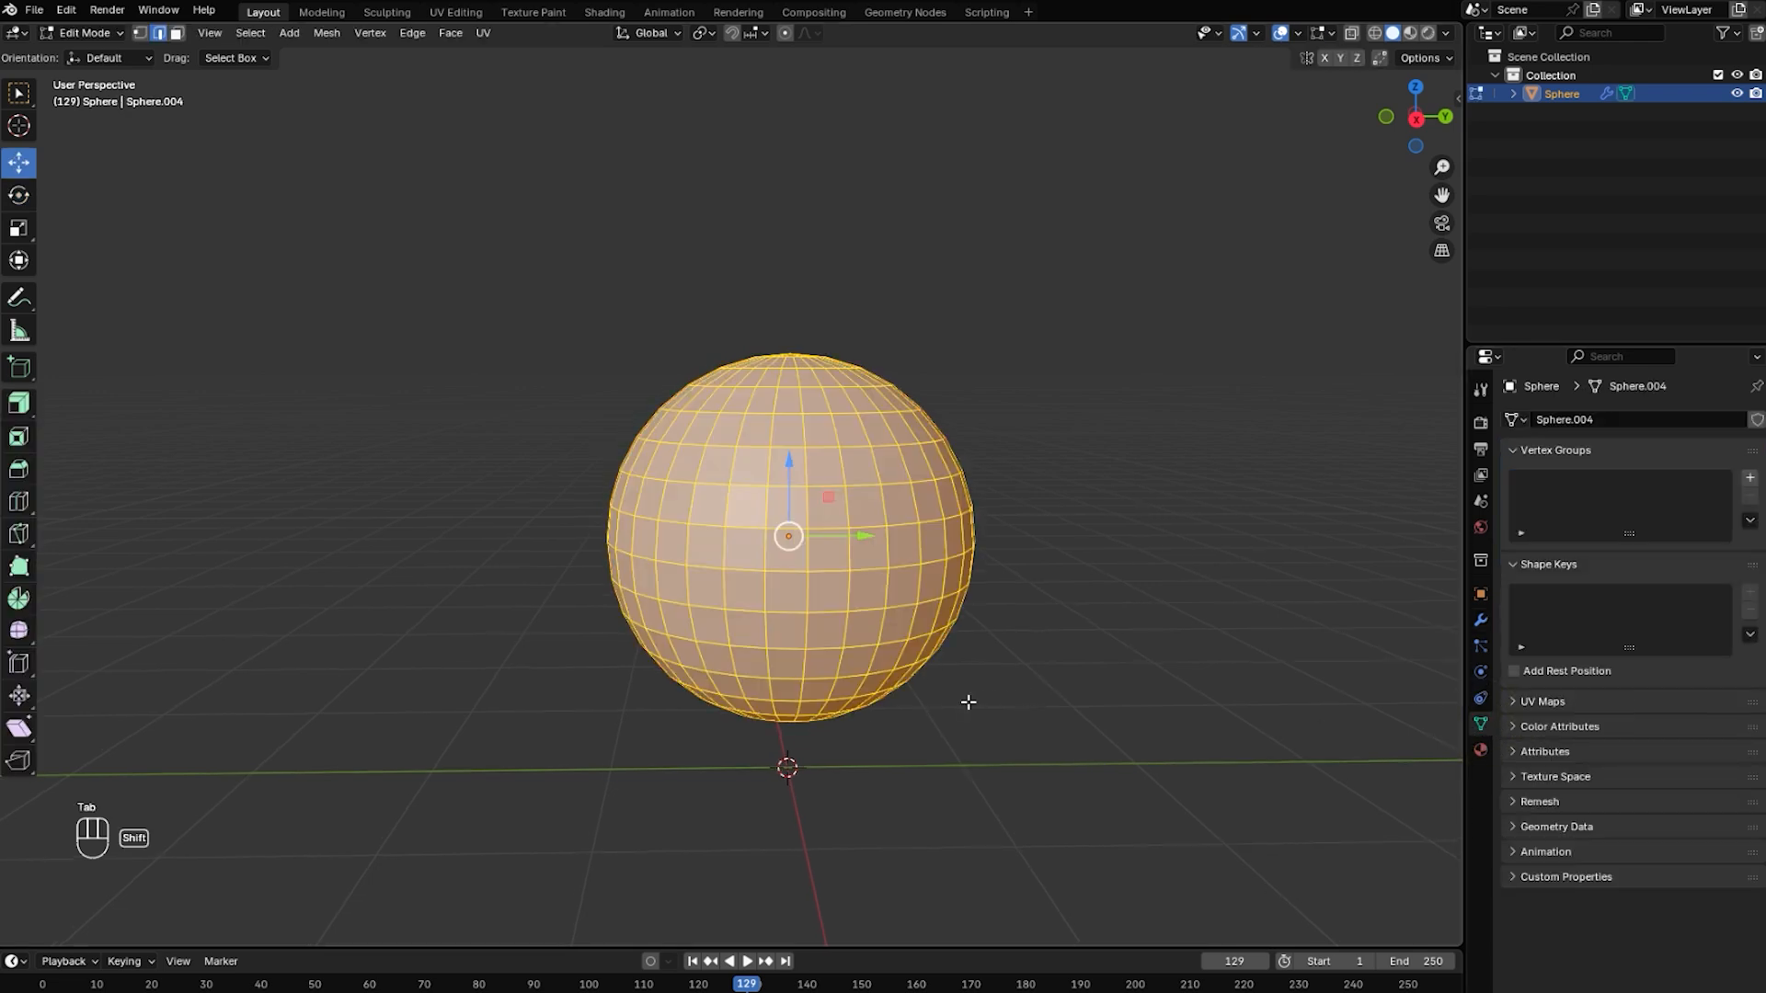
pyautogui.press('1')
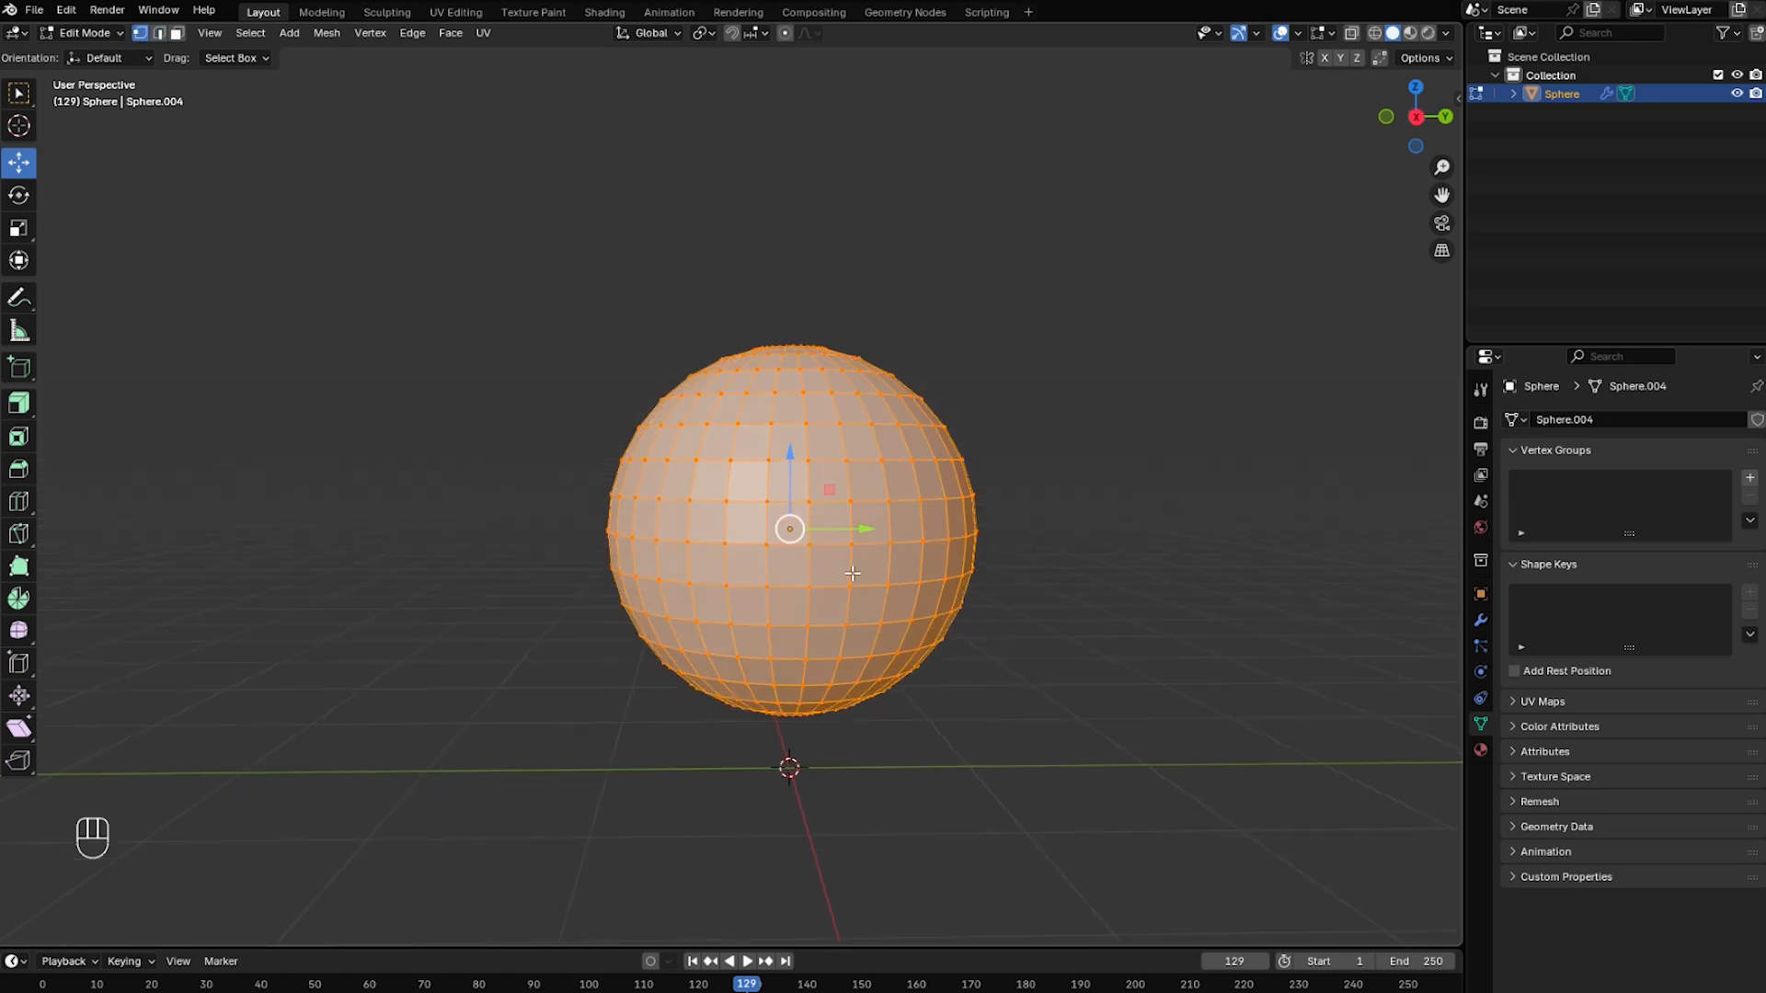
pyautogui.hotkey('shift', 'z')
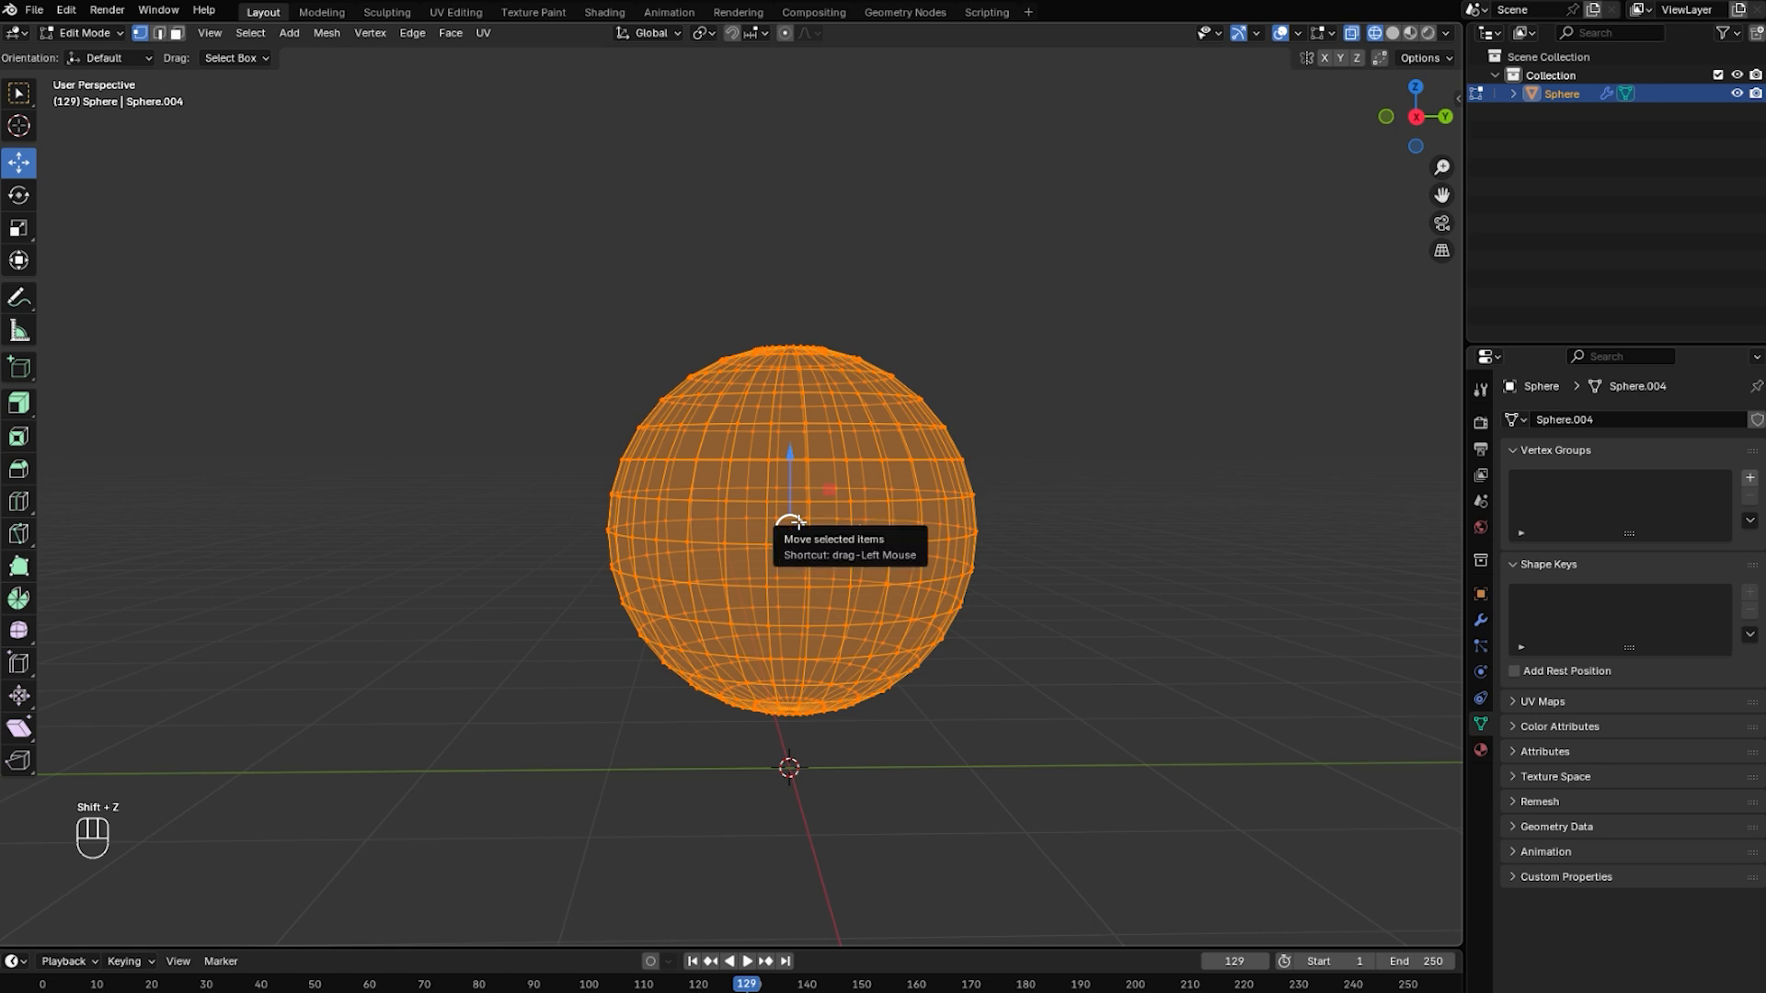
pyautogui.press('KP_1')
# Box-select the vertices of the sphere's upper-right section down to the ring two rows above its middle, and restore solid shading.
pyautogui.moveTo(469, 185); pyautogui.dragTo(1198, 471)
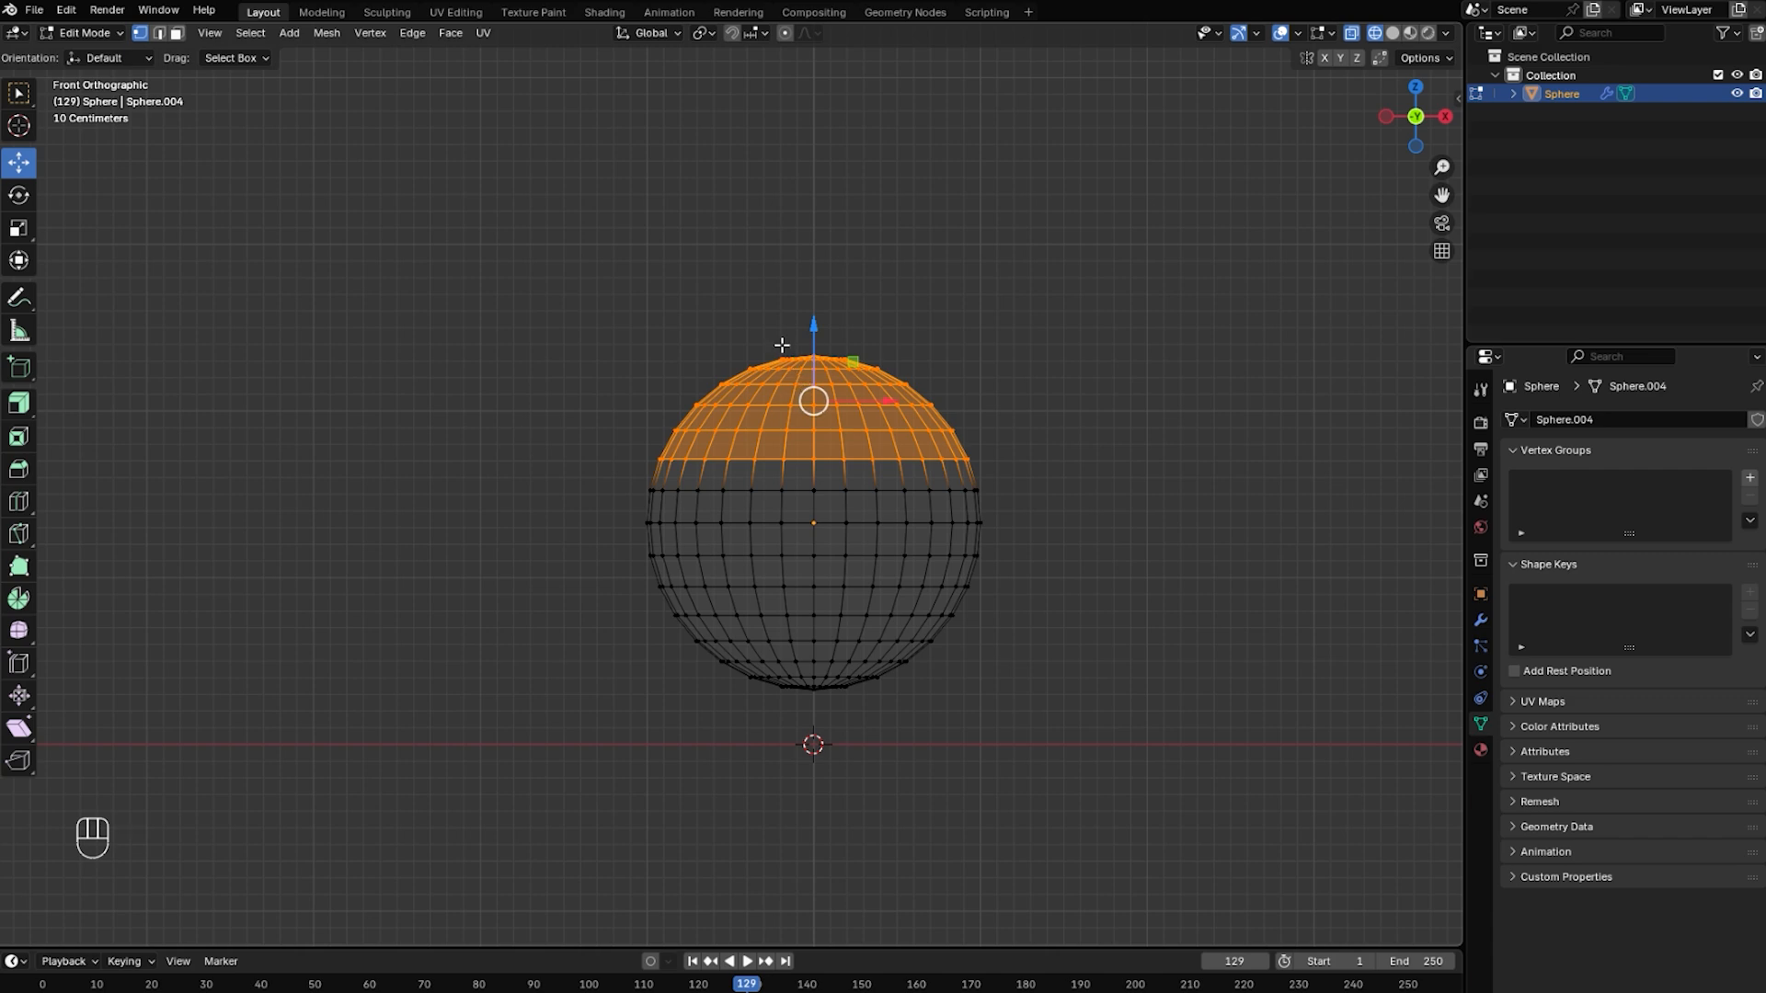
pyautogui.moveTo(1027, 475); pyautogui.dragTo(809, 310)
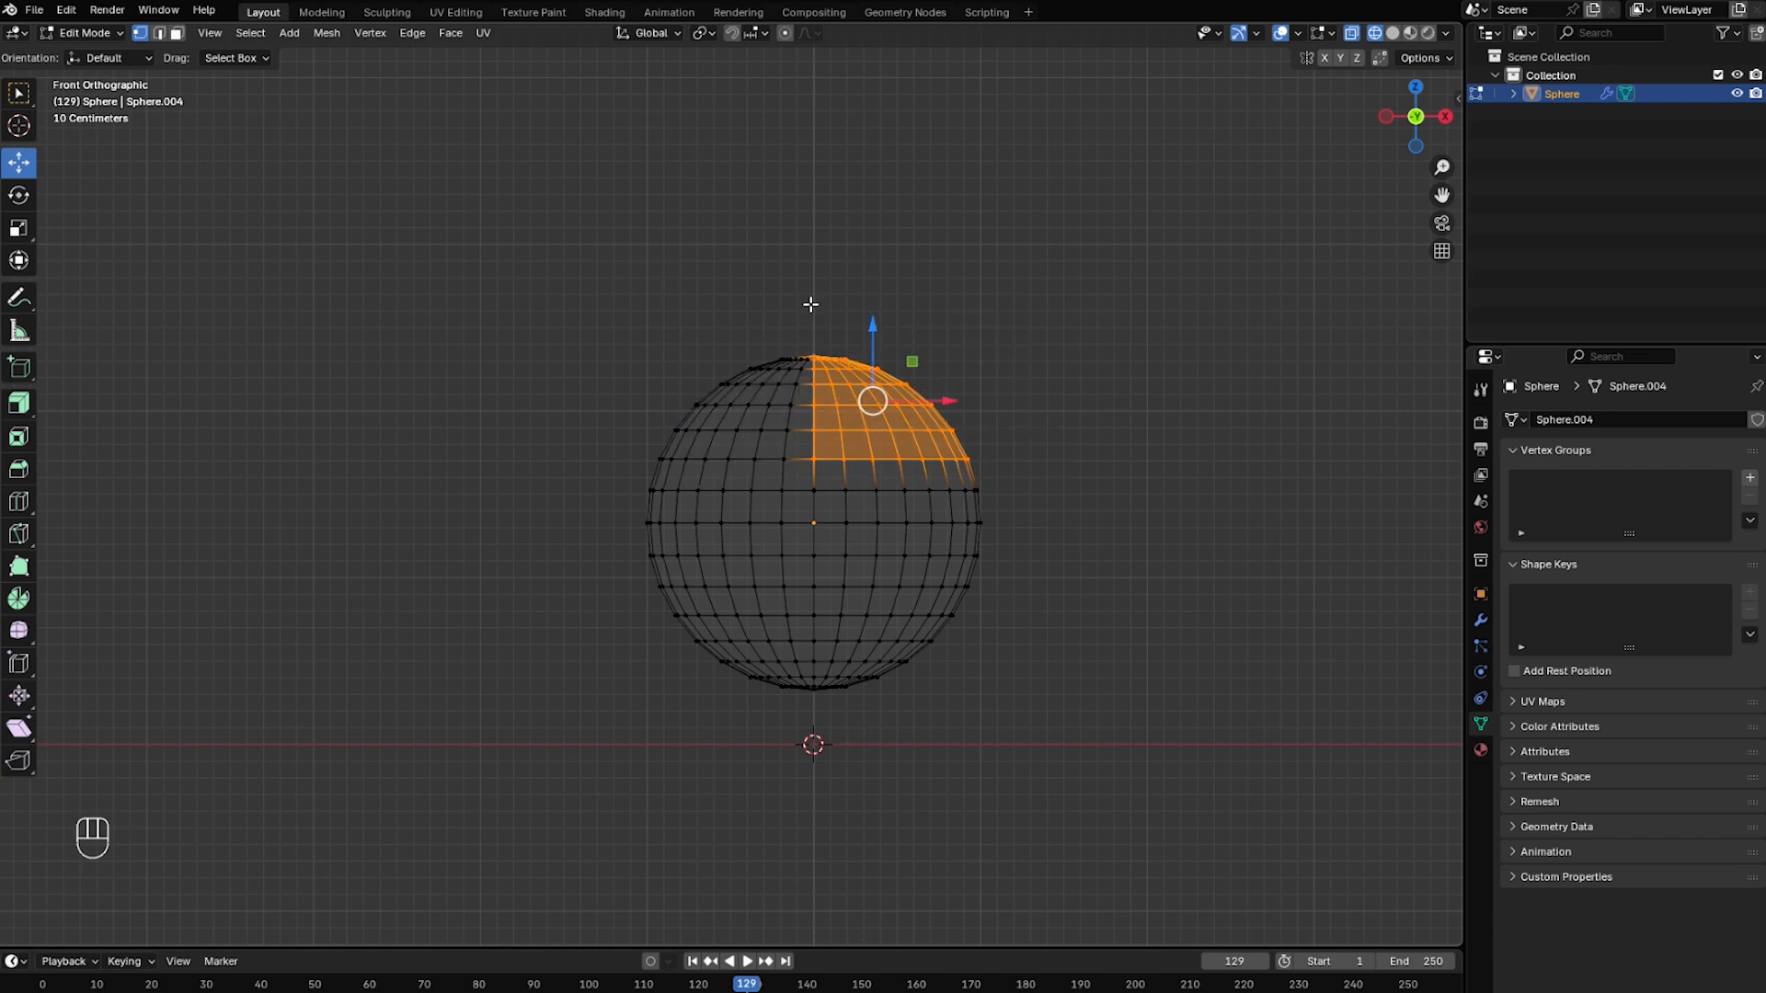
pyautogui.scroll(1, 819, 380)
pyautogui.scroll(4, 818, 379)
pyautogui.keyDown('ctrl'); pyautogui.scroll(-3, 863, 332); pyautogui.keyUp('ctrl')
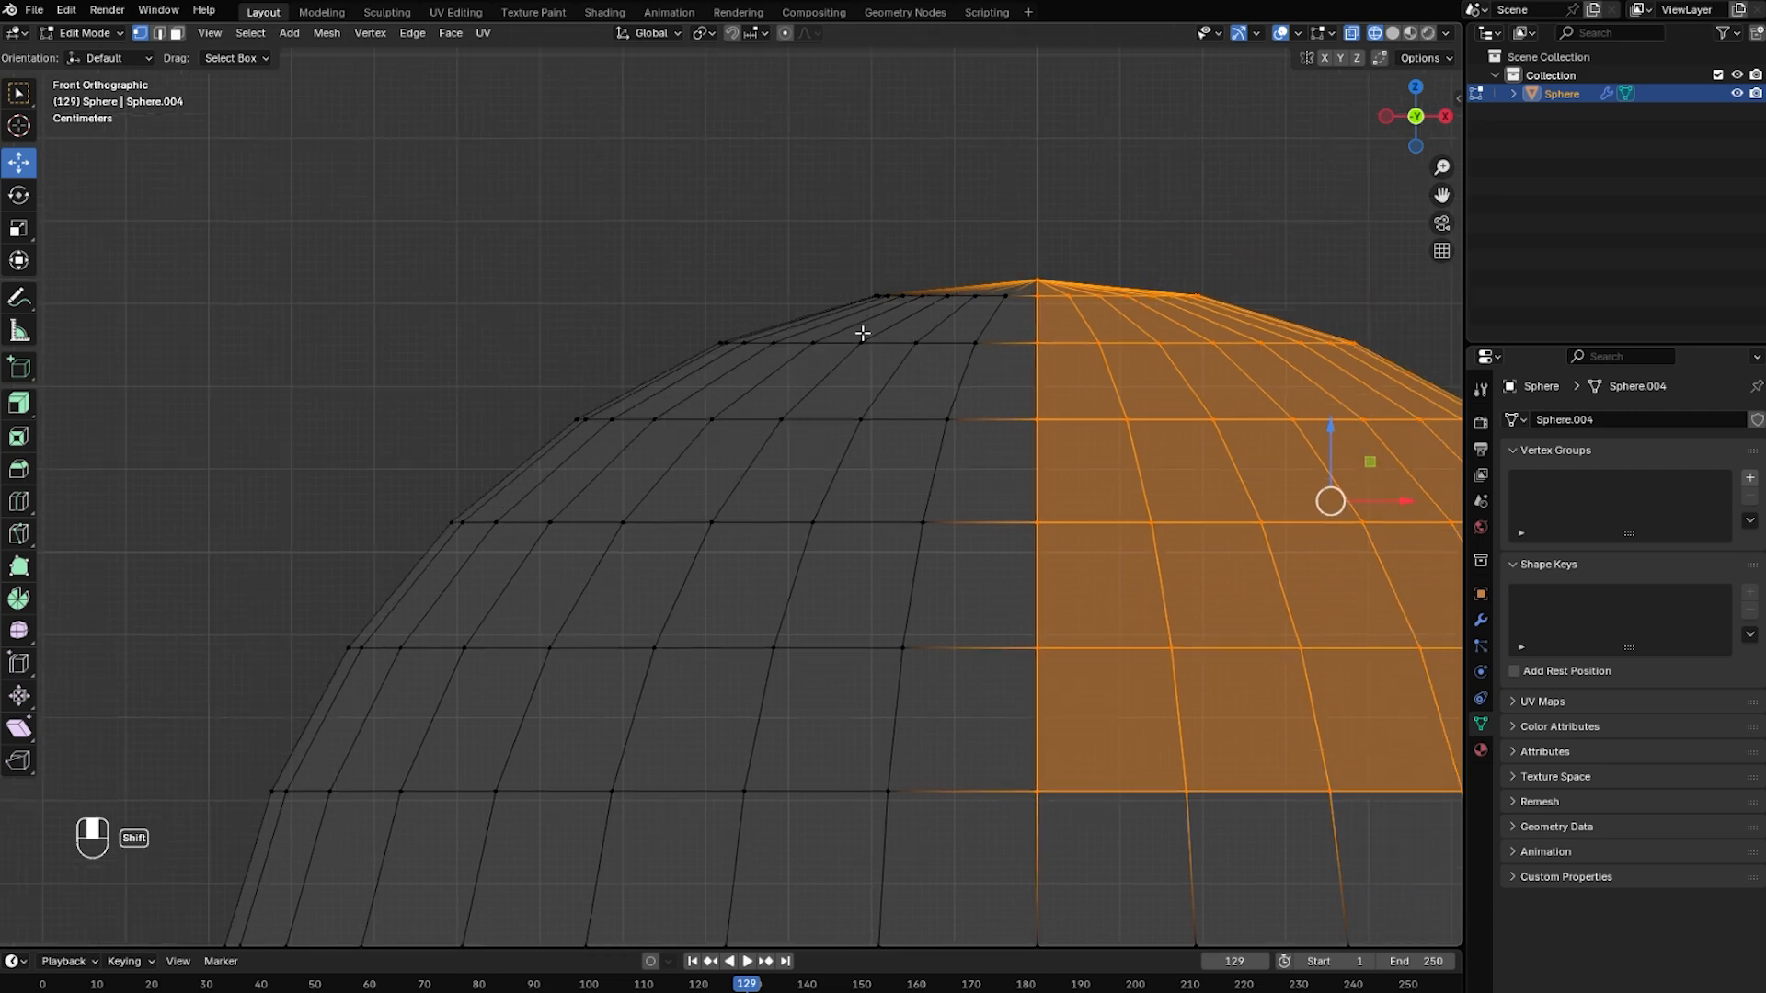
pyautogui.scroll(-6, 920, 302)
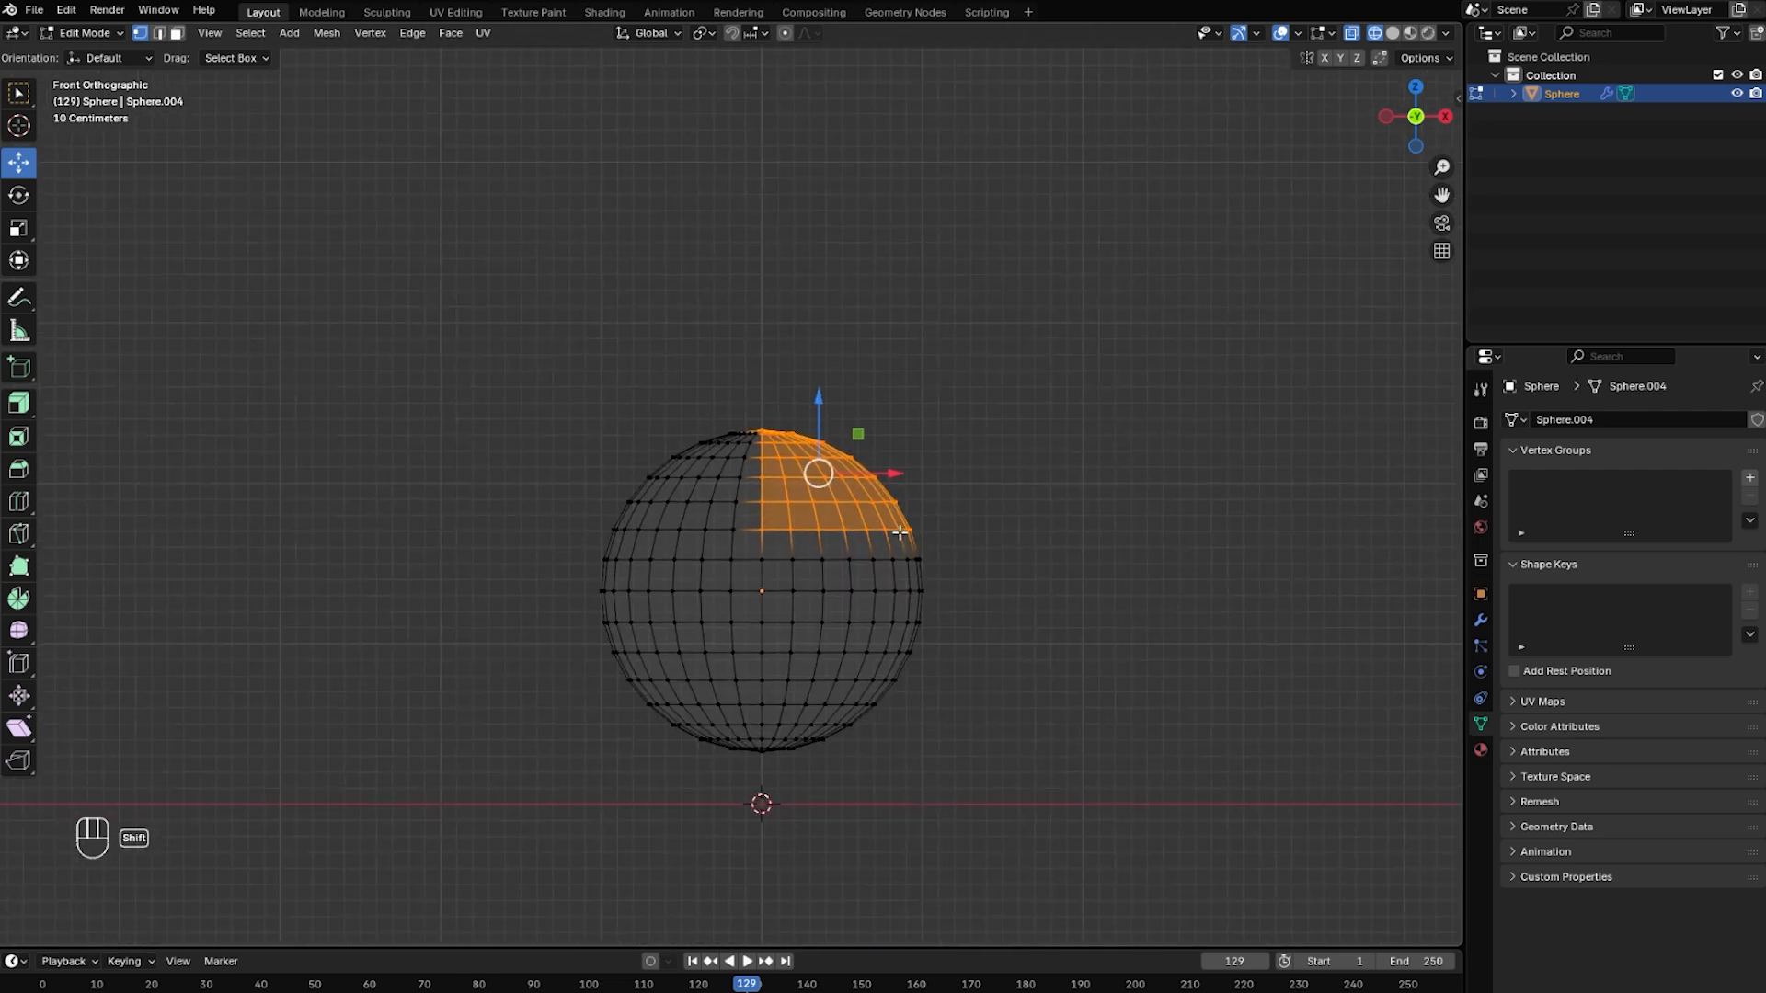
pyautogui.hotkey('shift', 'z')
pyautogui.keyDown('shift'); pyautogui.moveTo(910, 542); pyautogui.dragTo(905, 540, button='middle'); pyautogui.keyUp('shift')
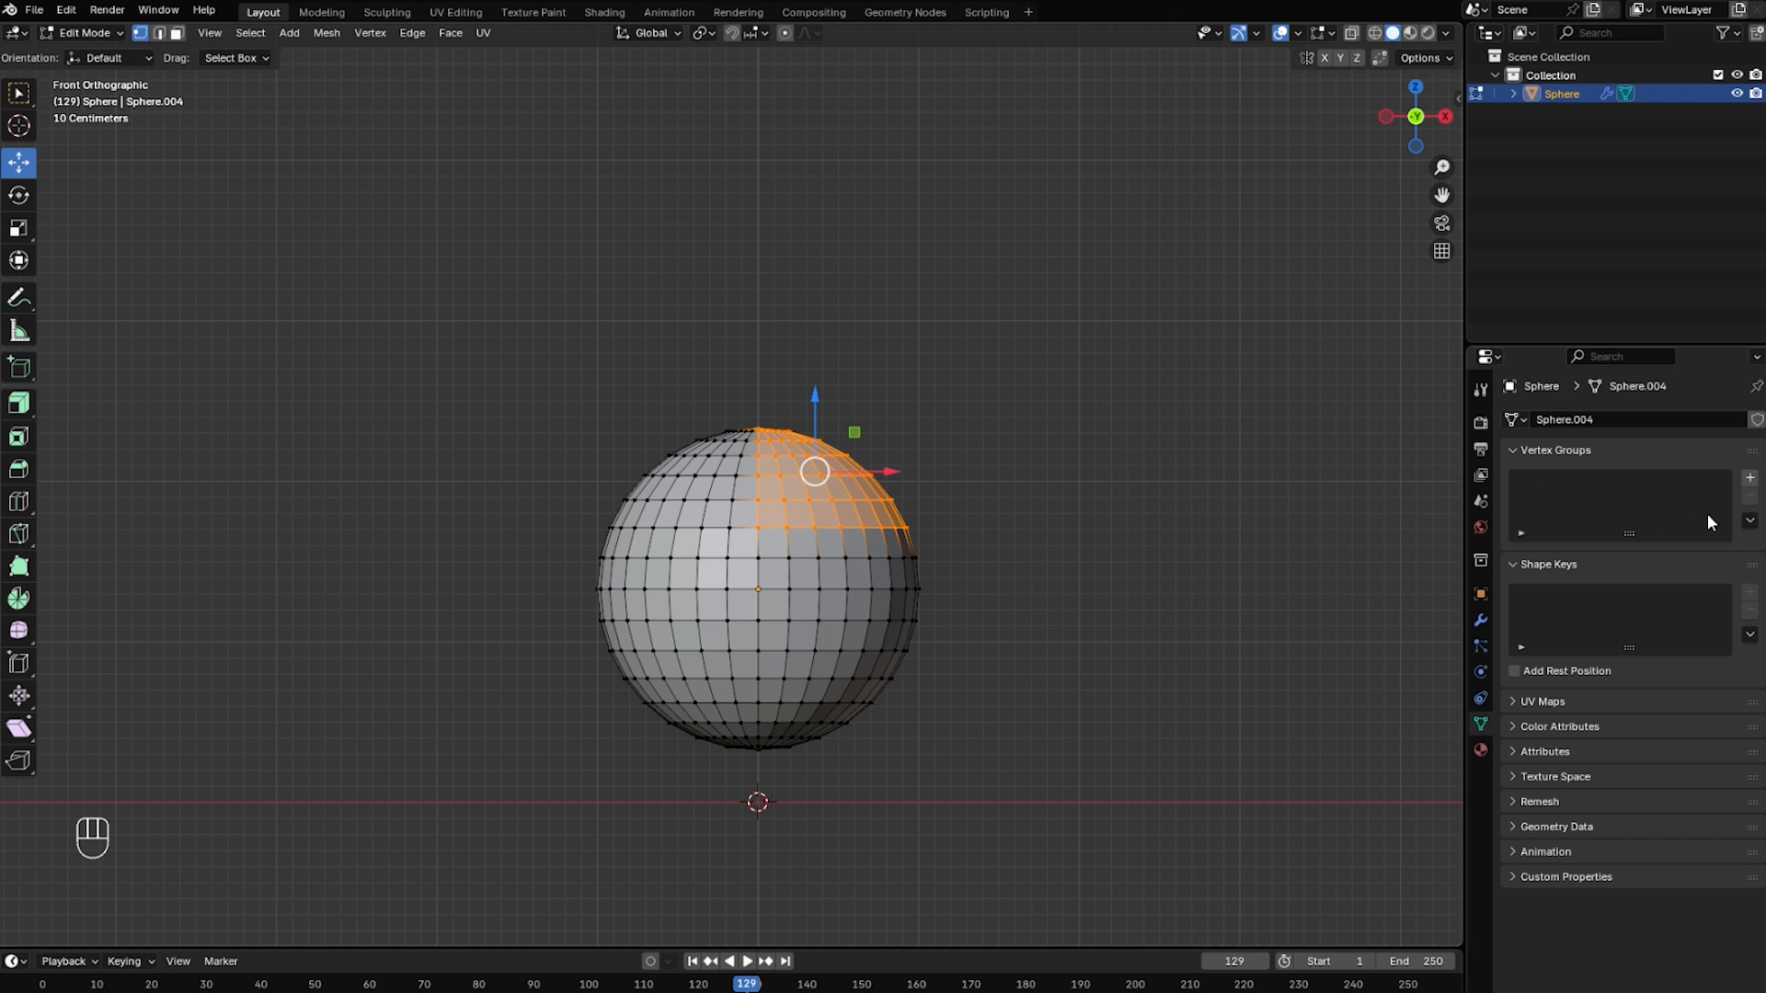
# Create a vertex group named Mask, assign the selected vertices to it with weight 1.000, and return to Object Mode.
pyautogui.click(1751, 482)
pyautogui.doubleClick(1557, 482)
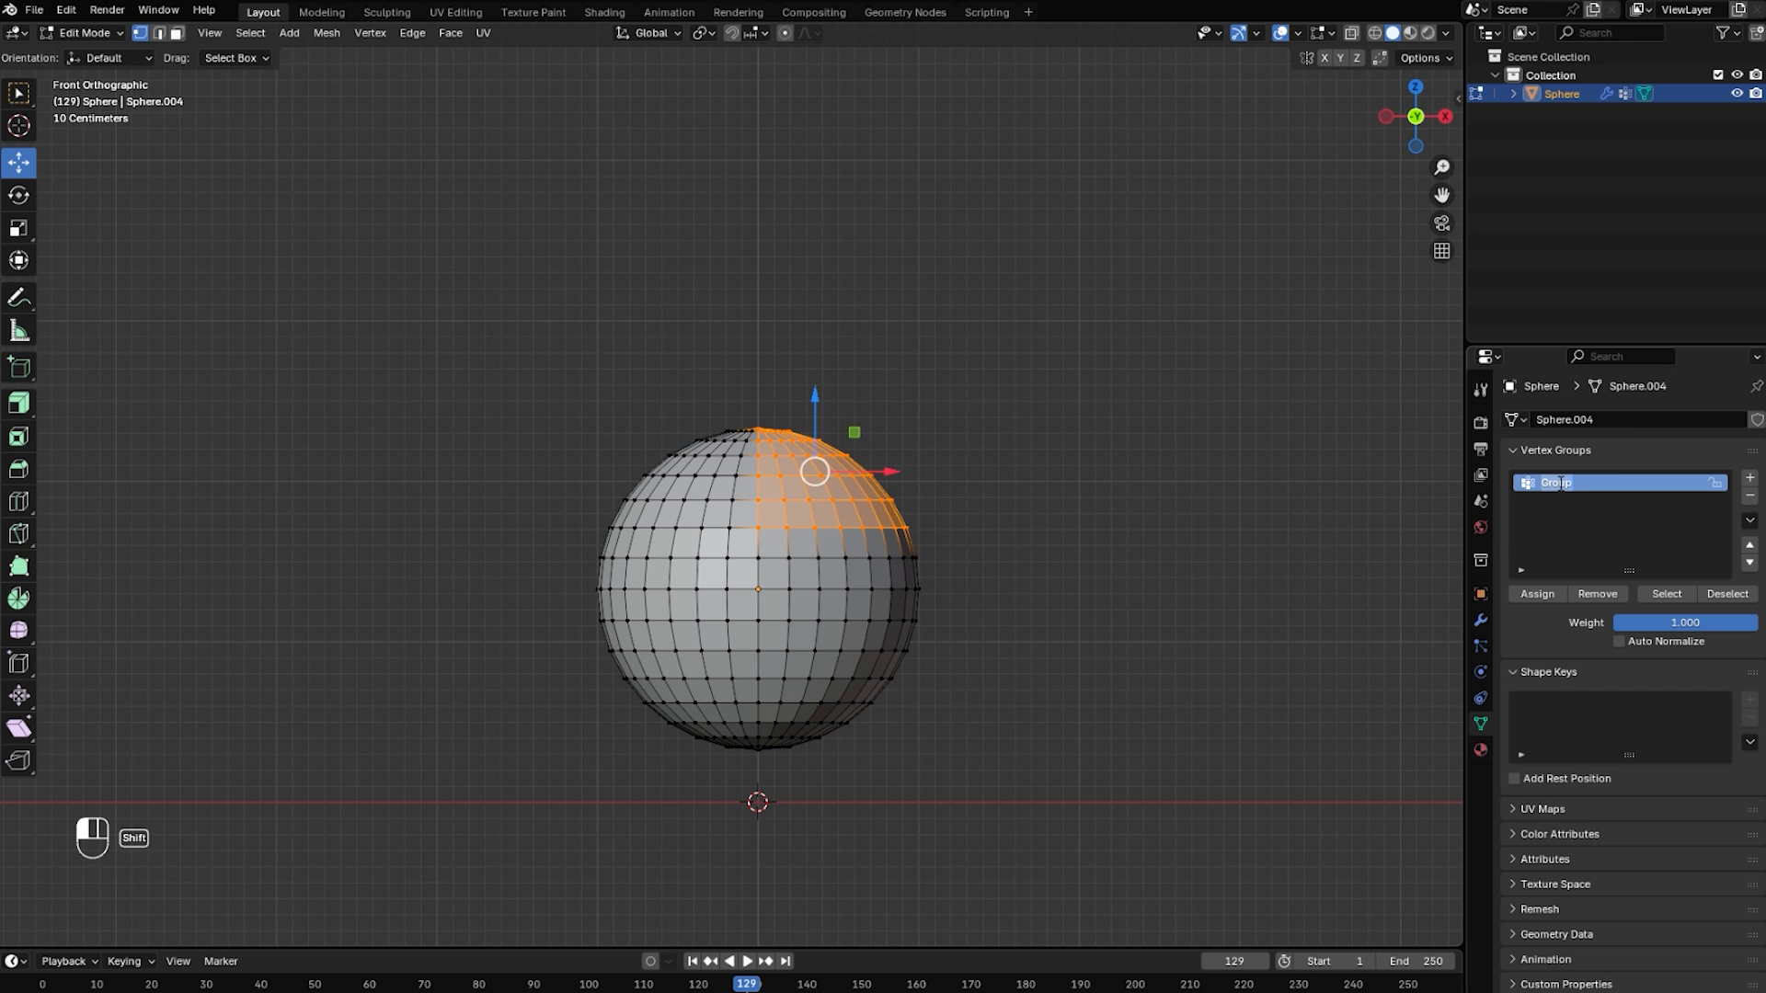
pyautogui.write('Mask')
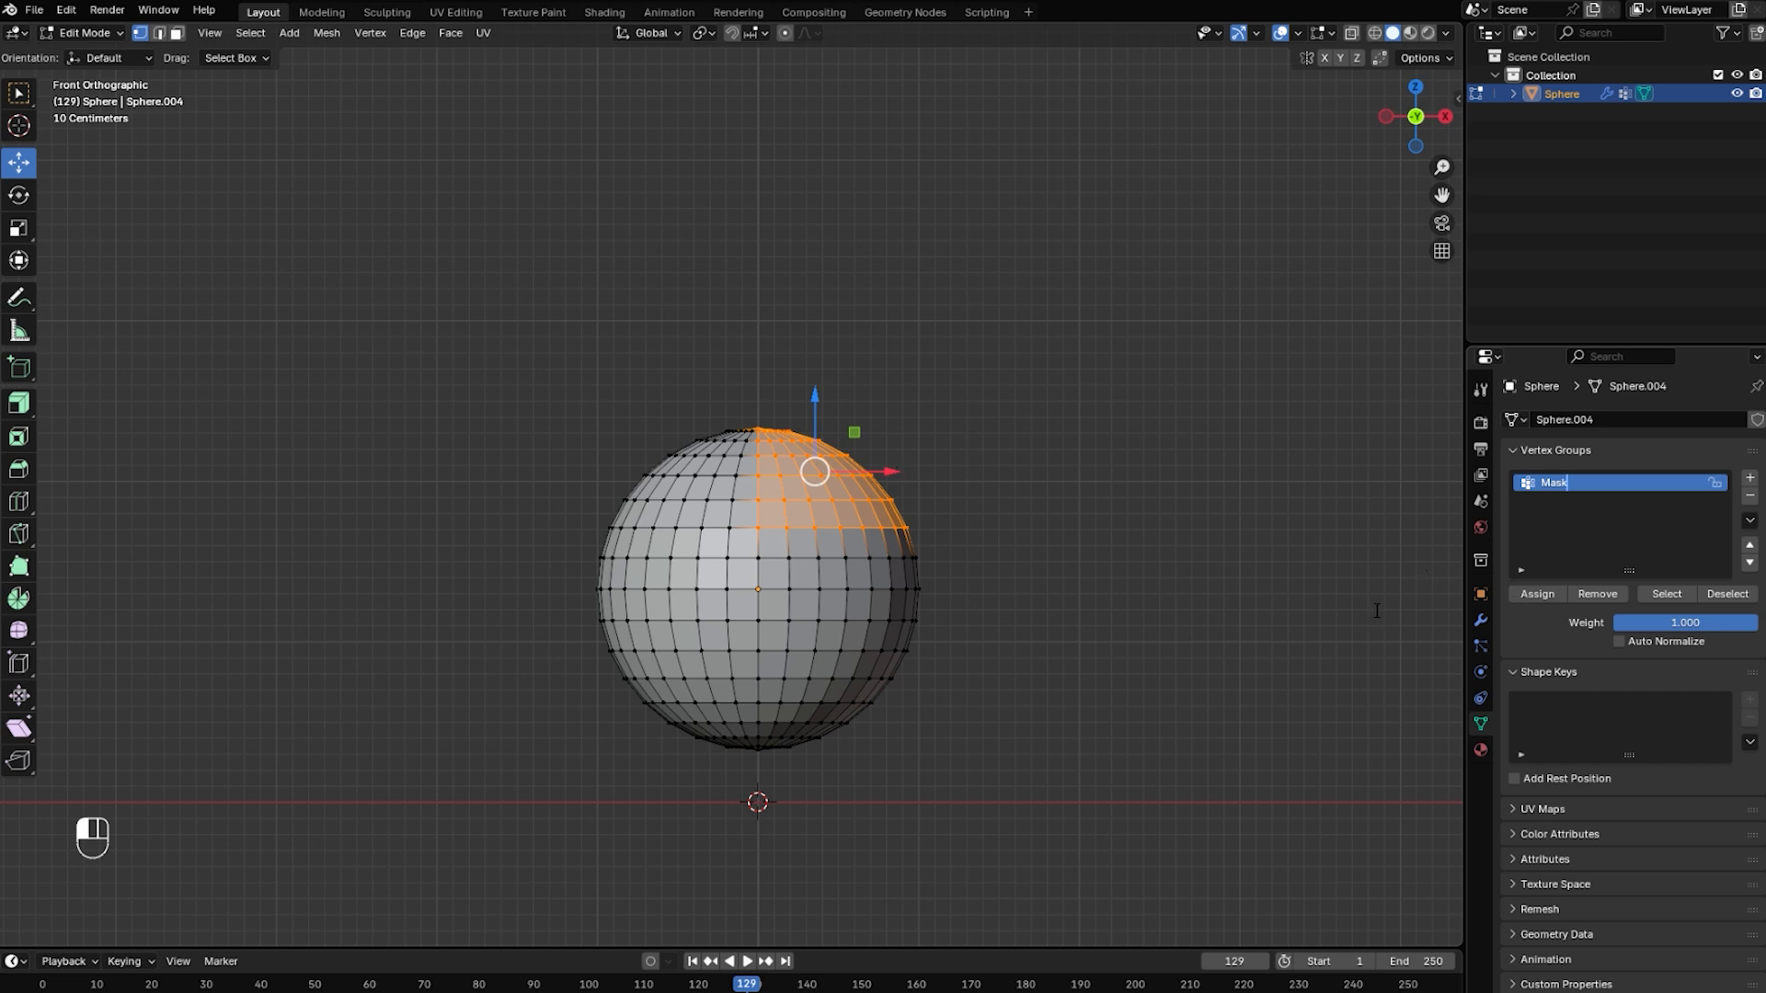
pyautogui.click(1574, 508)
pyautogui.click(1555, 593)
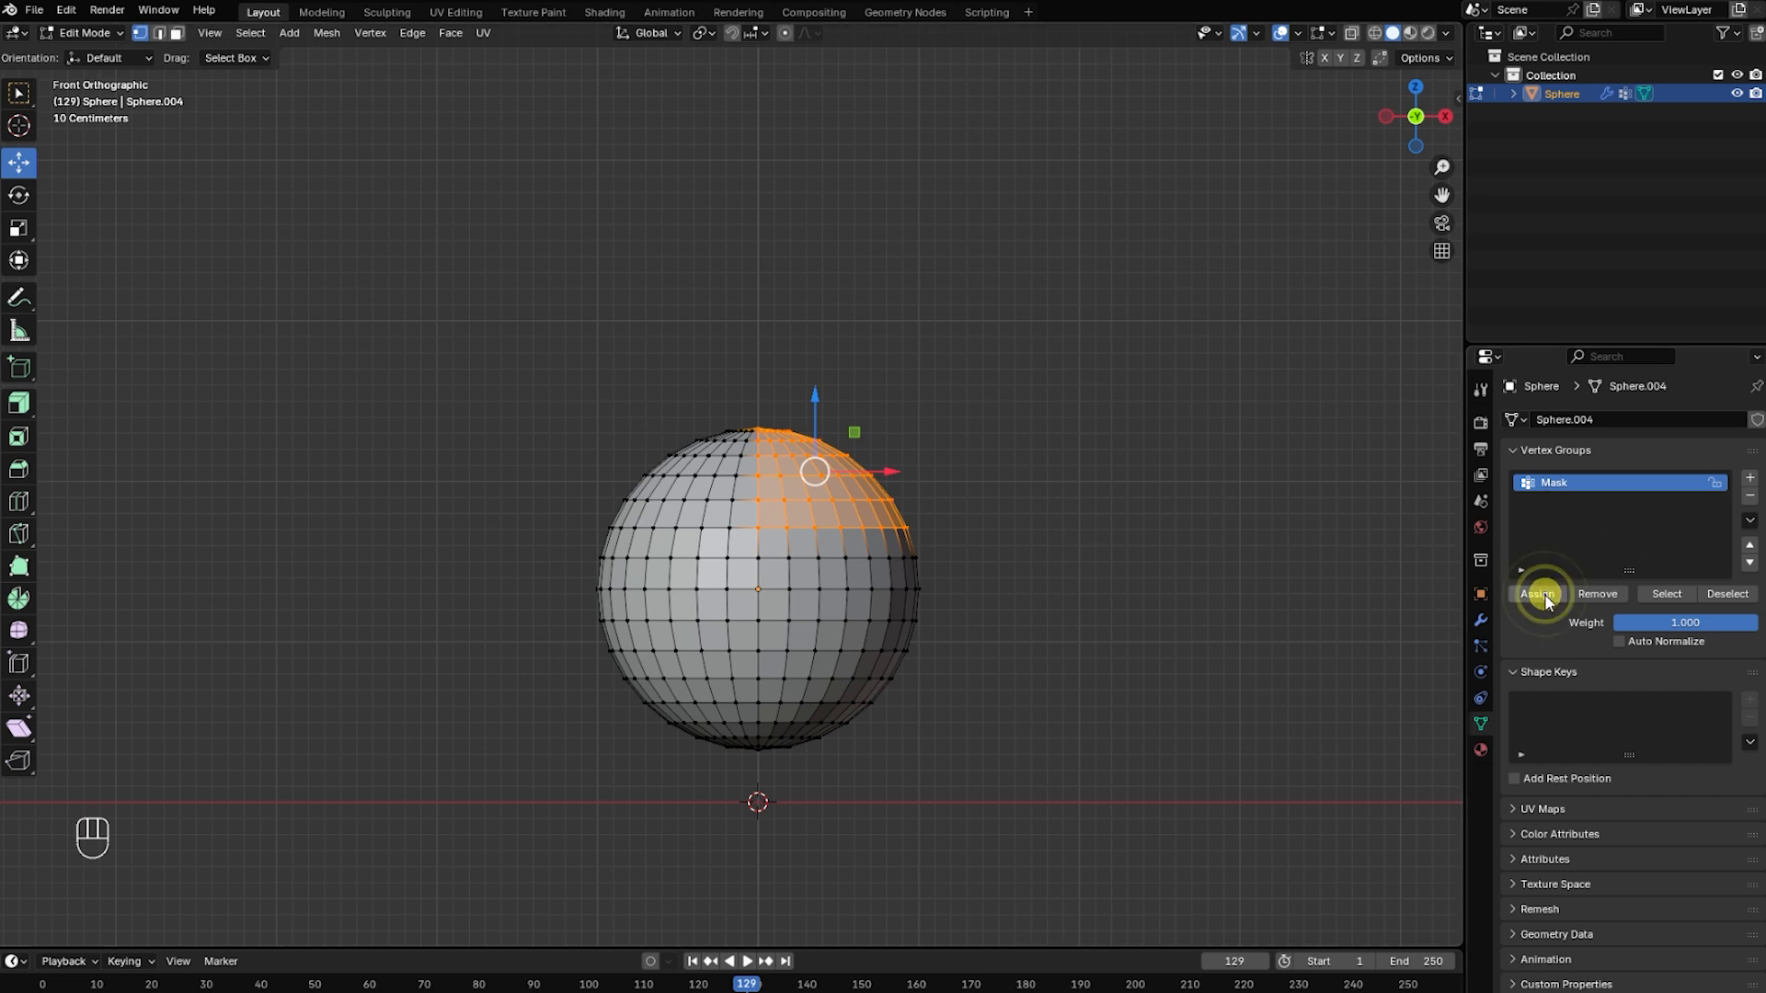
pyautogui.press('Tab')
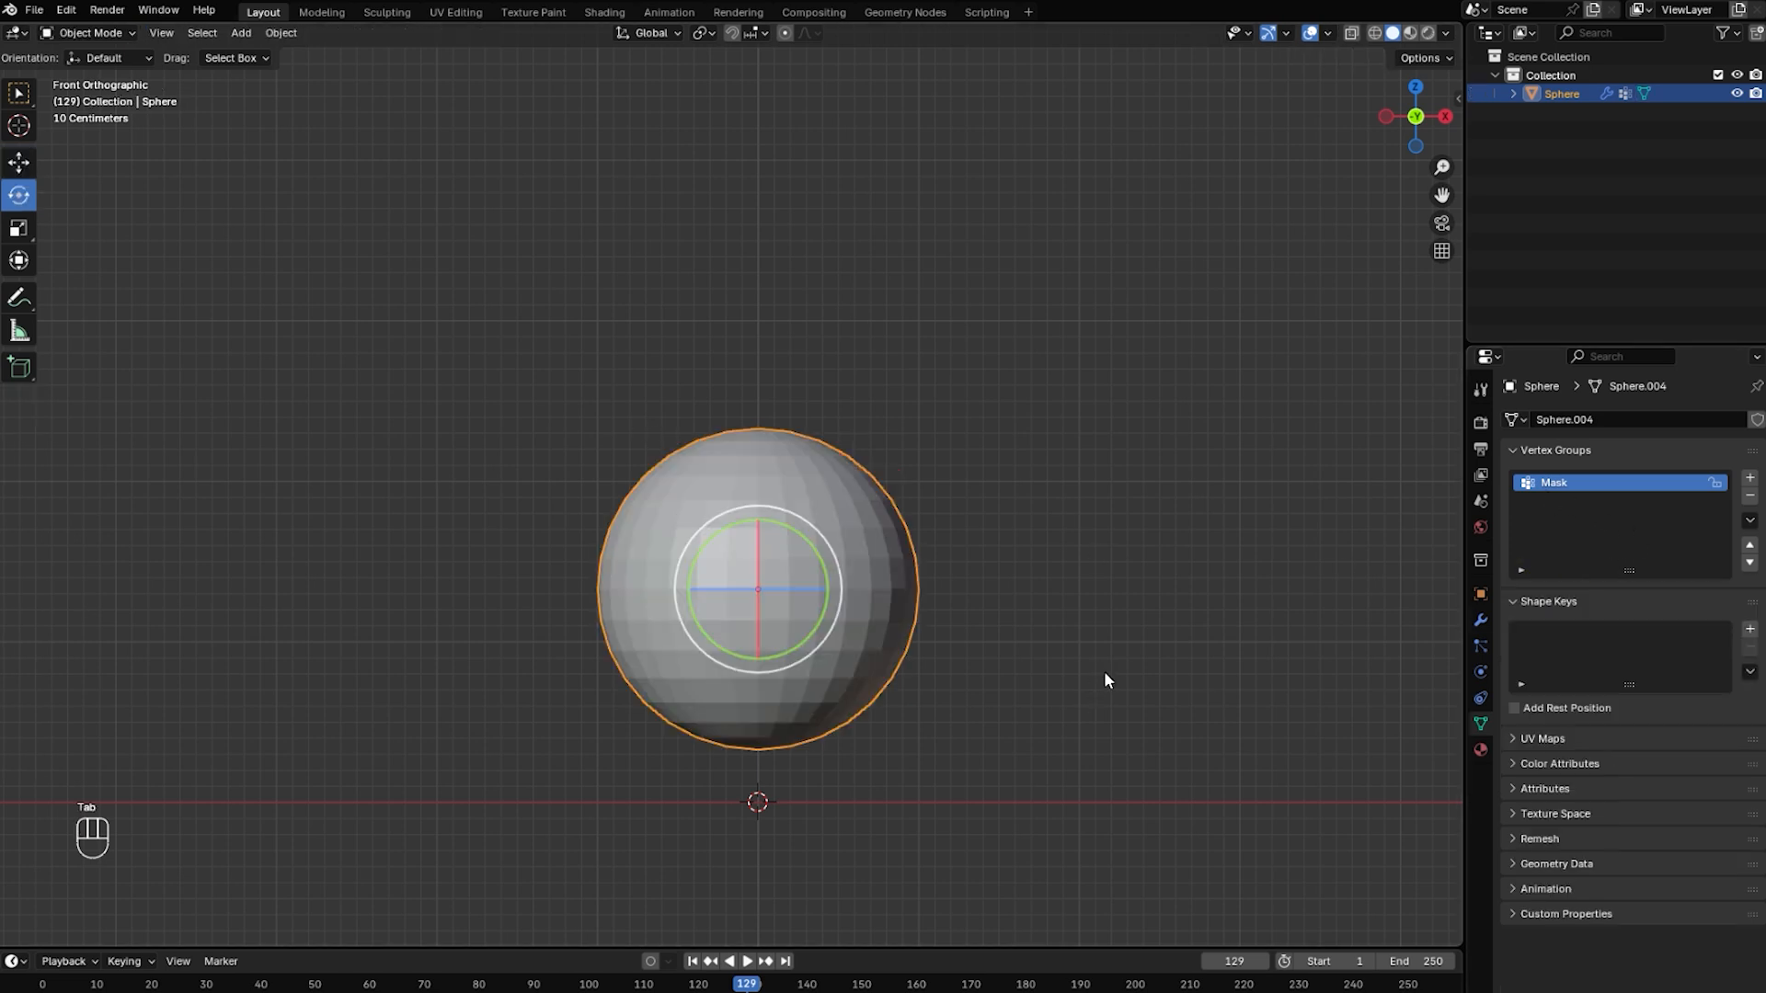
# Set the vertex group of the sphere's Mask modifier to Mask.
pyautogui.keyDown('shift'); pyautogui.moveTo(1103, 670); pyautogui.dragTo(1101, 632, button='middle'); pyautogui.keyUp('shift')
pyautogui.click(840, 524)
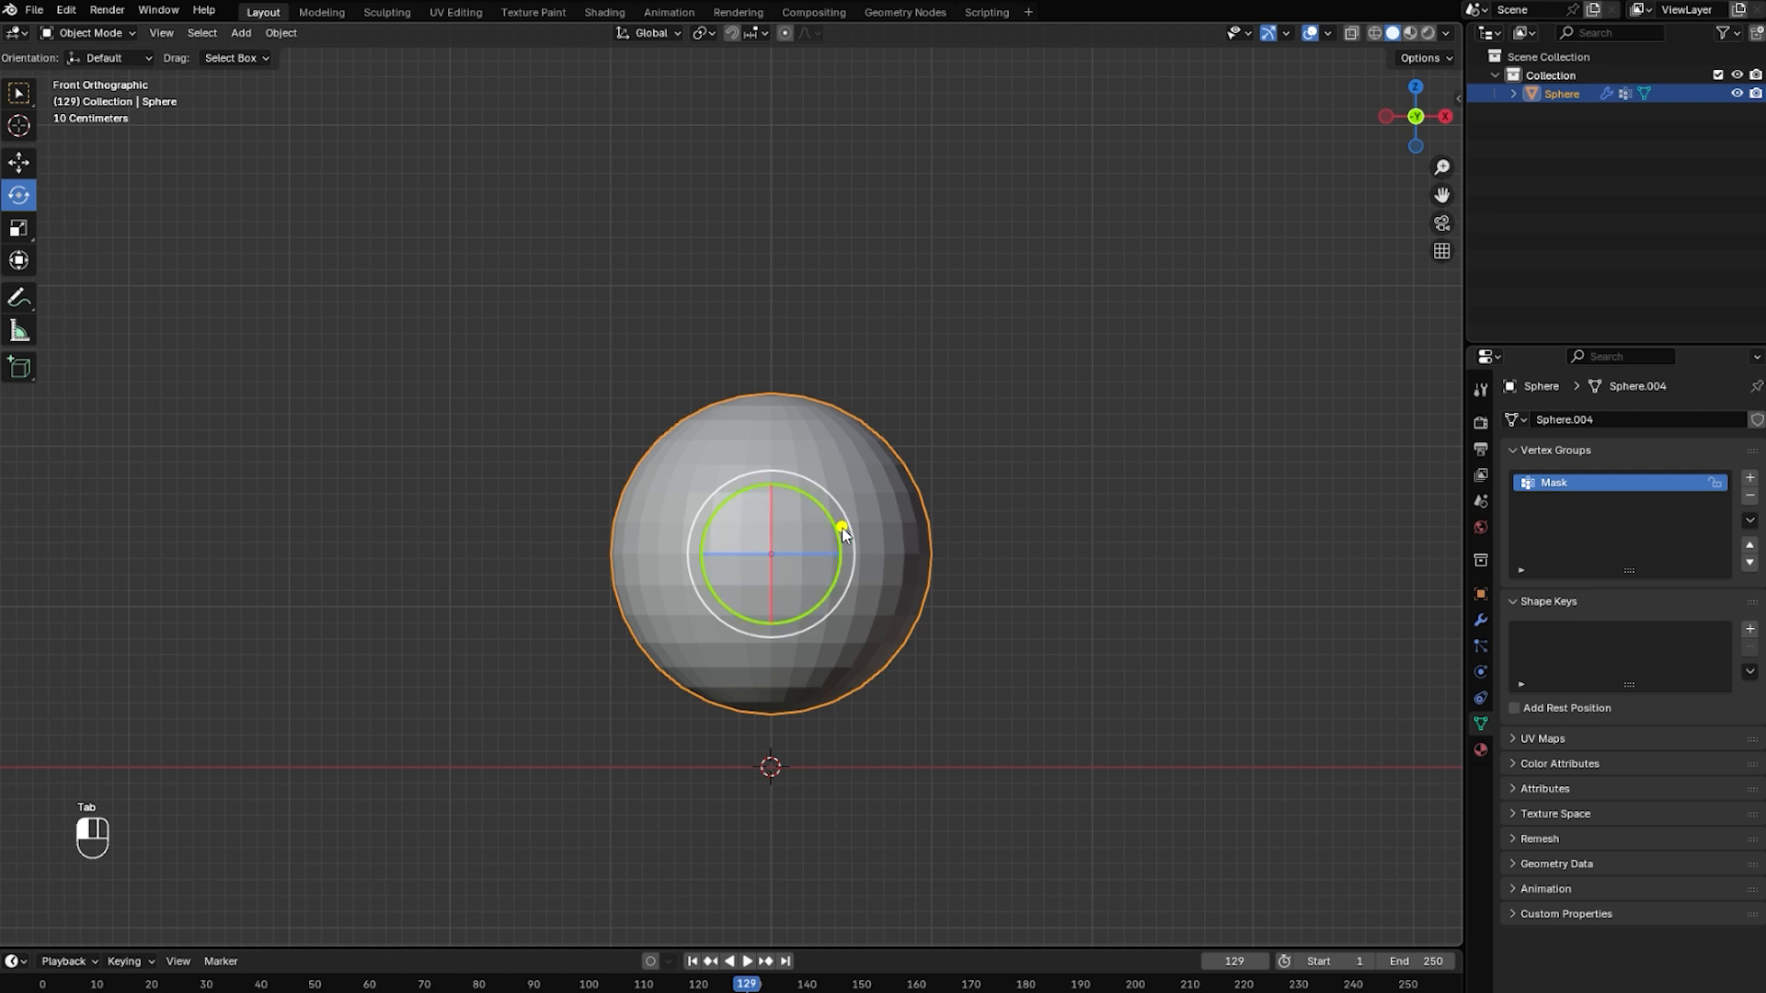
pyautogui.click(1477, 621)
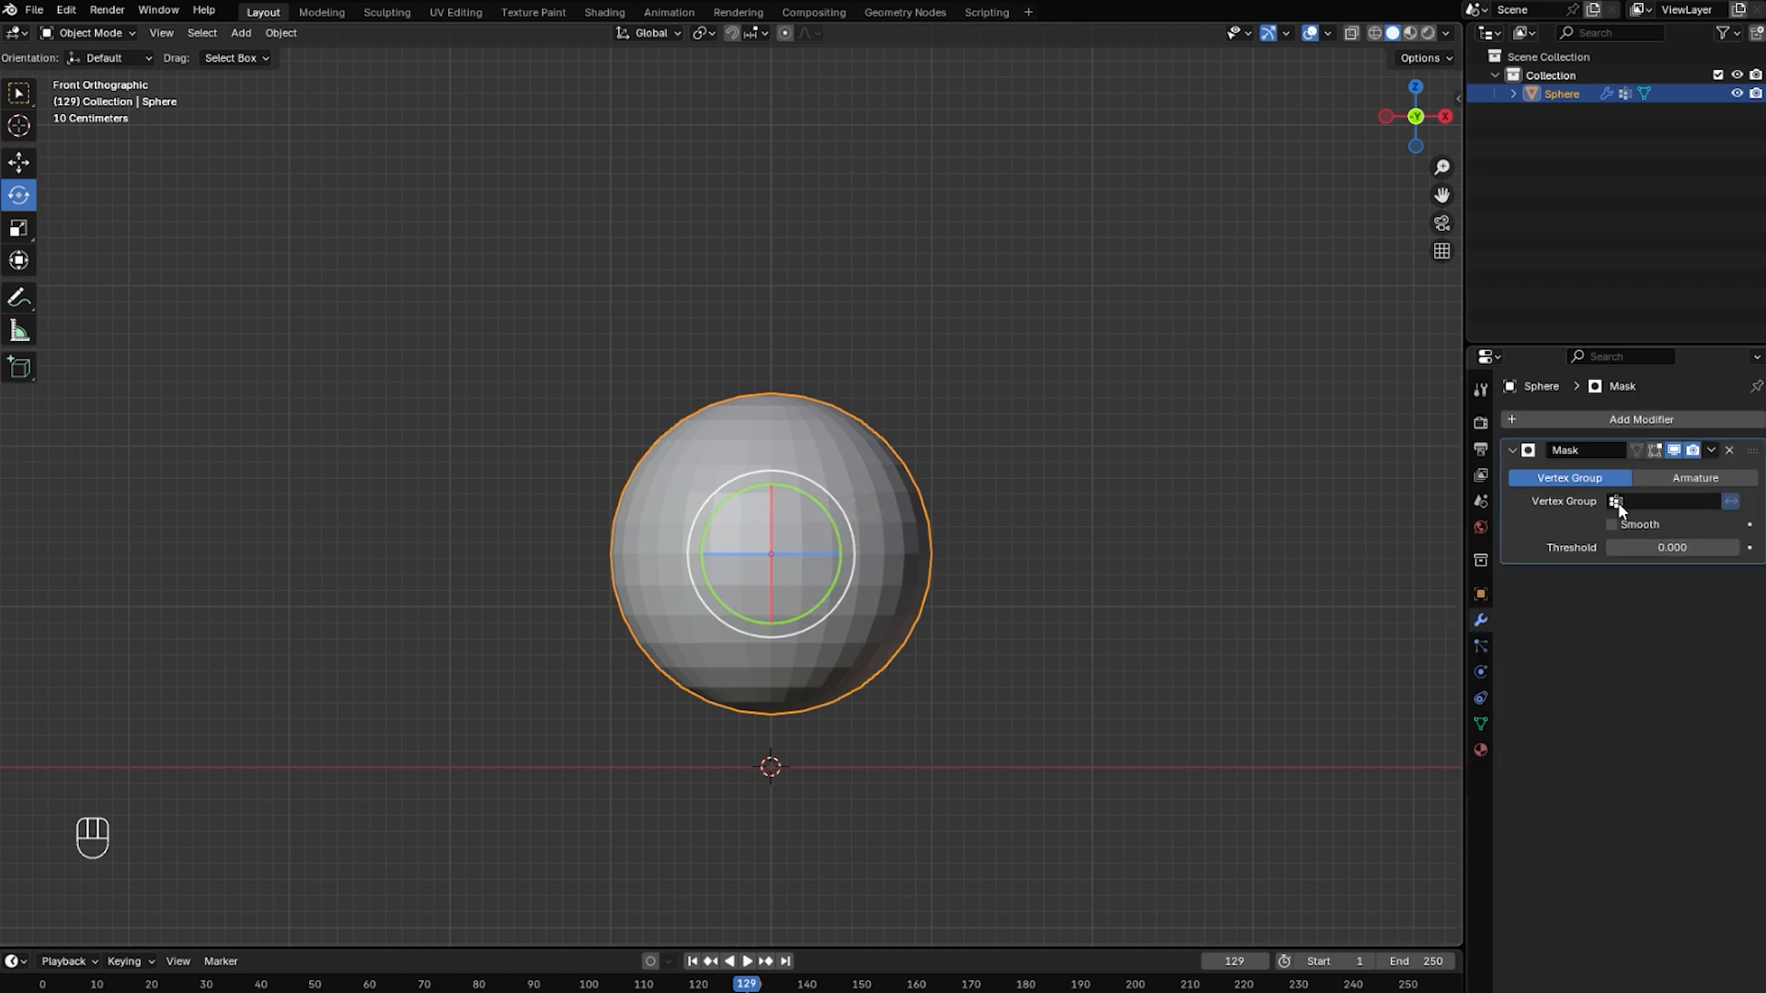
pyautogui.click(1619, 503)
pyautogui.click(1584, 533)
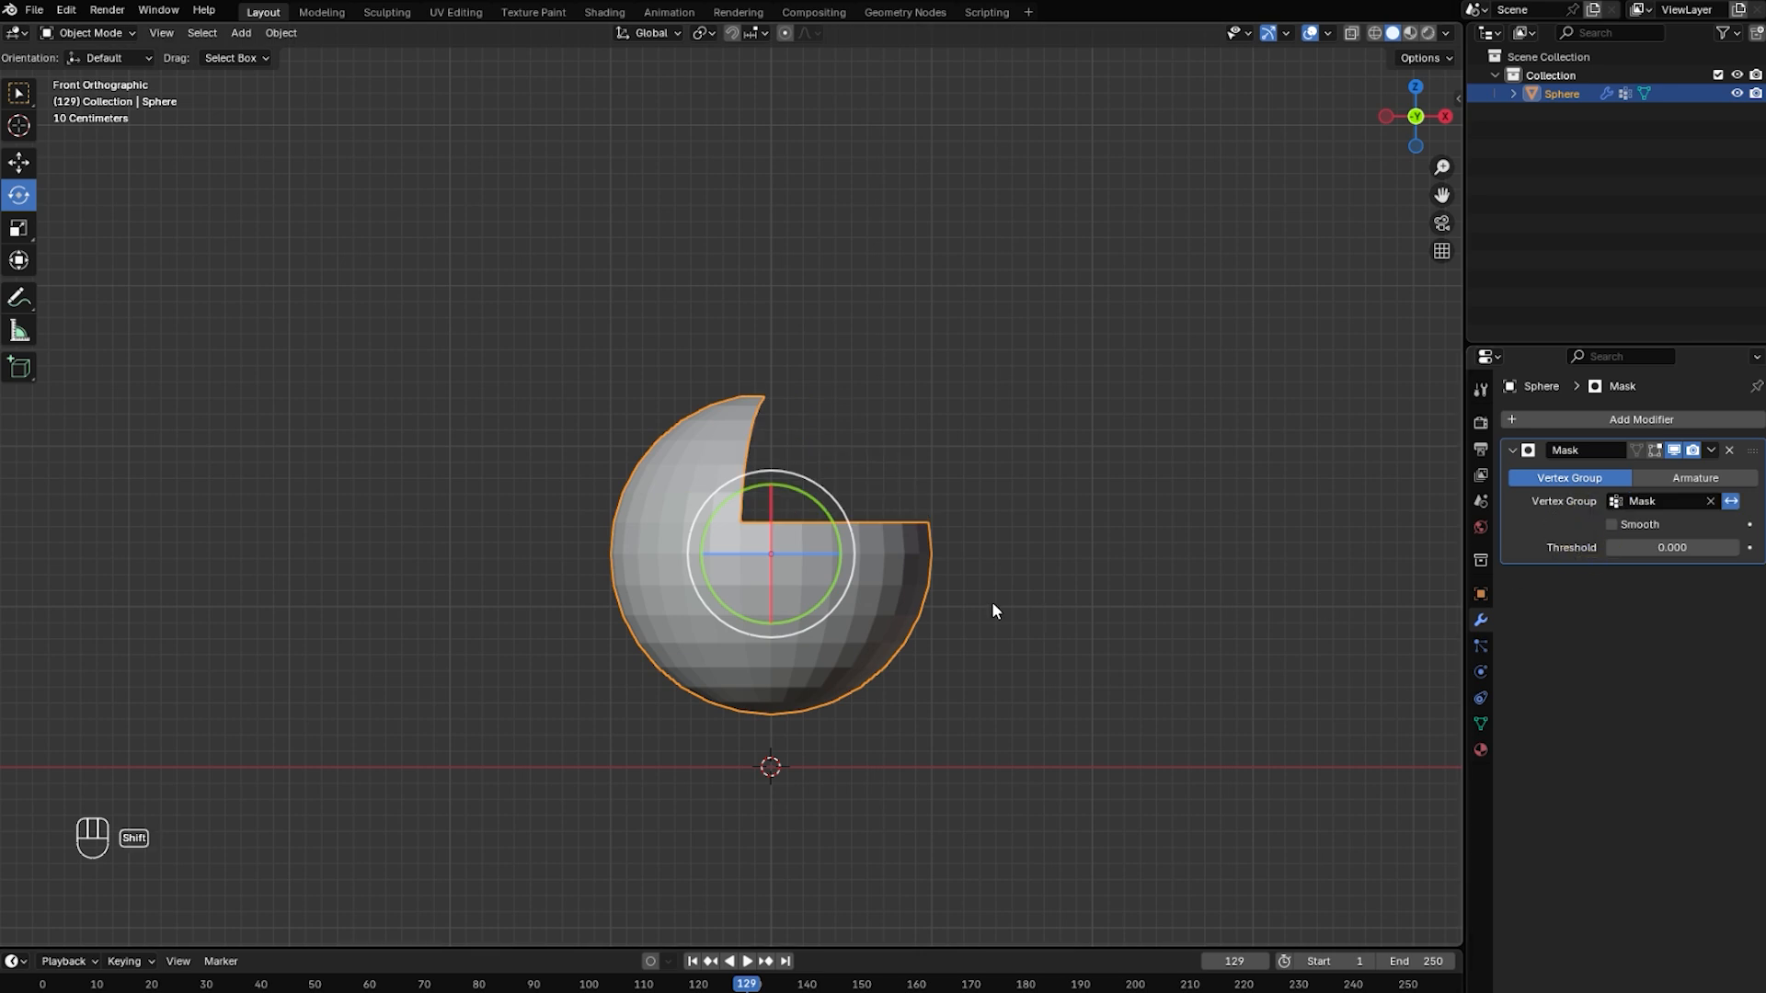
pyautogui.scroll(1, 997, 604)
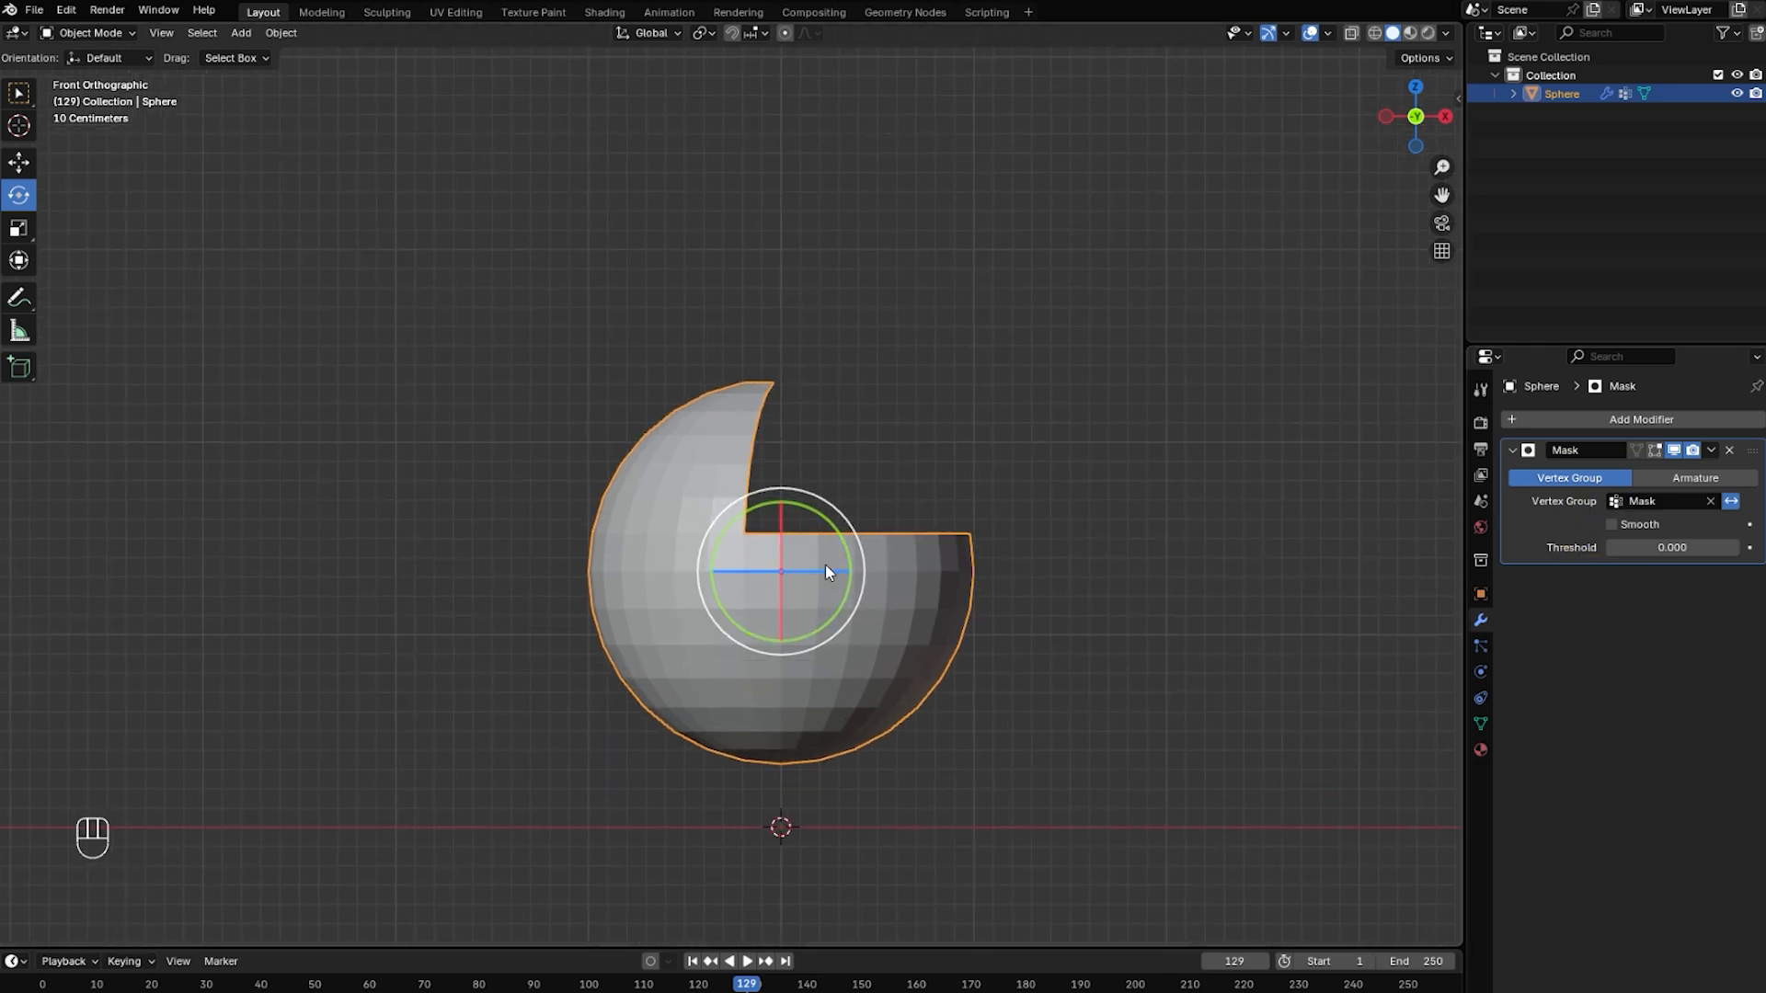
pyautogui.keyDown('shift'); pyautogui.moveTo(1189, 610); pyautogui.dragTo(1182, 610, button='middle'); pyautogui.keyUp('shift')
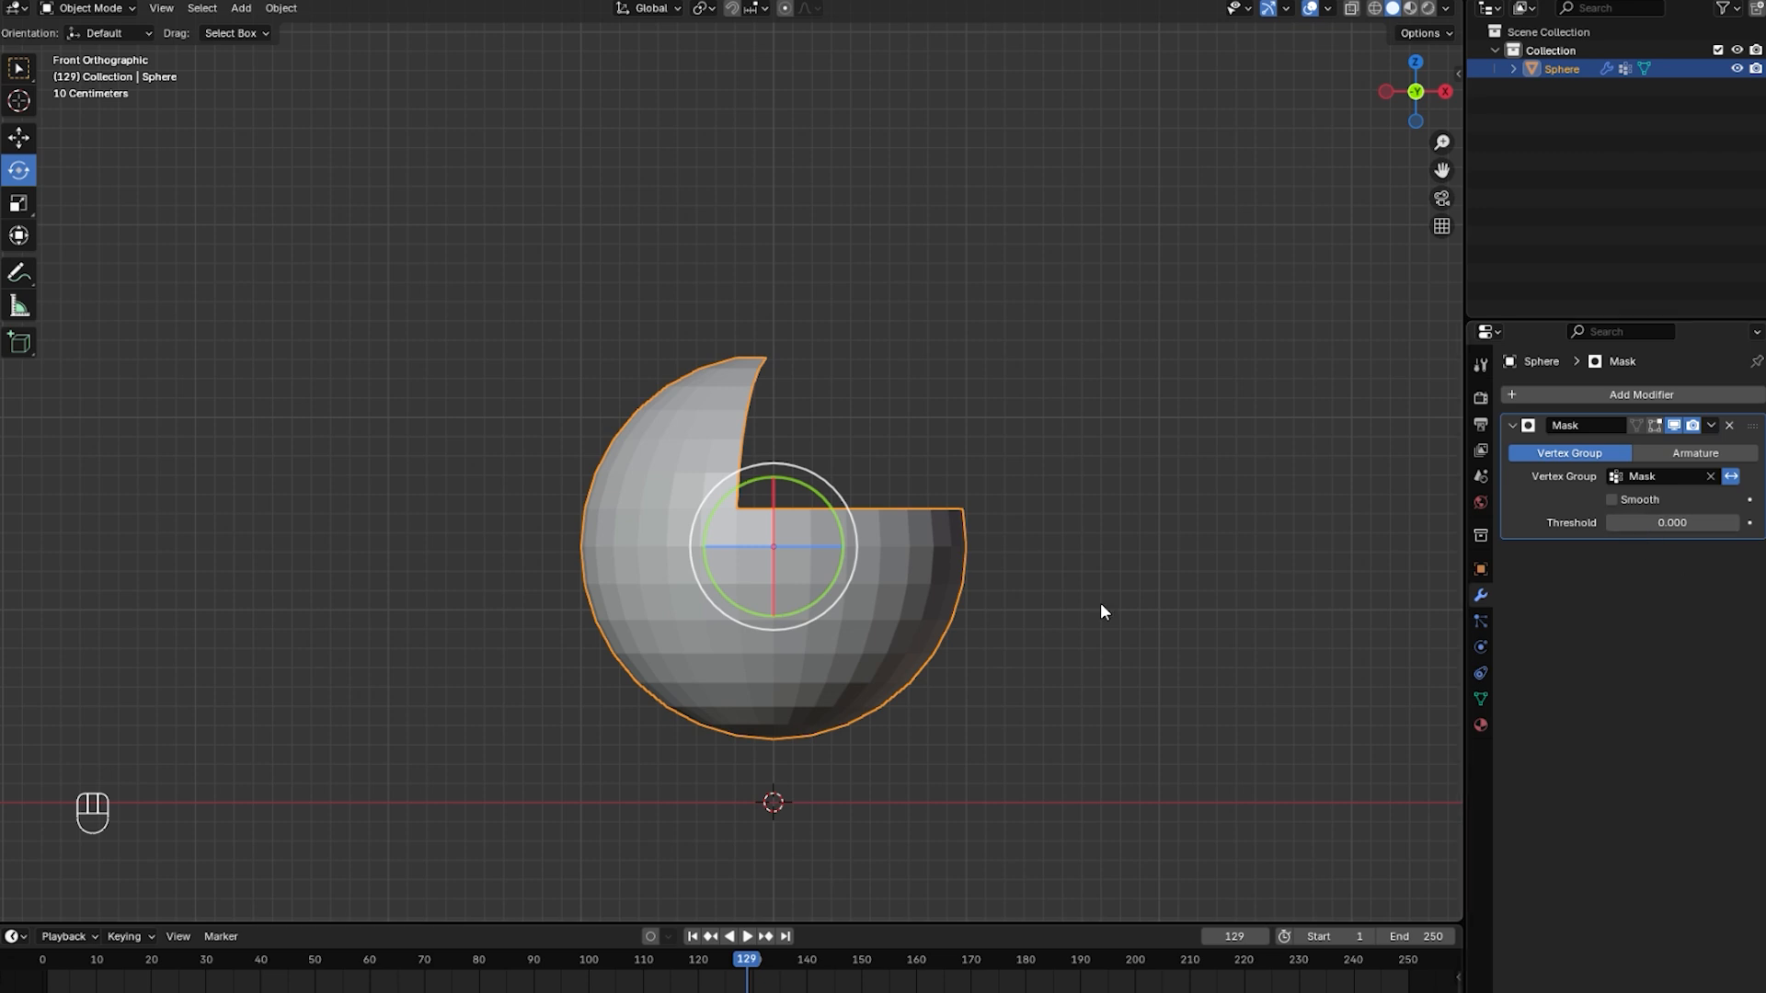
pyautogui.keyDown('shift'); pyautogui.moveTo(1031, 616); pyautogui.dragTo(1041, 637, button='middle'); pyautogui.keyUp('shift')
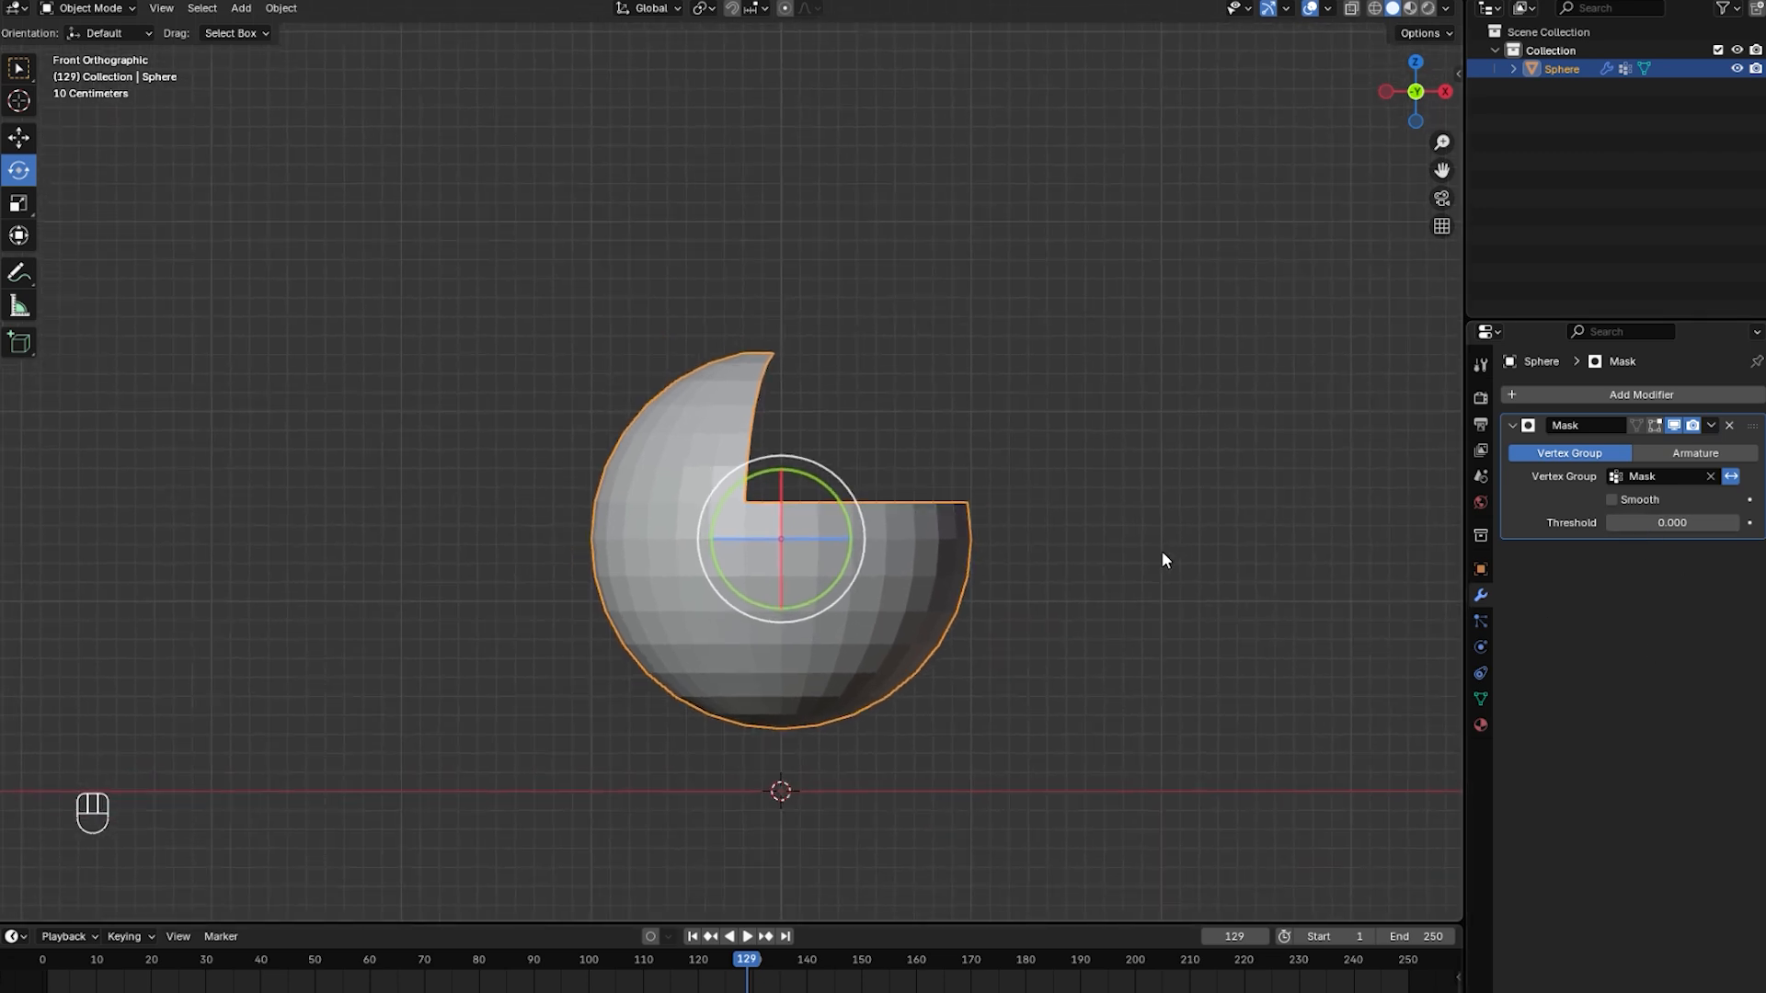
# Enable the Smooth option on the sphere's Mask modifier.
pyautogui.keyDown('shift'); pyautogui.moveTo(1073, 561); pyautogui.dragTo(1096, 548, button='middle'); pyautogui.keyUp('shift')
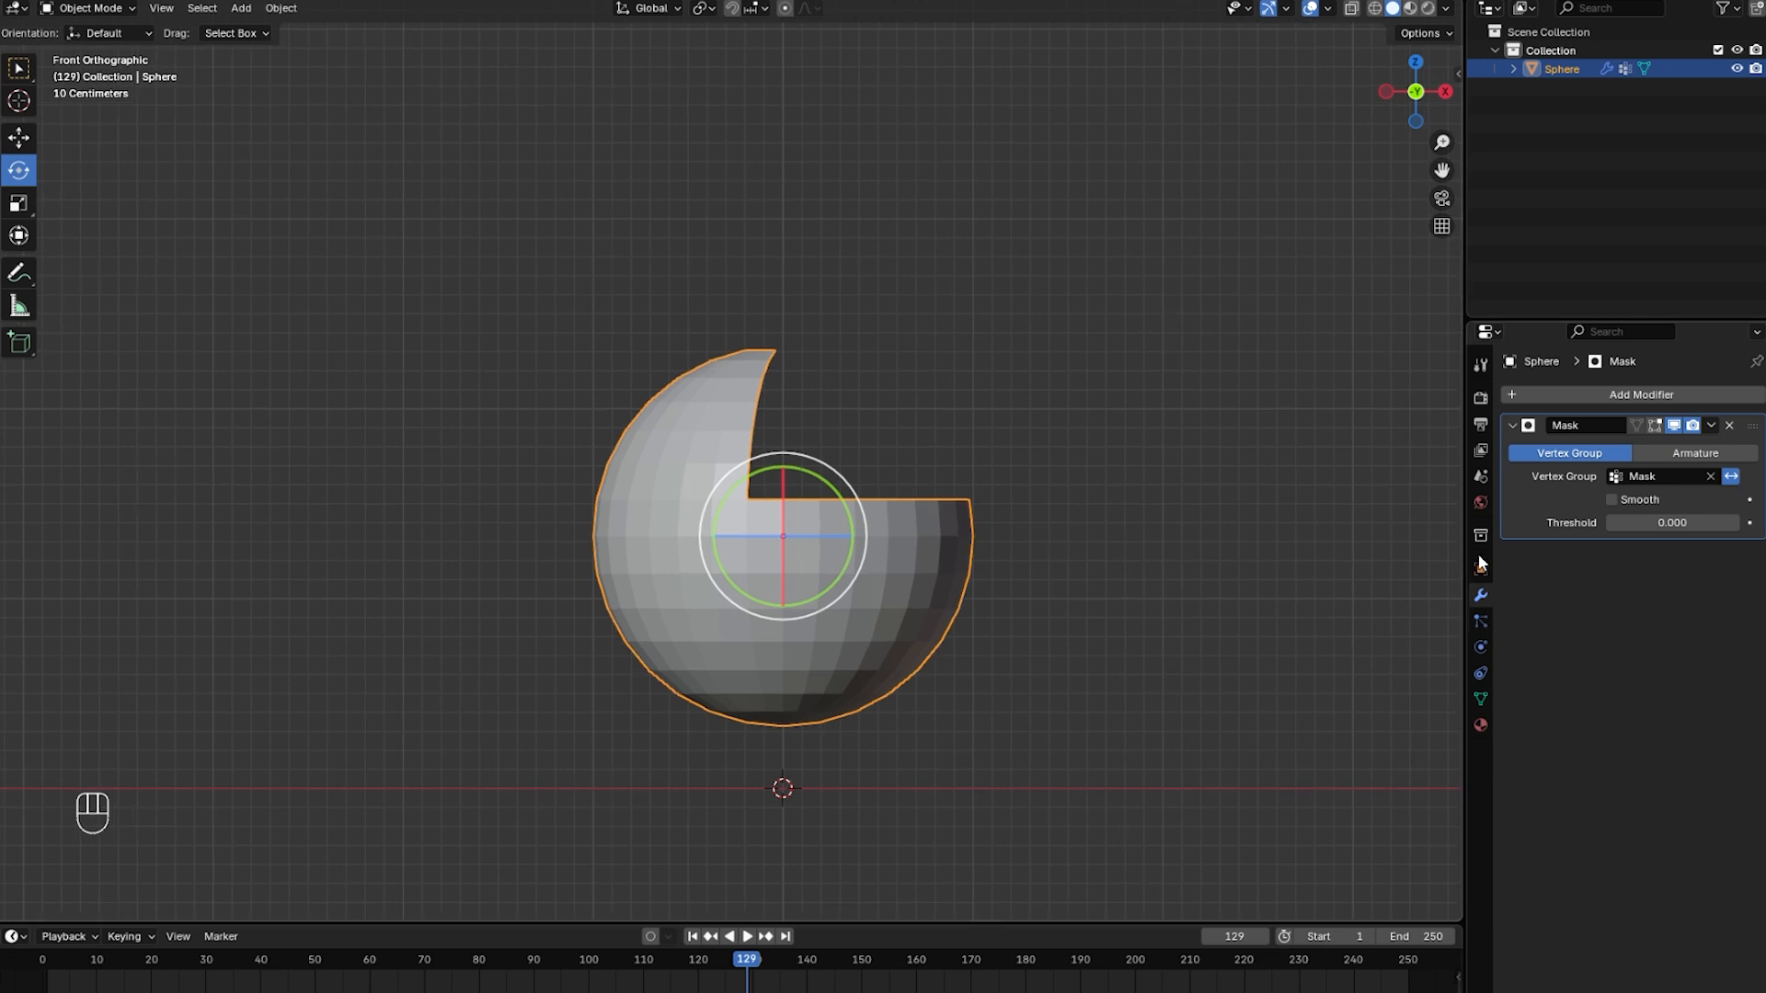
pyautogui.click(1612, 499)
pyautogui.keyDown('shift'); pyautogui.moveTo(1202, 620); pyautogui.dragTo(1204, 626, button='middle'); pyautogui.keyUp('shift')
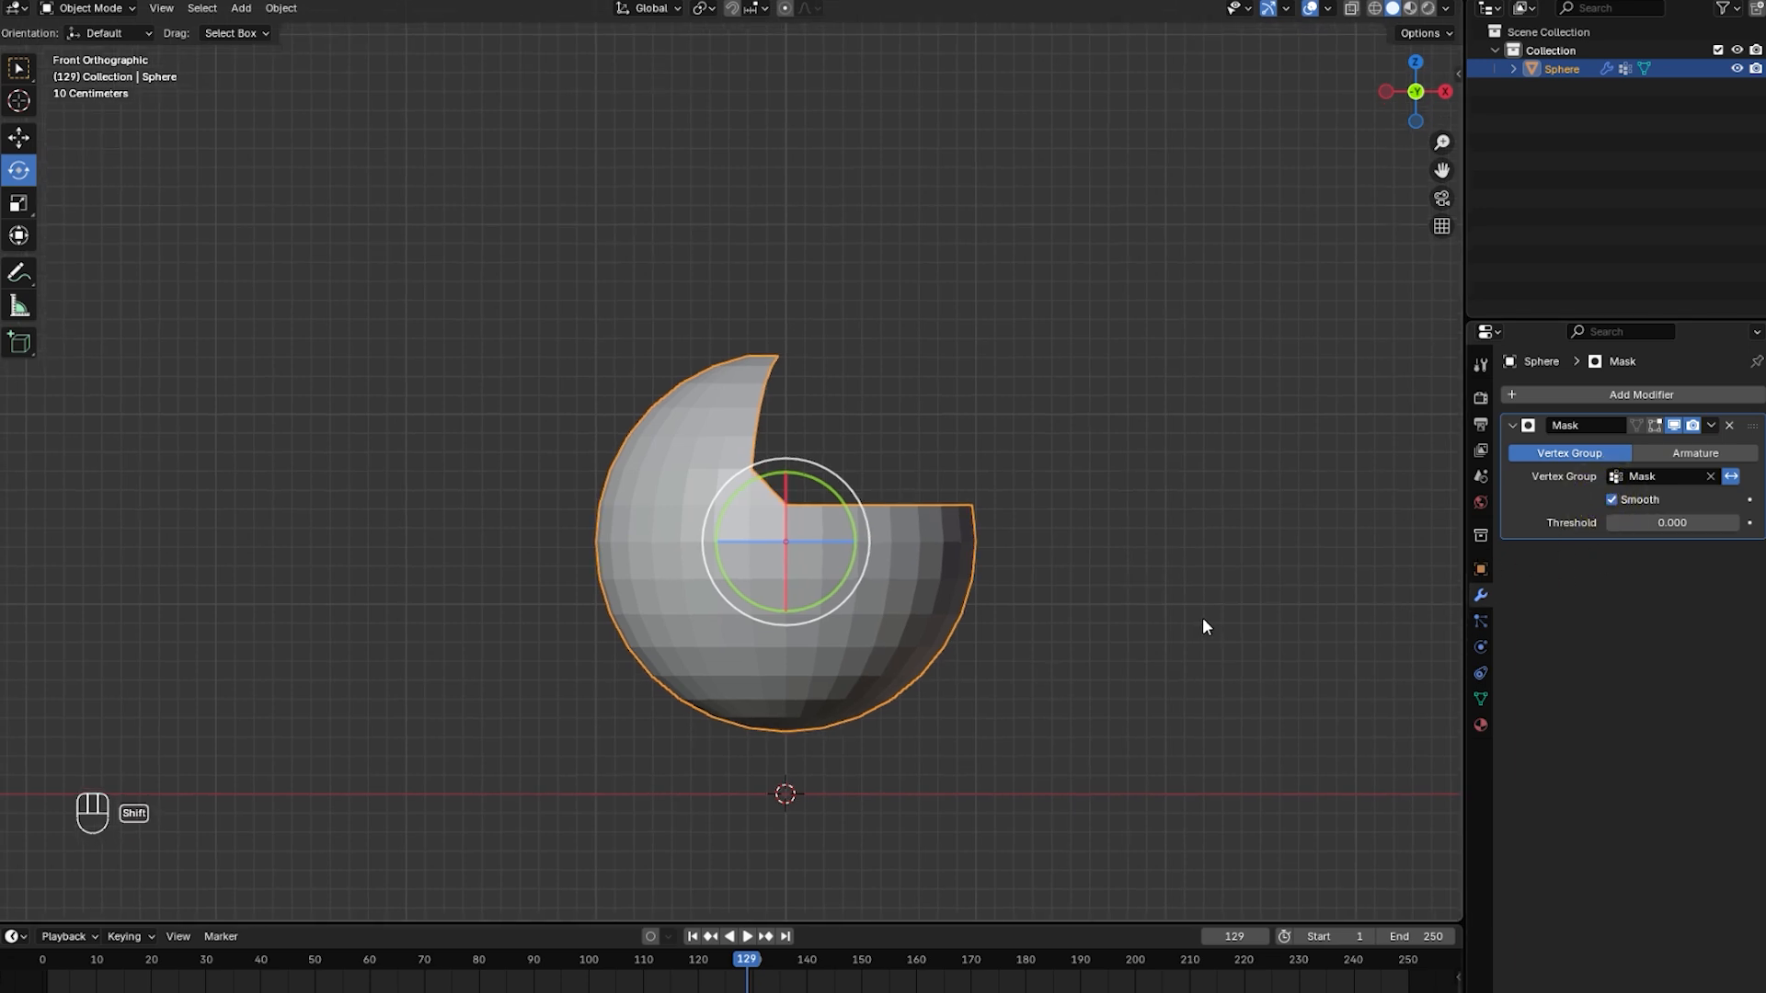
pyautogui.moveTo(1633, 536)
pyautogui.mouseDown()
pyautogui.moveTo(1711, 536)
pyautogui.moveTo(1628, 536)
pyautogui.mouseUp()
pyautogui.keyDown('shift'); pyautogui.middleClick(1067, 631); pyautogui.keyUp('shift')
# Switch the sphere to Weight Paint mode and set its Mask modifier's threshold to 1.000.
pyautogui.click(92, 9)
pyautogui.click(108, 114)
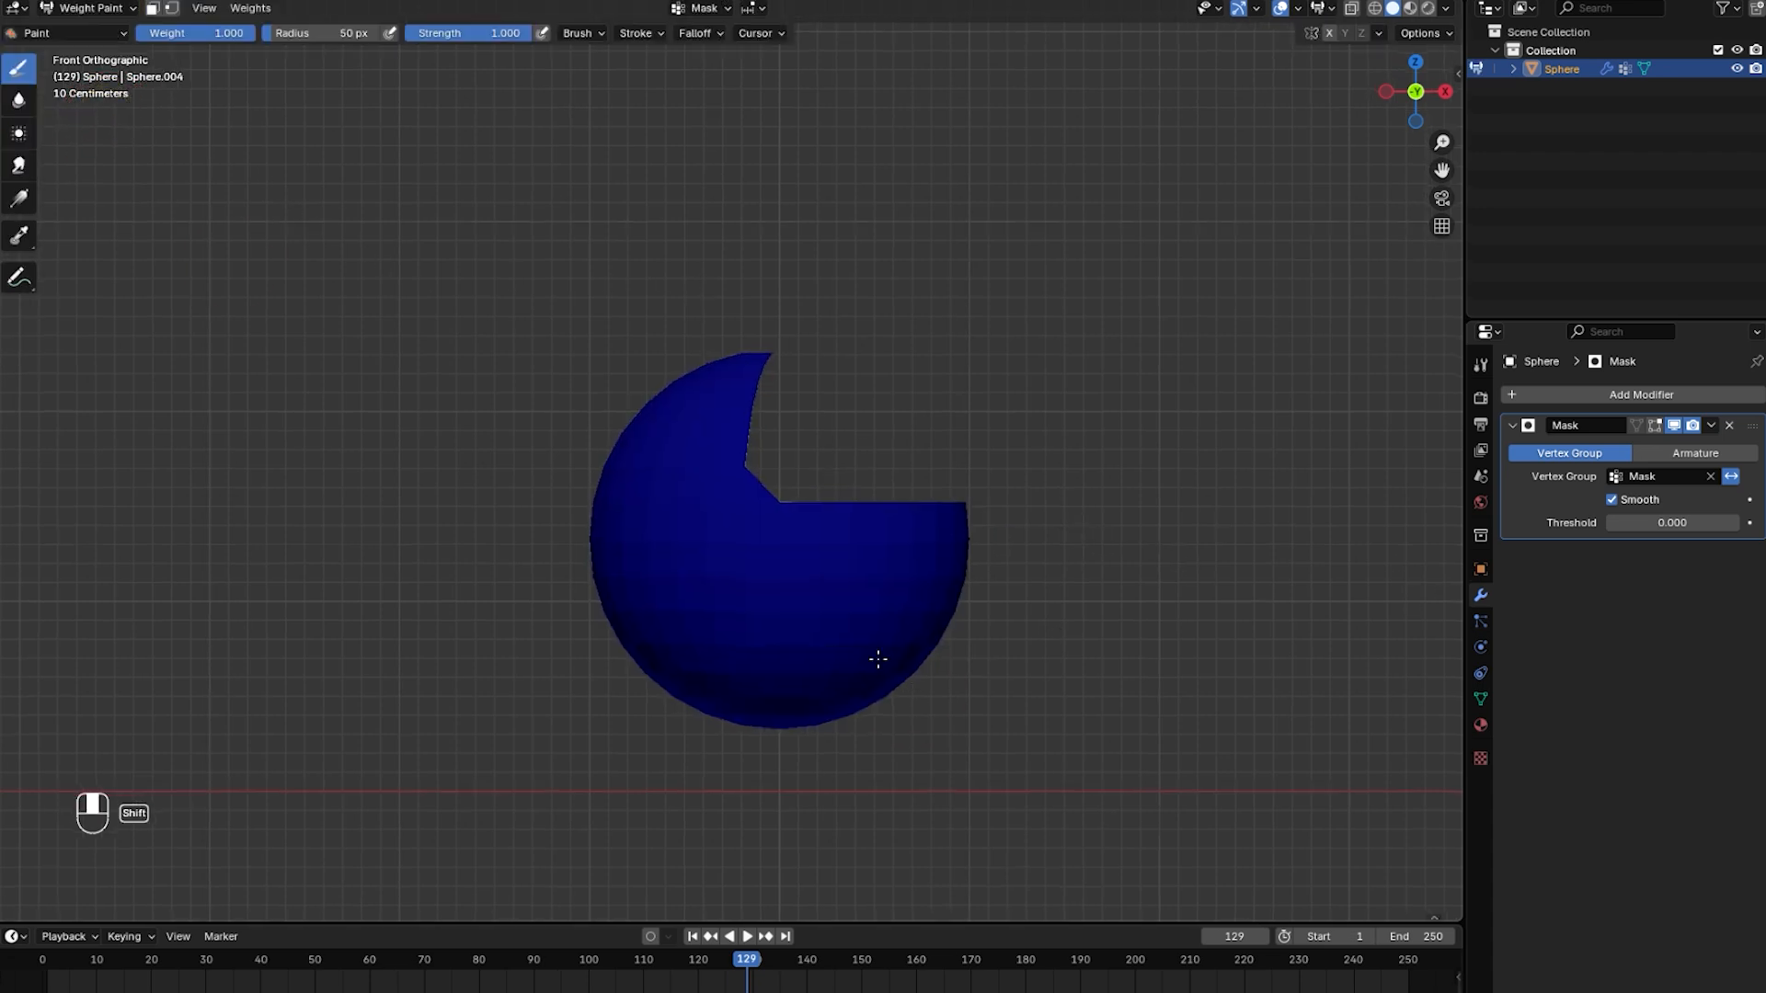
pyautogui.moveTo(1663, 521); pyautogui.dragTo(1738, 521)
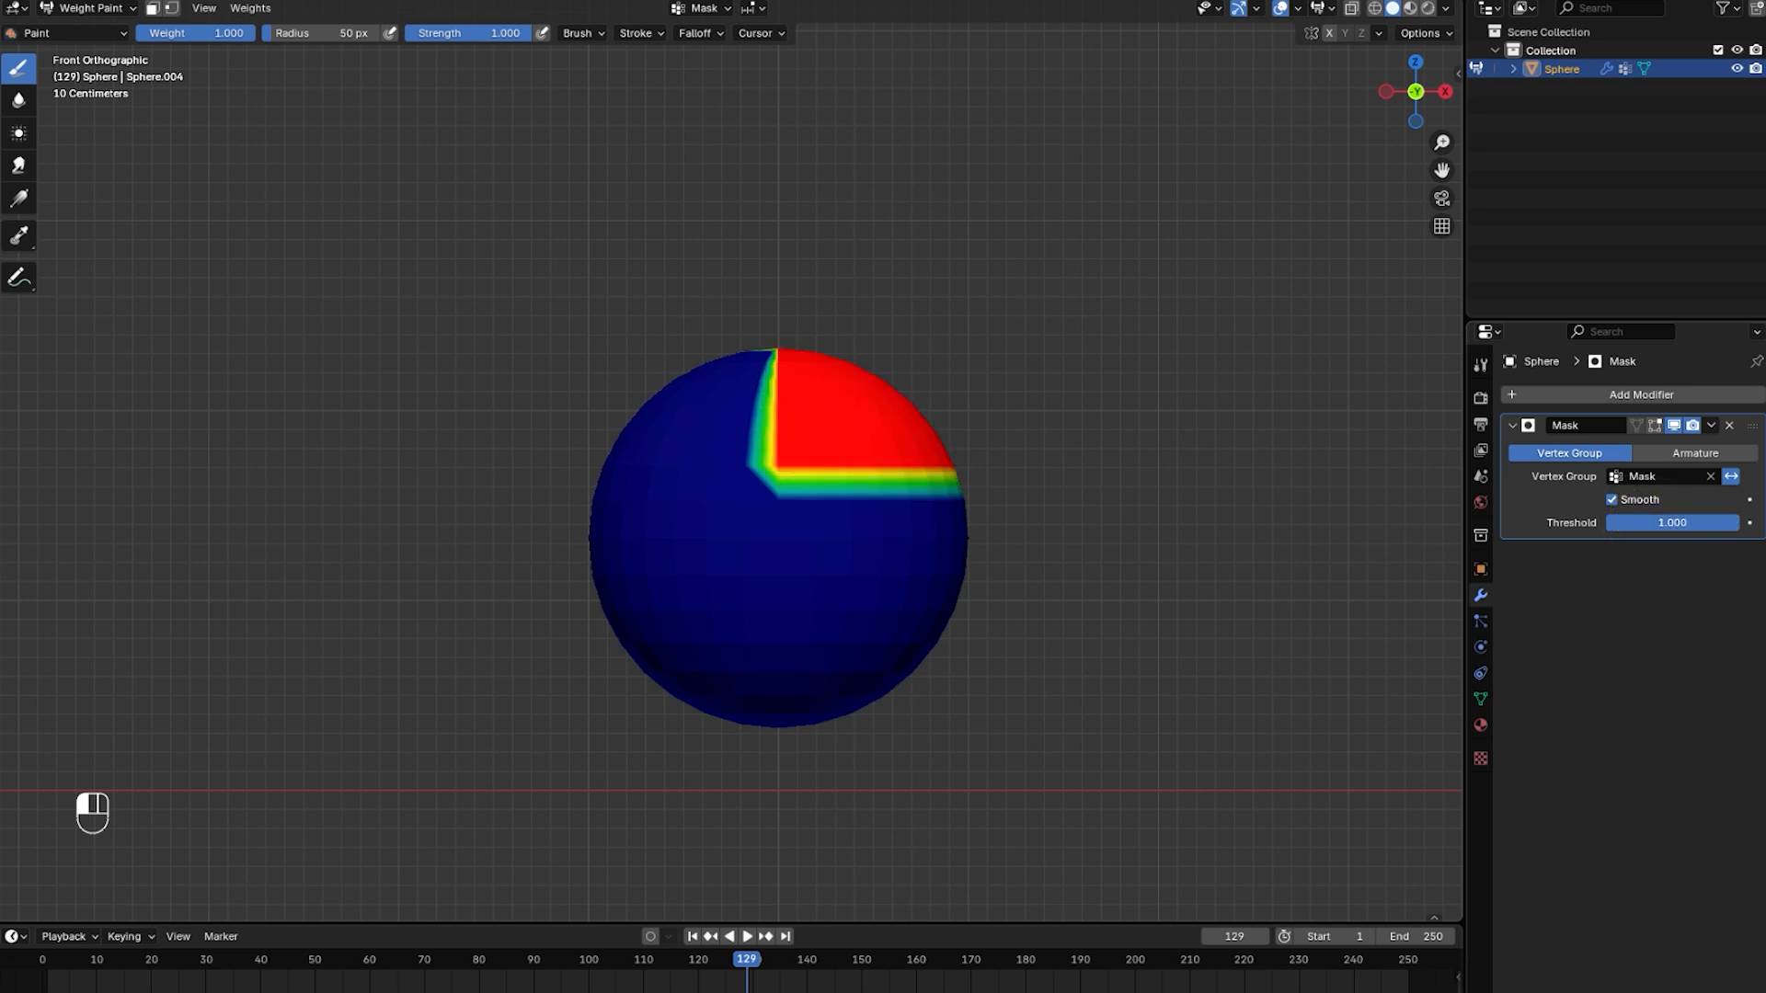
# Examine up close the weight gradient bordering the Mask group's area on the sphere.
pyautogui.keyDown('shift'); pyautogui.moveTo(1187, 571); pyautogui.dragTo(1184, 571, button='middle'); pyautogui.keyUp('shift')
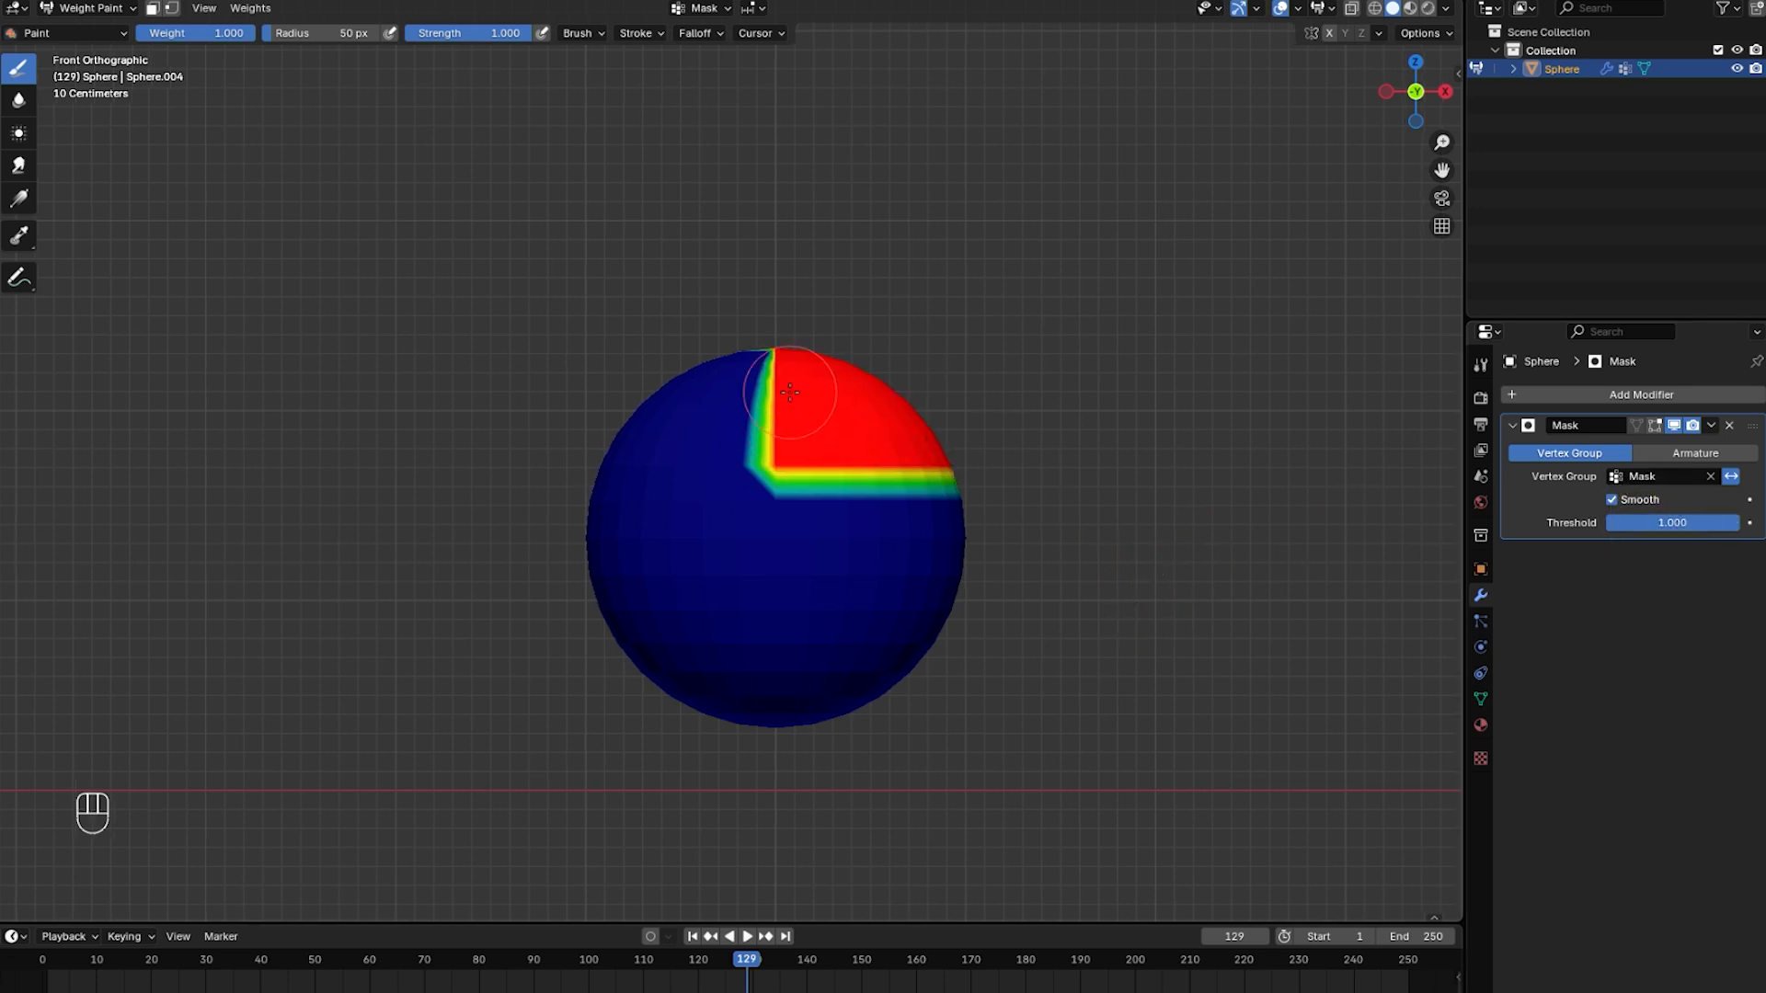
pyautogui.scroll(1, 961, 515)
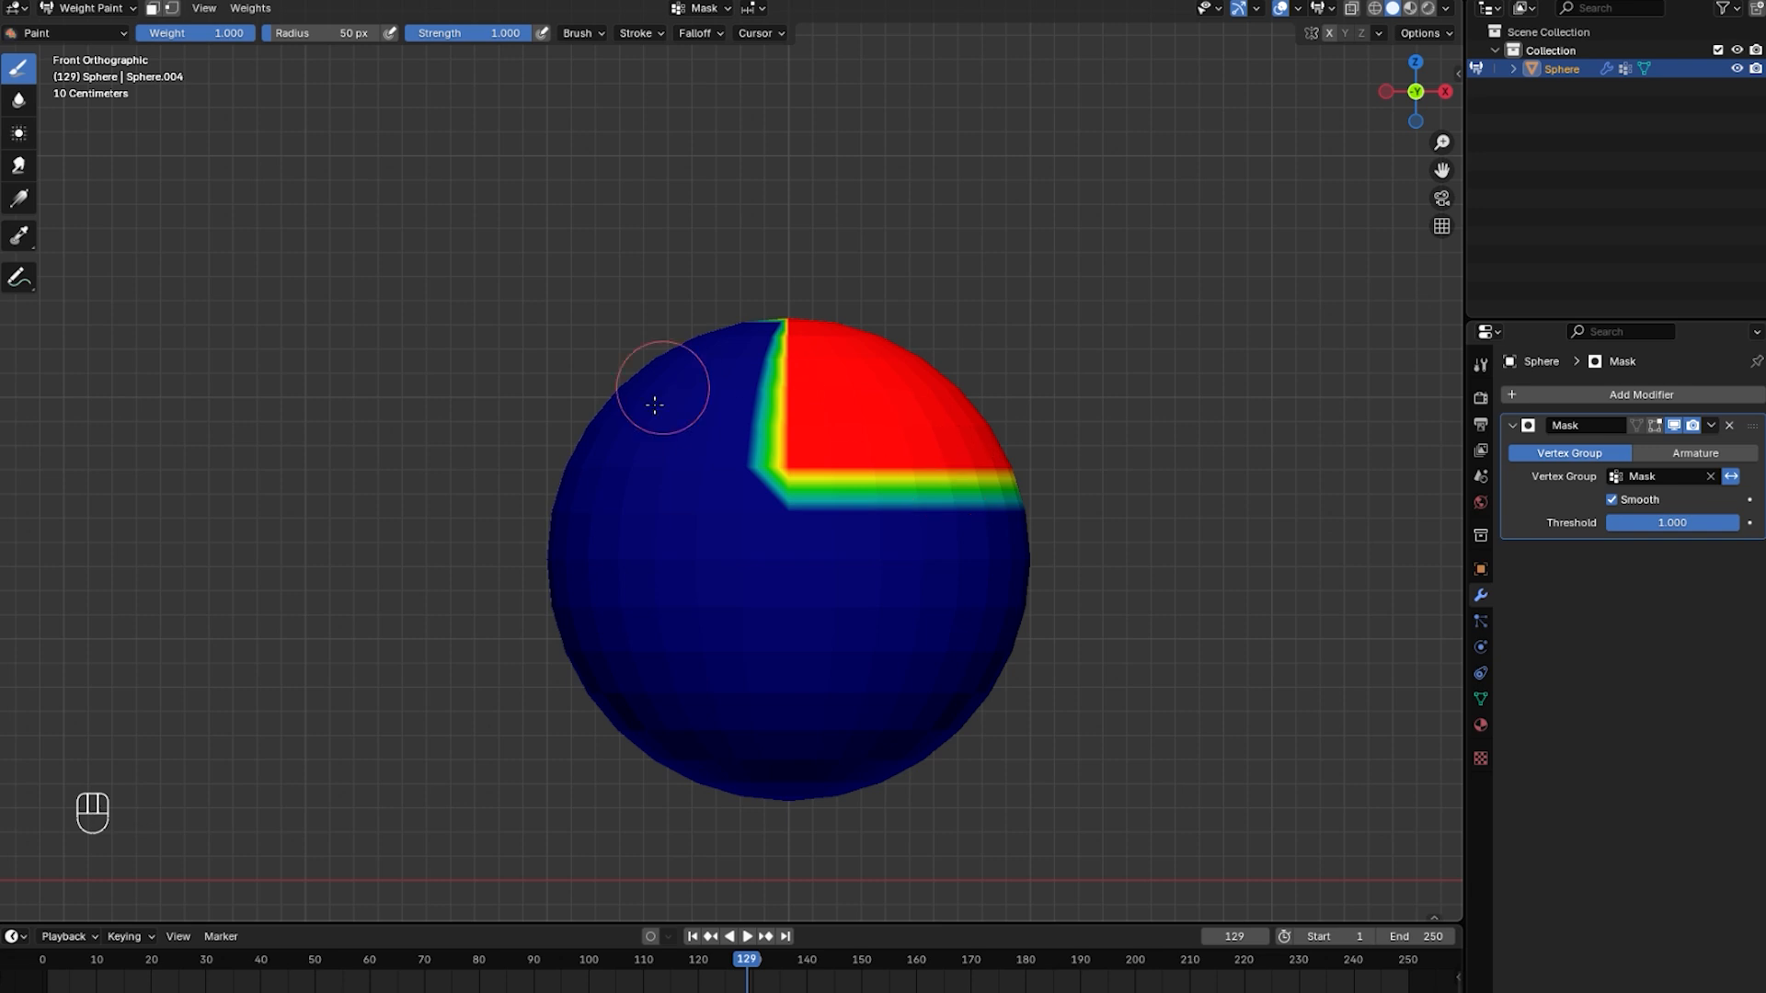
pyautogui.scroll(1, 835, 496)
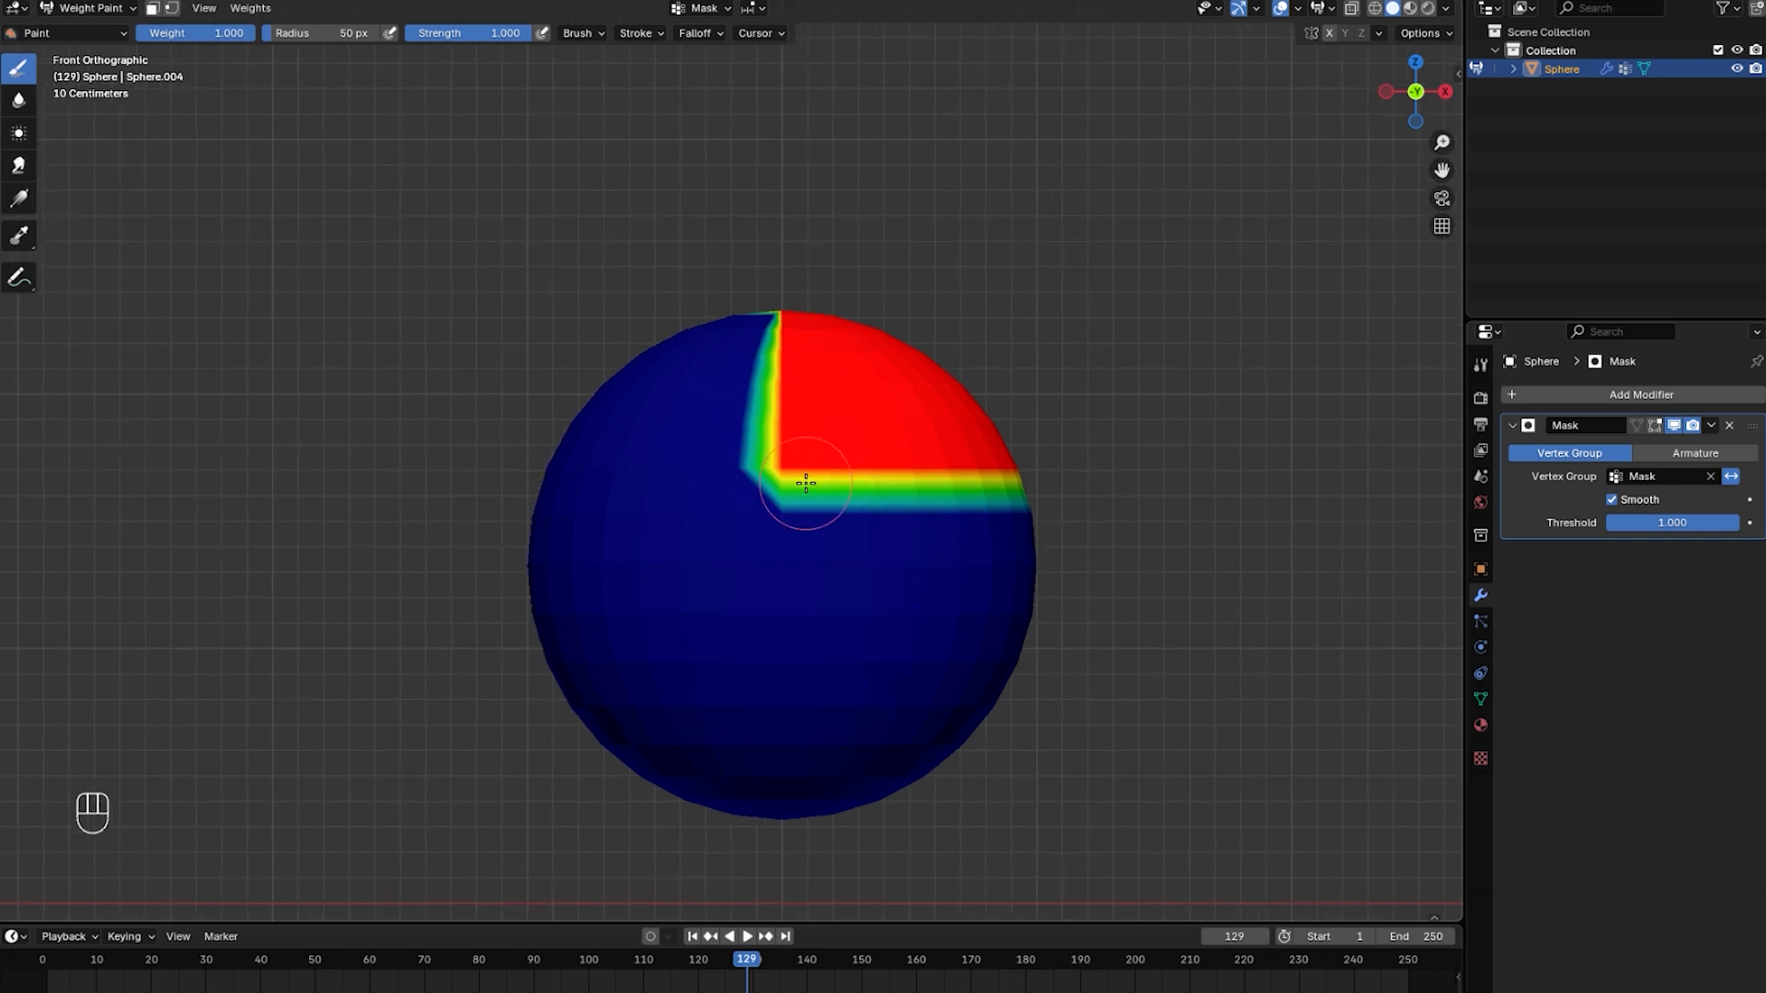
pyautogui.scroll(-1, 806, 483)
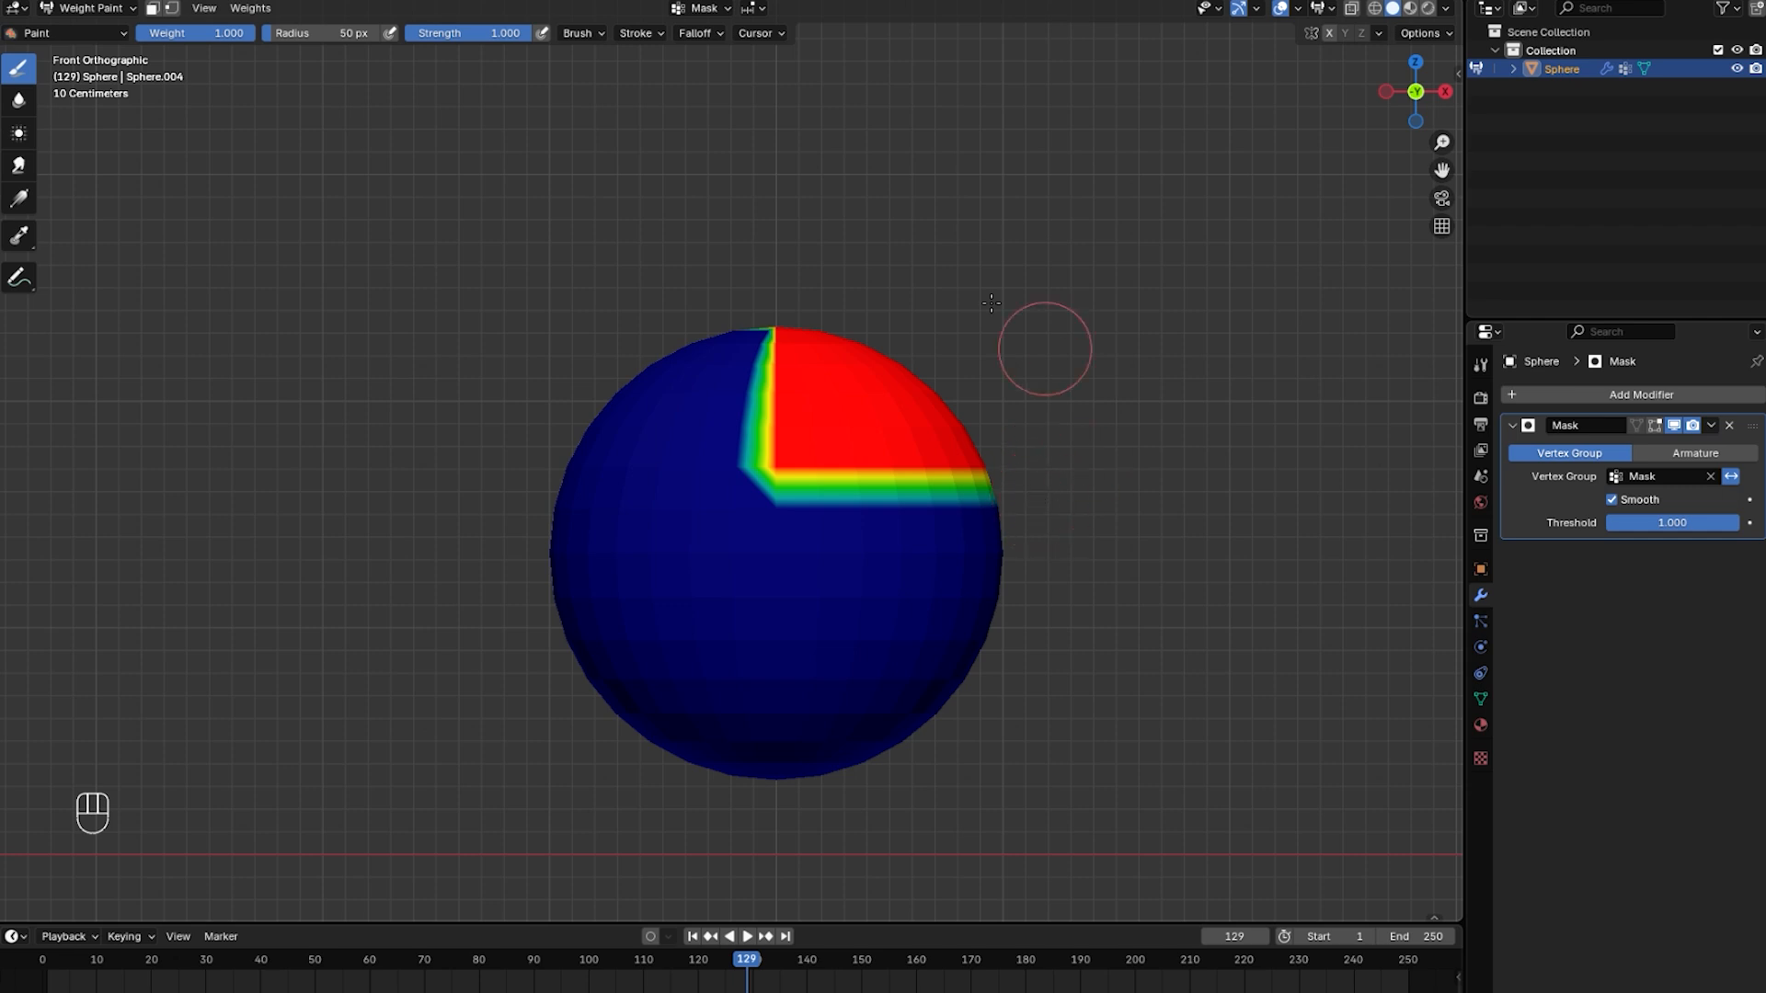
pyautogui.click(1623, 475)
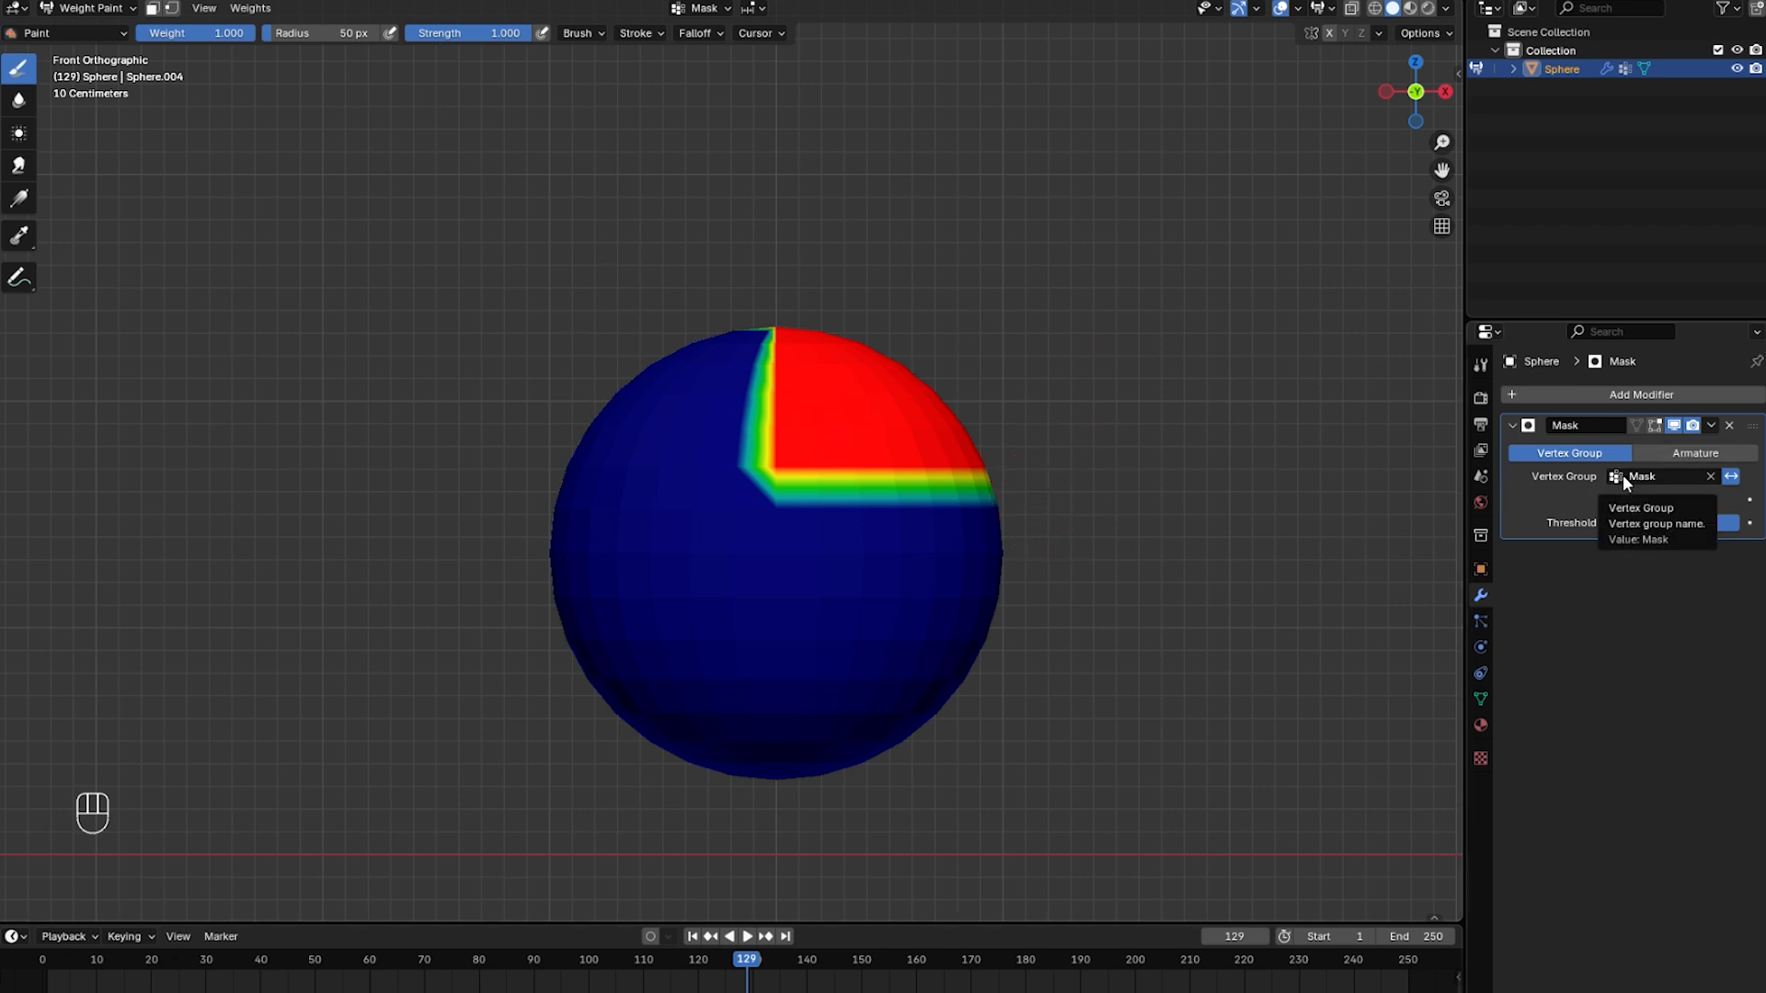
pyautogui.scroll(-1, 1003, 594)
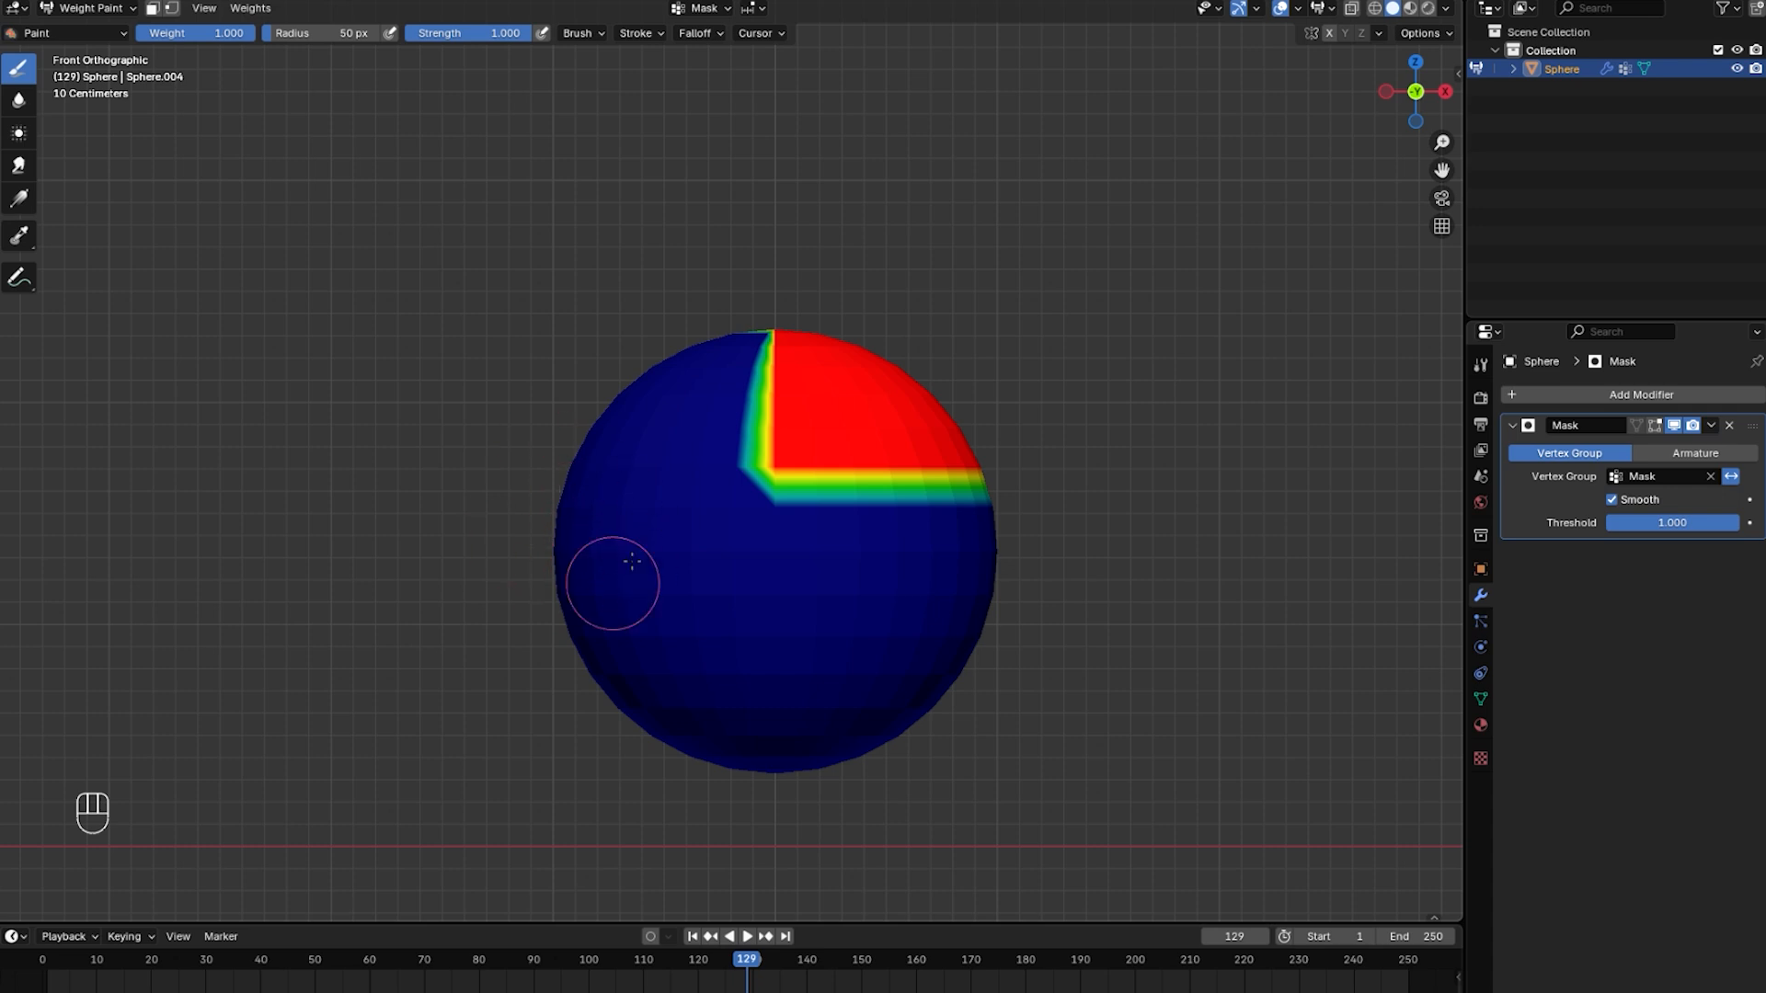
pyautogui.keyDown('ctrl'); pyautogui.moveTo(709, 472); pyautogui.dragTo(811, 394, button='middle'); pyautogui.keyUp('ctrl')
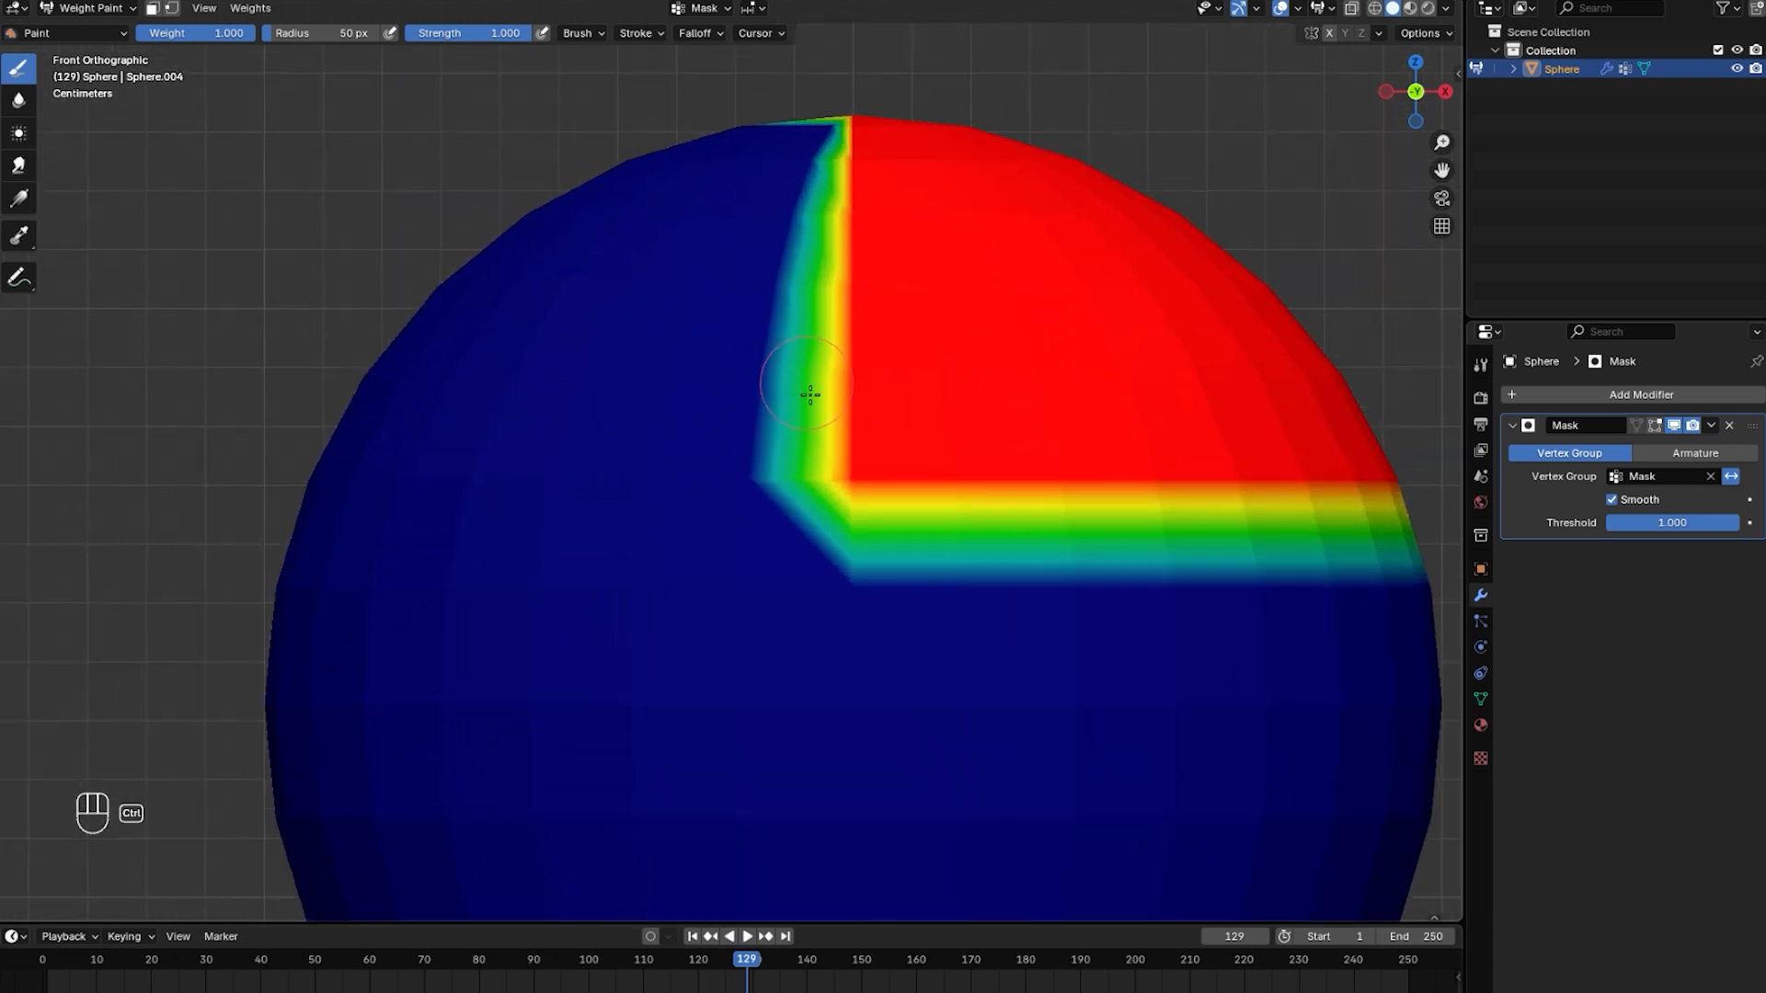
pyautogui.keyDown('ctrl'); pyautogui.moveTo(839, 564); pyautogui.dragTo(850, 474, button='middle'); pyautogui.keyUp('ctrl')
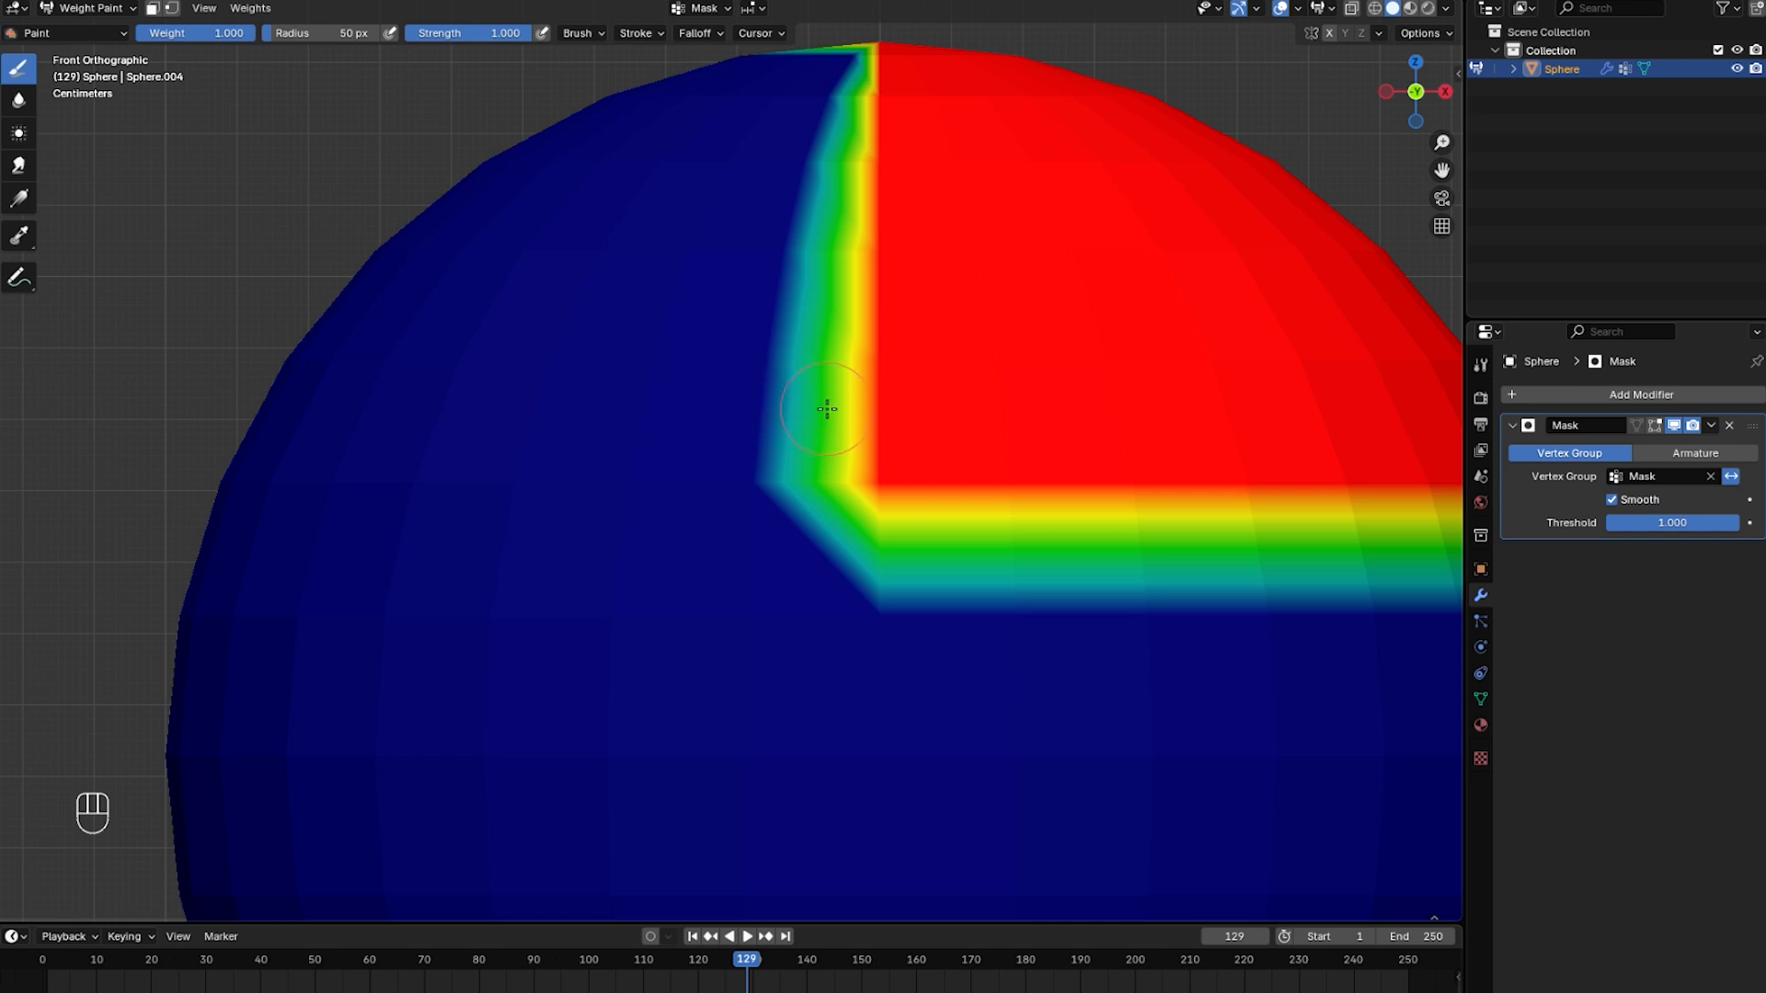
# Sample the vertex weights in the red area, the blue area and the gradient between them with the Sample Weight tool.
pyautogui.click(19, 237)
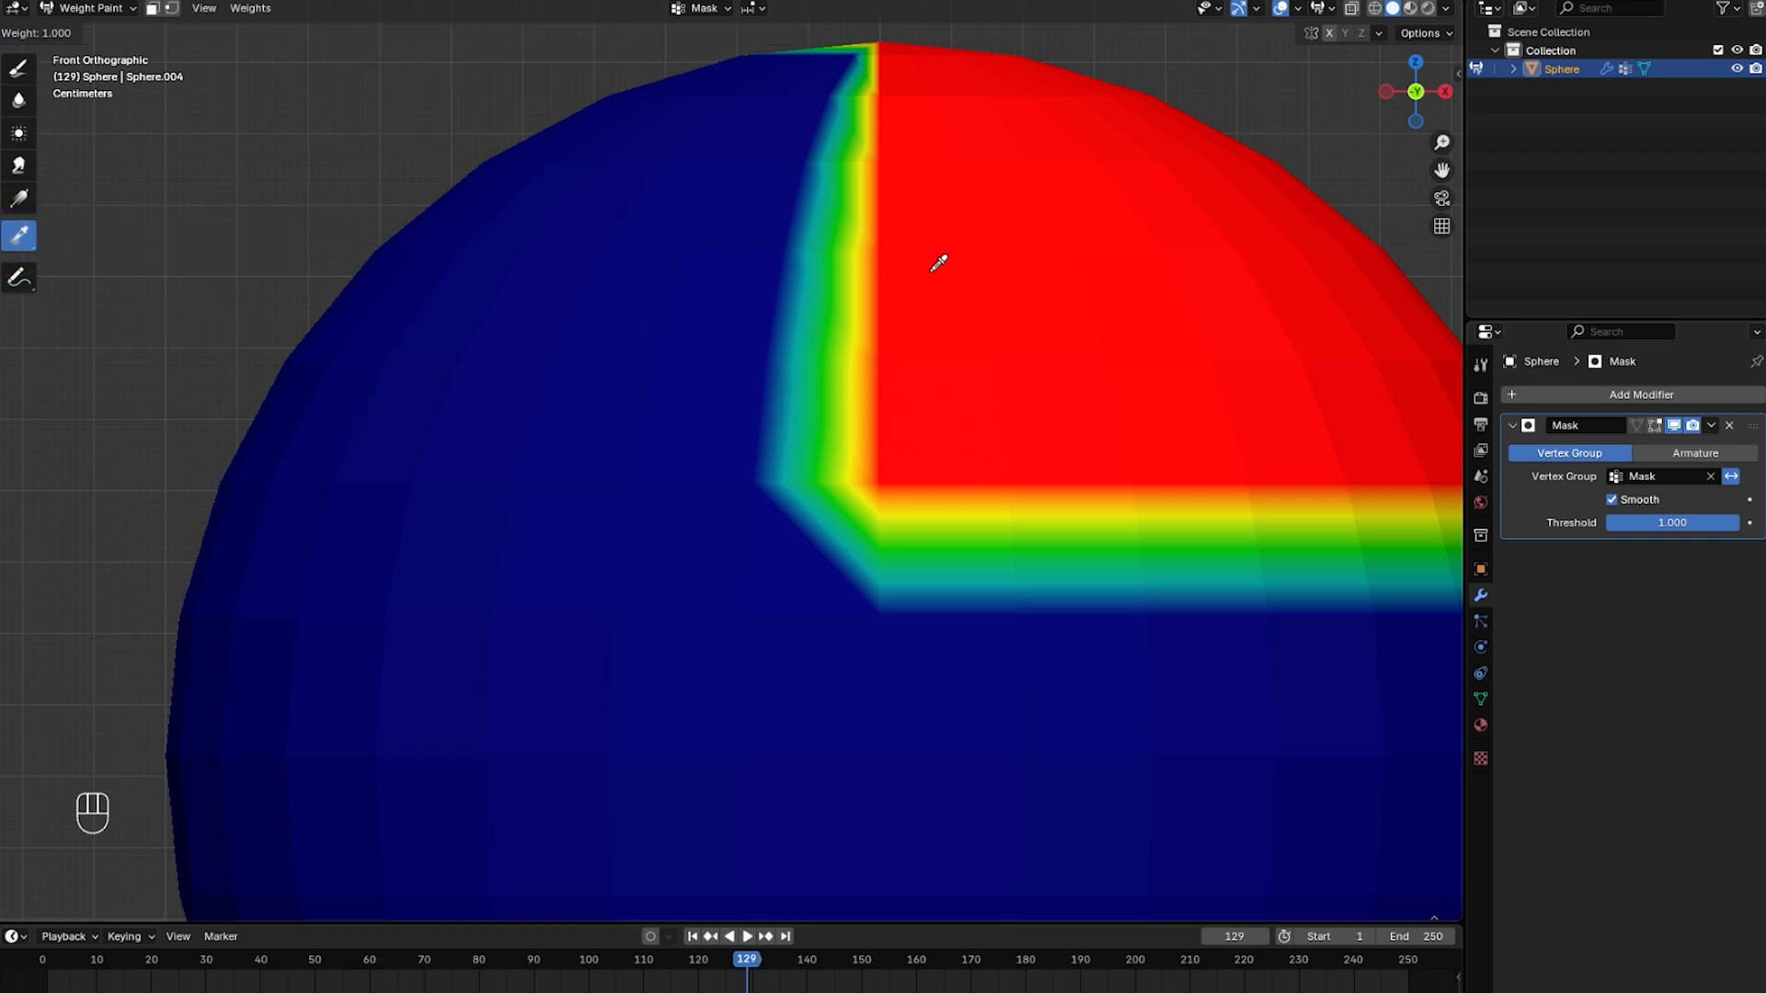
pyautogui.click(961, 258)
pyautogui.moveTo(974, 284); pyautogui.dragTo(991, 343)
pyautogui.click(987, 345)
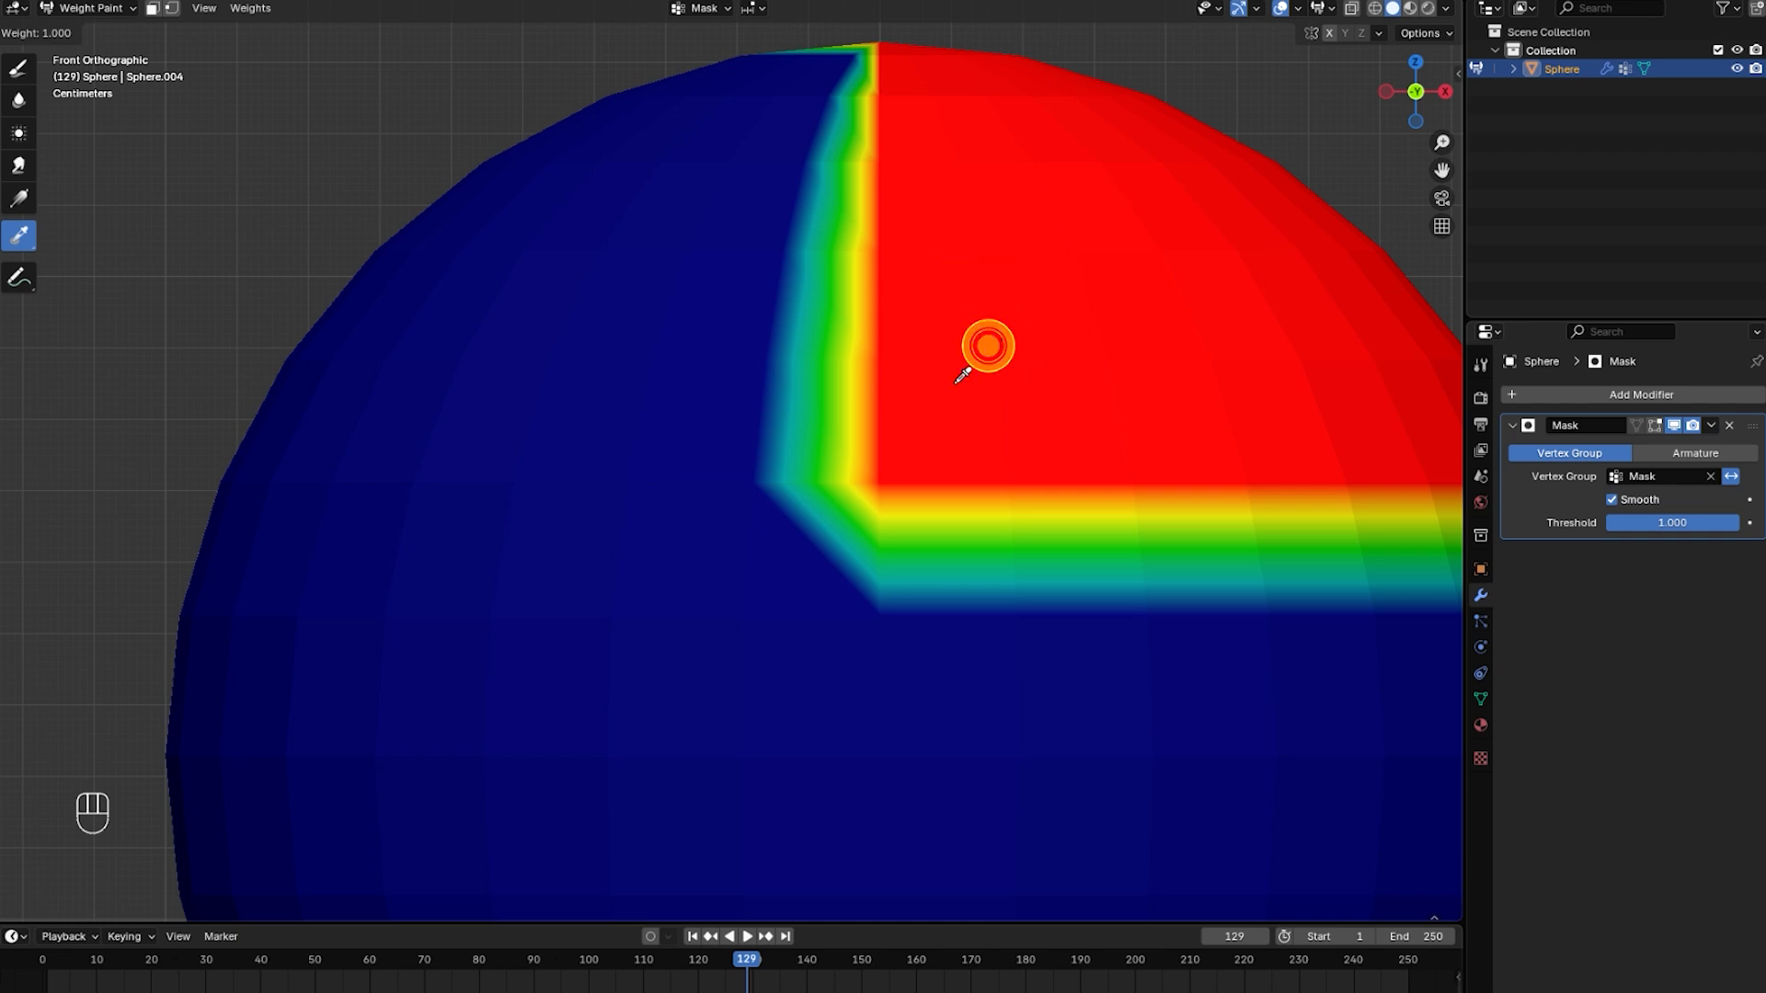
pyautogui.click(805, 409)
pyautogui.click(687, 443)
pyautogui.click(808, 444)
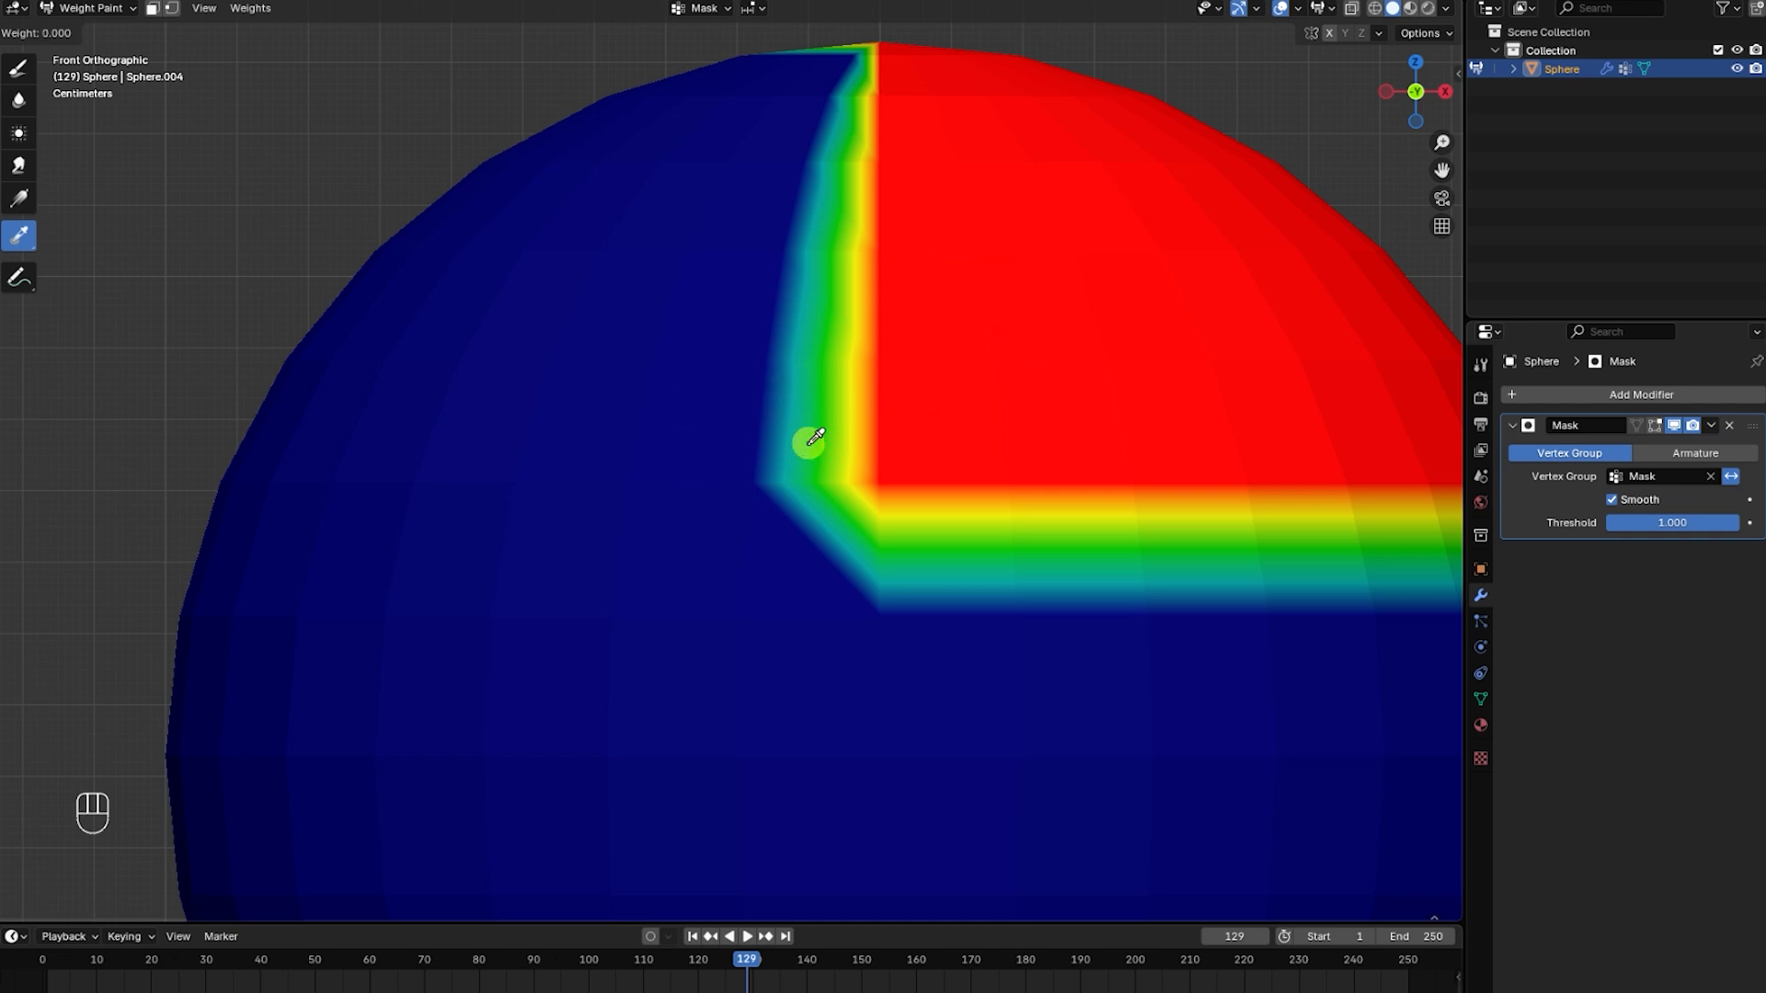
pyautogui.click(820, 383)
pyautogui.click(879, 370)
pyautogui.click(868, 370)
pyautogui.click(853, 379)
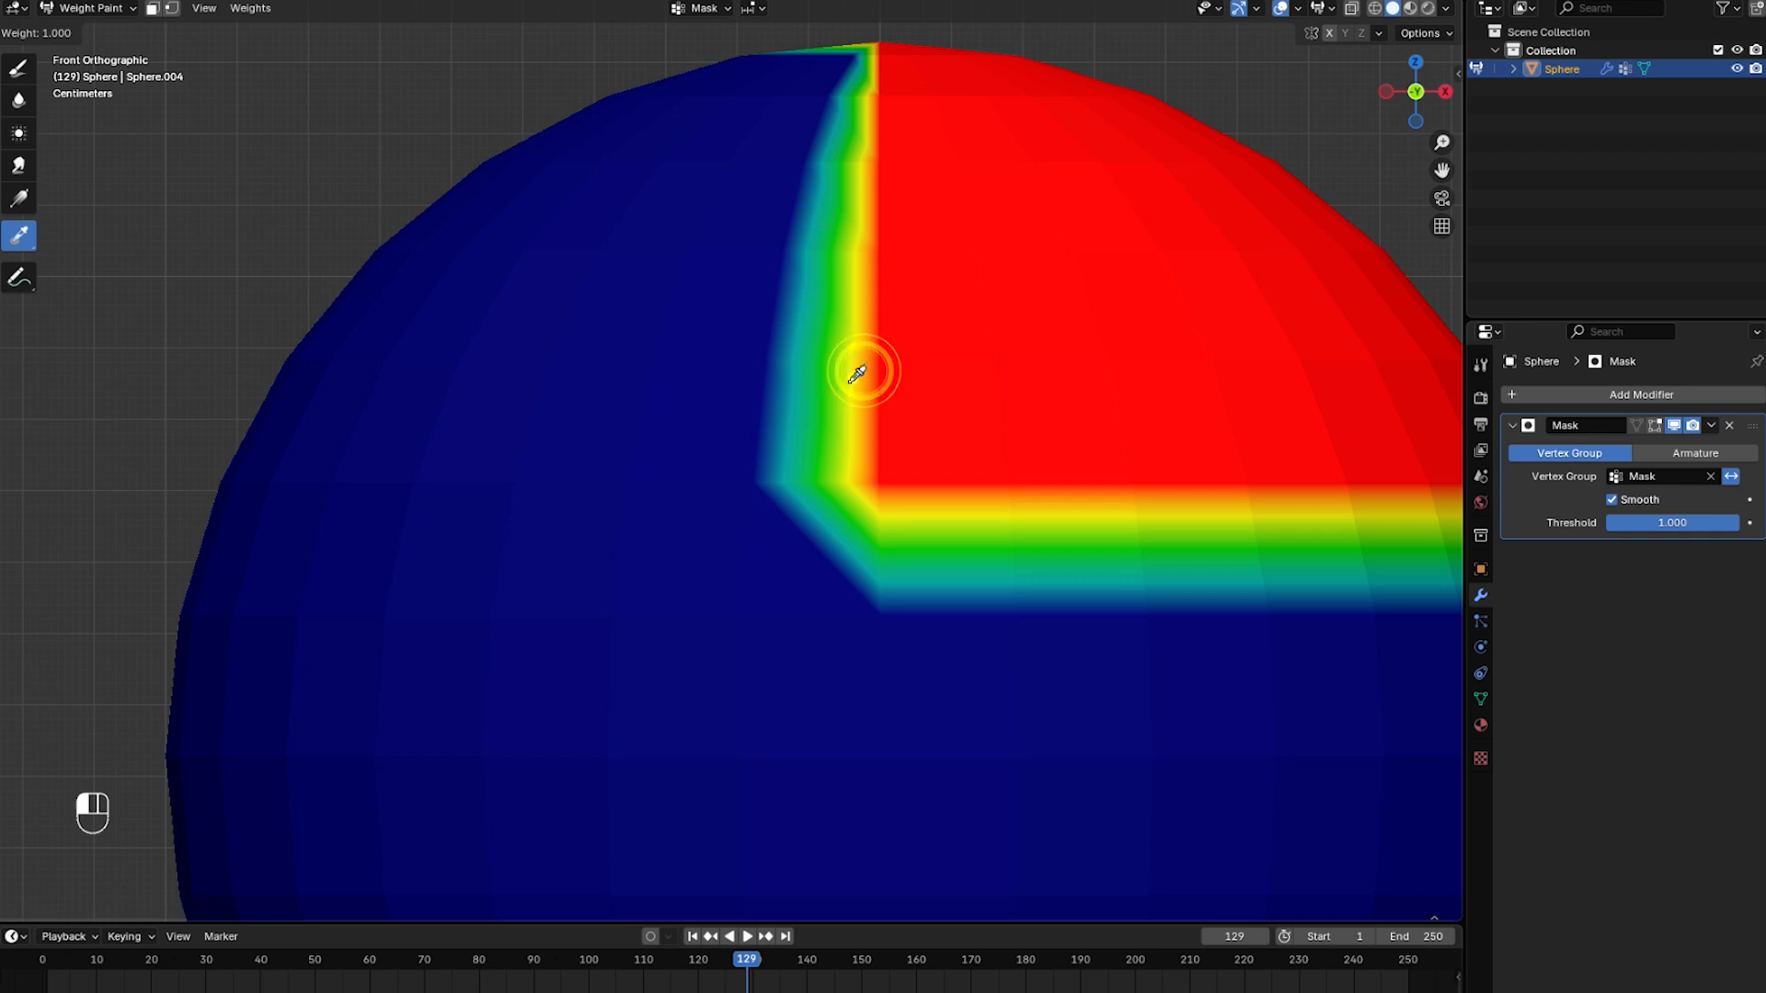
pyautogui.click(835, 393)
pyautogui.click(846, 414)
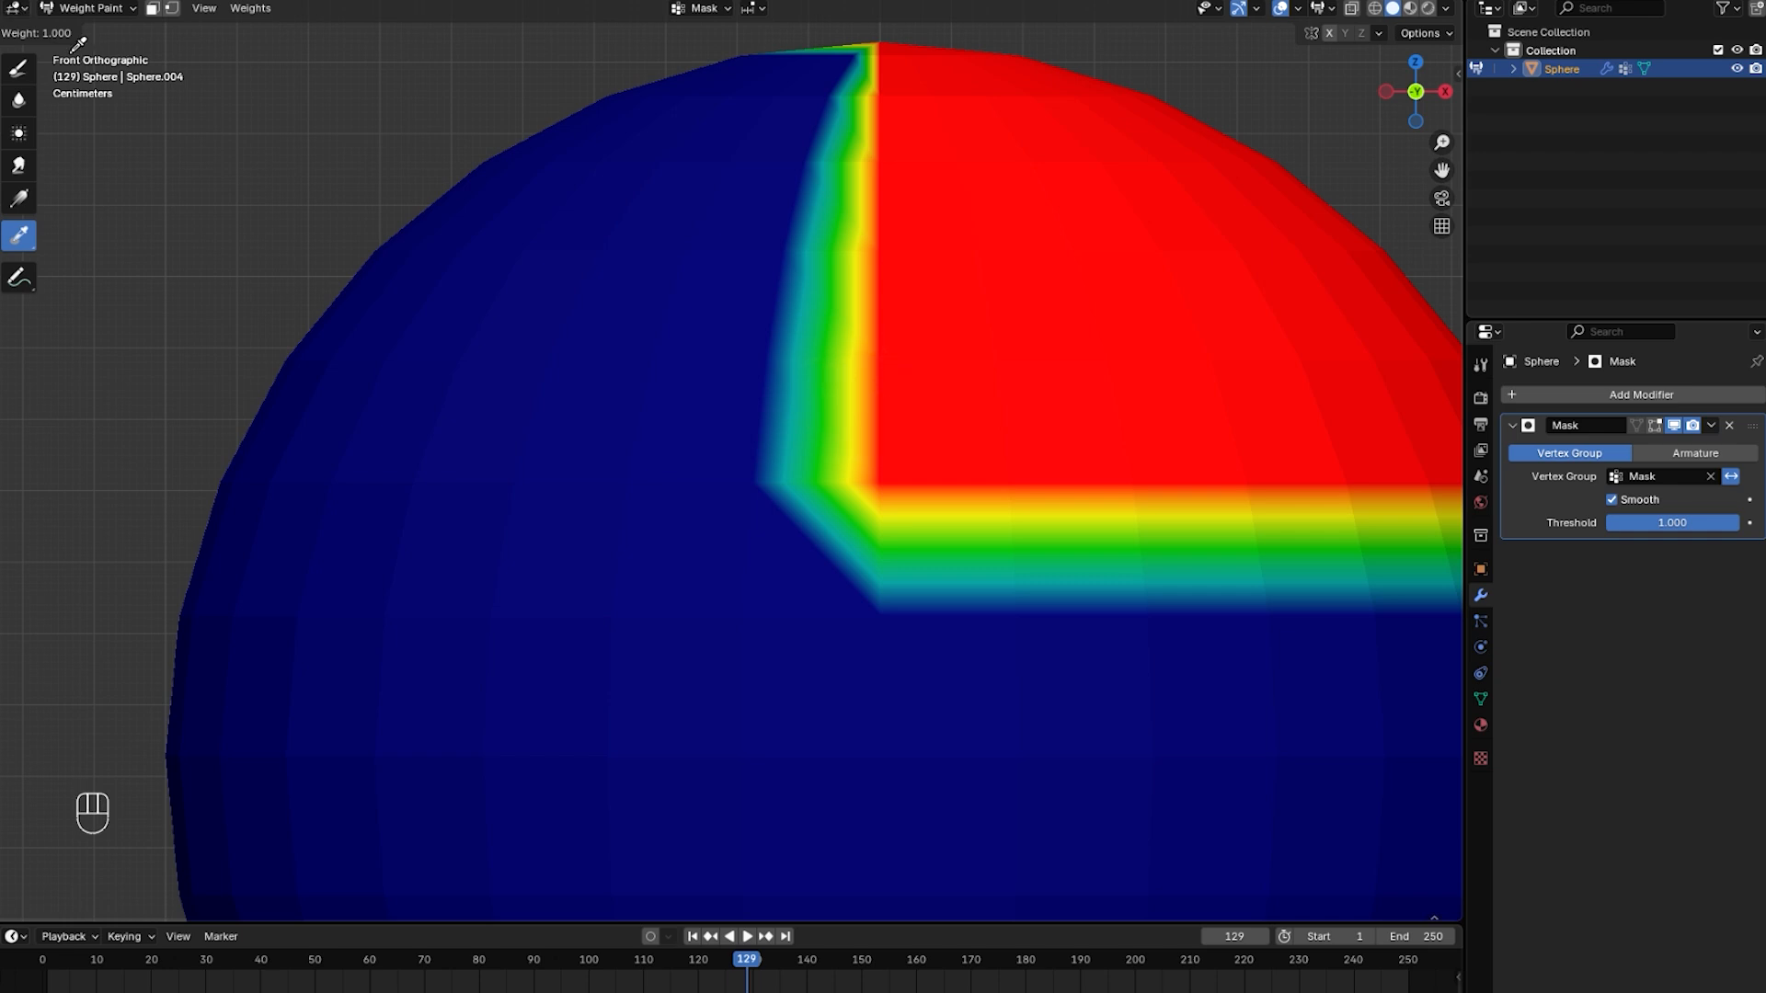
pyautogui.click(867, 259)
pyautogui.scroll(1, 865, 324)
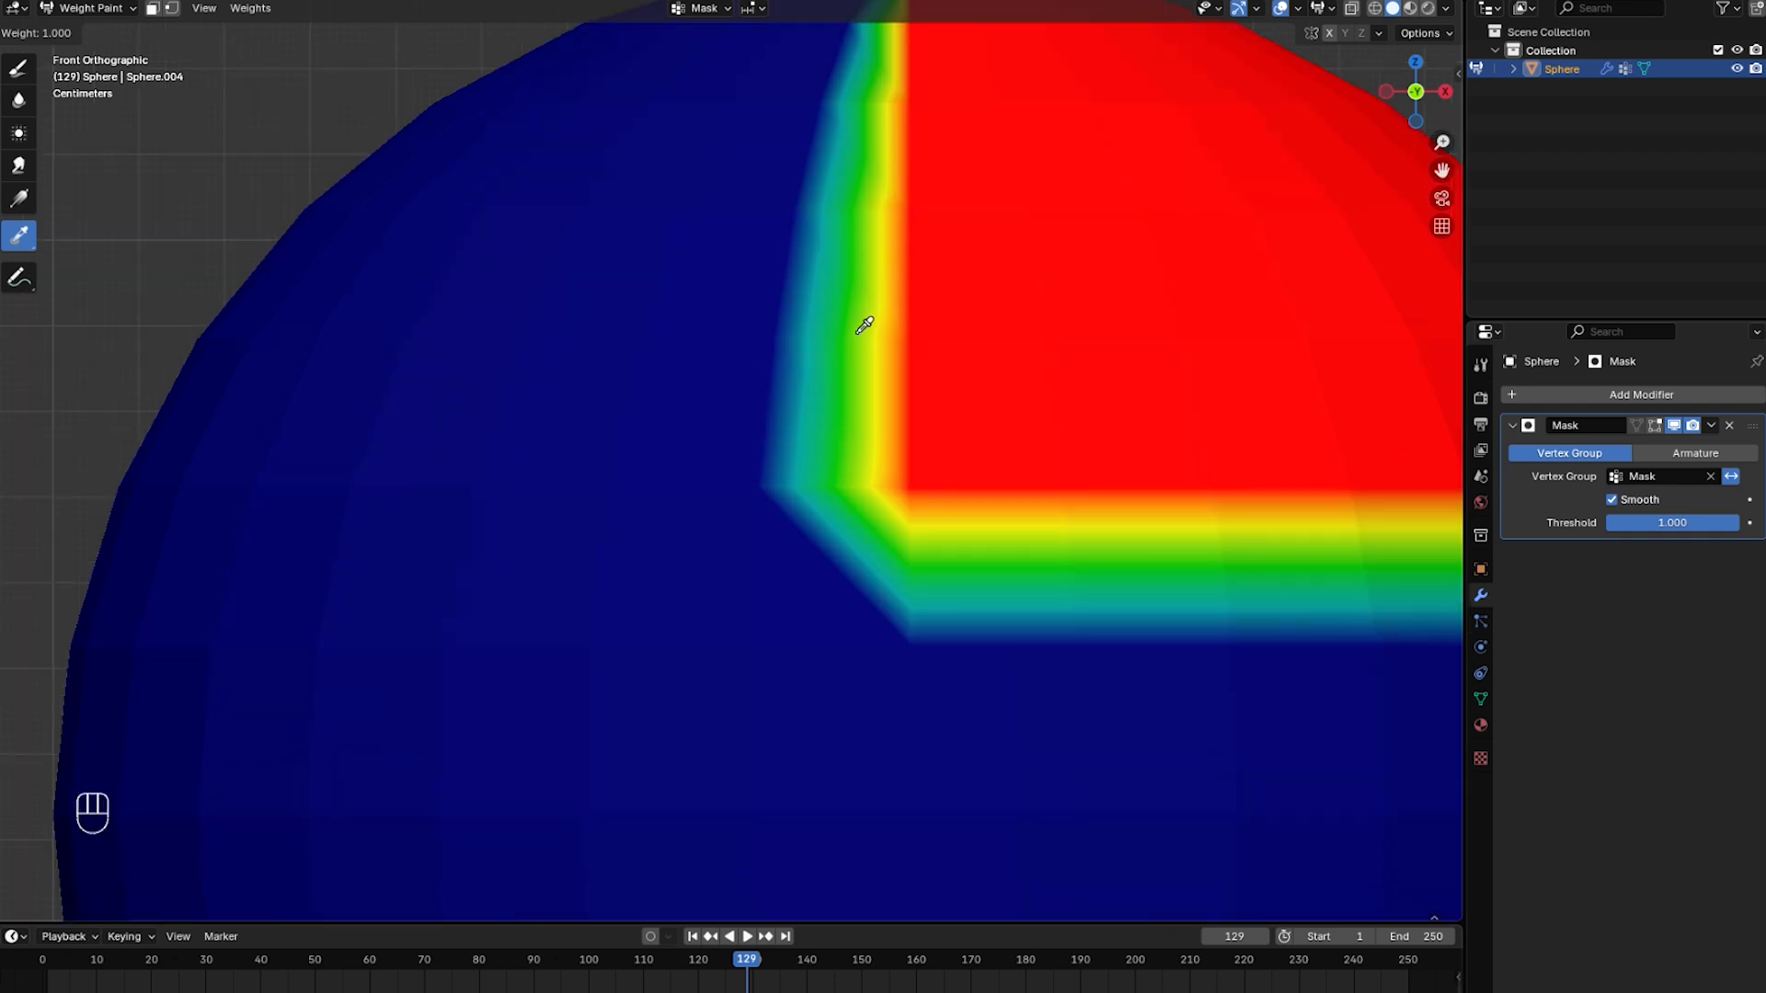
pyautogui.click(875, 339)
pyautogui.click(841, 344)
pyautogui.click(859, 381)
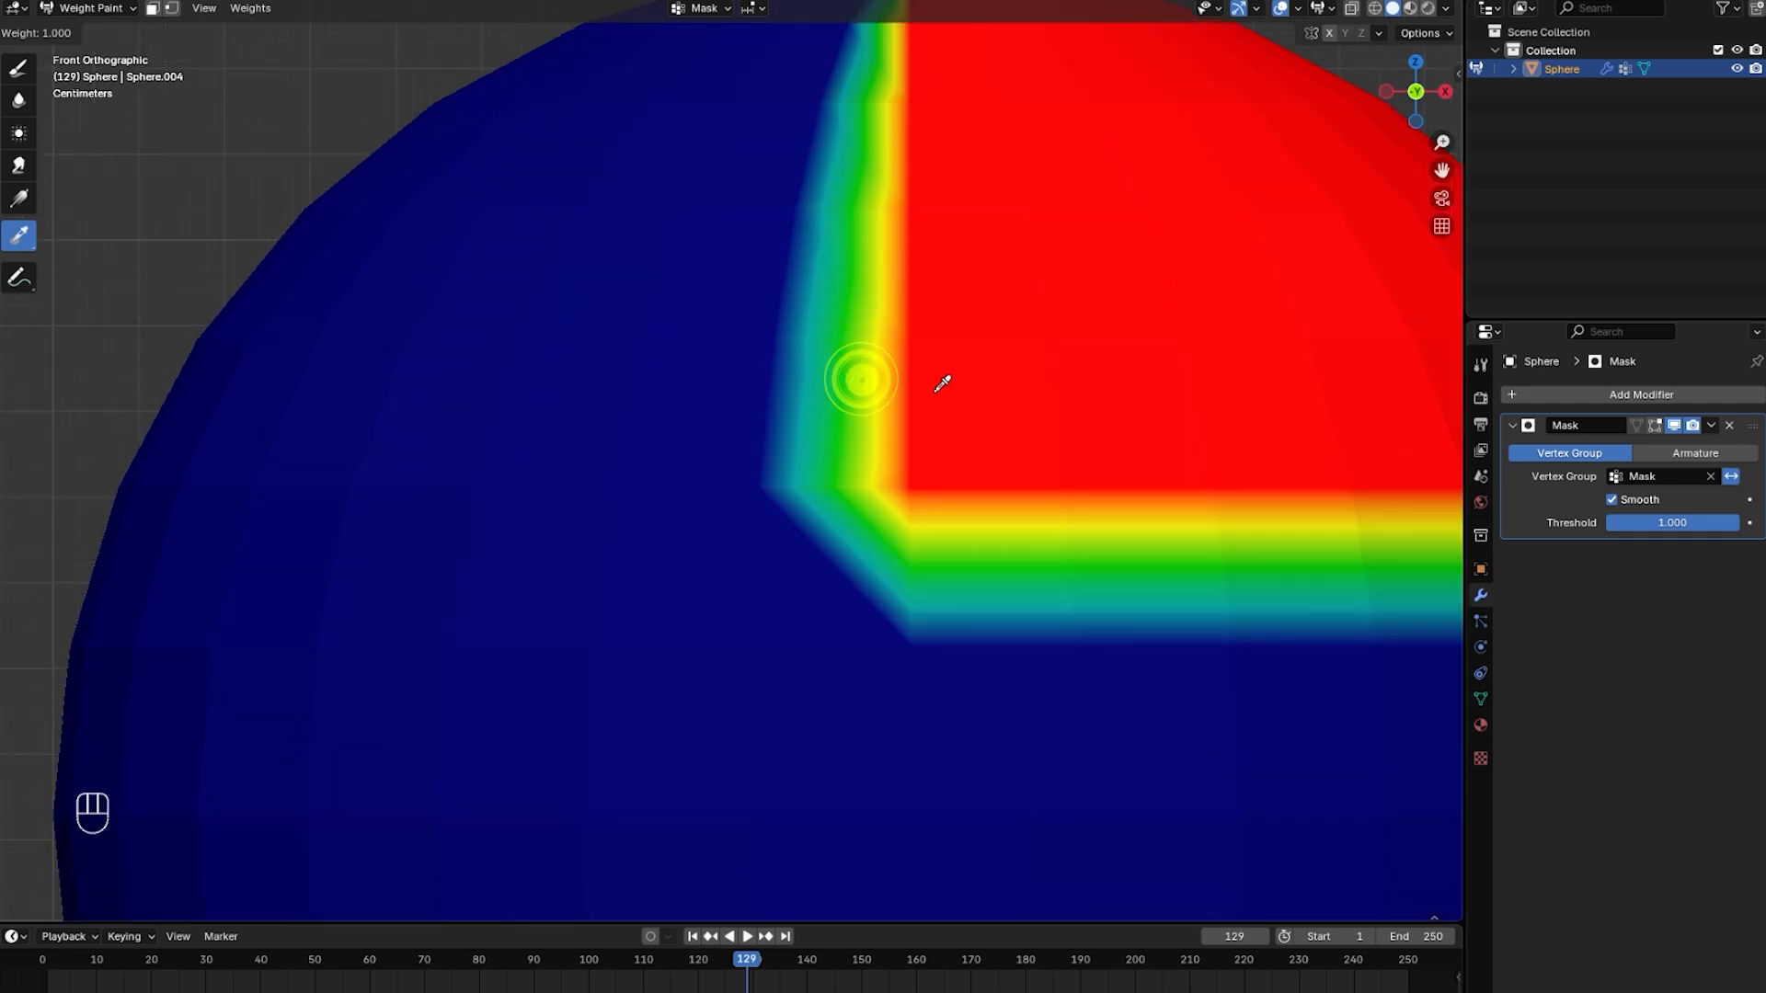
pyautogui.click(935, 390)
pyautogui.click(954, 368)
pyautogui.click(943, 422)
pyautogui.click(938, 424)
pyautogui.click(921, 420)
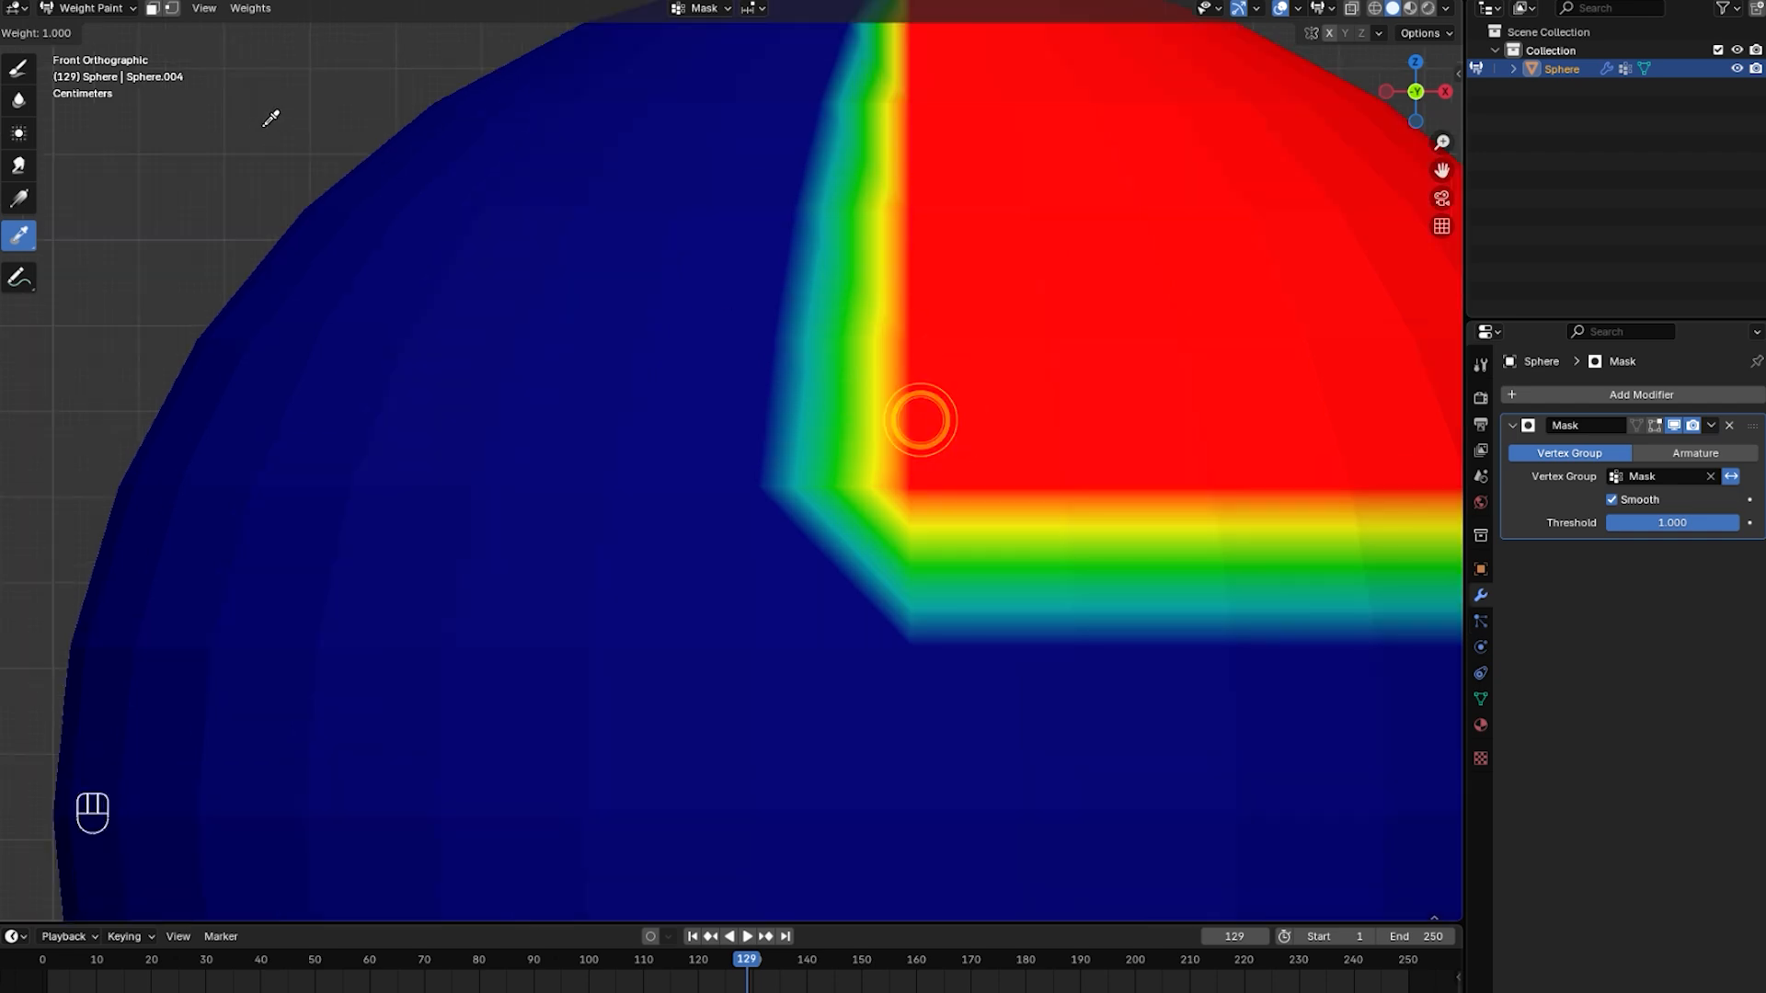
# Return to the Paint brush tool and lower the Mask modifier's threshold to 0.000.
pyautogui.click(18, 67)
pyautogui.scroll(-2, 959, 469)
pyautogui.keyDown('shift'); pyautogui.moveTo(958, 469); pyautogui.dragTo(931, 483, button='middle'); pyautogui.keyUp('shift')
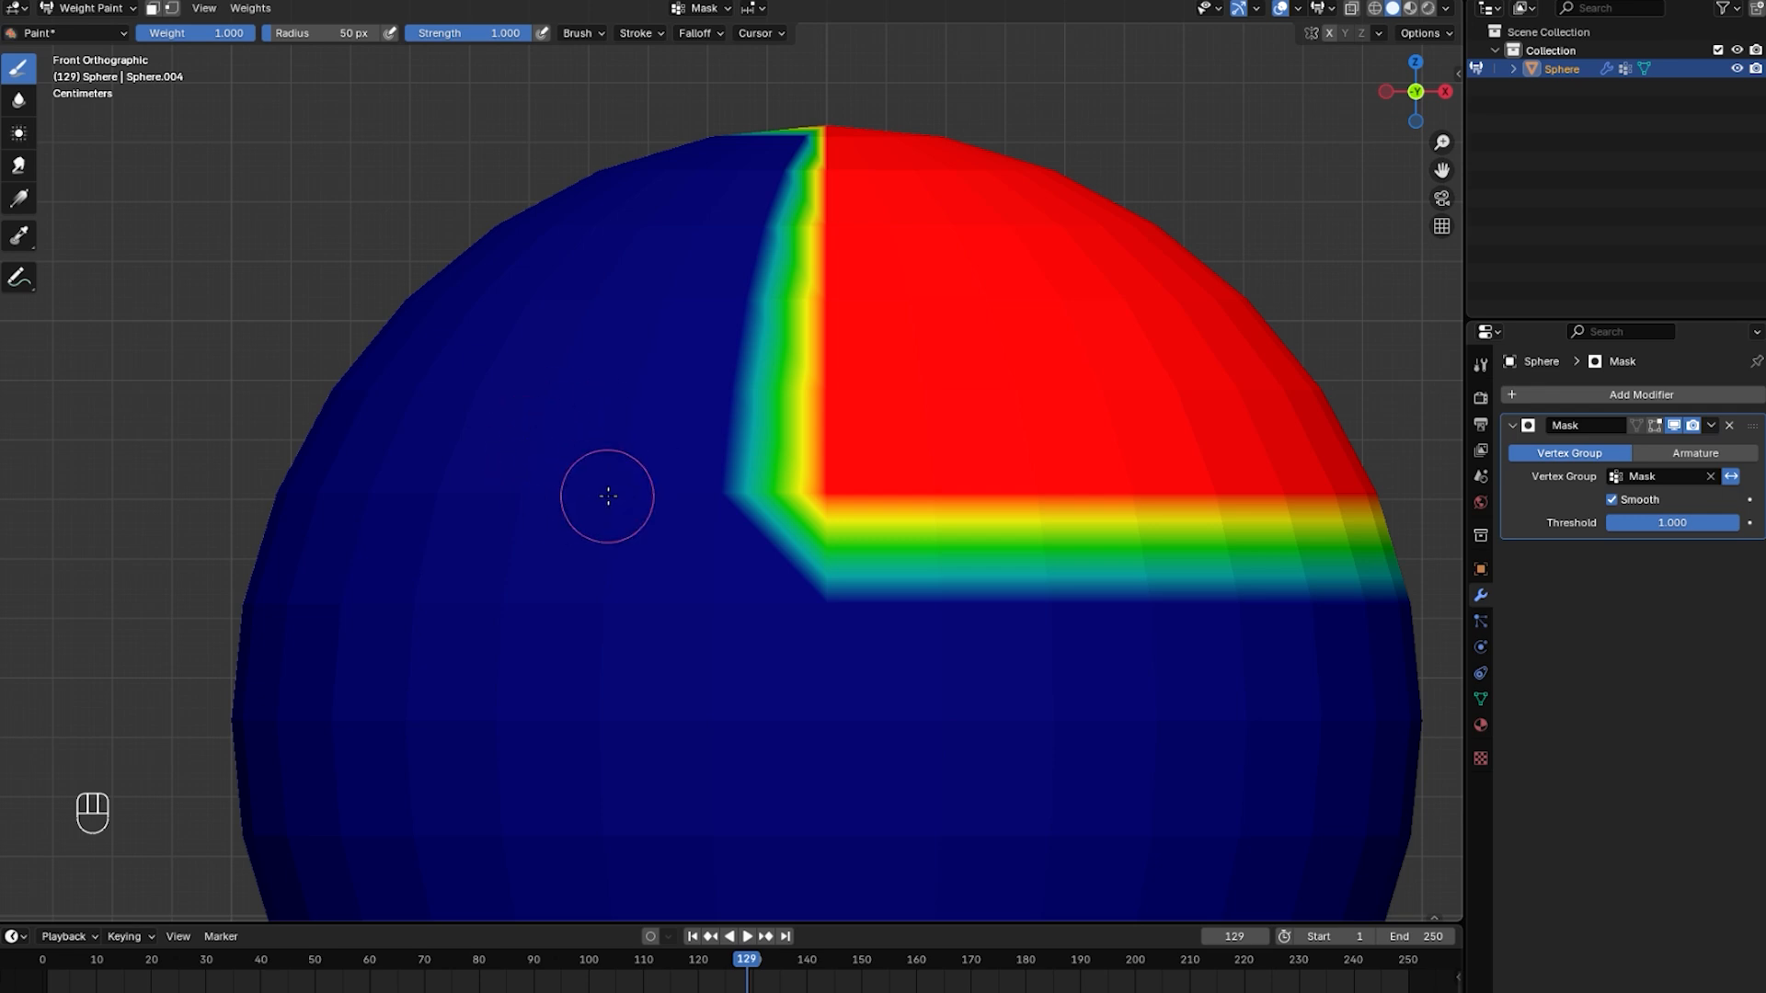
pyautogui.scroll(-2, 604, 493)
pyautogui.moveTo(1701, 524); pyautogui.dragTo(1563, 524)
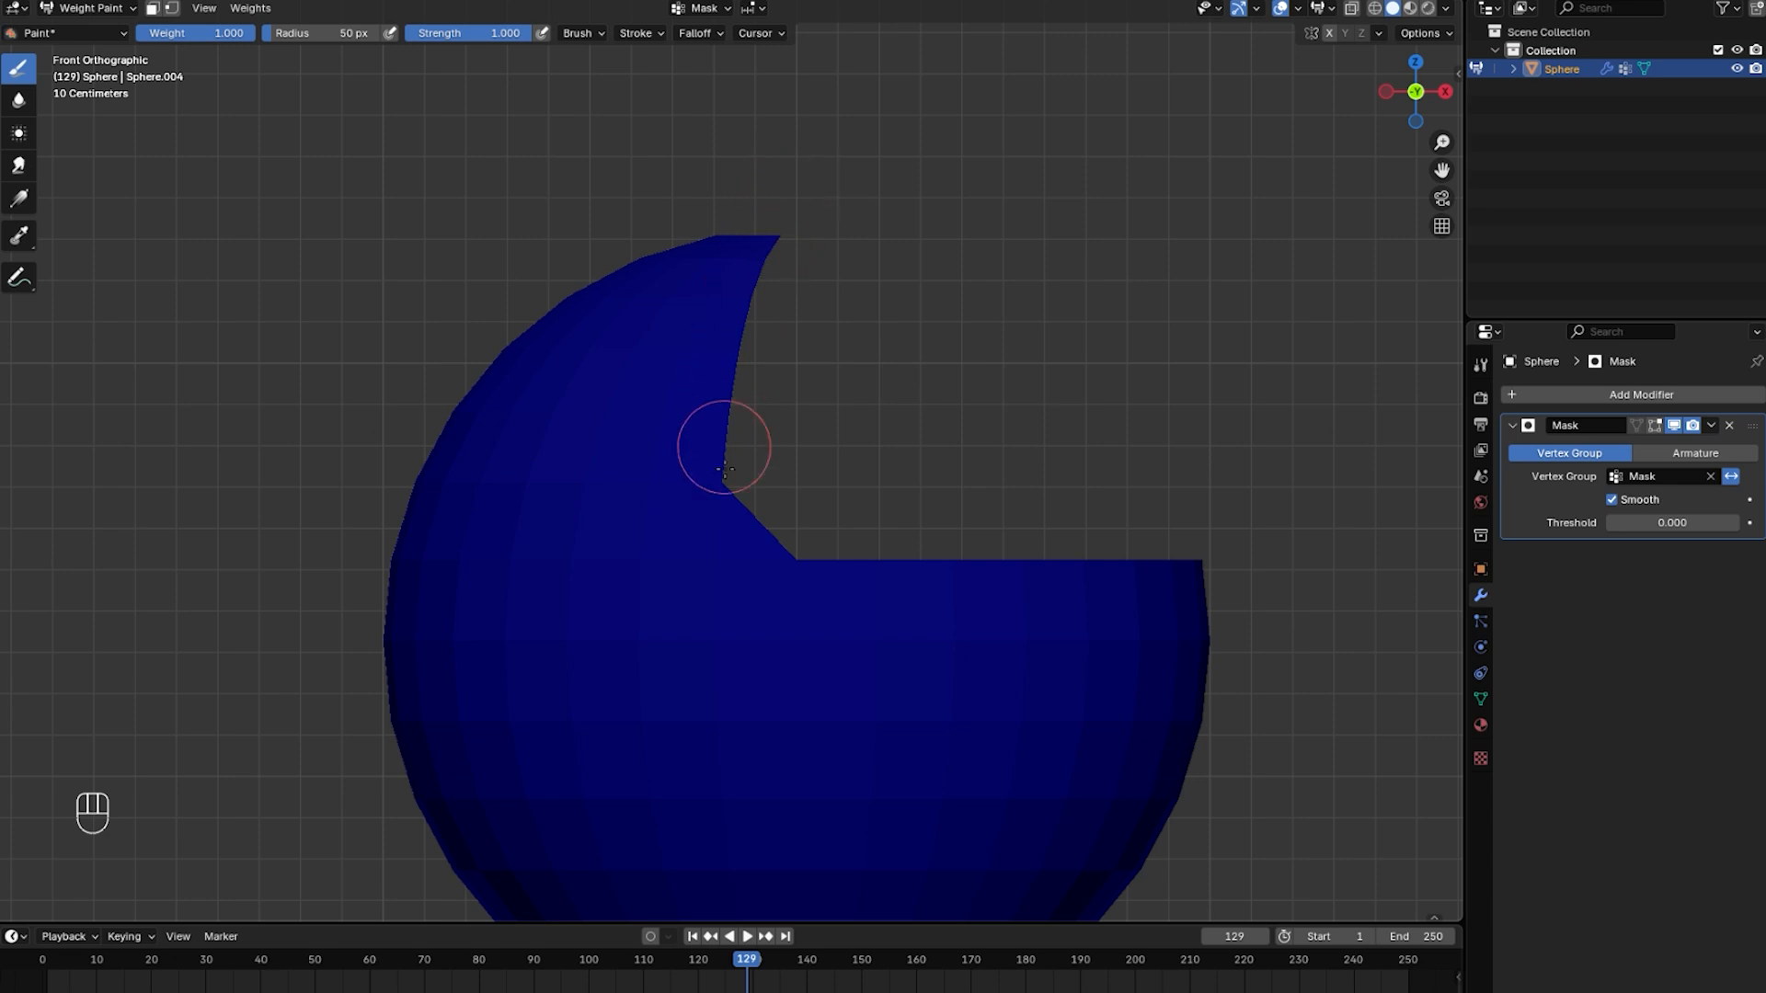
# Raise the Mask modifier's threshold gradually through 0.116 up to 1.000.
pyautogui.moveTo(1626, 525); pyautogui.dragTo(1637, 524)
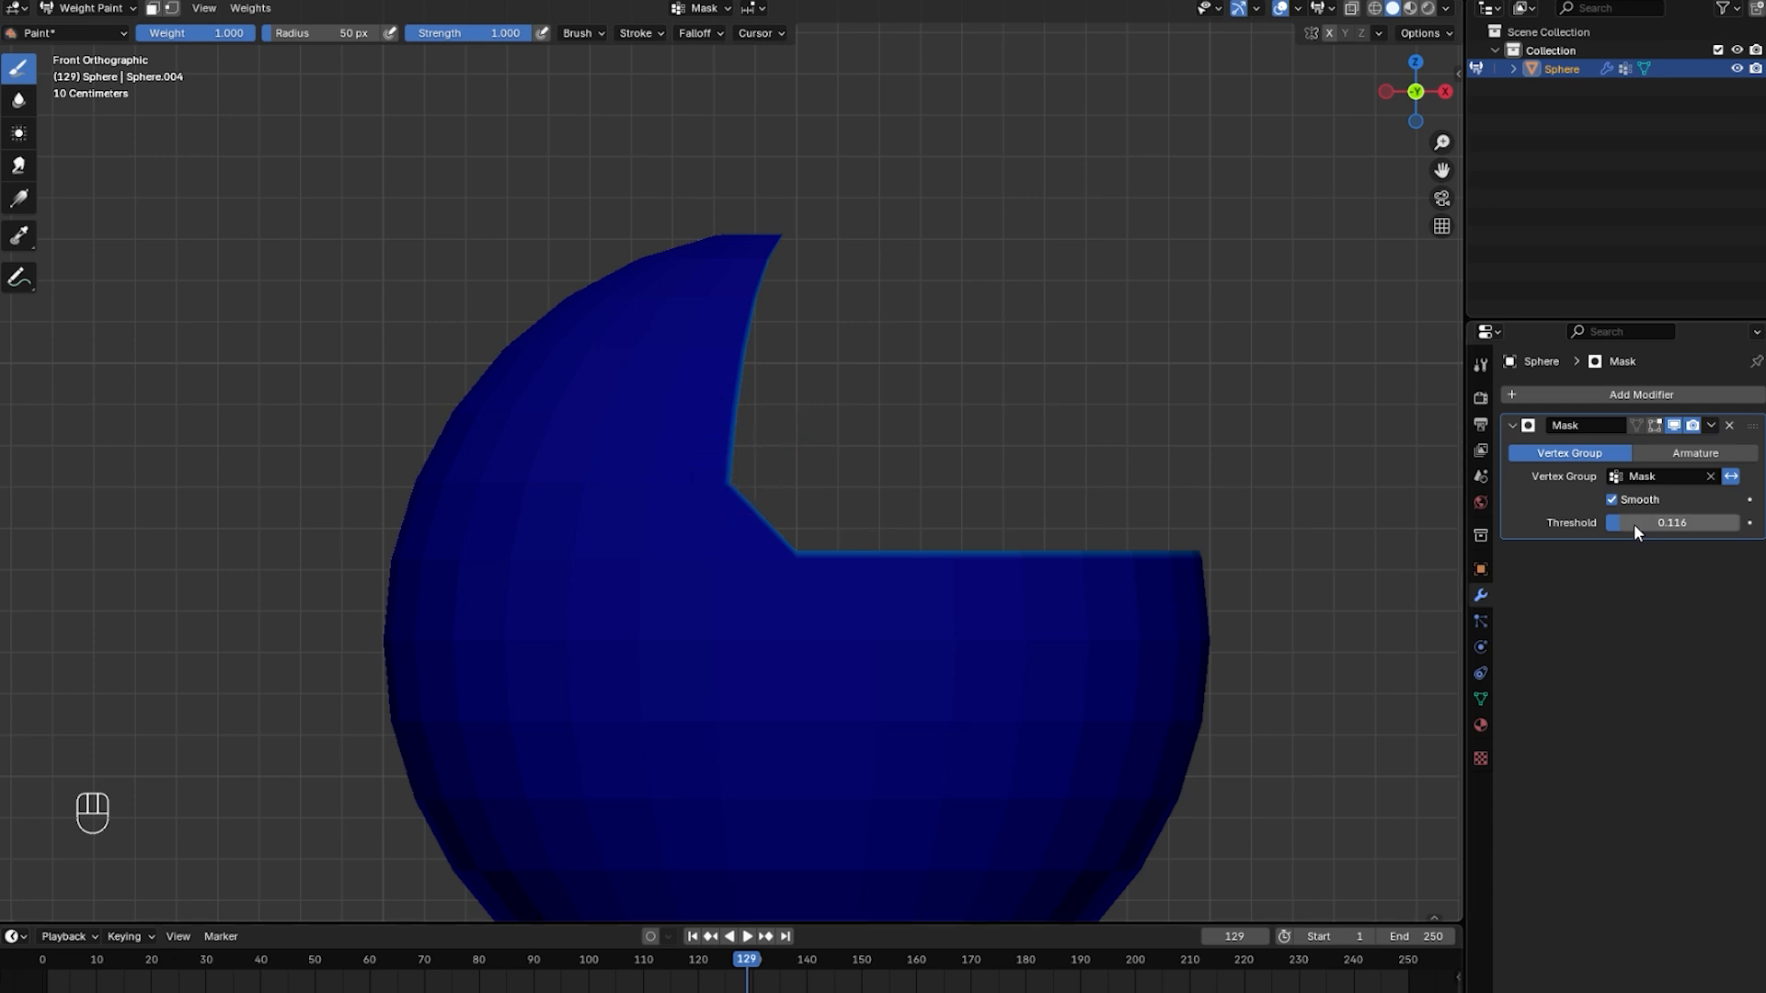
pyautogui.moveTo(1634, 523); pyautogui.dragTo(1745, 528)
pyautogui.keyDown('shift'); pyautogui.moveTo(611, 678); pyautogui.dragTo(644, 515, button='middle'); pyautogui.keyUp('shift')
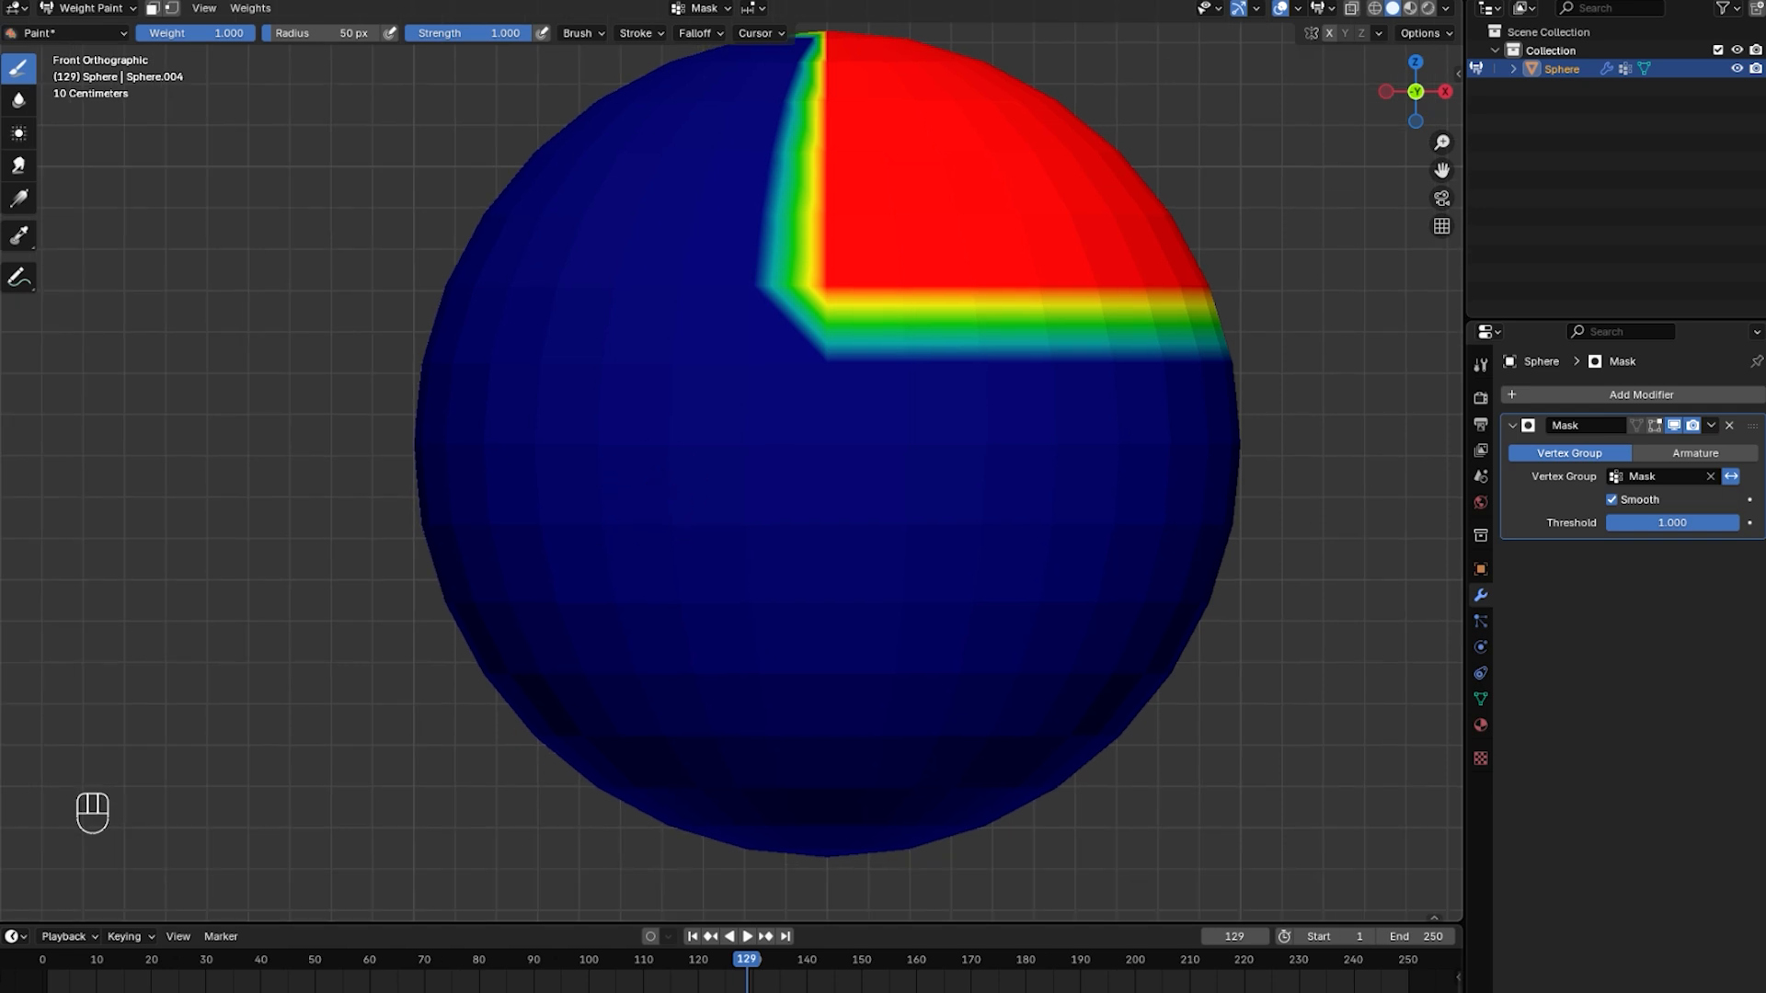
# Go to frame 1 of the timeline and keyframe the Mask modifier's threshold at 1.000.
pyautogui.click(53, 966)
pyautogui.press('space')
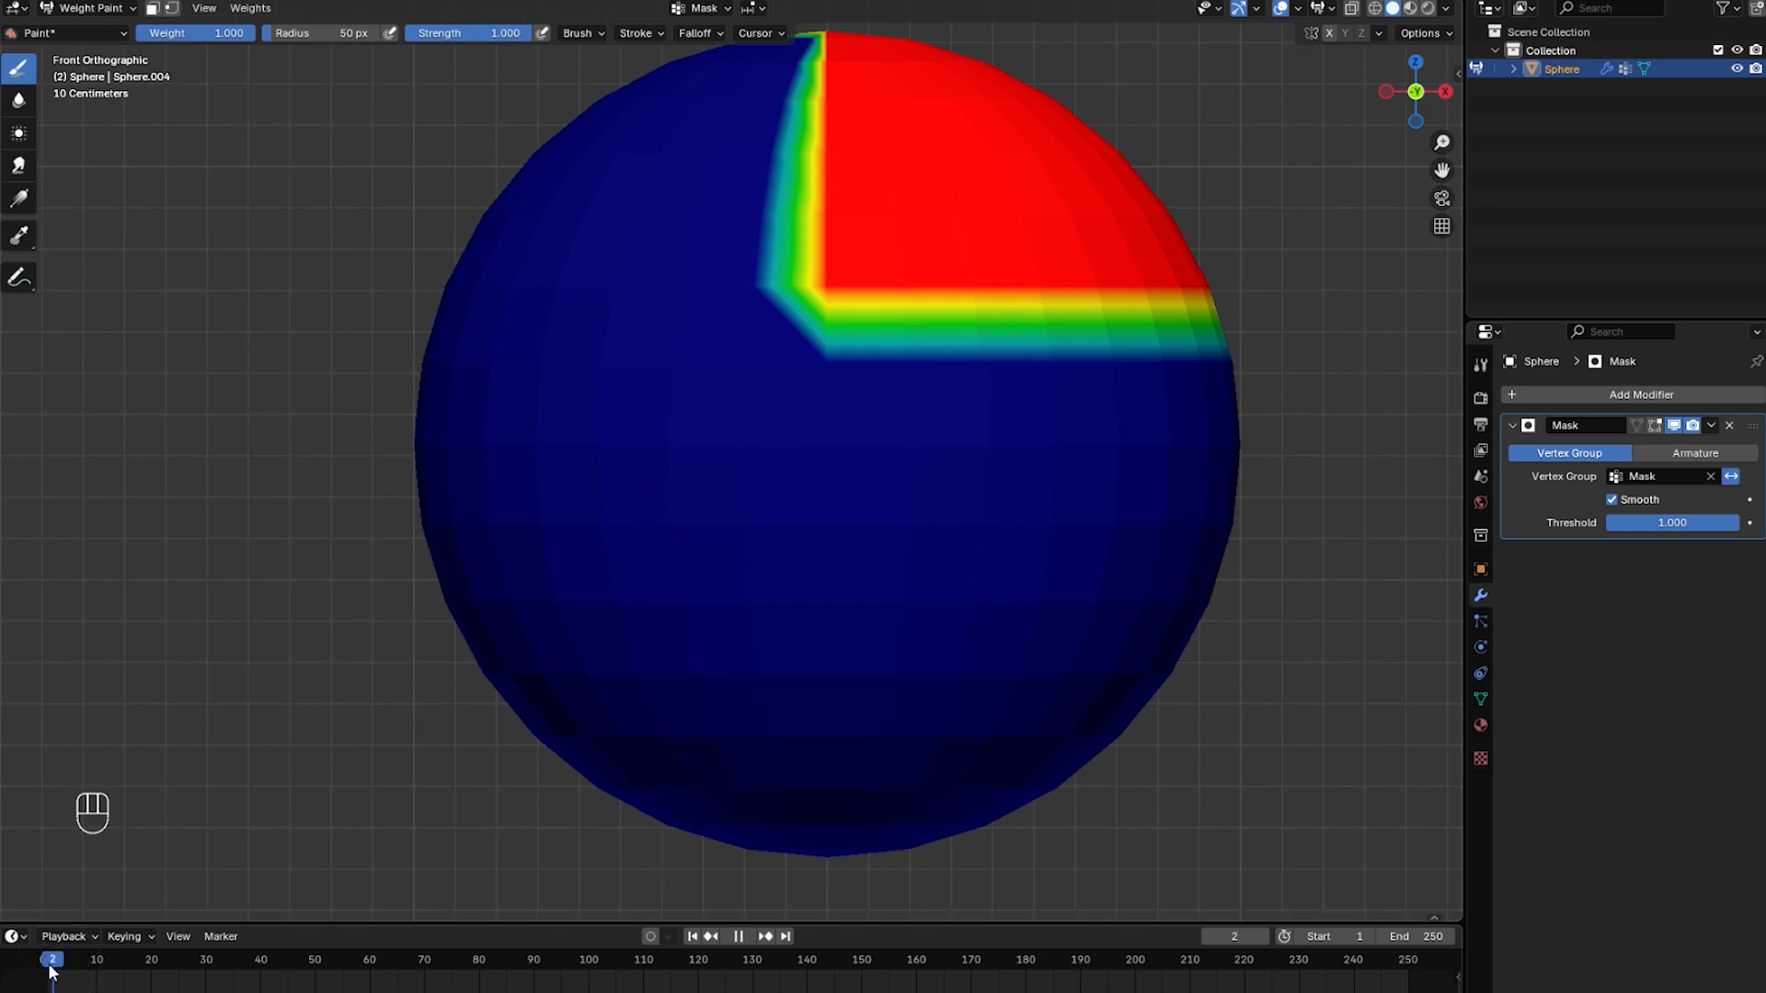
pyautogui.press('space')
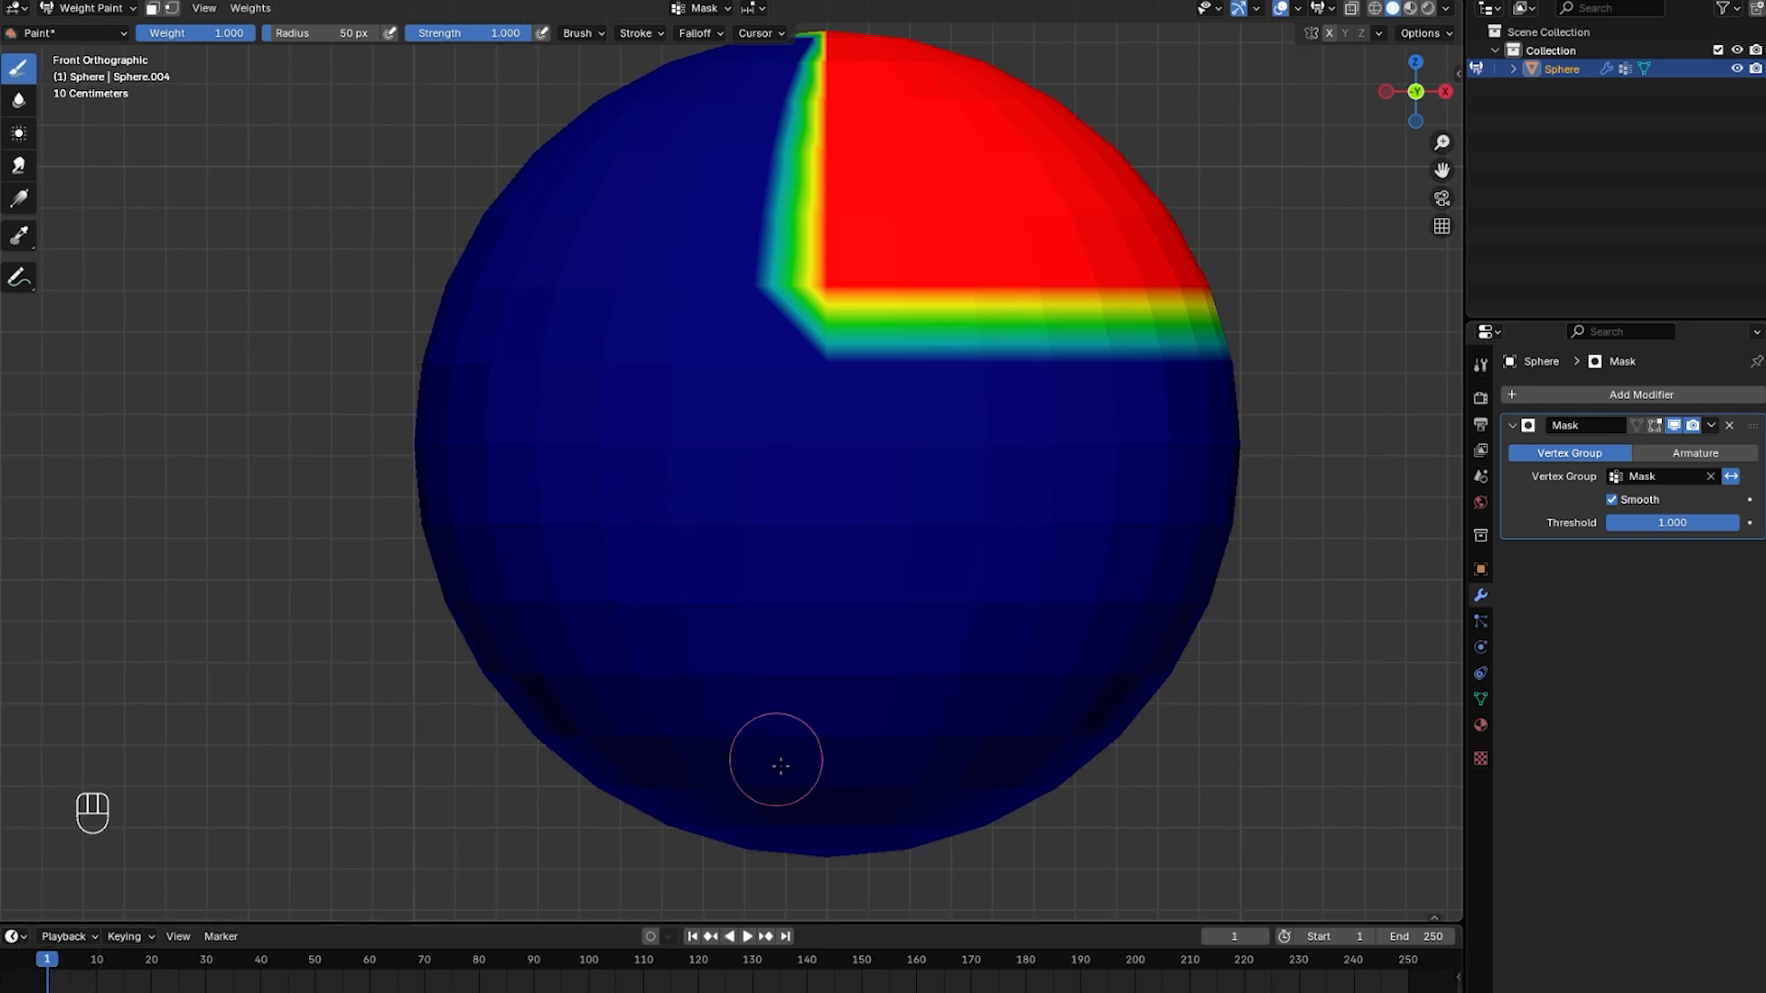
pyautogui.click(1750, 522)
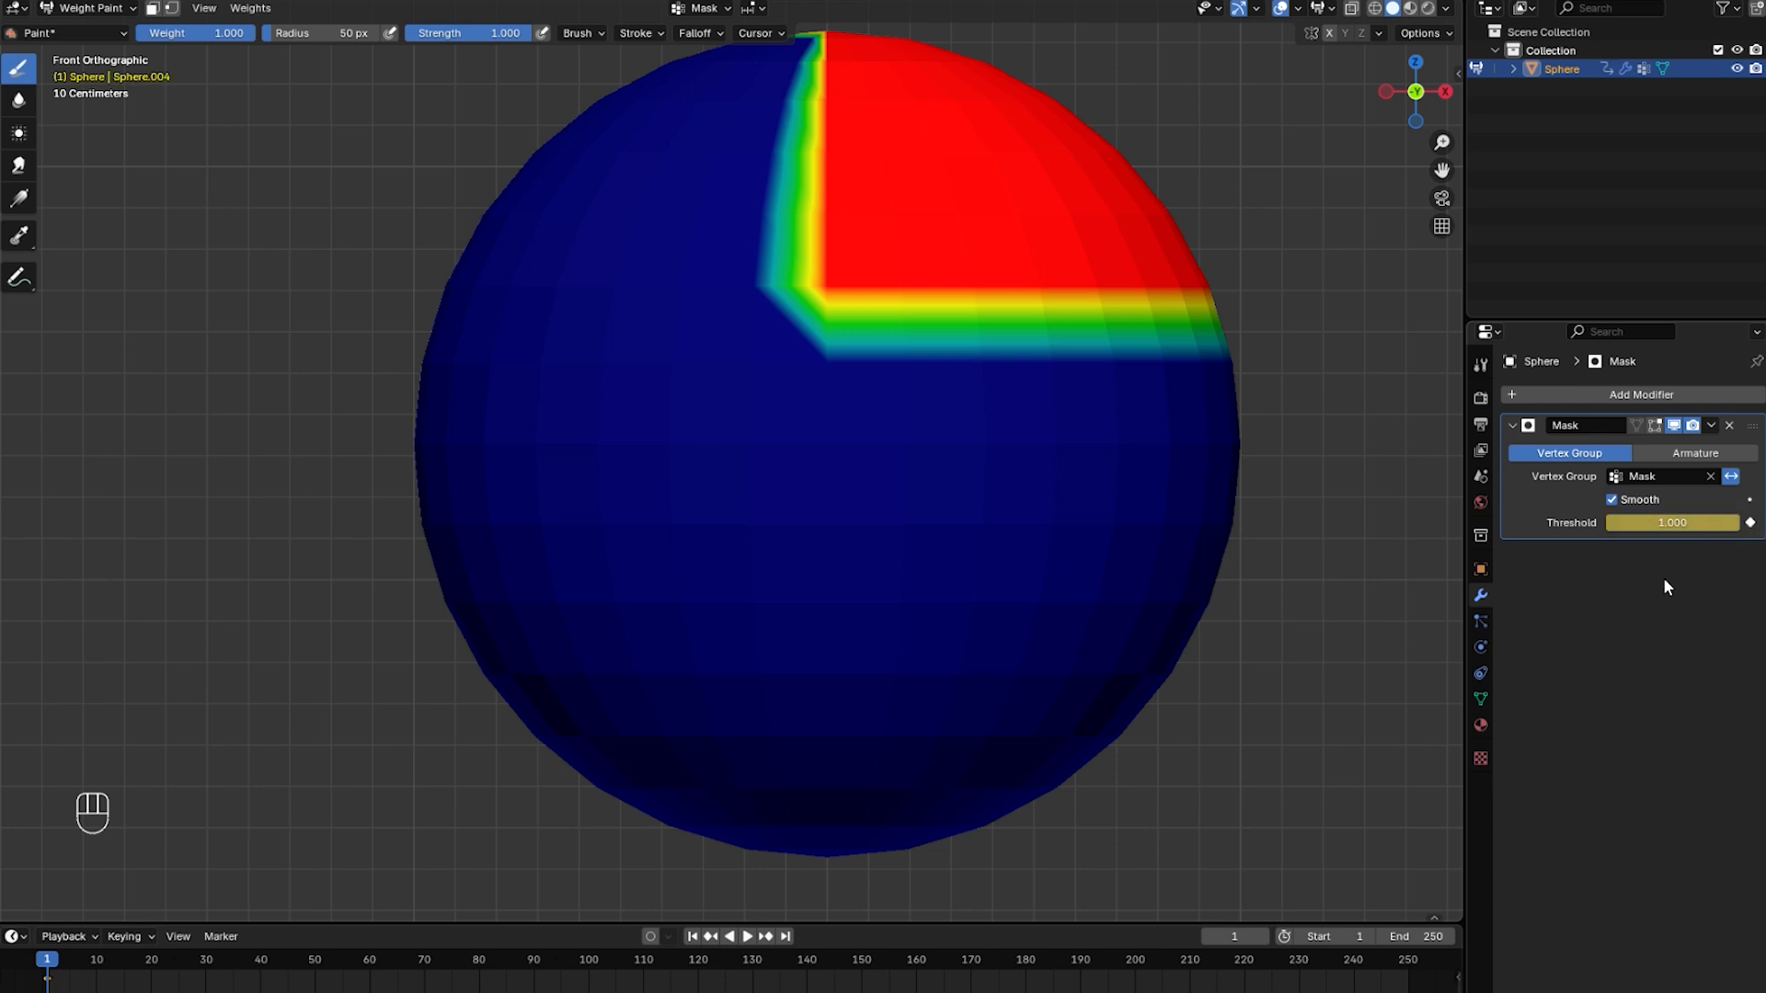
# At frame 50, set the Mask modifier's threshold to 0.000 and keyframe it.
pyautogui.moveTo(47, 958); pyautogui.dragTo(318, 963)
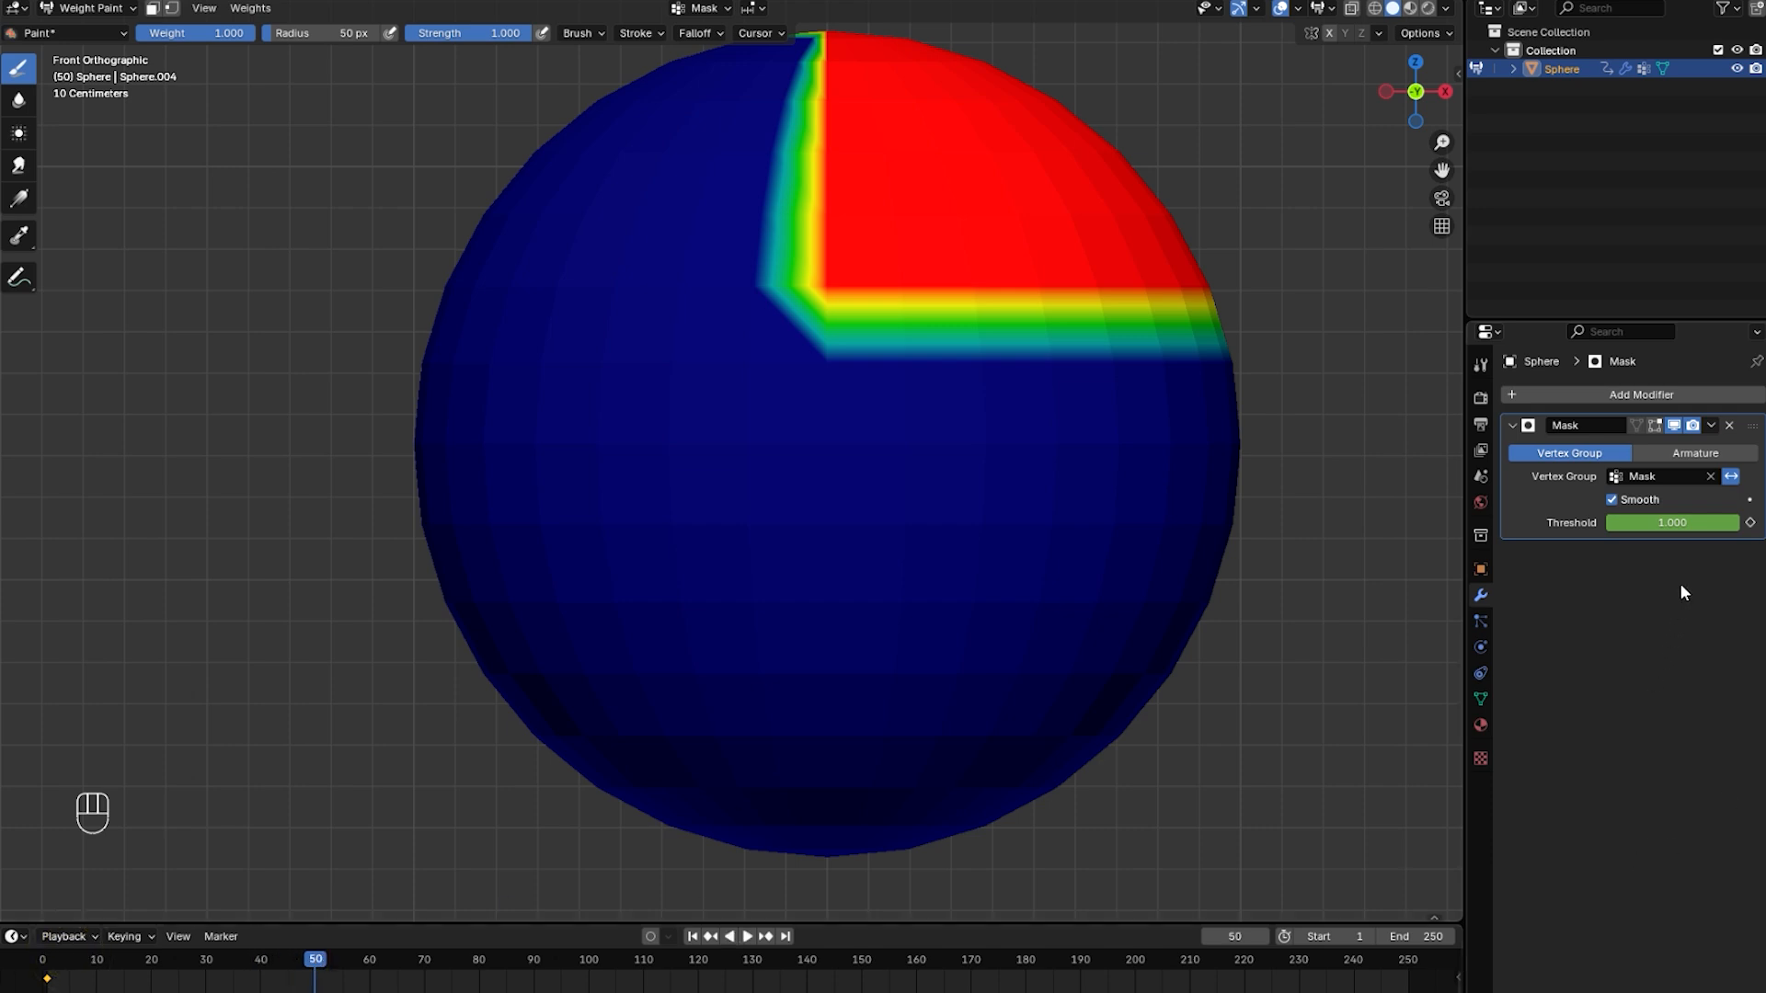
pyautogui.moveTo(1682, 523); pyautogui.dragTo(1609, 522)
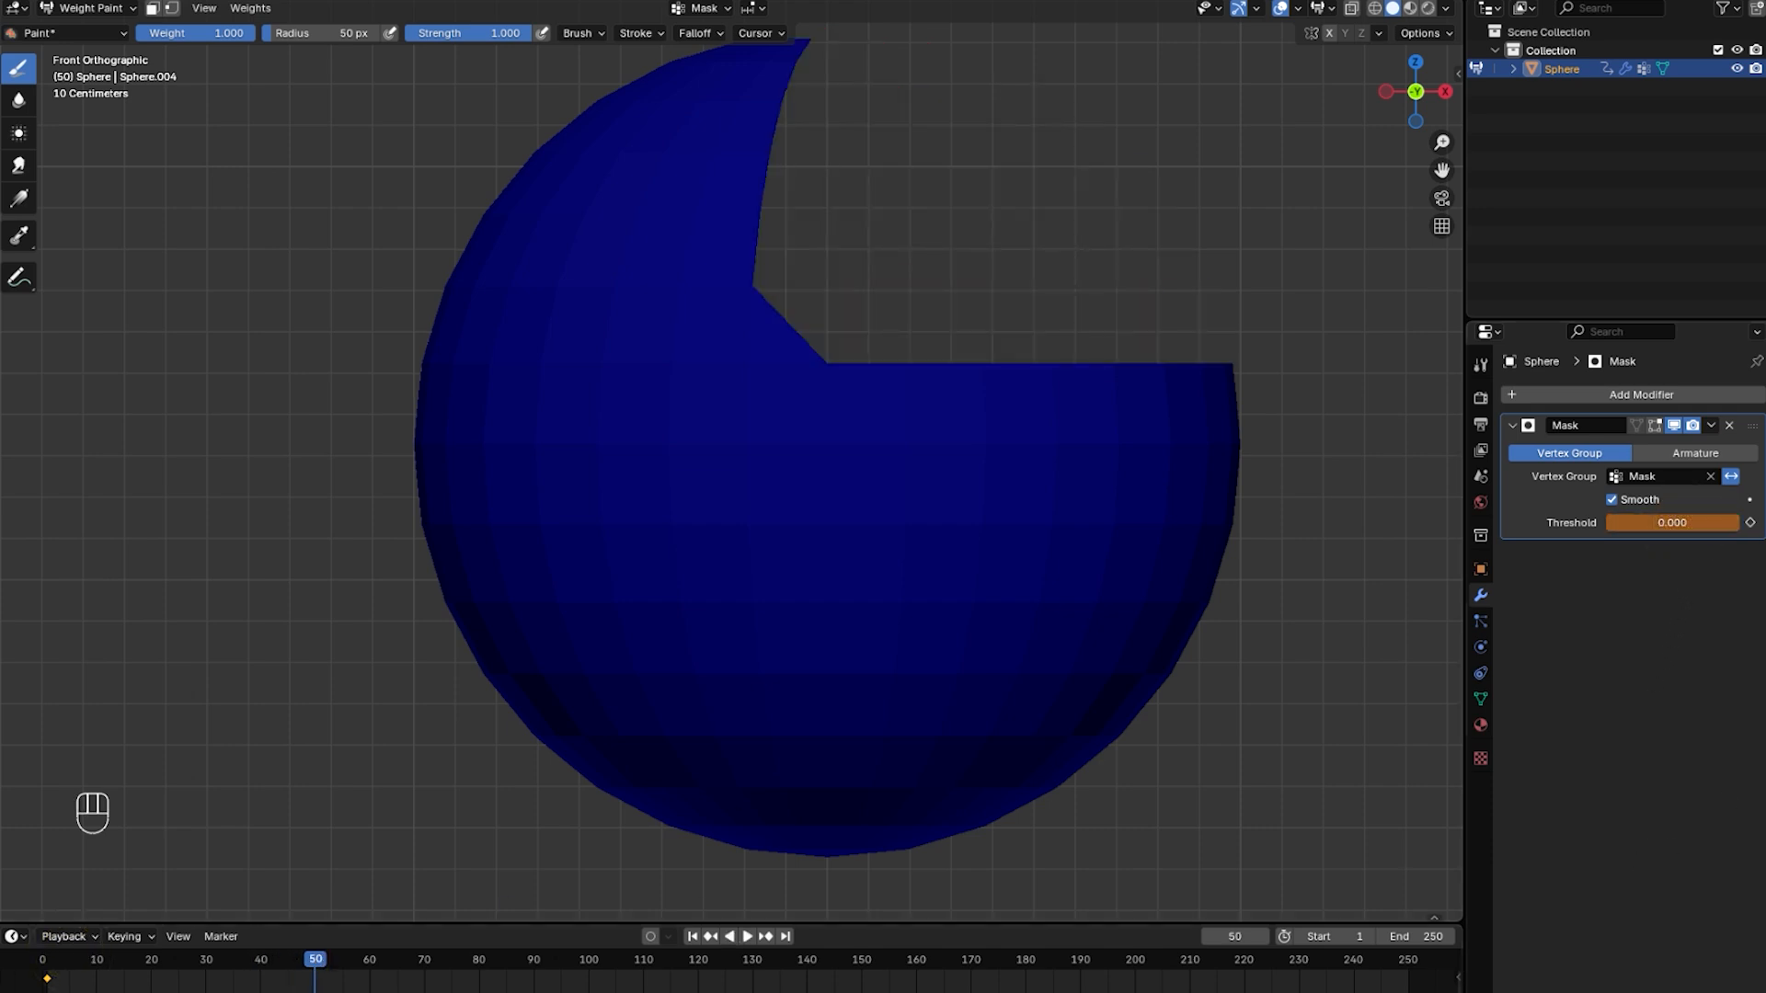
pyautogui.click(1750, 524)
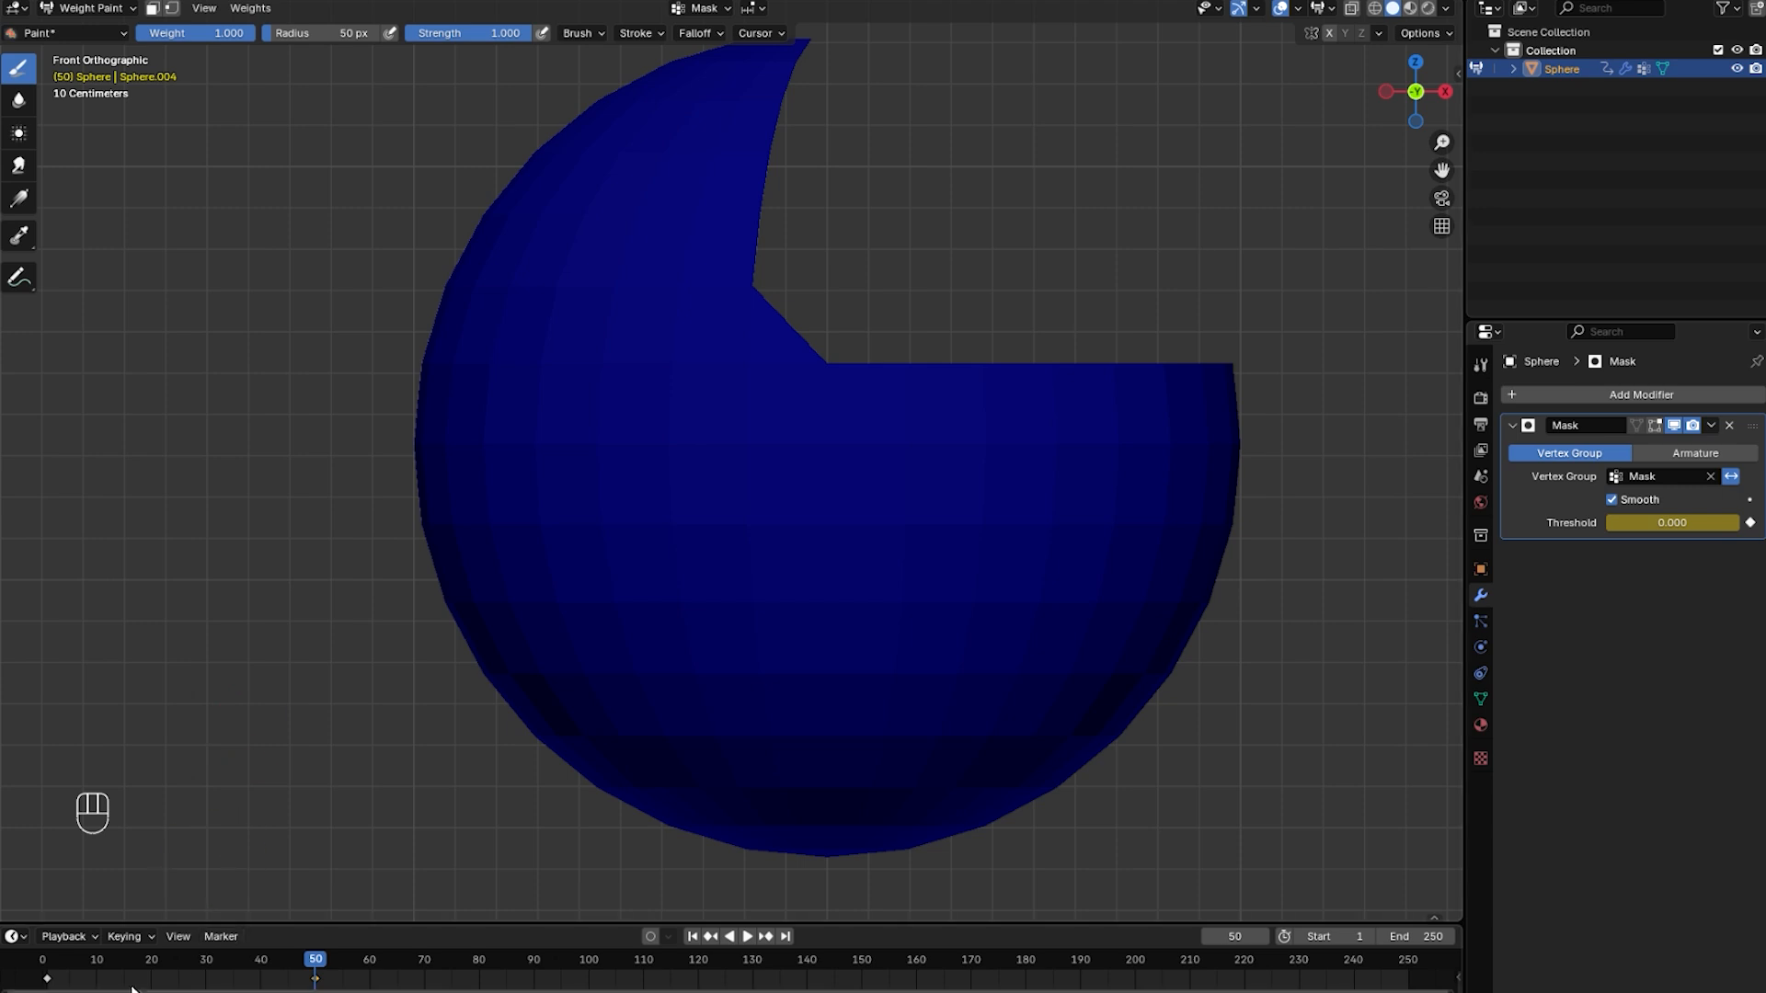
# Play the threshold animation from frame 1, stop it, rewind to frame 1 and play it again.
pyautogui.moveTo(112, 958); pyautogui.dragTo(50, 963)
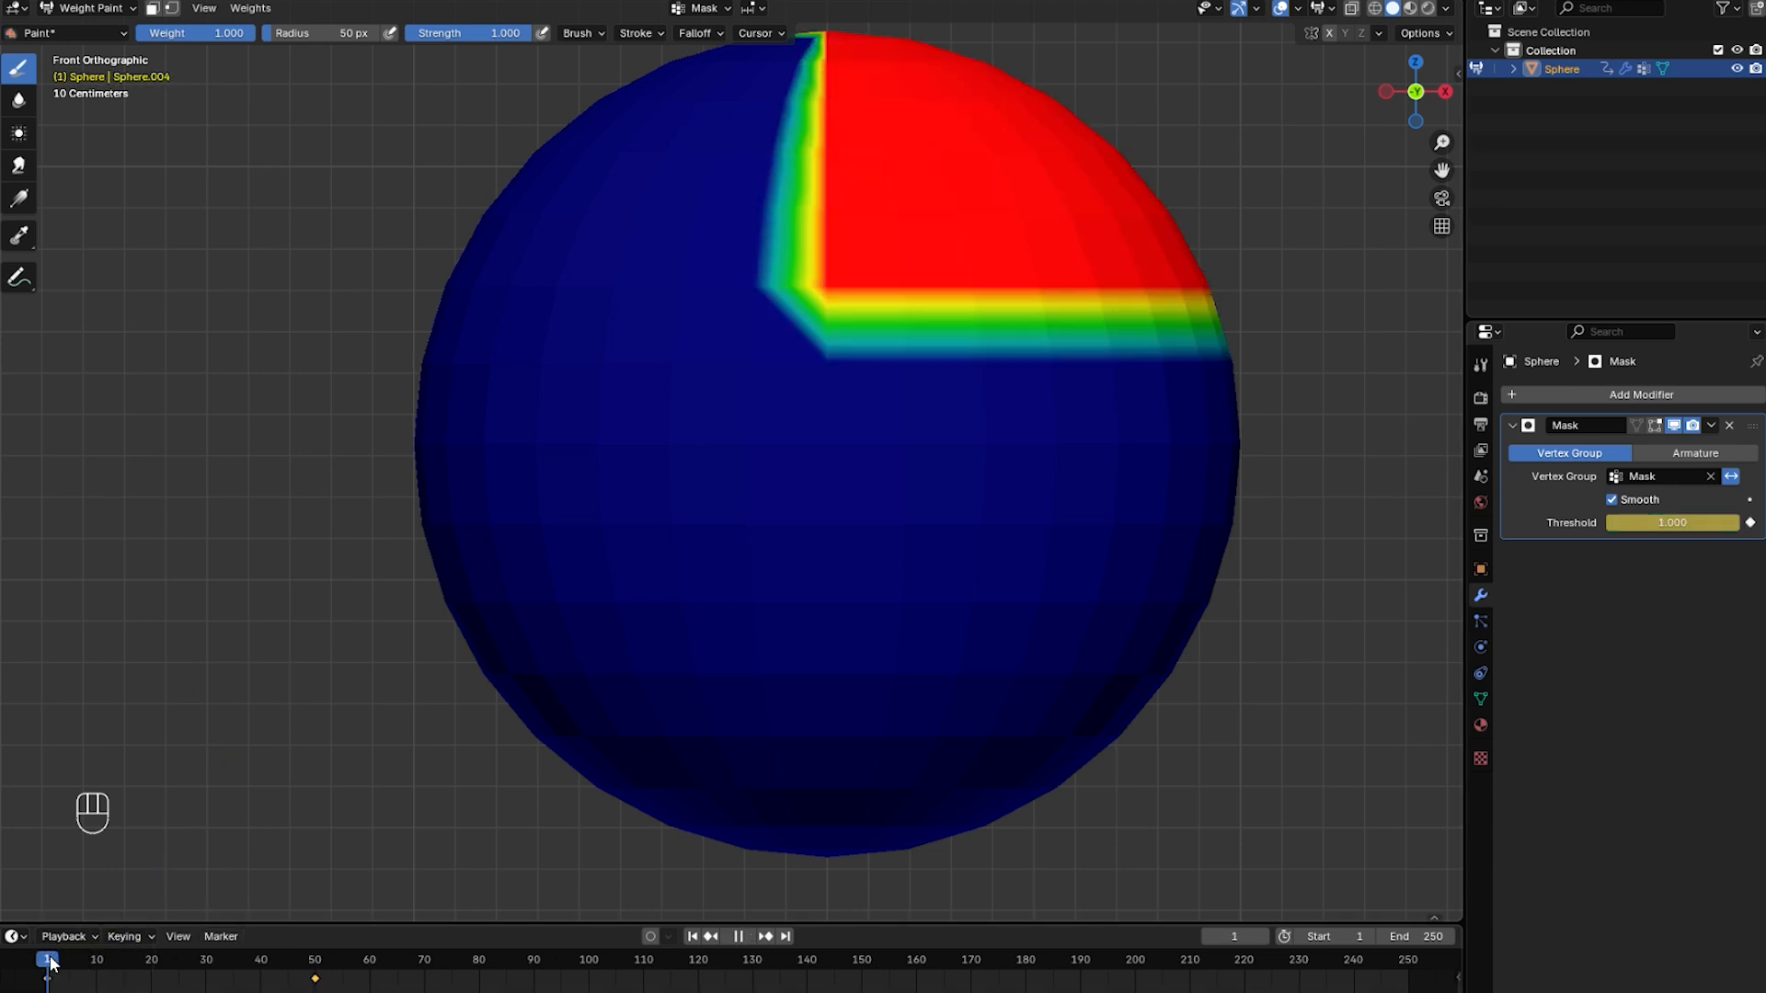
pyautogui.press('space')
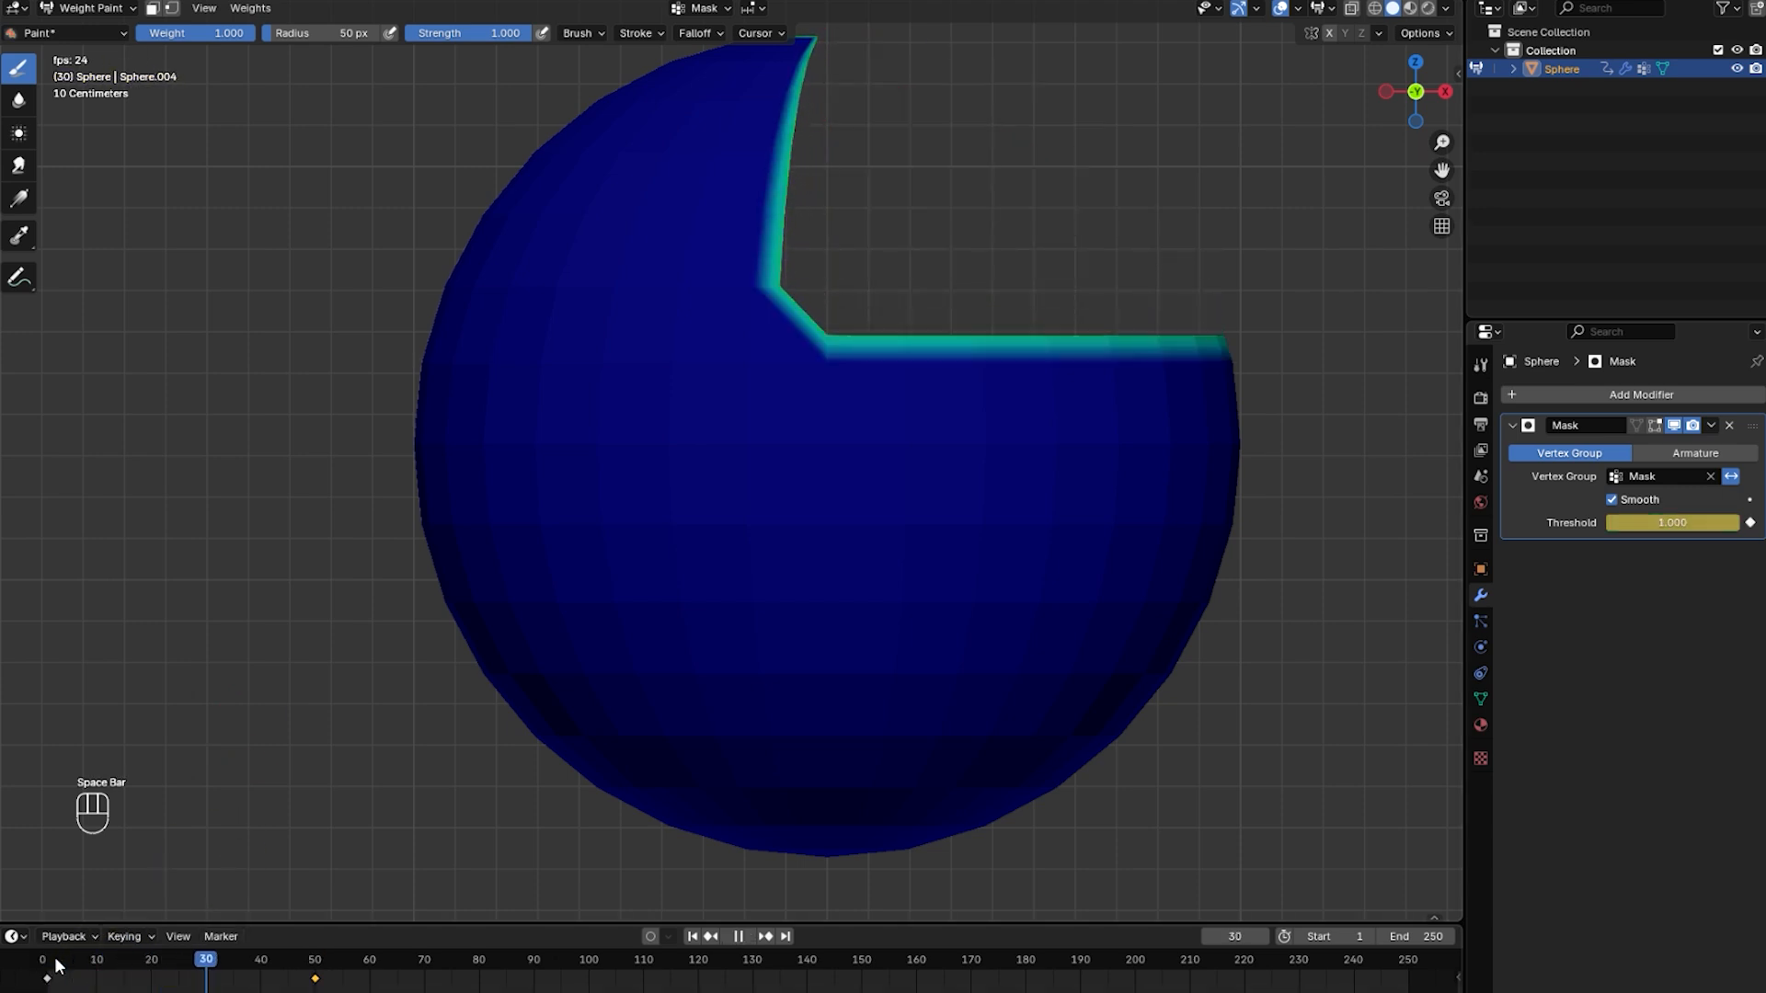
pyautogui.press('space')
pyautogui.moveTo(44, 960); pyautogui.dragTo(46, 962)
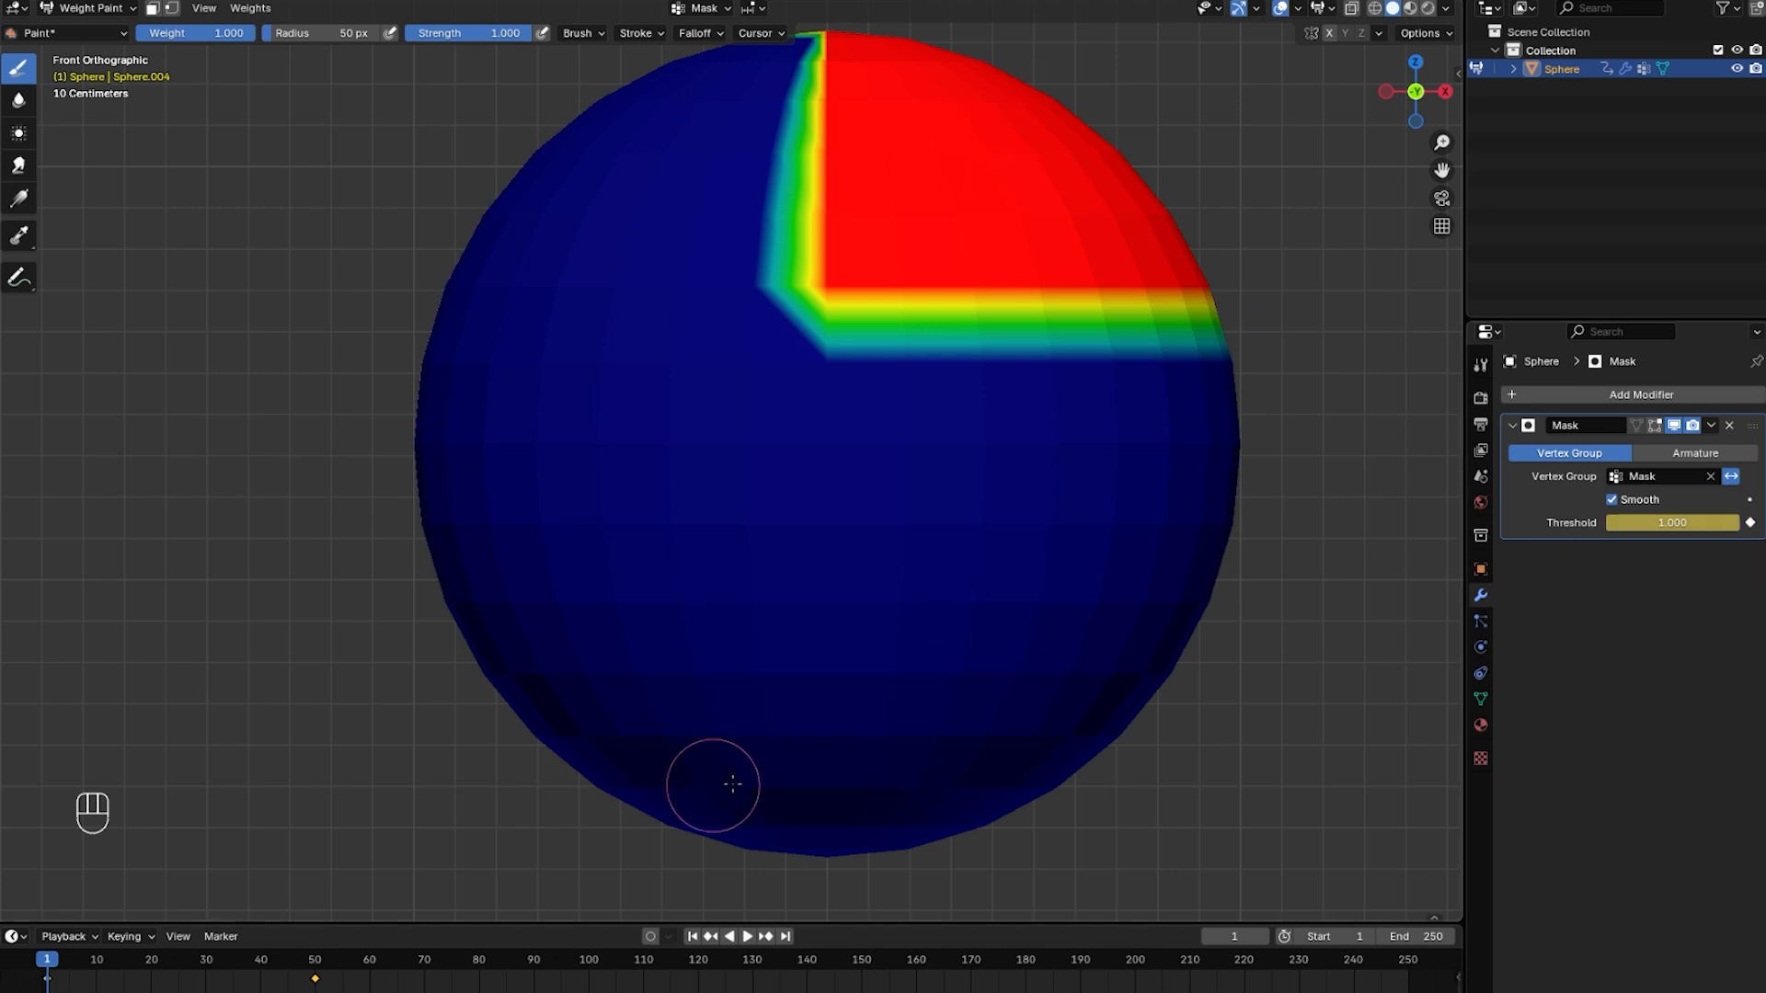
pyautogui.moveTo(1718, 530); pyautogui.dragTo(1720, 530)
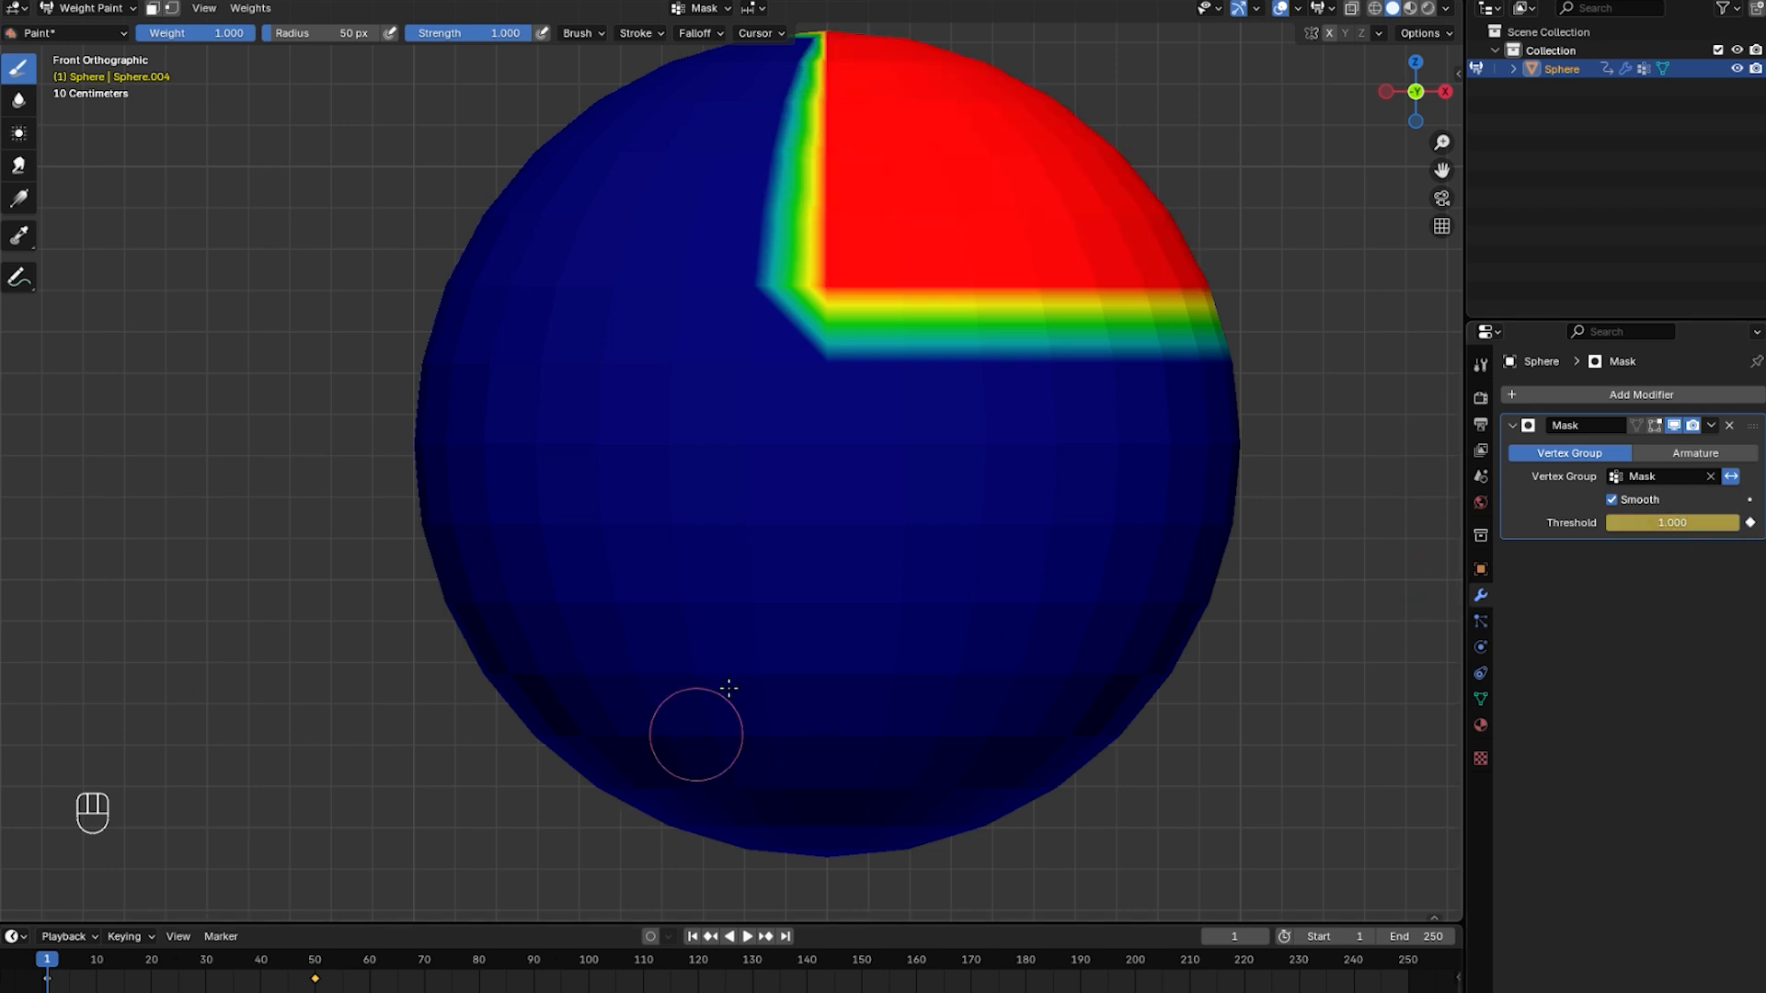
pyautogui.press('space')
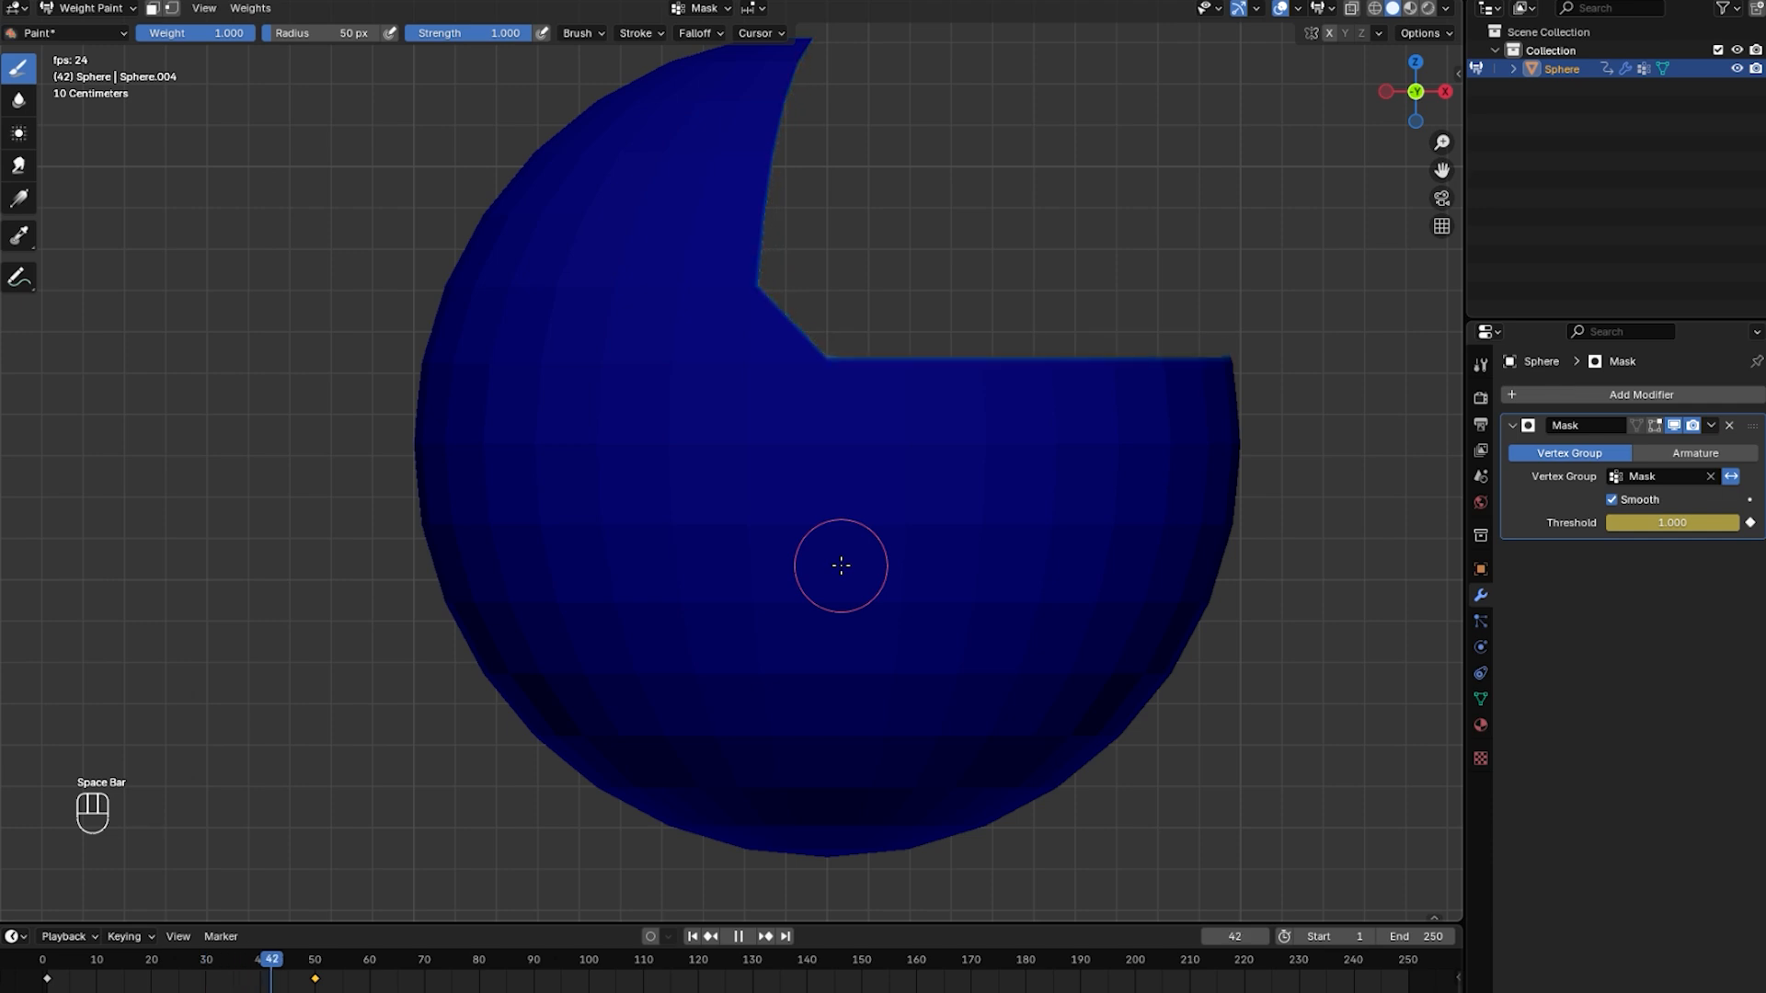
# Stop the threshold animation and return the timeline to frame 1.
pyautogui.press('space')
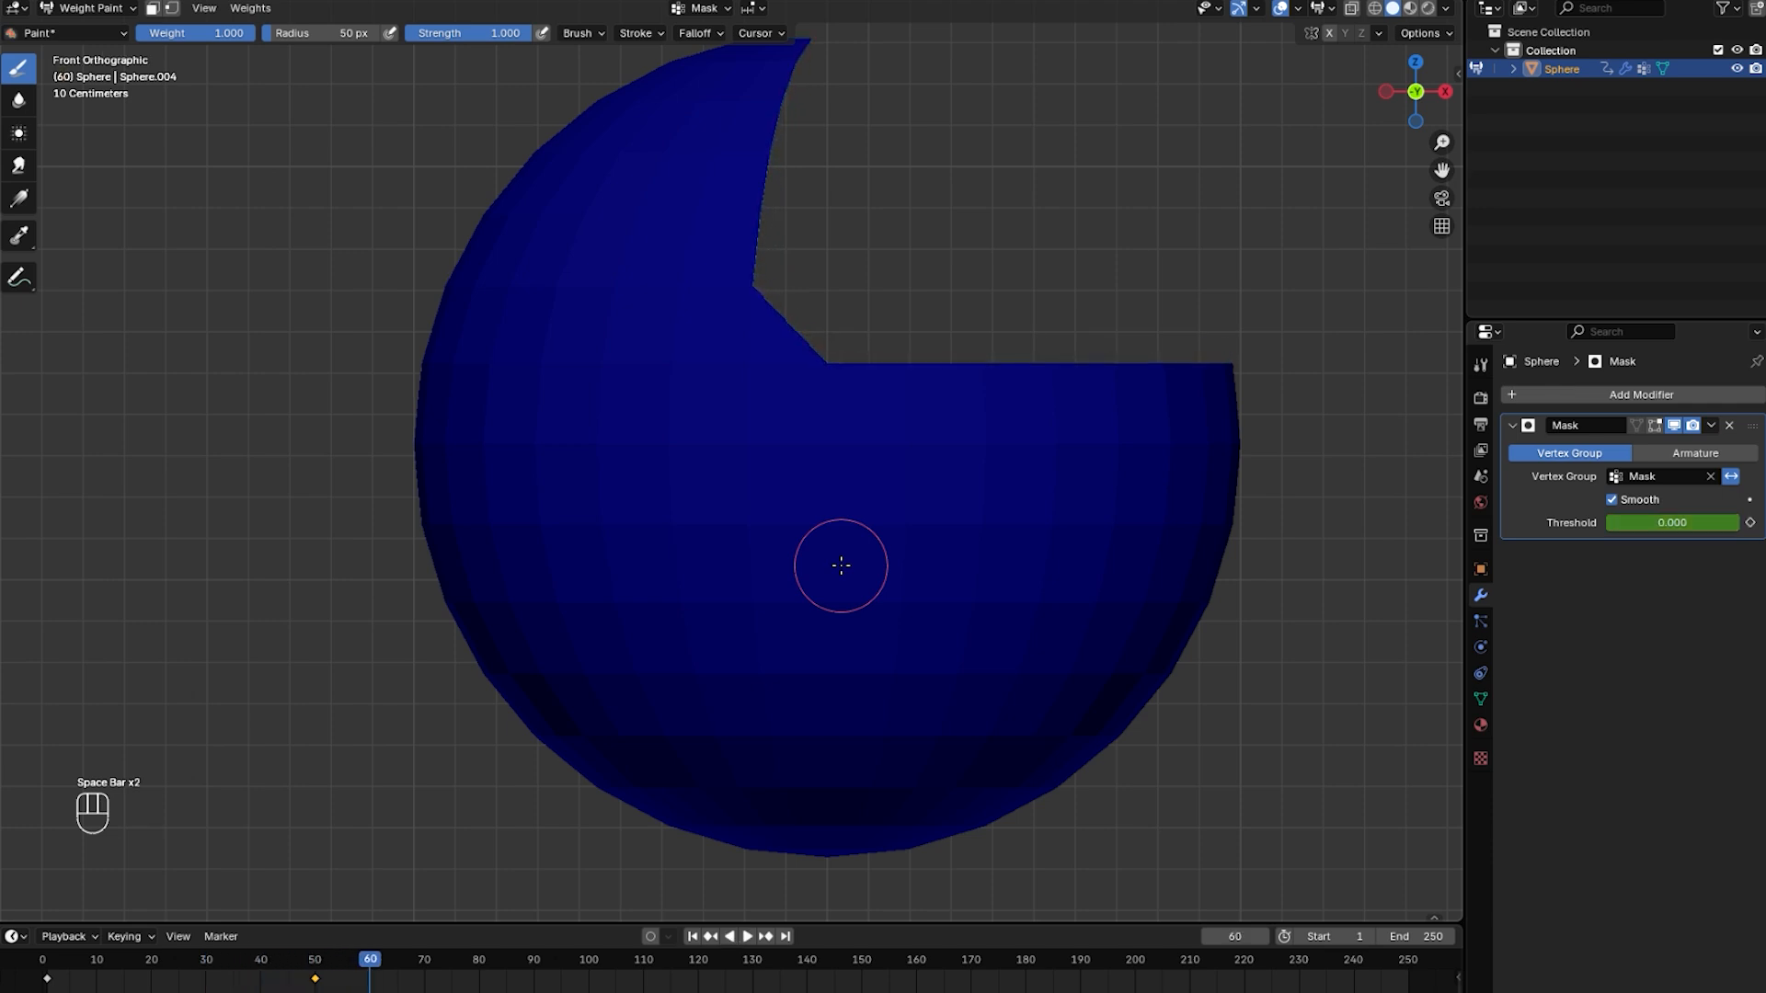
pyautogui.moveTo(324, 953); pyautogui.dragTo(49, 952)
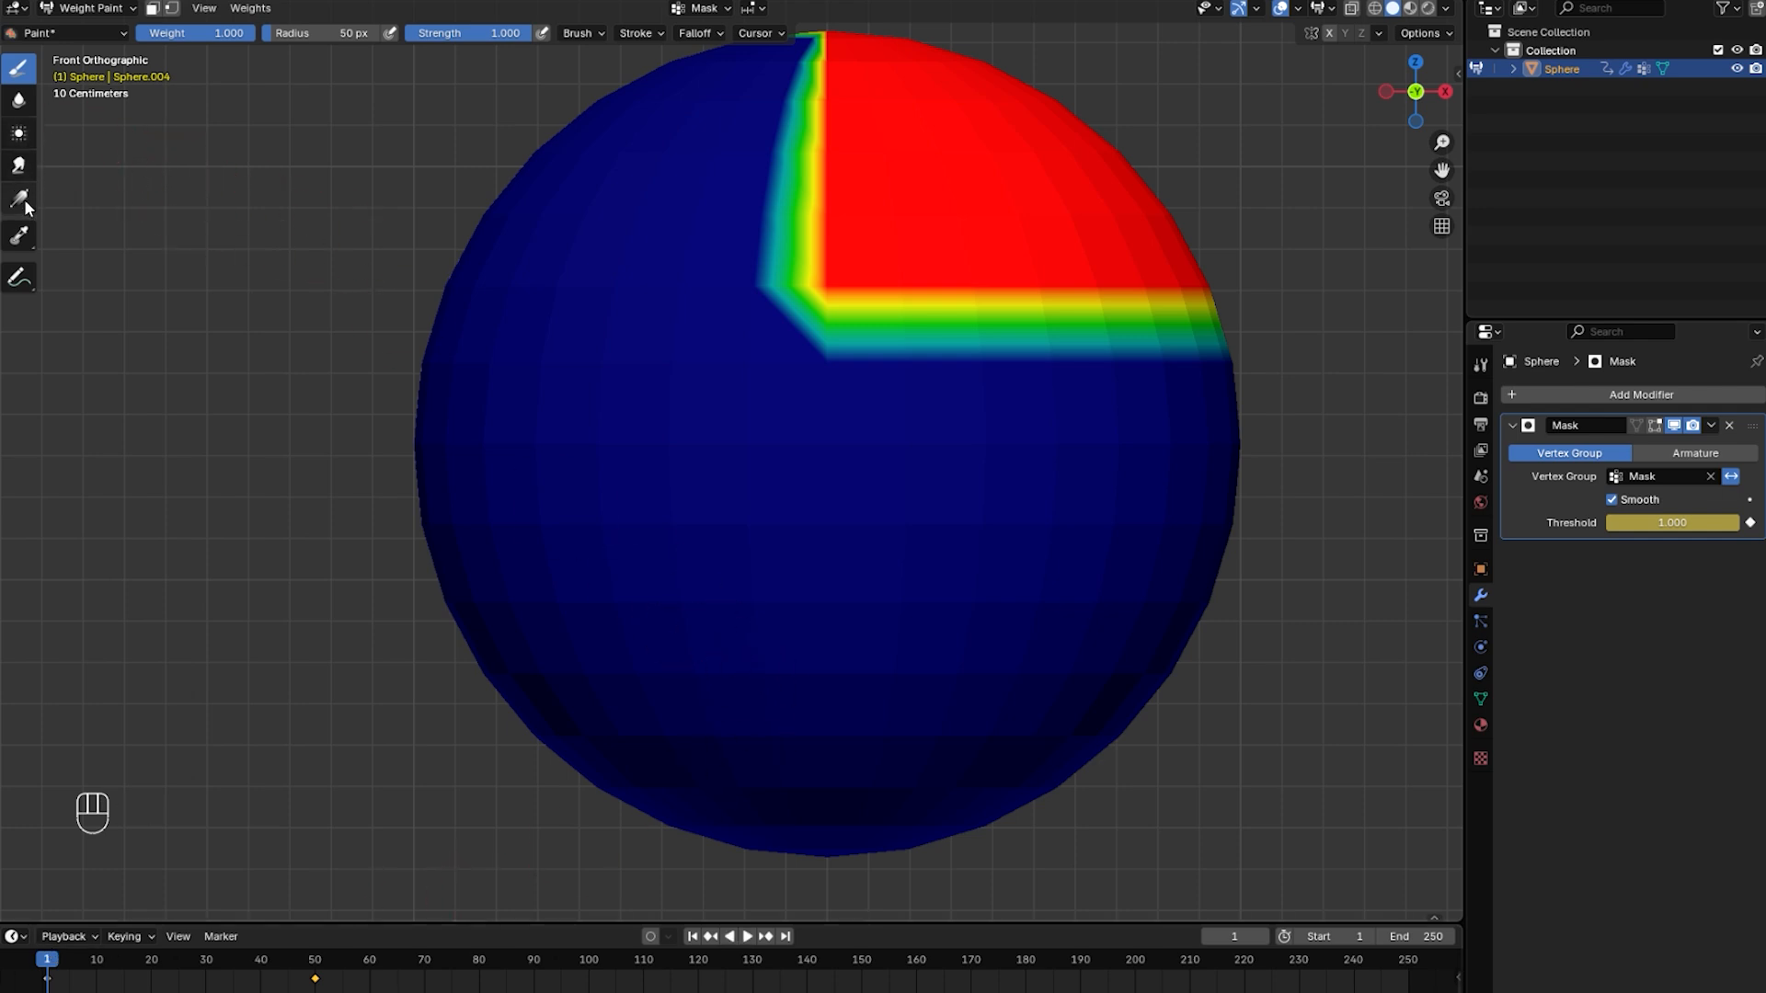
# Enlarge the Blur brush to a 124 px radius and blur the border of the mask weights into a wide gradient on the sphere.
pyautogui.click(23, 103)
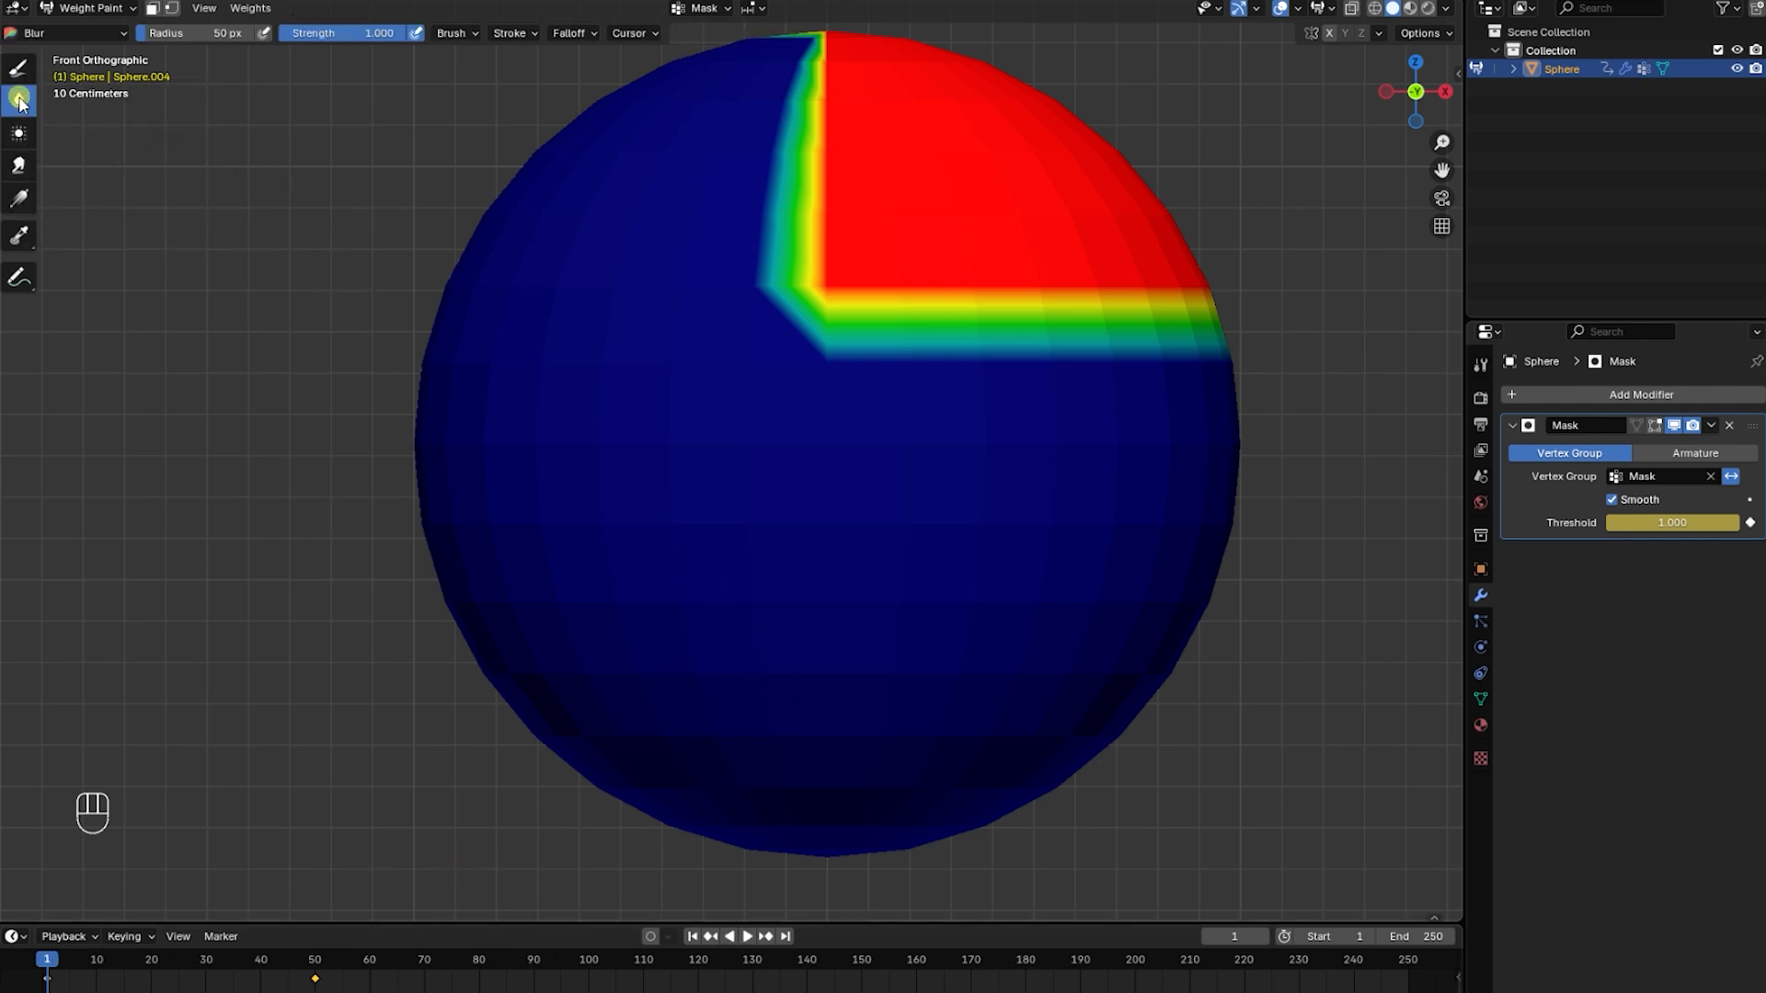
pyautogui.moveTo(932, 334); pyautogui.dragTo(804, 193)
pyautogui.hotkey('ctrl', 'z')
pyautogui.press(']')
pyautogui.press(']')
pyautogui.press(']')
pyautogui.press(']')
pyautogui.press(']')
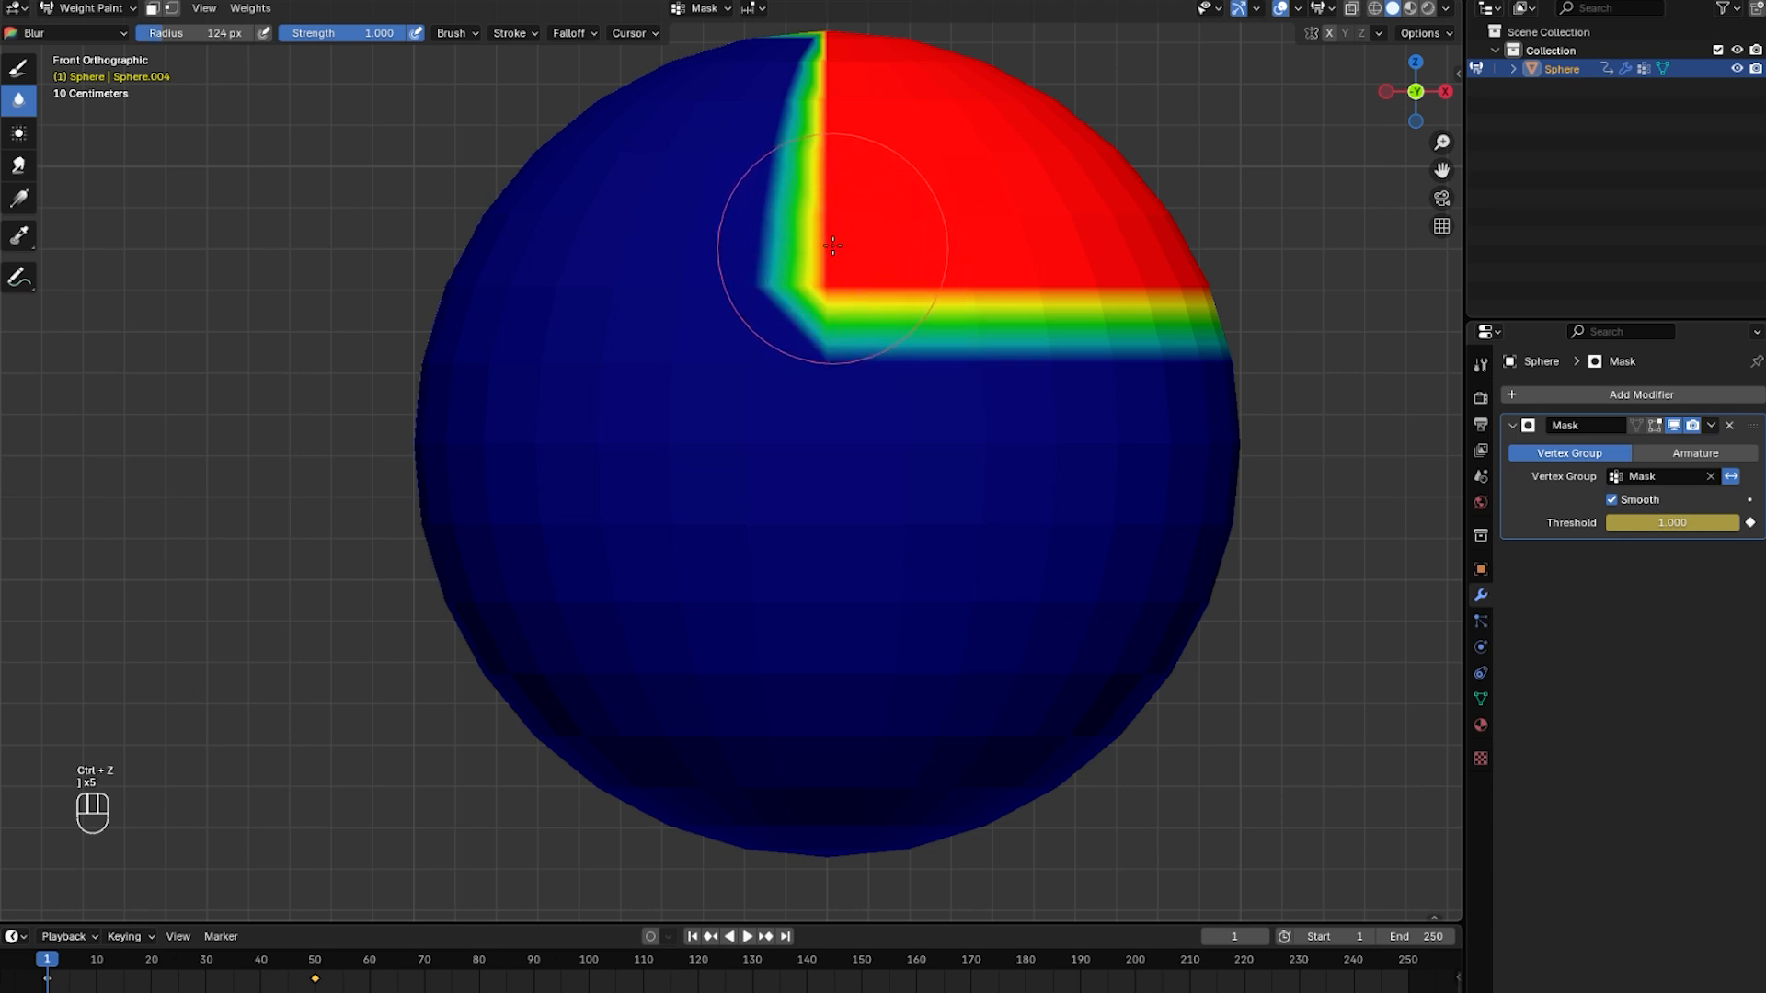
pyautogui.moveTo(828, 236)
pyautogui.mouseDown()
pyautogui.moveTo(828, 55)
pyautogui.moveTo(840, 107)
pyautogui.moveTo(1057, 313)
pyautogui.moveTo(1085, 266)
pyautogui.moveTo(938, 82)
pyautogui.moveTo(990, 146)
pyautogui.moveTo(1017, 118)
pyautogui.moveTo(857, 46)
pyautogui.moveTo(1151, 136)
pyautogui.moveTo(1025, 142)
pyautogui.moveTo(895, 229)
pyautogui.moveTo(762, 224)
pyautogui.moveTo(749, 99)
pyautogui.moveTo(749, 217)
pyautogui.moveTo(855, 362)
pyautogui.moveTo(1246, 324)
pyautogui.moveTo(892, 406)
pyautogui.moveTo(681, 119)
pyautogui.moveTo(1198, 347)
pyautogui.moveTo(952, 422)
pyautogui.moveTo(1085, 257)
pyautogui.moveTo(875, 79)
pyautogui.moveTo(1174, 260)
pyautogui.moveTo(1273, 399)
pyautogui.mouseUp()
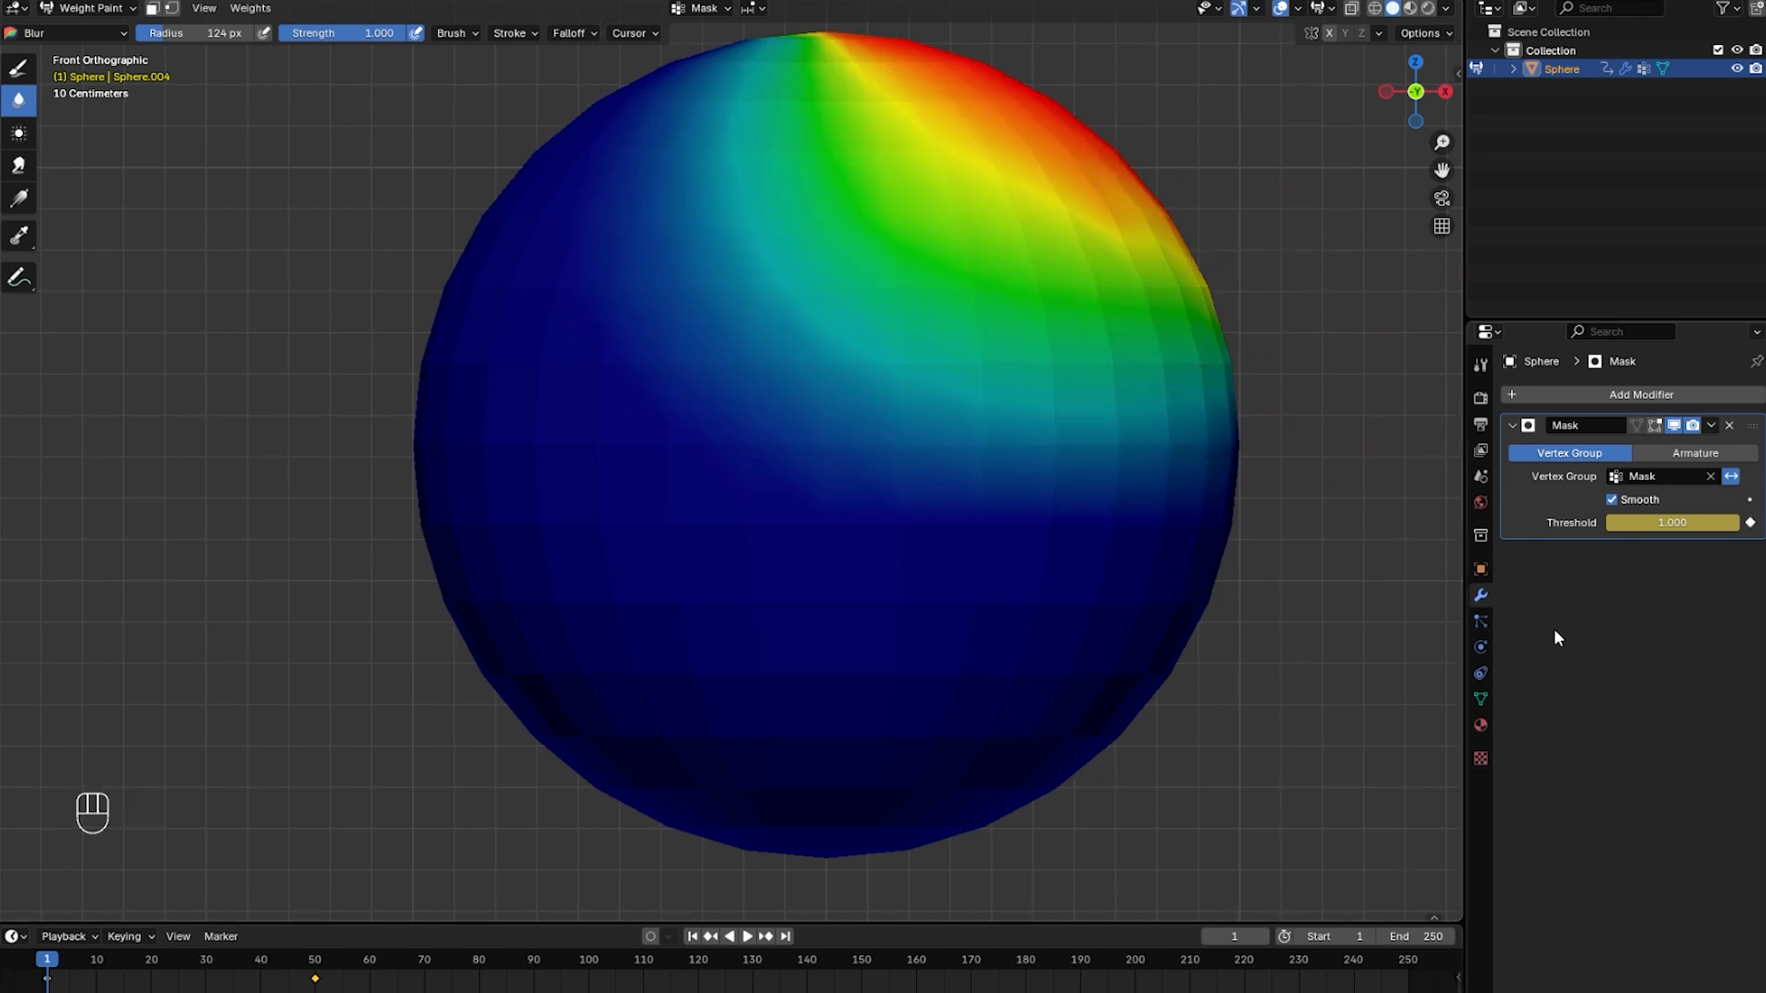
# Play the threshold animation on the blurred weights three times, returning to frame 1 before each replay.
pyautogui.press('space')
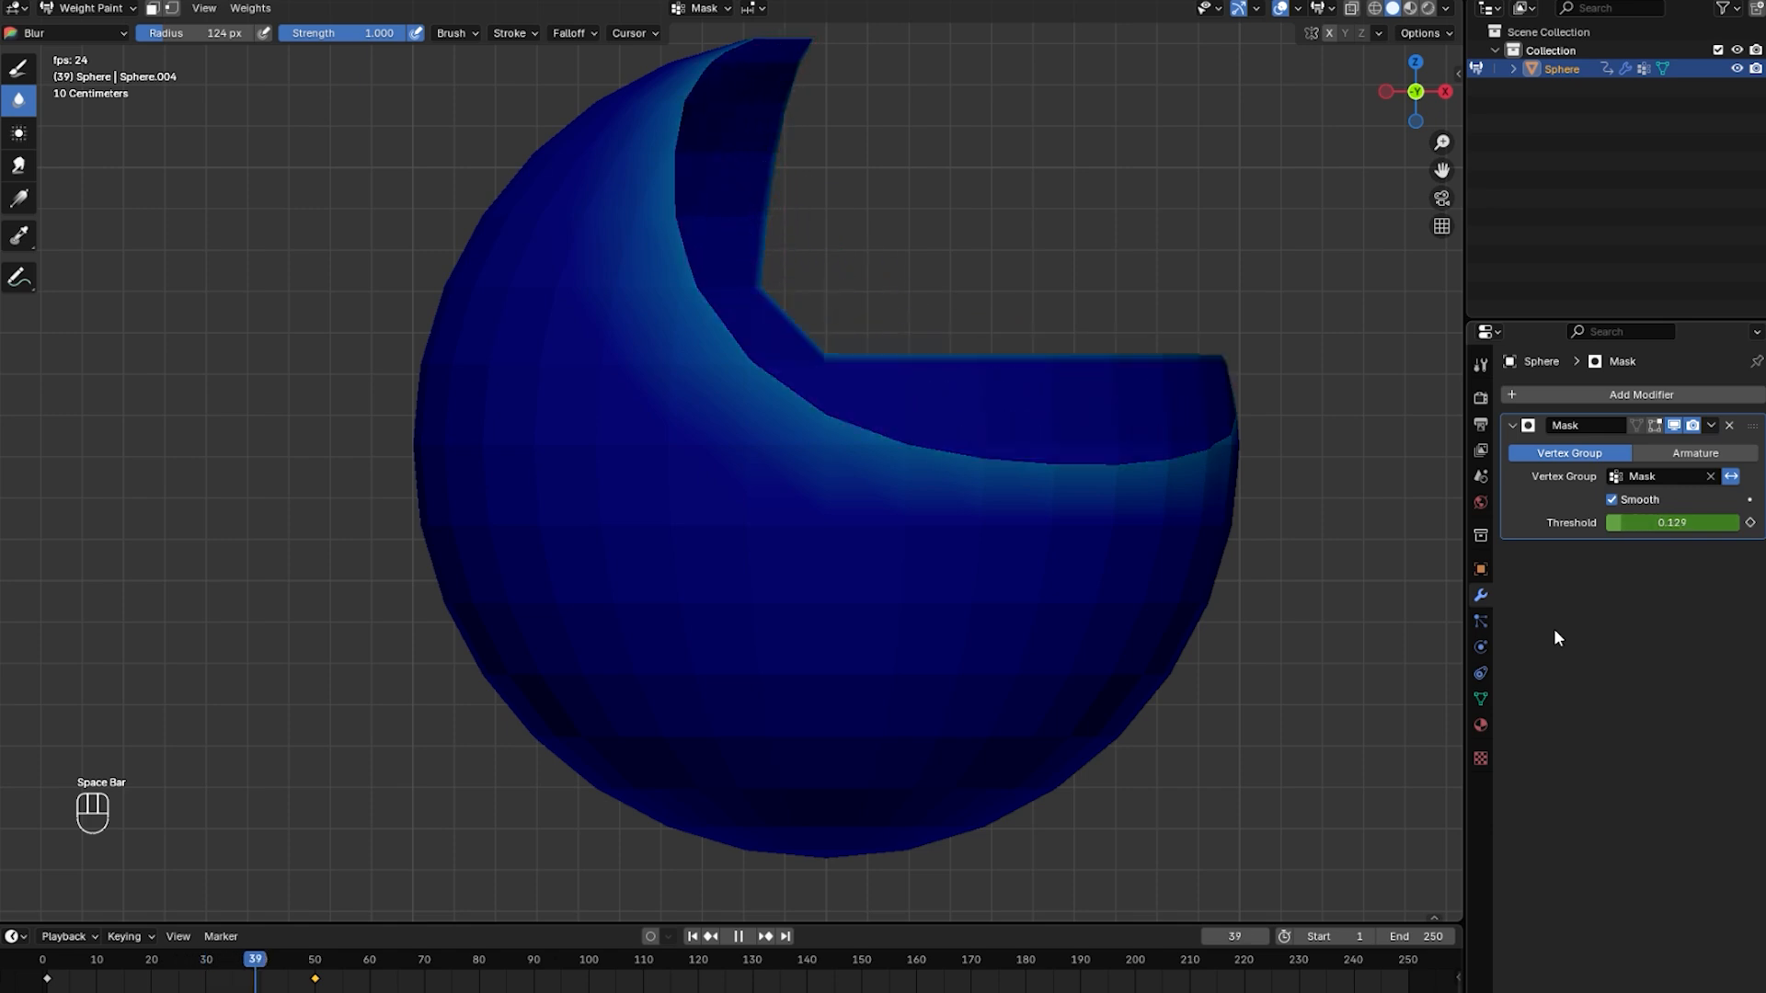
pyautogui.press('space')
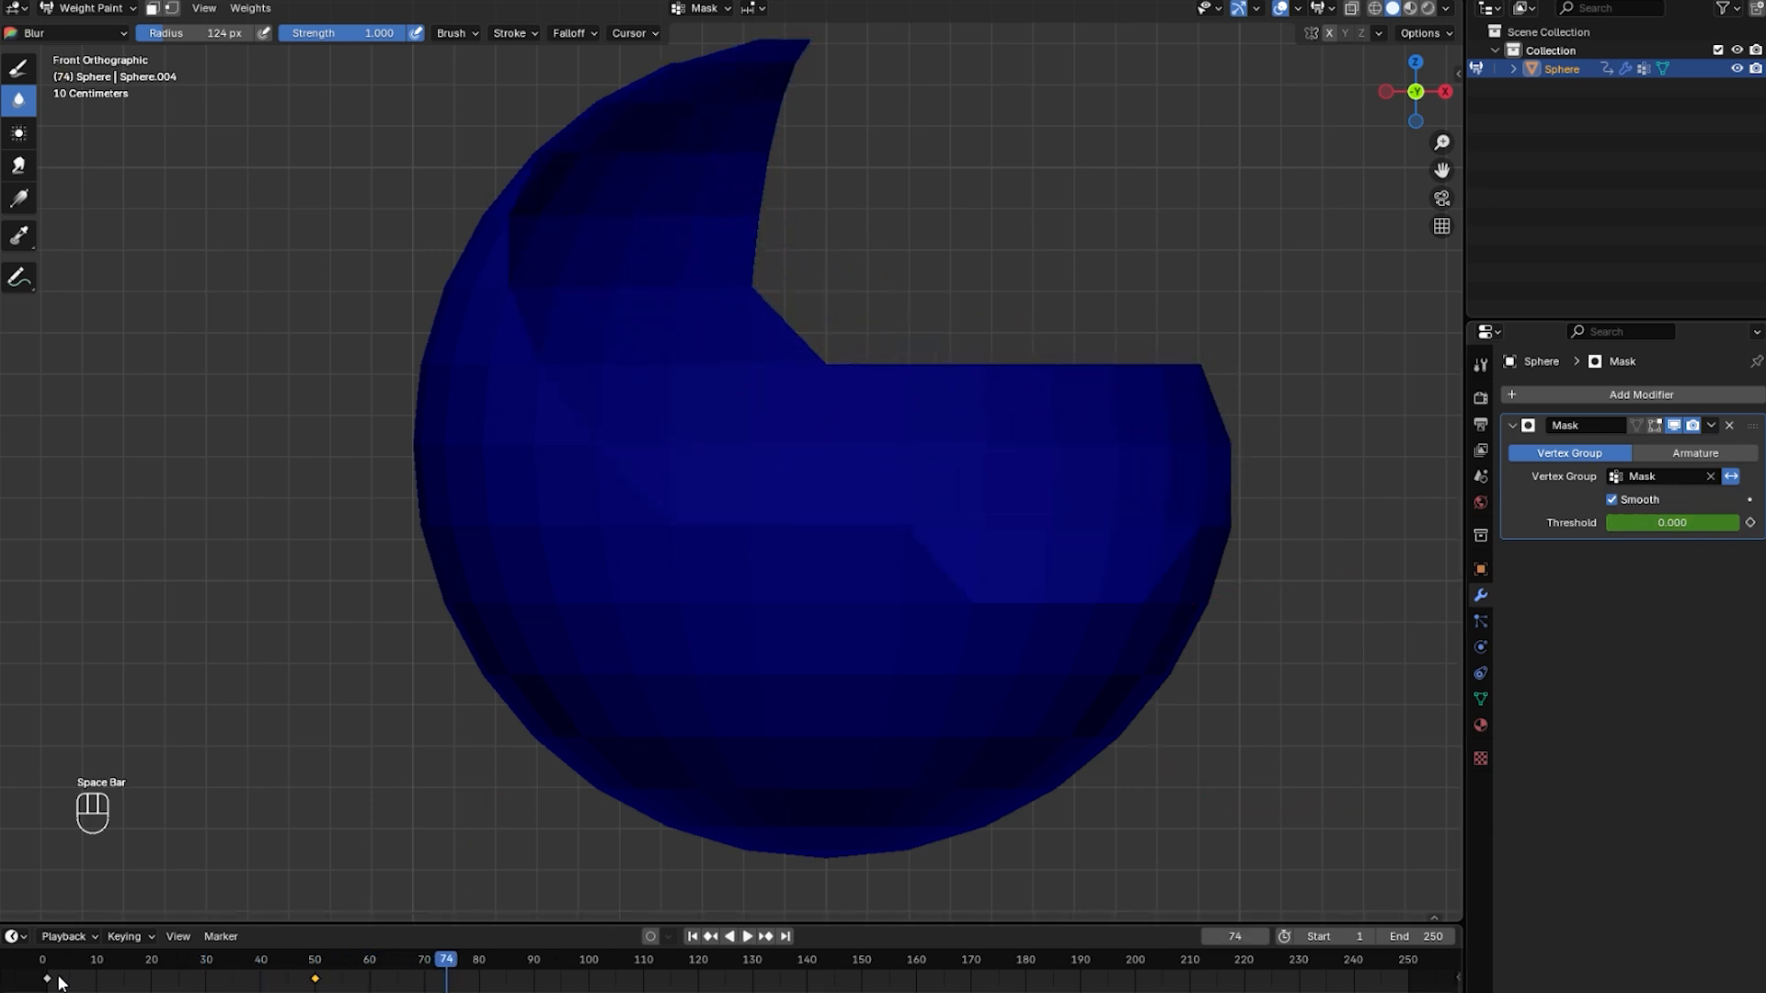
pyautogui.click(60, 983)
pyautogui.press('space')
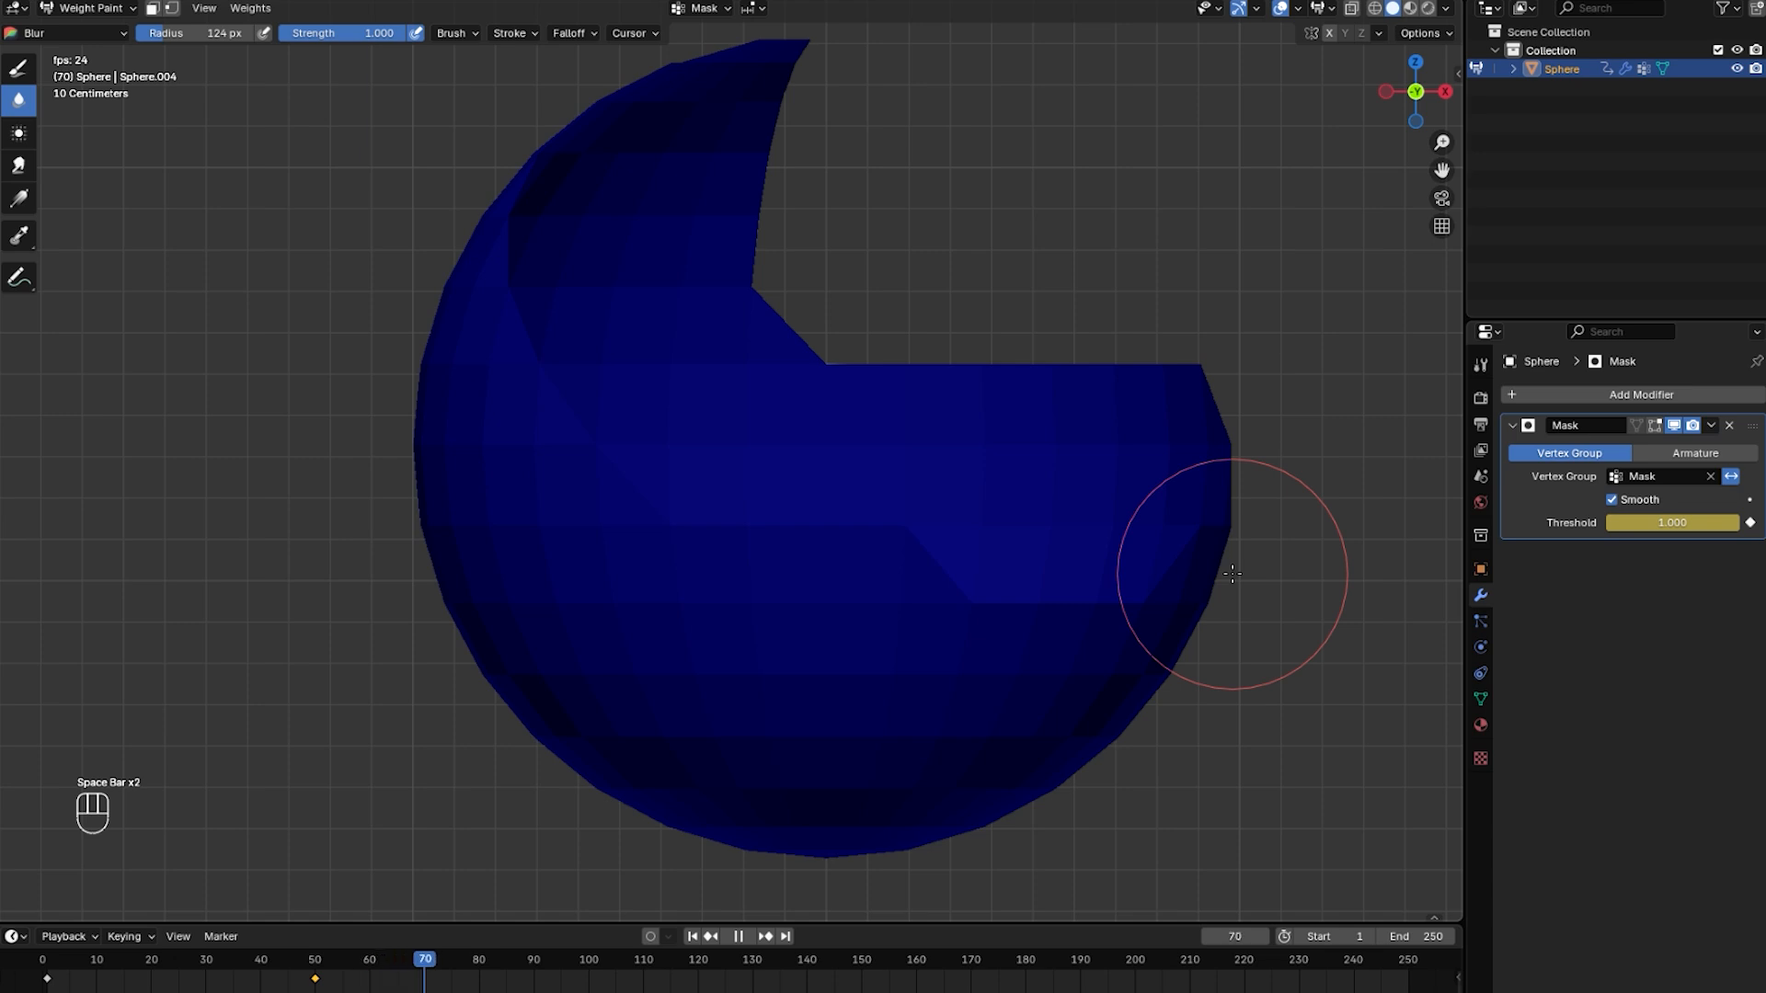
pyautogui.press('space')
pyautogui.click(46, 968)
pyautogui.press('space')
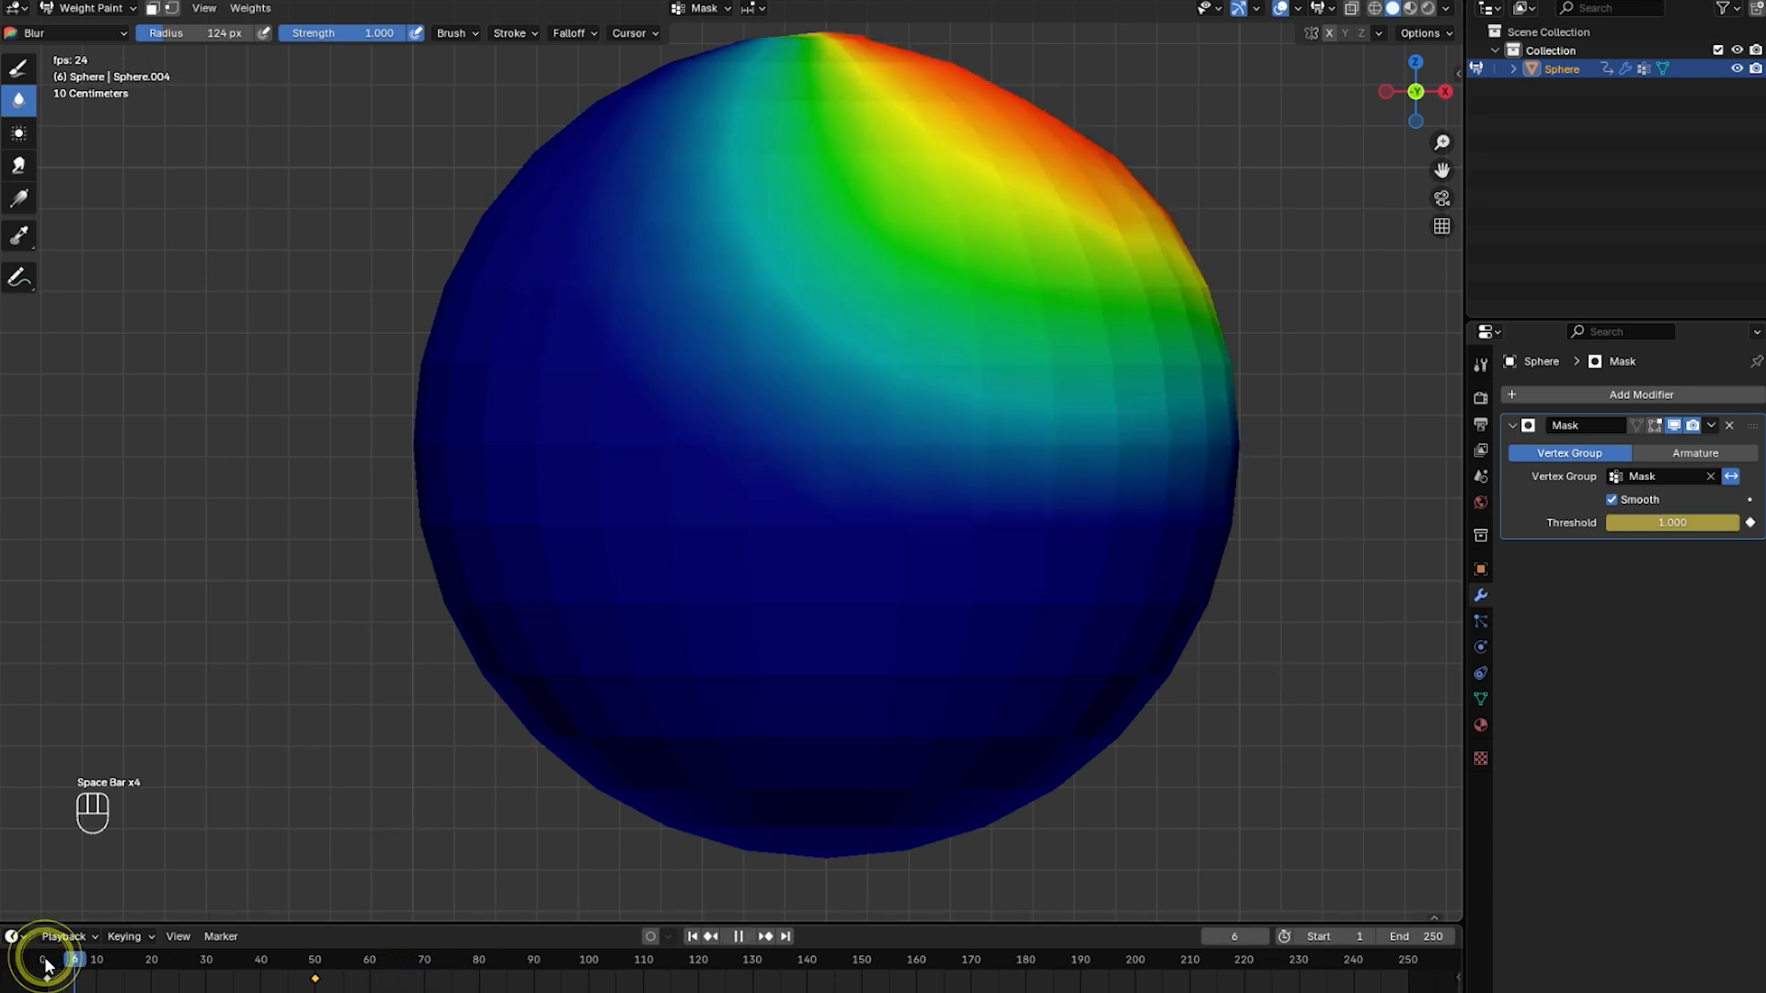
pyautogui.press('space')
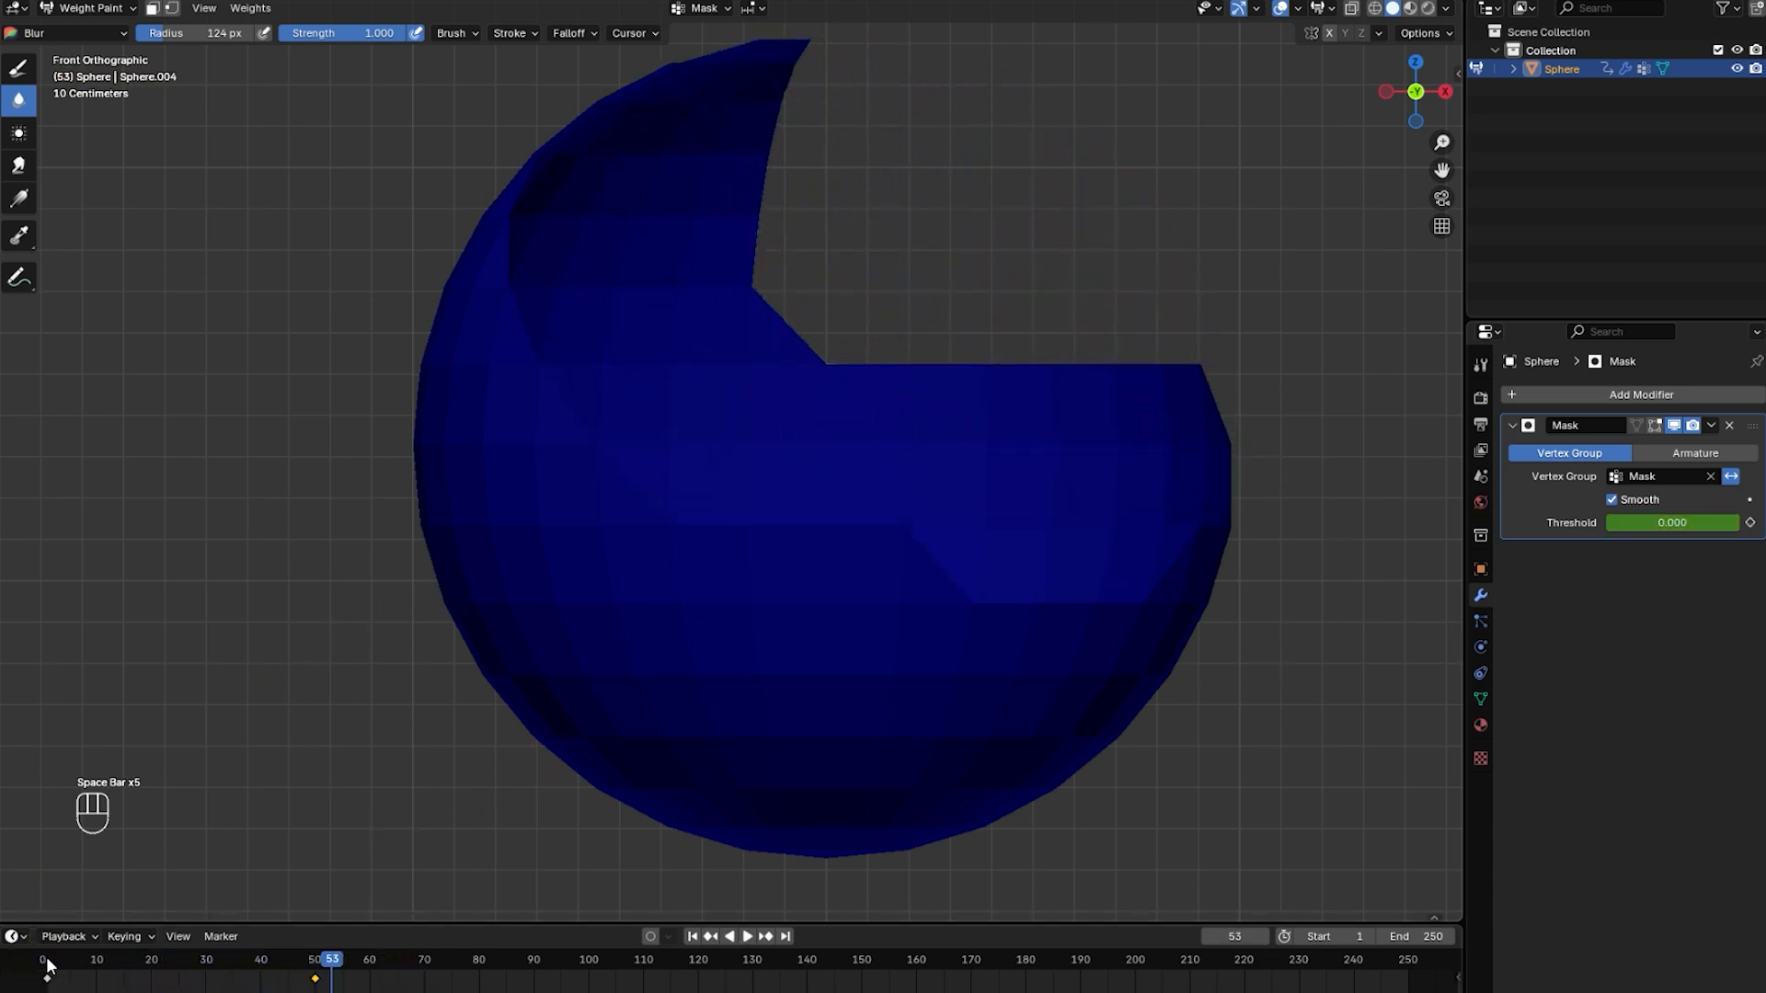
# Switch the sphere to Object Mode and inspect it in wireframe and solid shading.
pyautogui.click(85, 8)
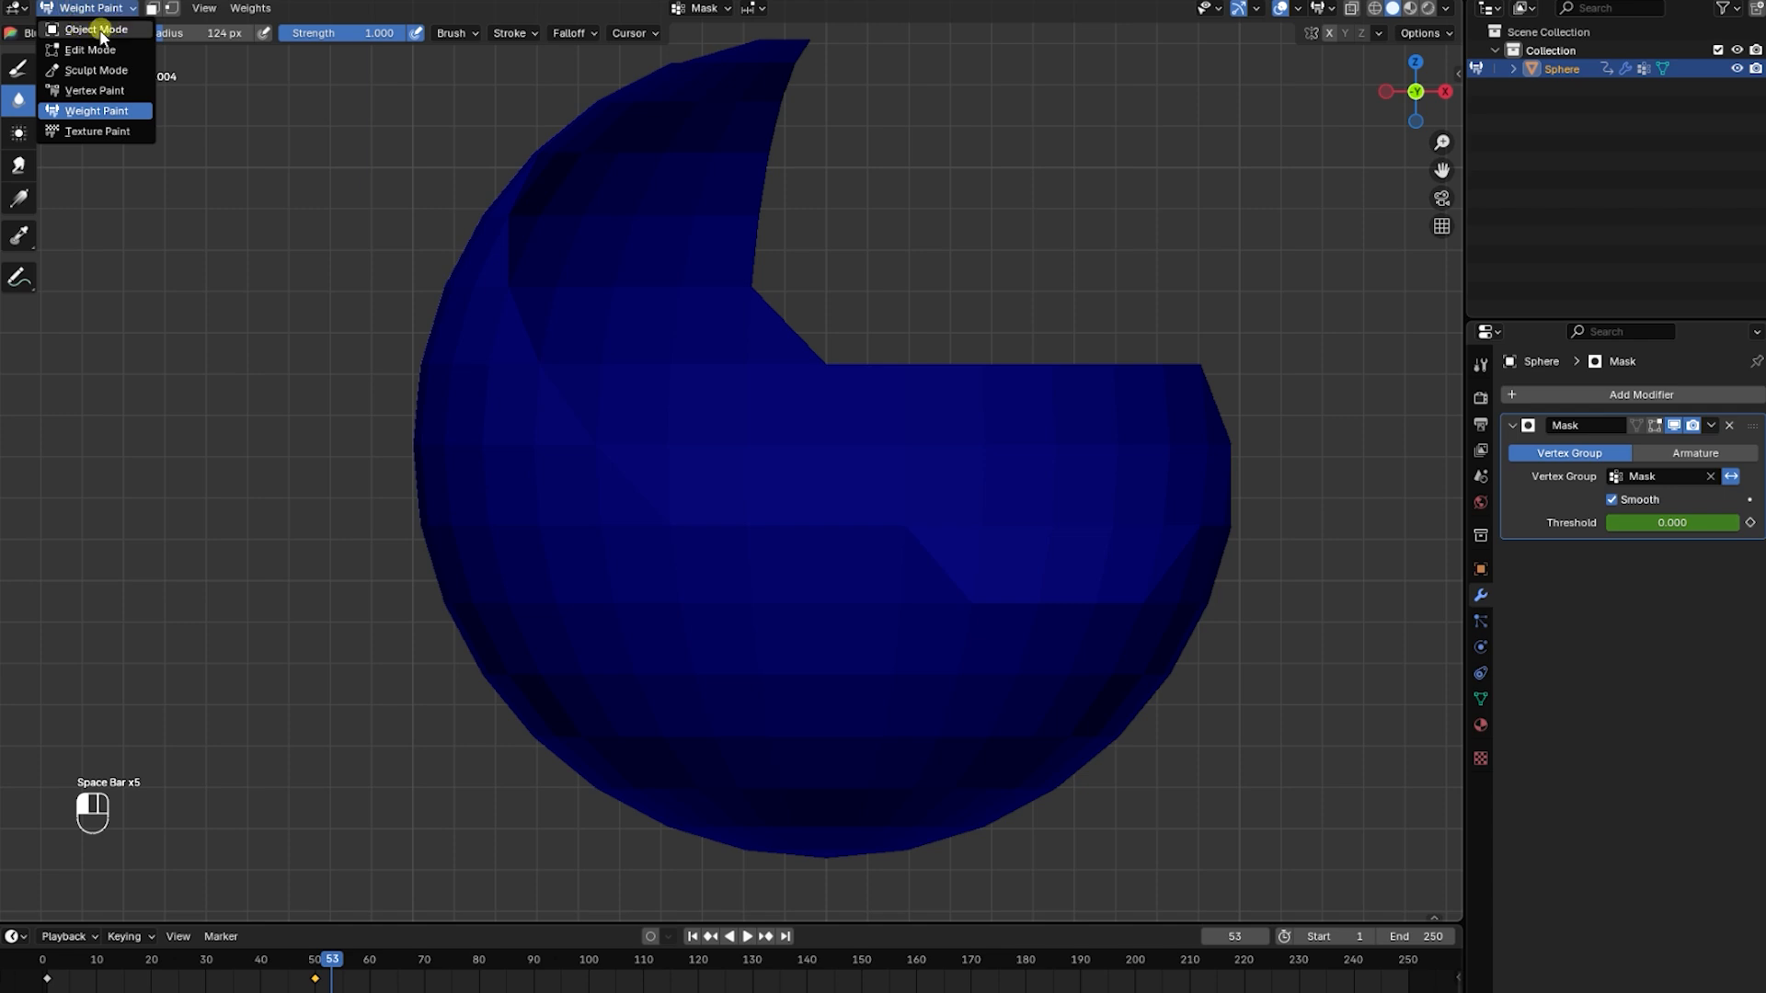
pyautogui.click(97, 29)
pyautogui.scroll(-4, 1040, 635)
pyautogui.hotkey('shift', 'z')
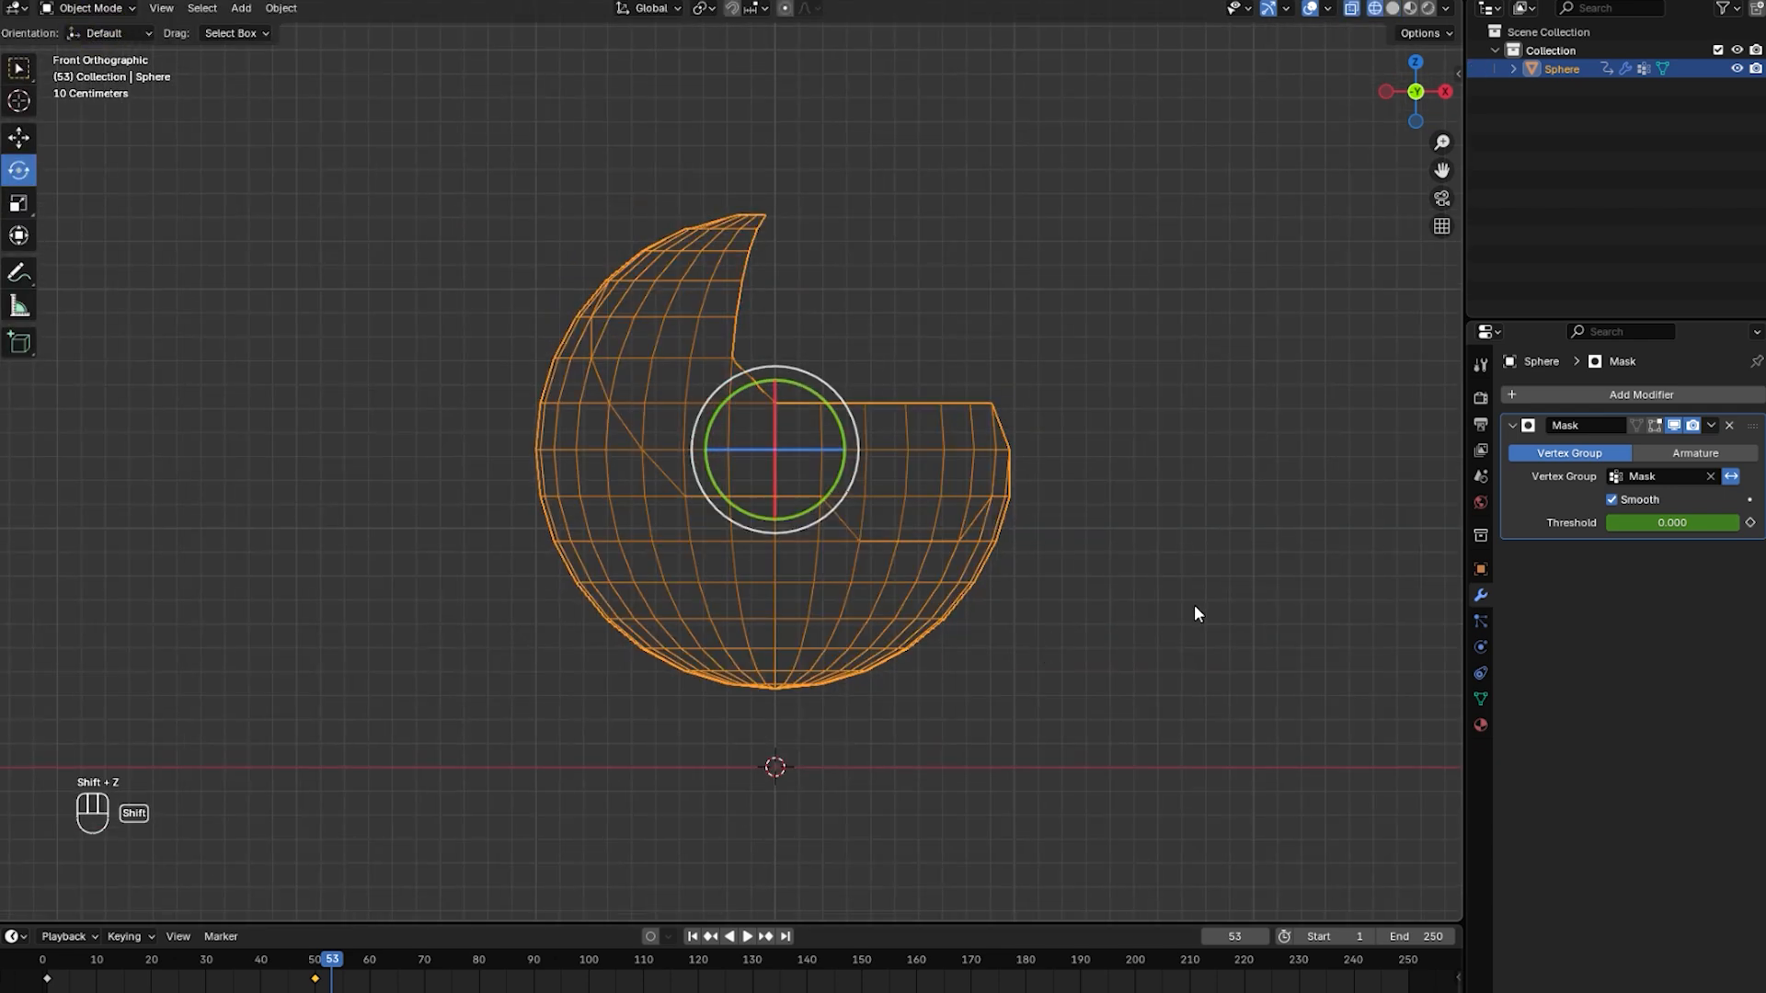
pyautogui.hotkey('shift', 'z')
pyautogui.moveTo(1249, 570)
pyautogui.mouseDown(button='middle')
pyautogui.moveTo(1161, 629)
pyautogui.moveTo(610, 374)
pyautogui.mouseUp(button='middle')
# Compare the masked edge with the Mask modifier's Smooth option off and on.
pyautogui.click(1611, 500)
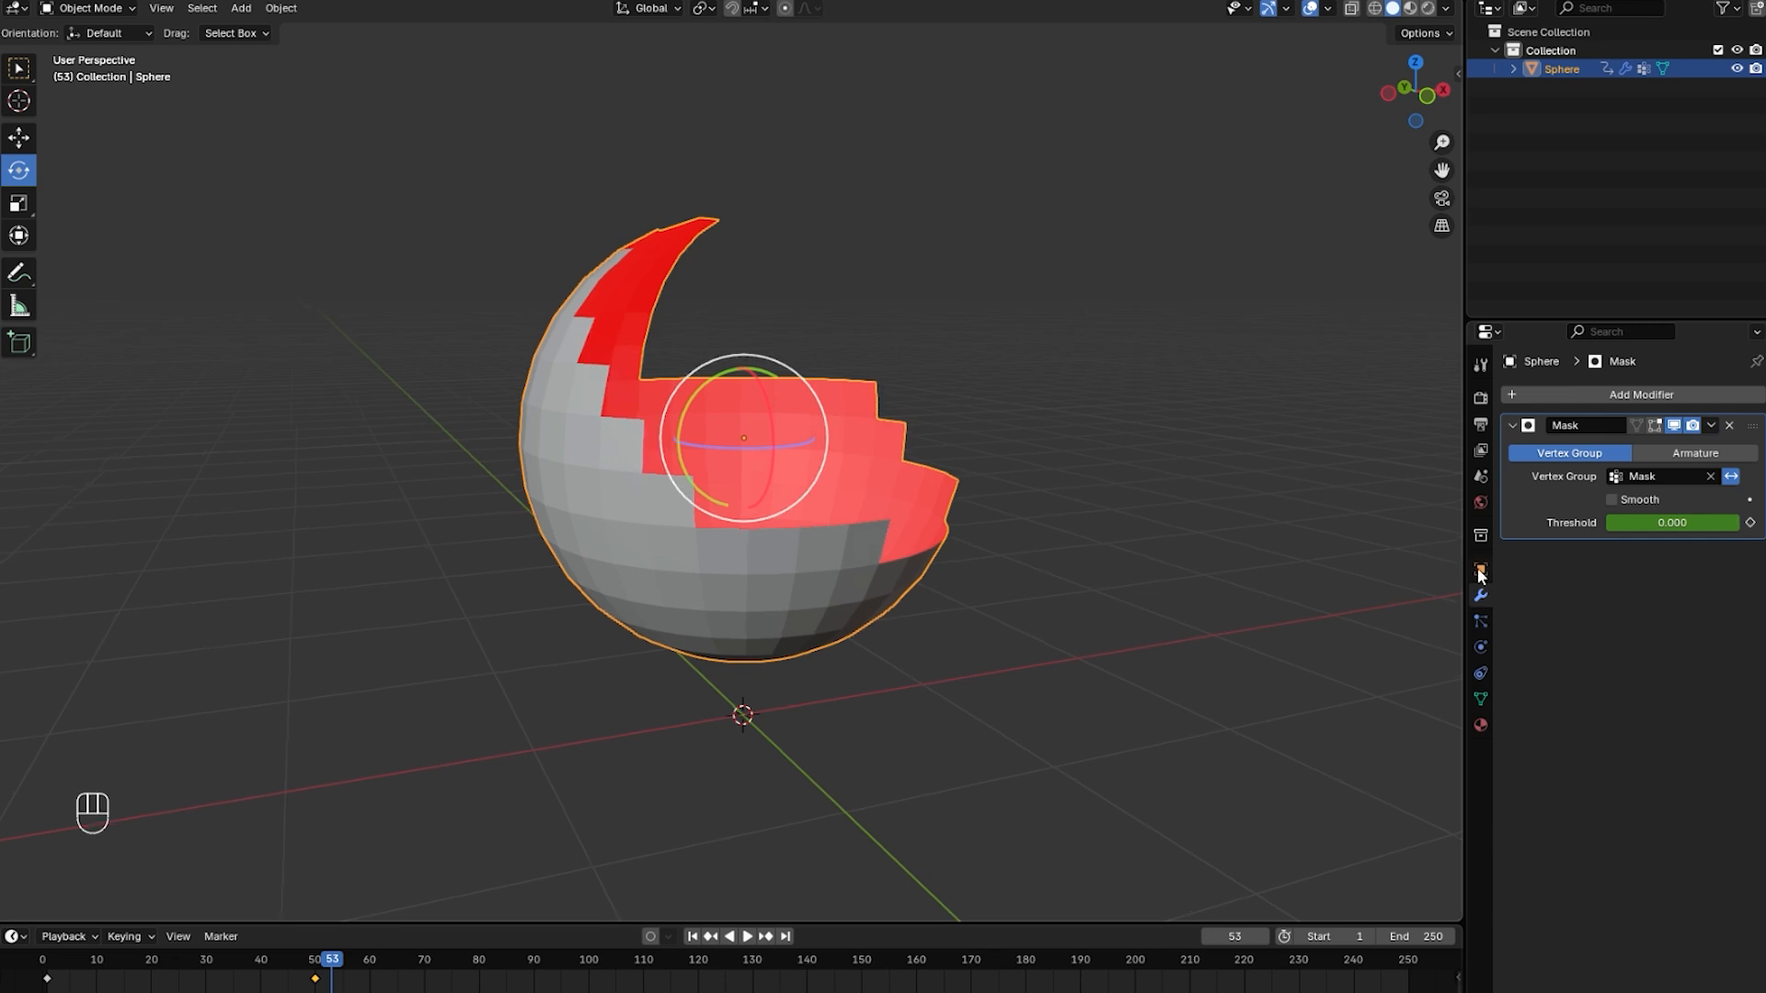
pyautogui.click(1612, 499)
pyautogui.moveTo(791, 507); pyautogui.dragTo(720, 245, button='middle')
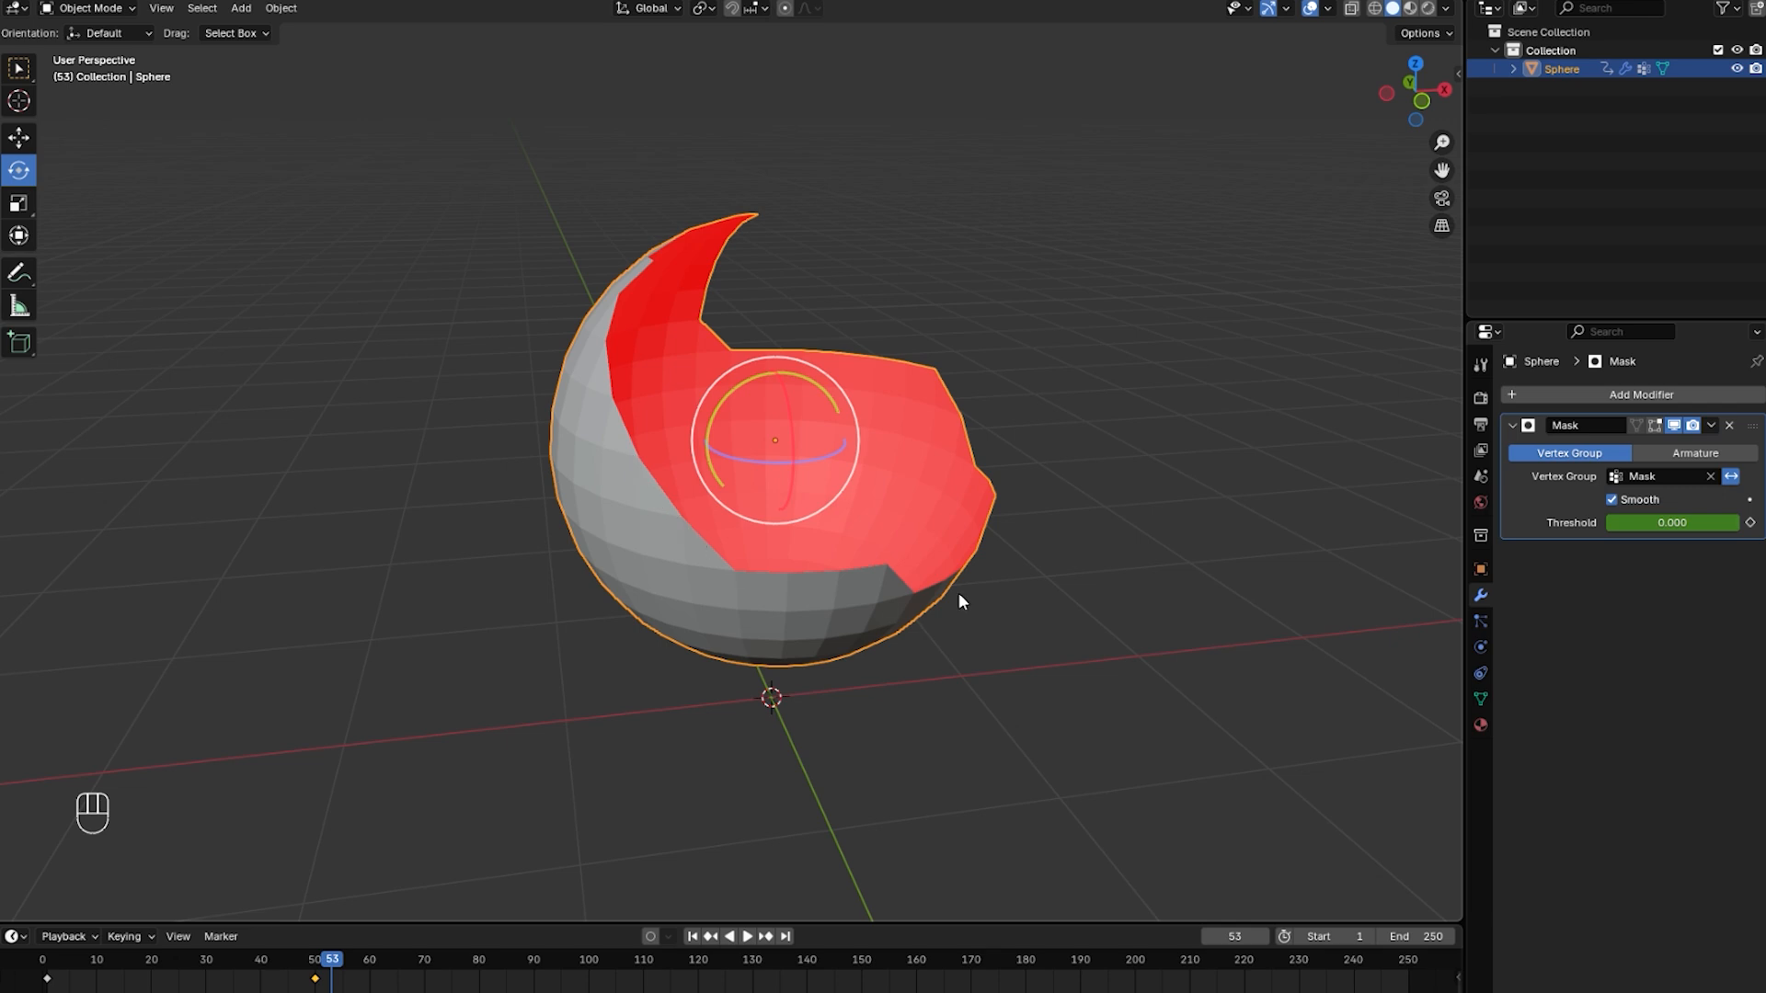
pyautogui.moveTo(958, 601); pyautogui.dragTo(965, 631, button='middle')
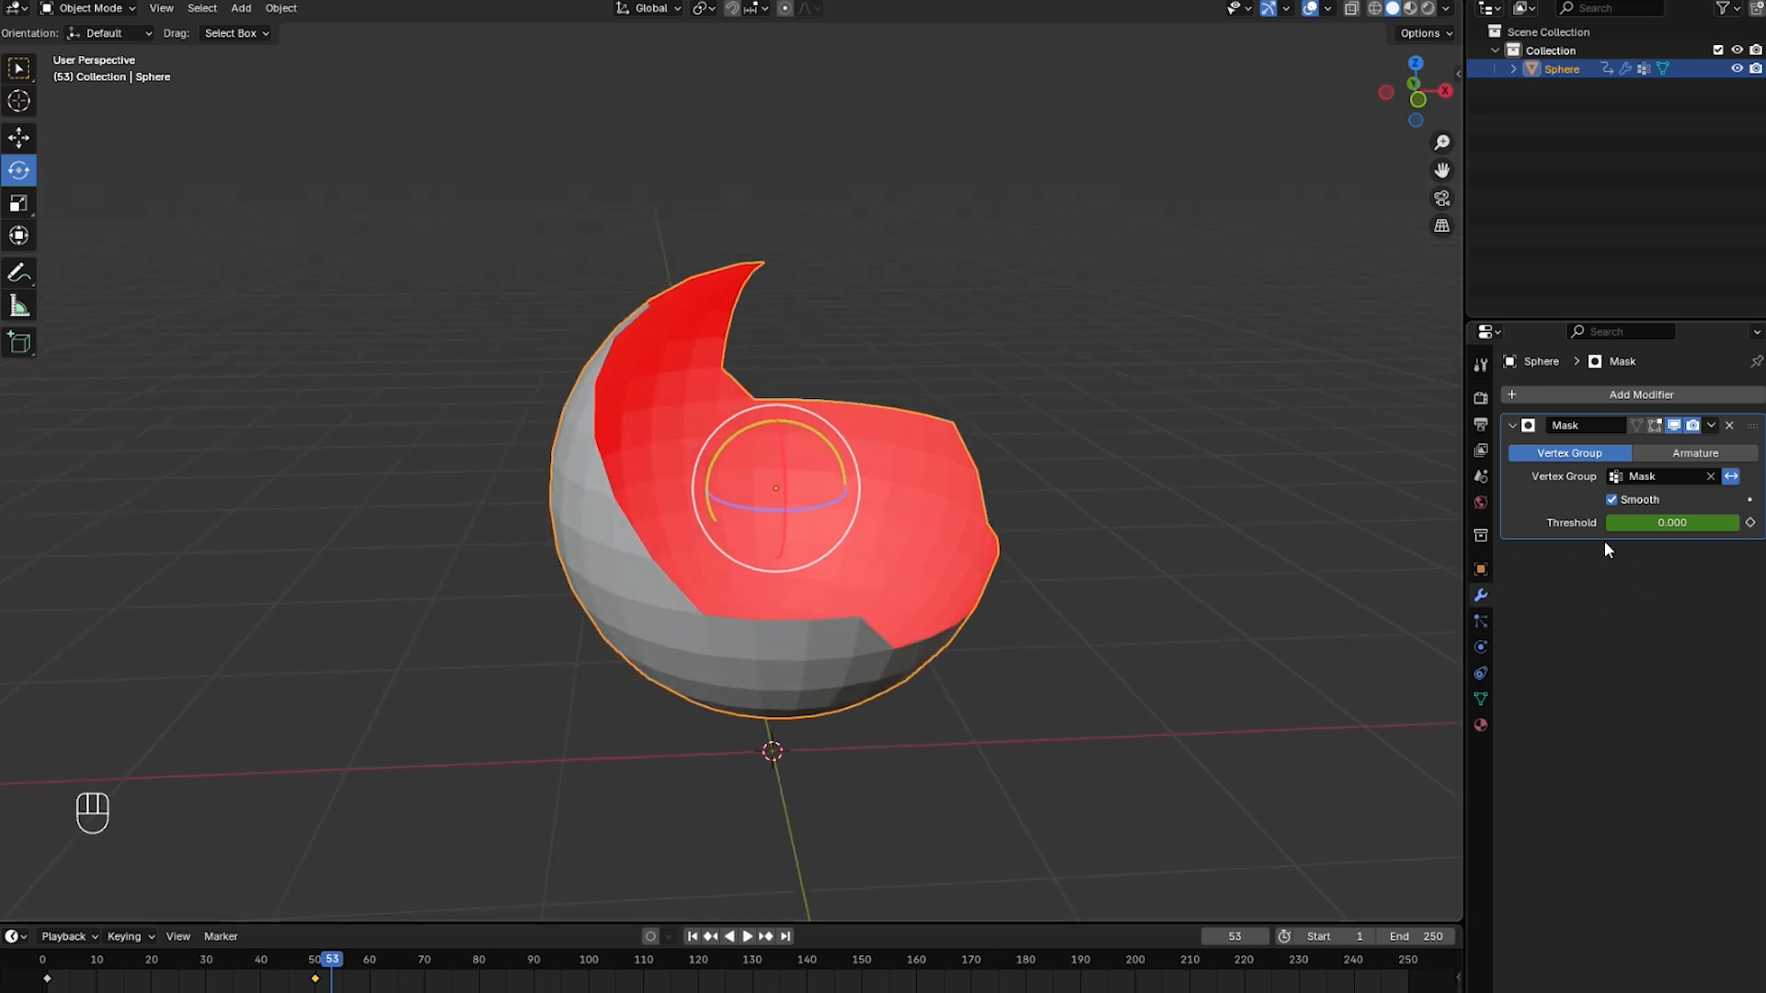
# Switch the Mask modifier's mode from Vertex Group to Armature.
pyautogui.click(1692, 454)
pyautogui.moveTo(1062, 498)
pyautogui.mouseDown(button='middle')
pyautogui.moveTo(1052, 509)
pyautogui.moveTo(1041, 485)
pyautogui.mouseUp(button='middle')
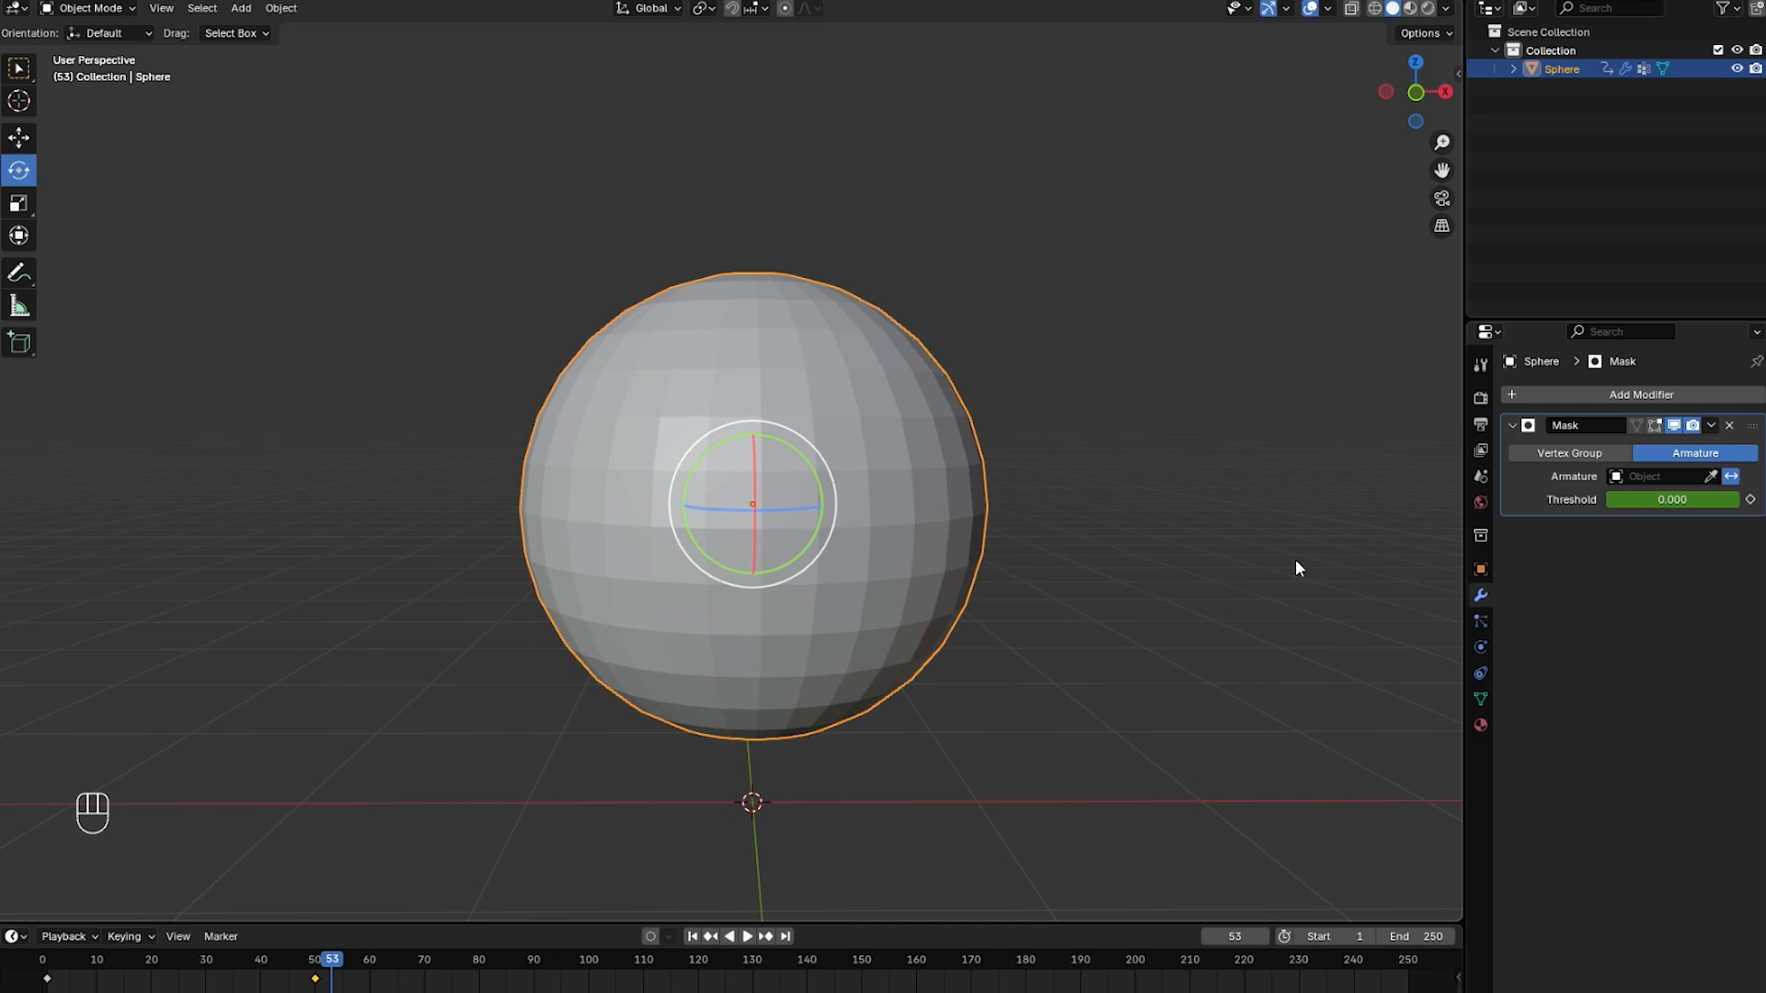
pyautogui.keyDown('shift'); pyautogui.moveTo(1085, 595); pyautogui.dragTo(1101, 586, button='middle'); pyautogui.keyUp('shift')
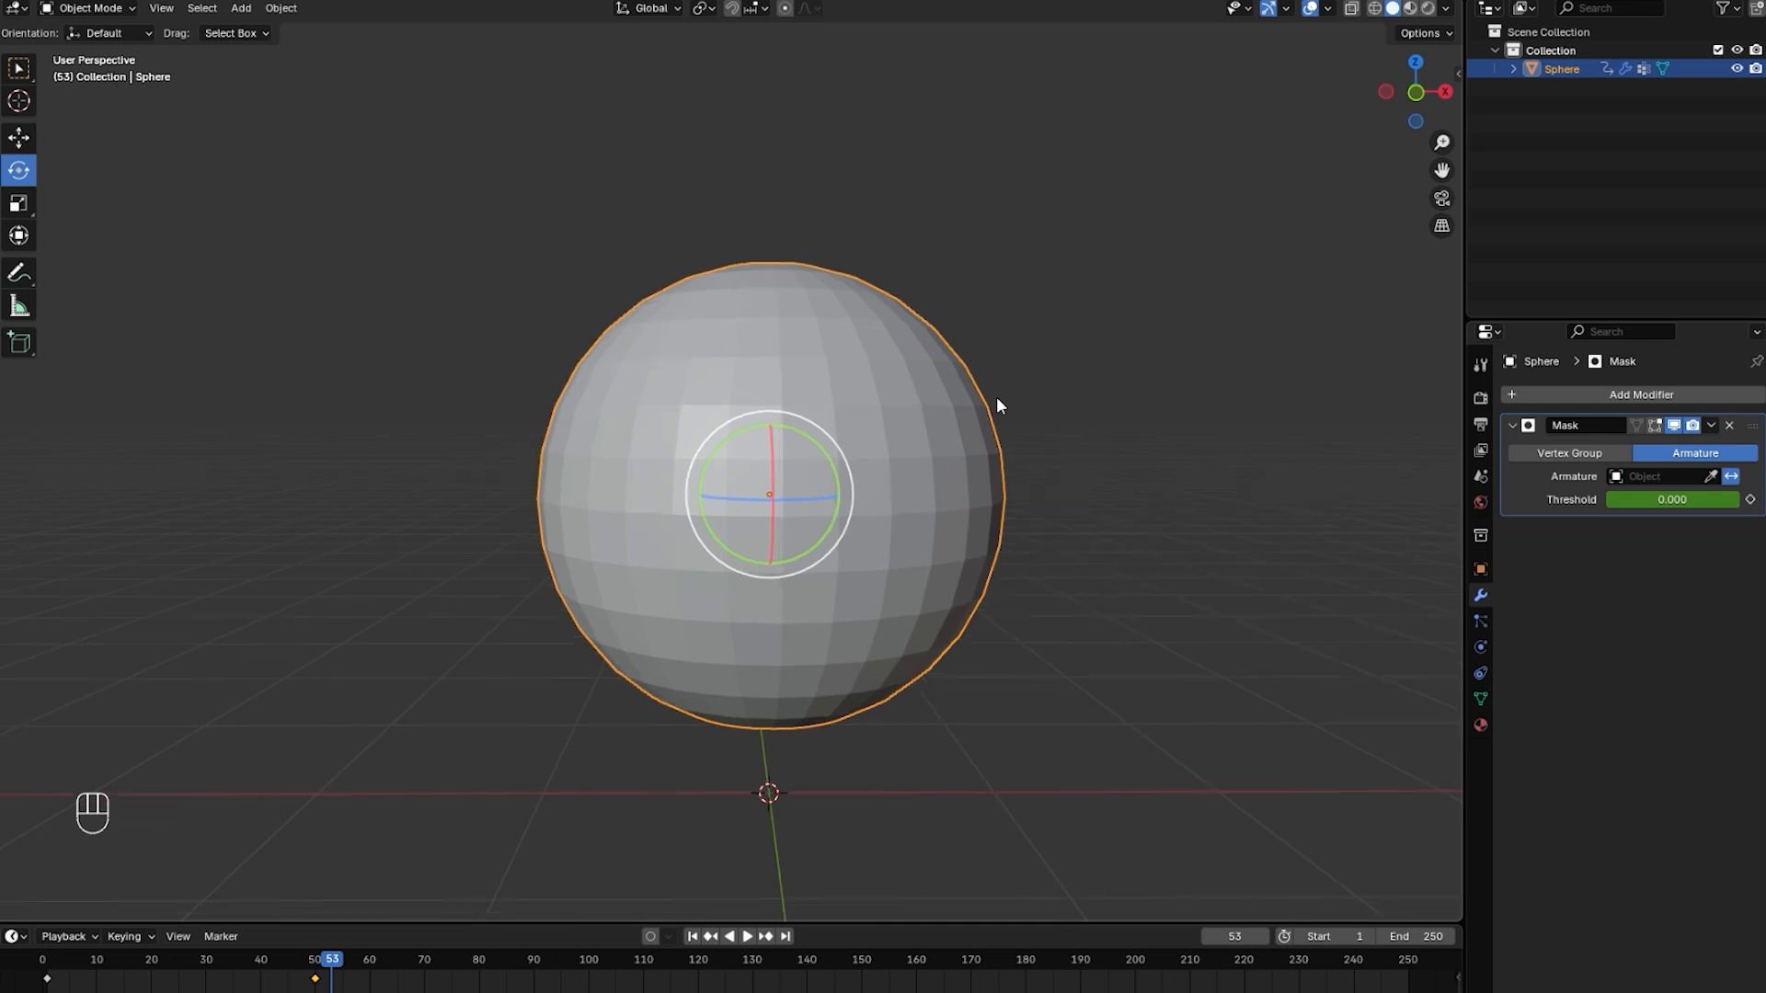
pyautogui.scroll(-2, 1039, 499)
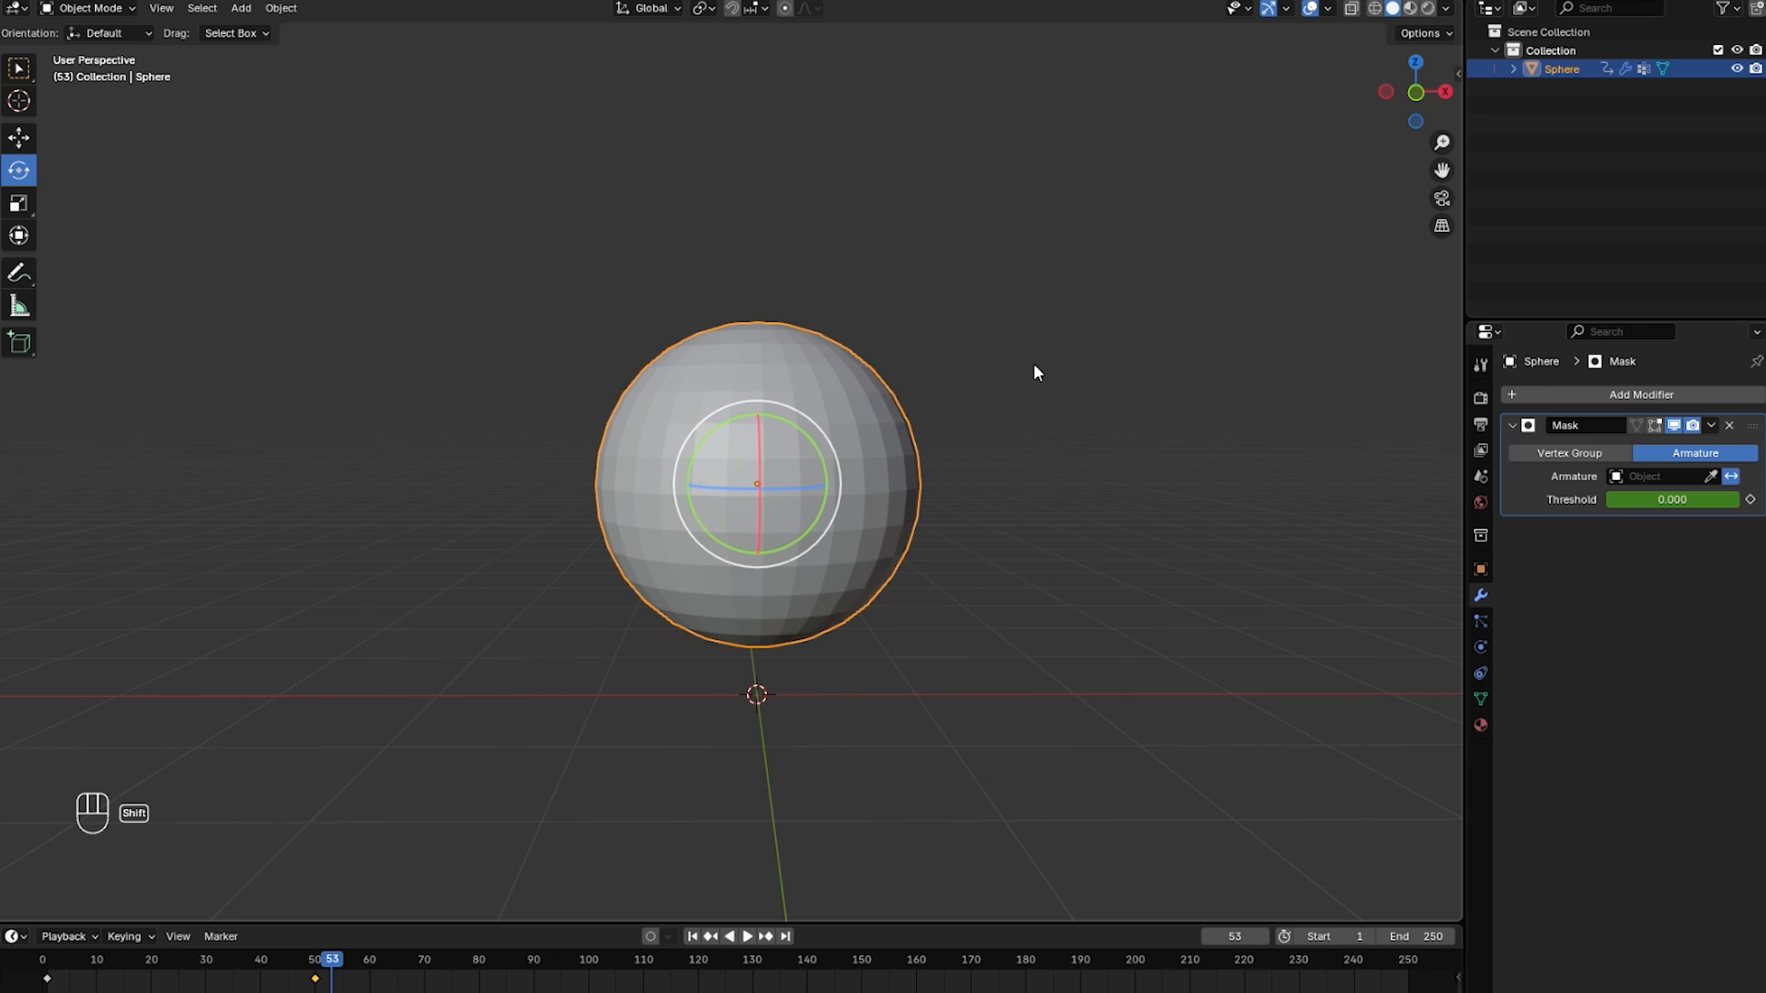
# Add an armature at the world origin and enter its Edit Mode.
pyautogui.hotkey('shift', 'a')
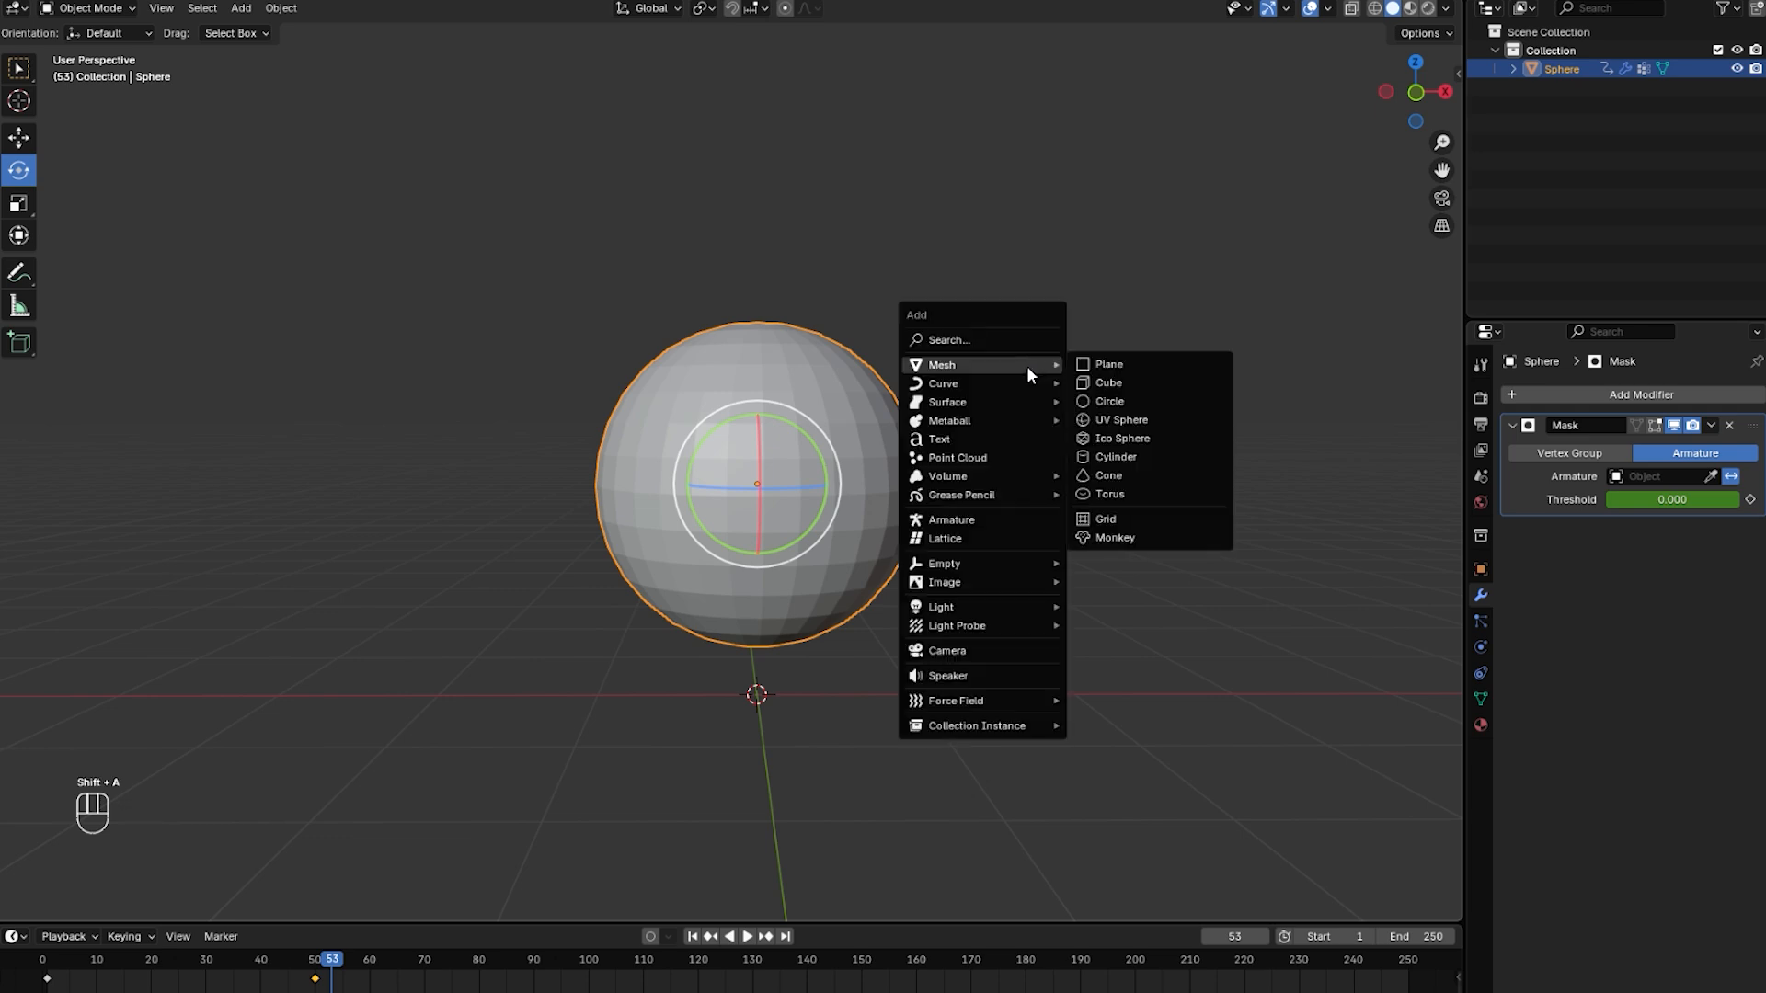
pyautogui.click(1008, 521)
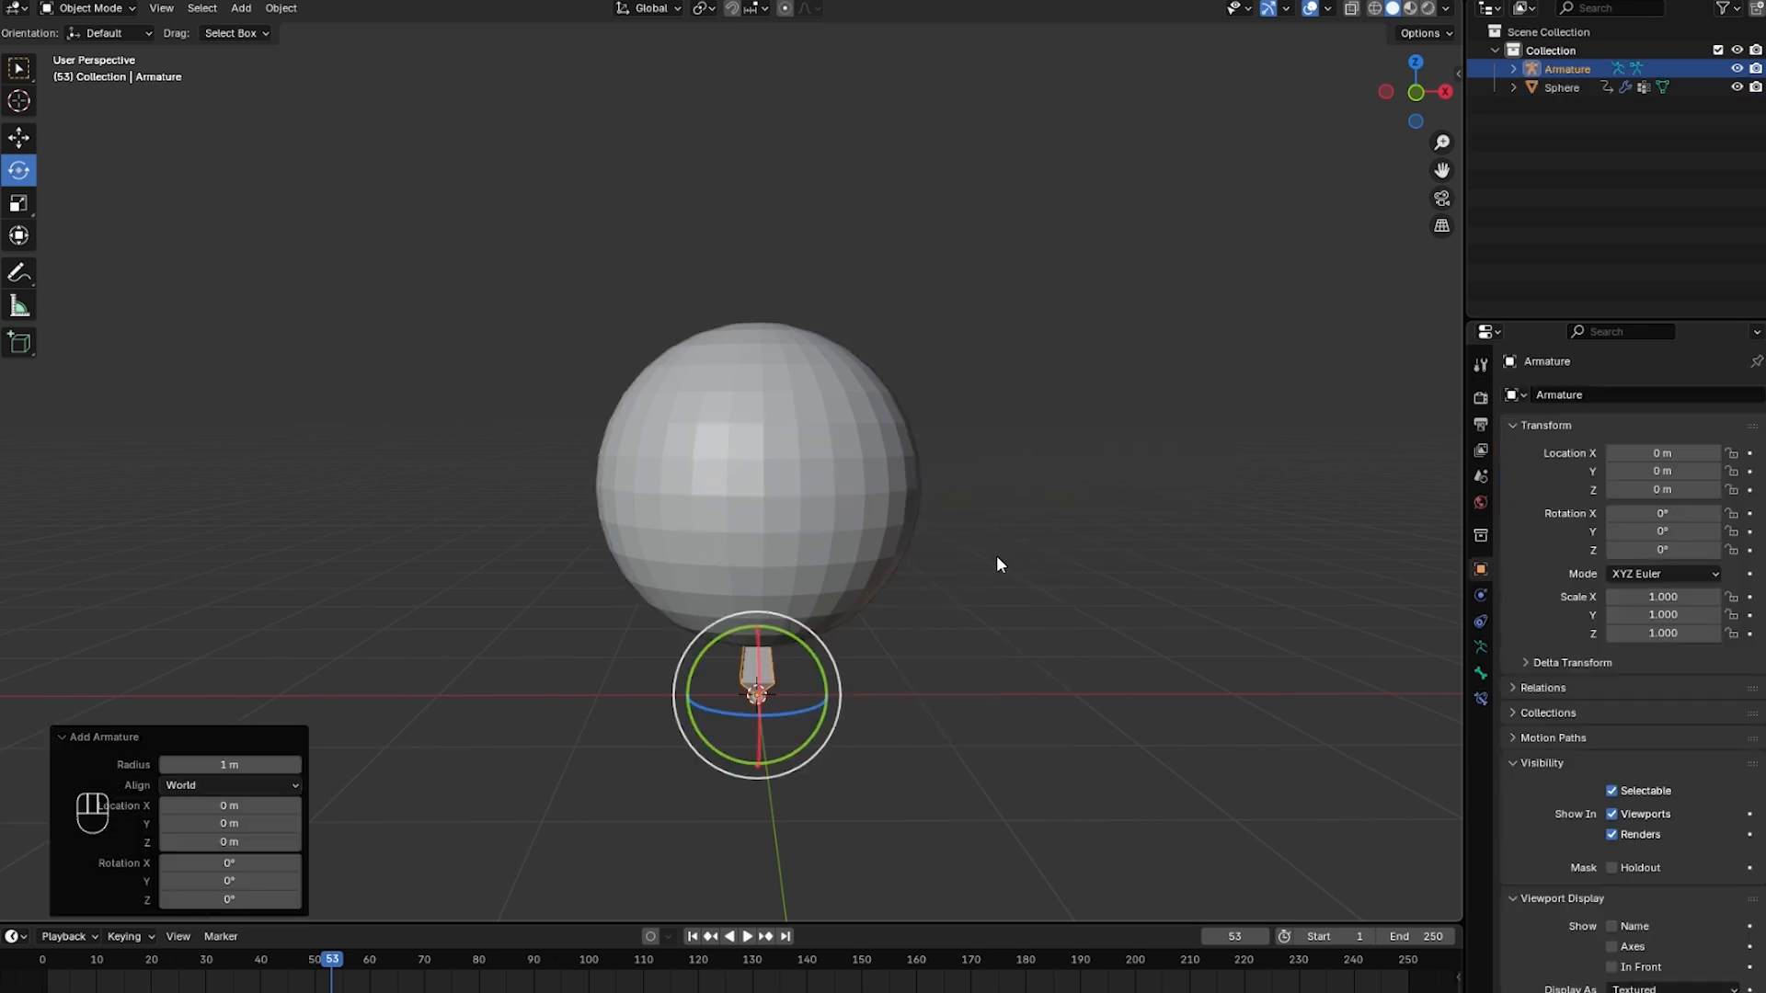
pyautogui.press('Tab')
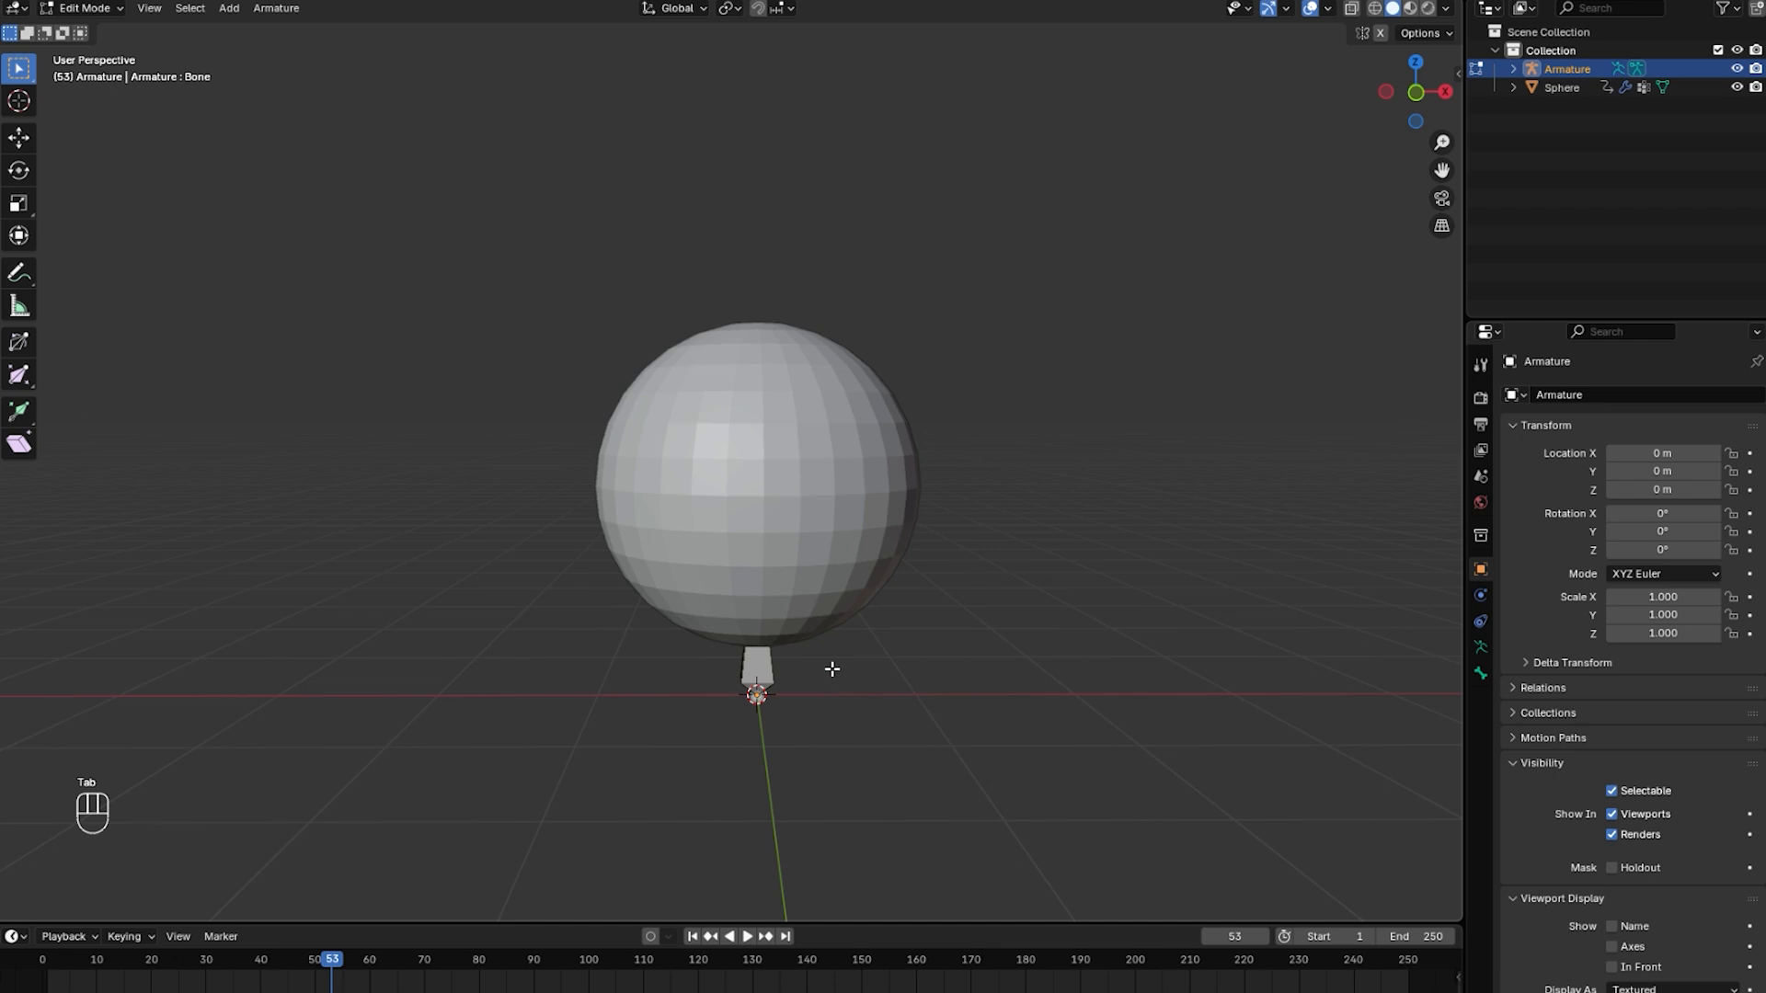
# Enable In Front in the armature's viewport display settings.
pyautogui.click(1478, 650)
pyautogui.click(1543, 714)
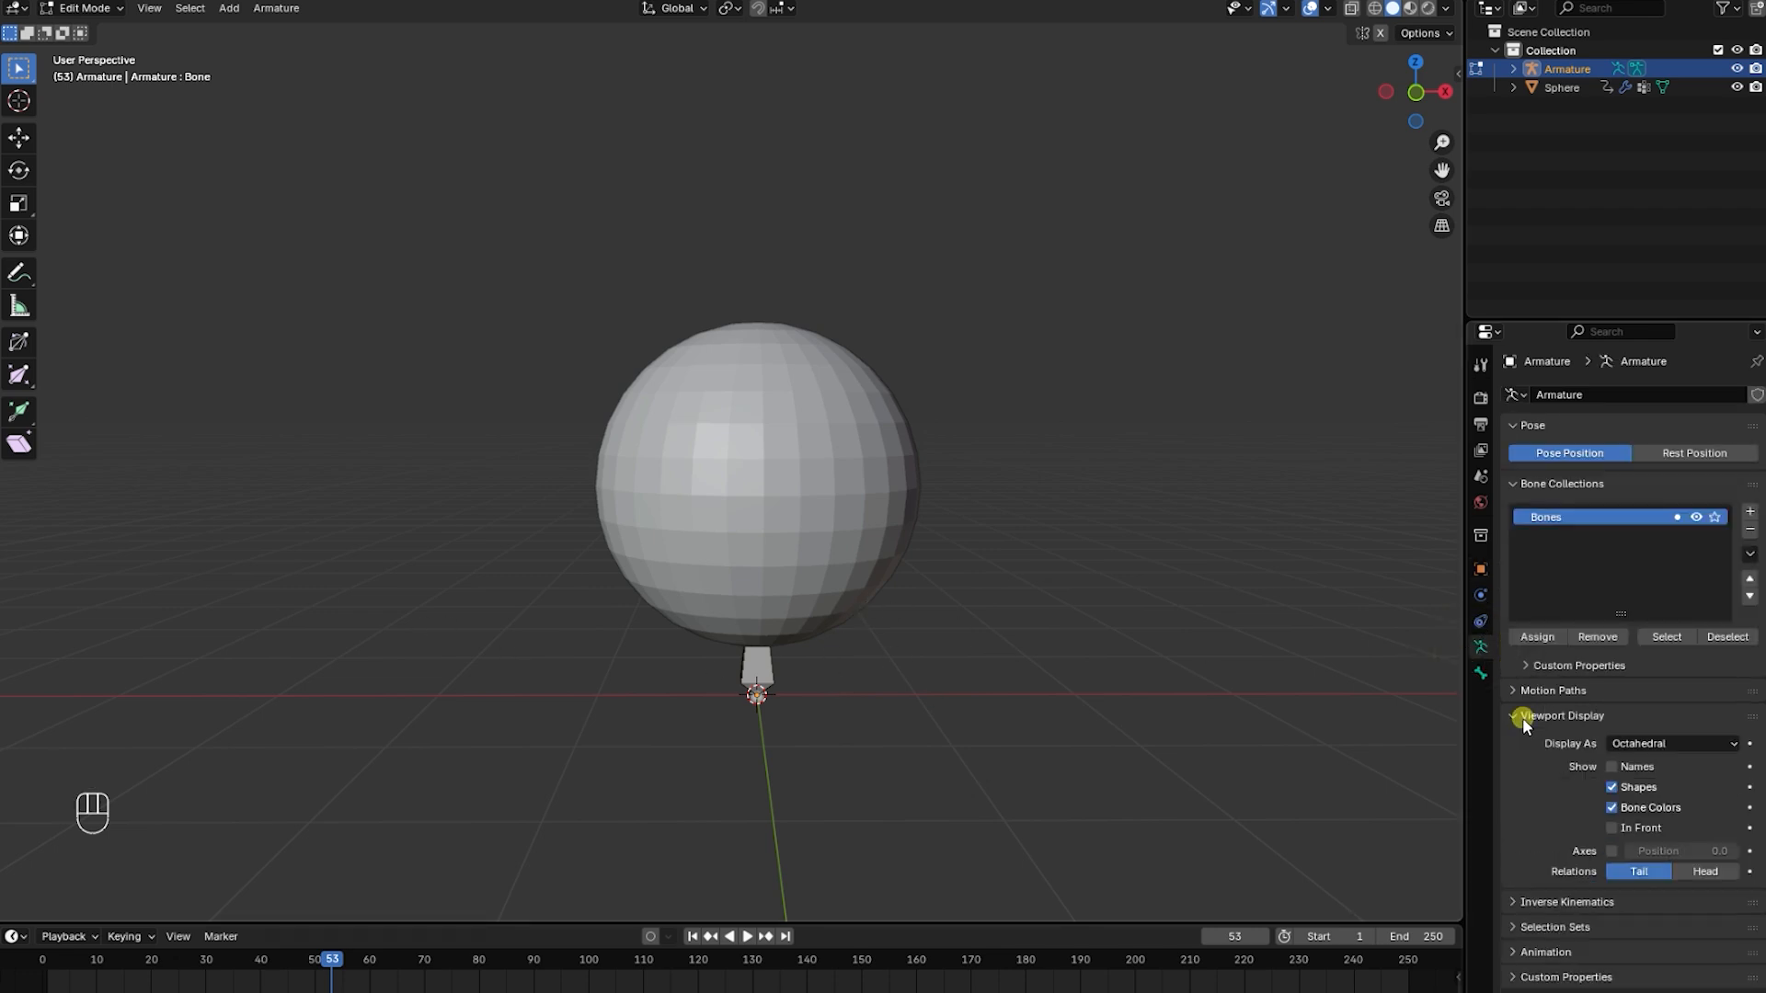
pyautogui.click(1611, 828)
pyautogui.moveTo(813, 552)
pyautogui.mouseDown(button='middle')
pyautogui.moveTo(793, 549)
pyautogui.moveTo(824, 547)
pyautogui.mouseUp(button='middle')
pyautogui.scroll(1, 793, 549)
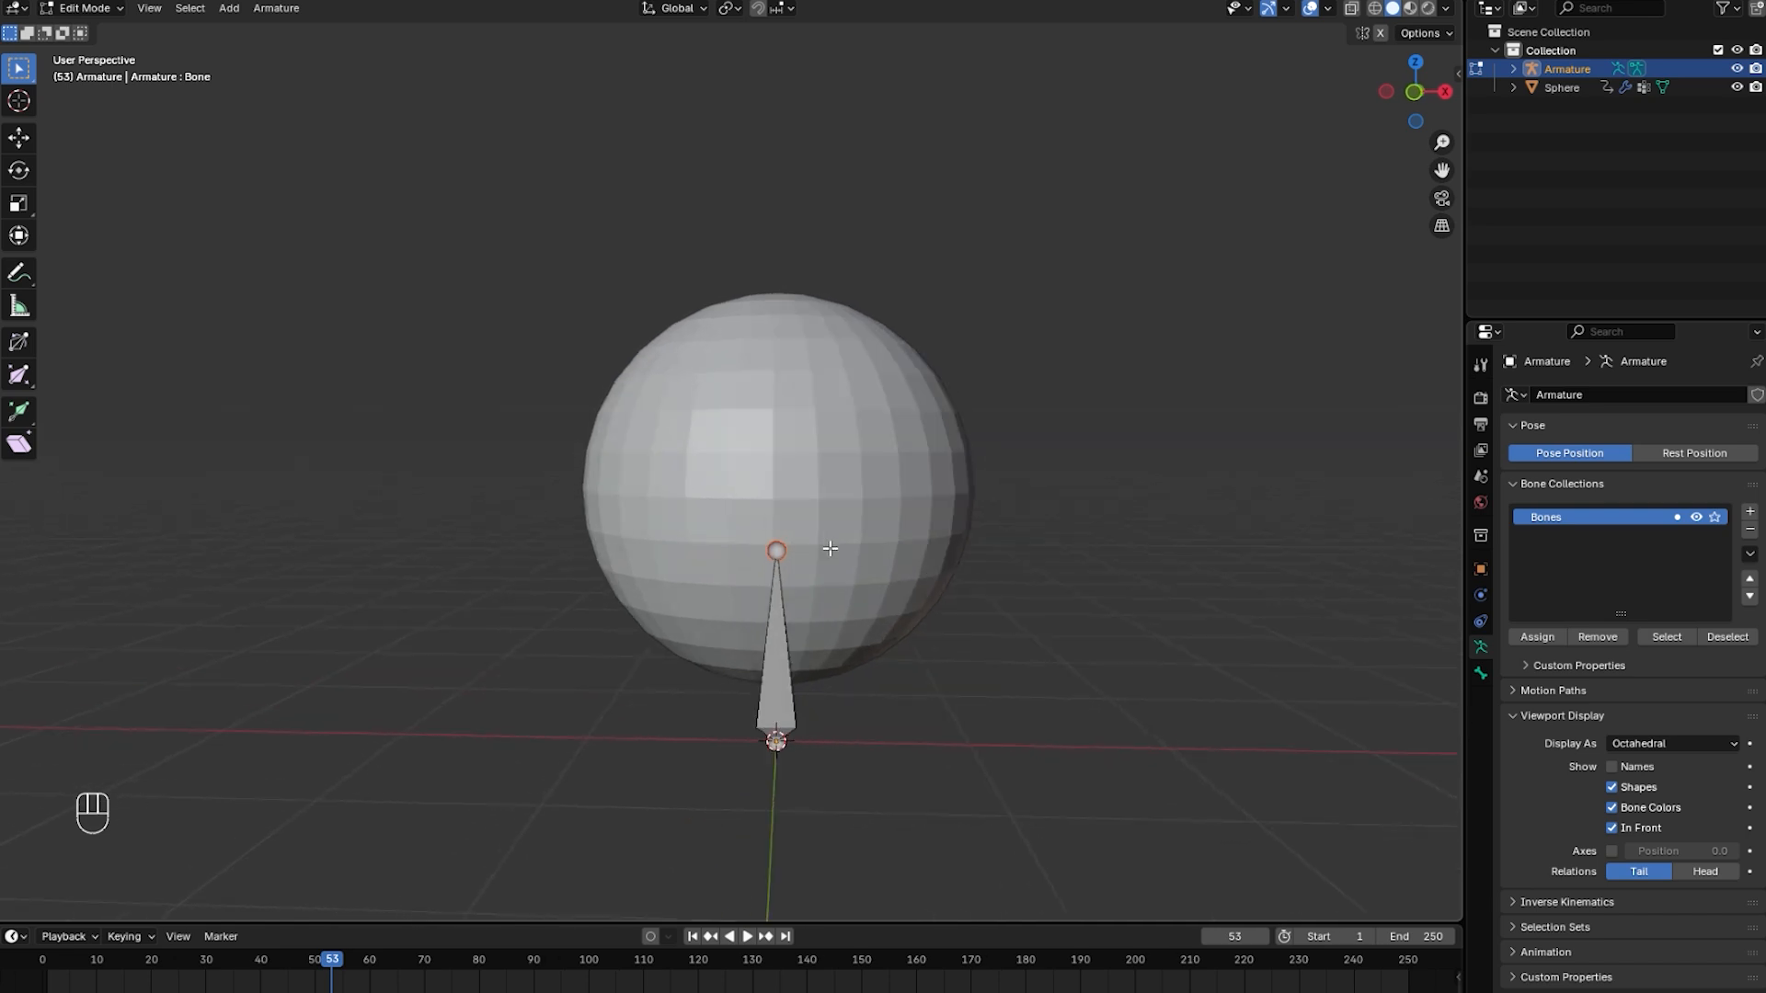
# Move the bone up along Z until its base sits at the bottom of the sphere.
pyautogui.click(774, 686)
pyautogui.press('g')
pyautogui.press('z')
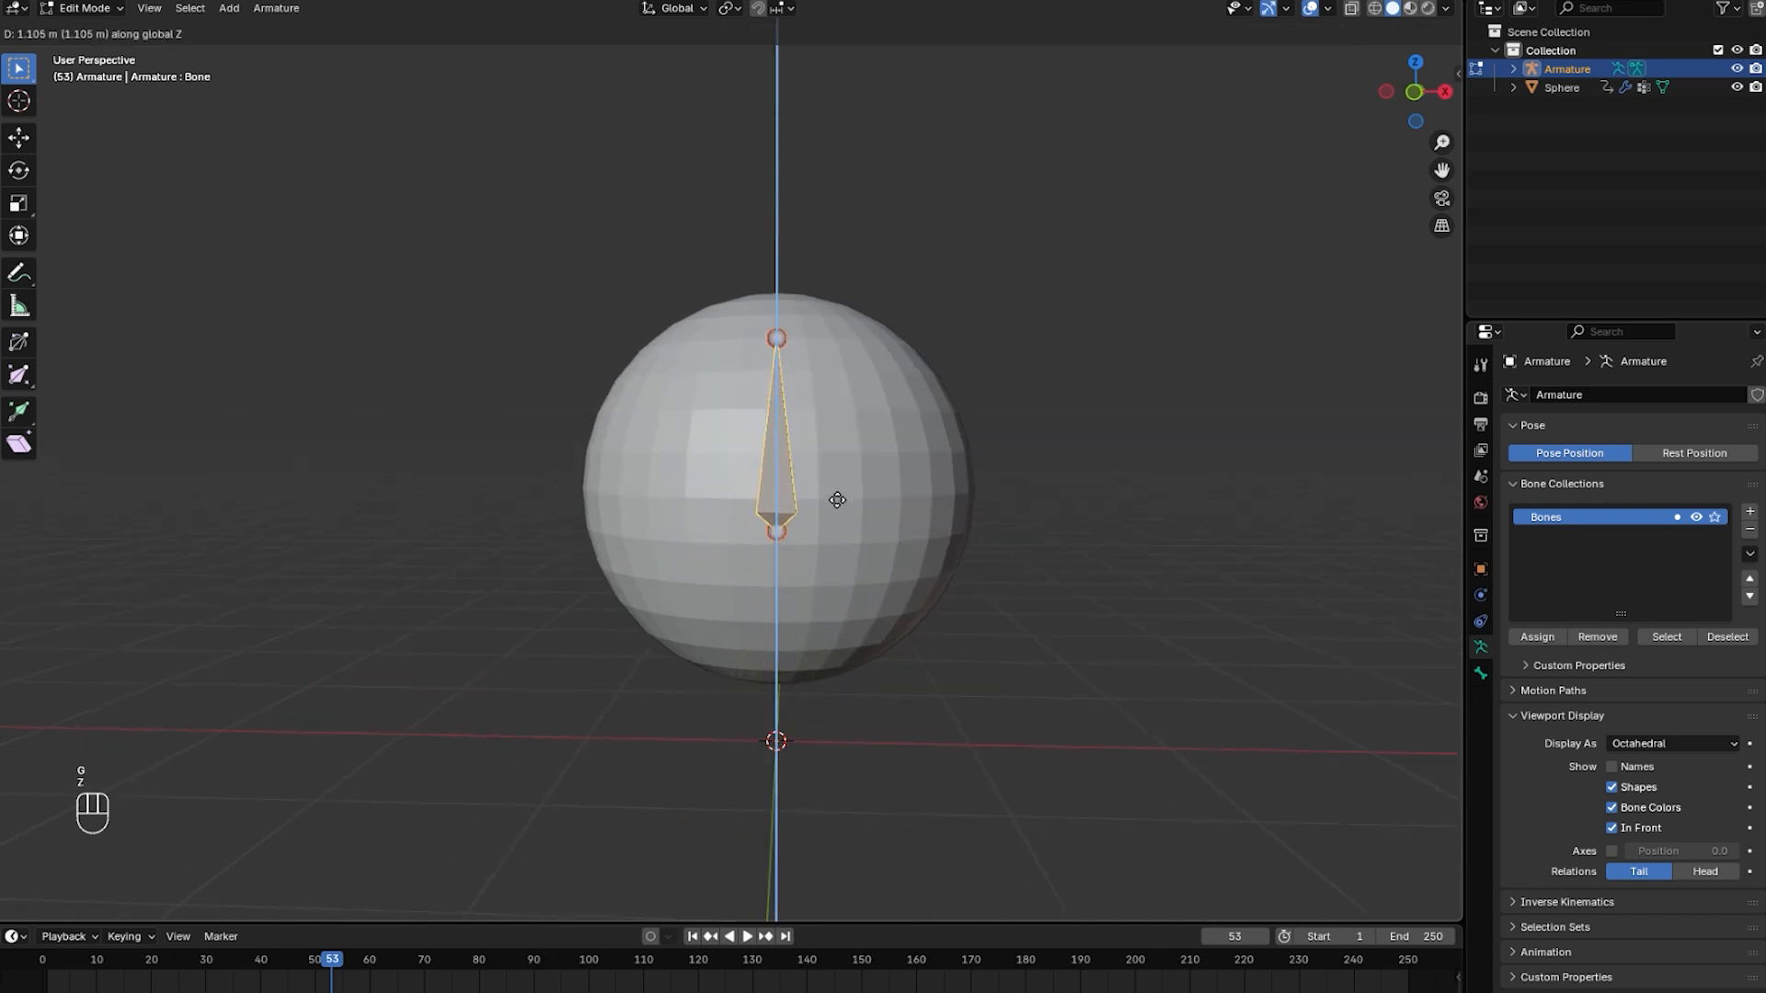
pyautogui.click(827, 651)
pyautogui.moveTo(826, 651)
pyautogui.mouseDown(button='middle')
pyautogui.moveTo(830, 638)
pyautogui.moveTo(814, 655)
pyautogui.mouseUp(button='middle')
# Lower the bone's tip by about 0.039 m along Z to the sphere's centre.
pyautogui.click(783, 480)
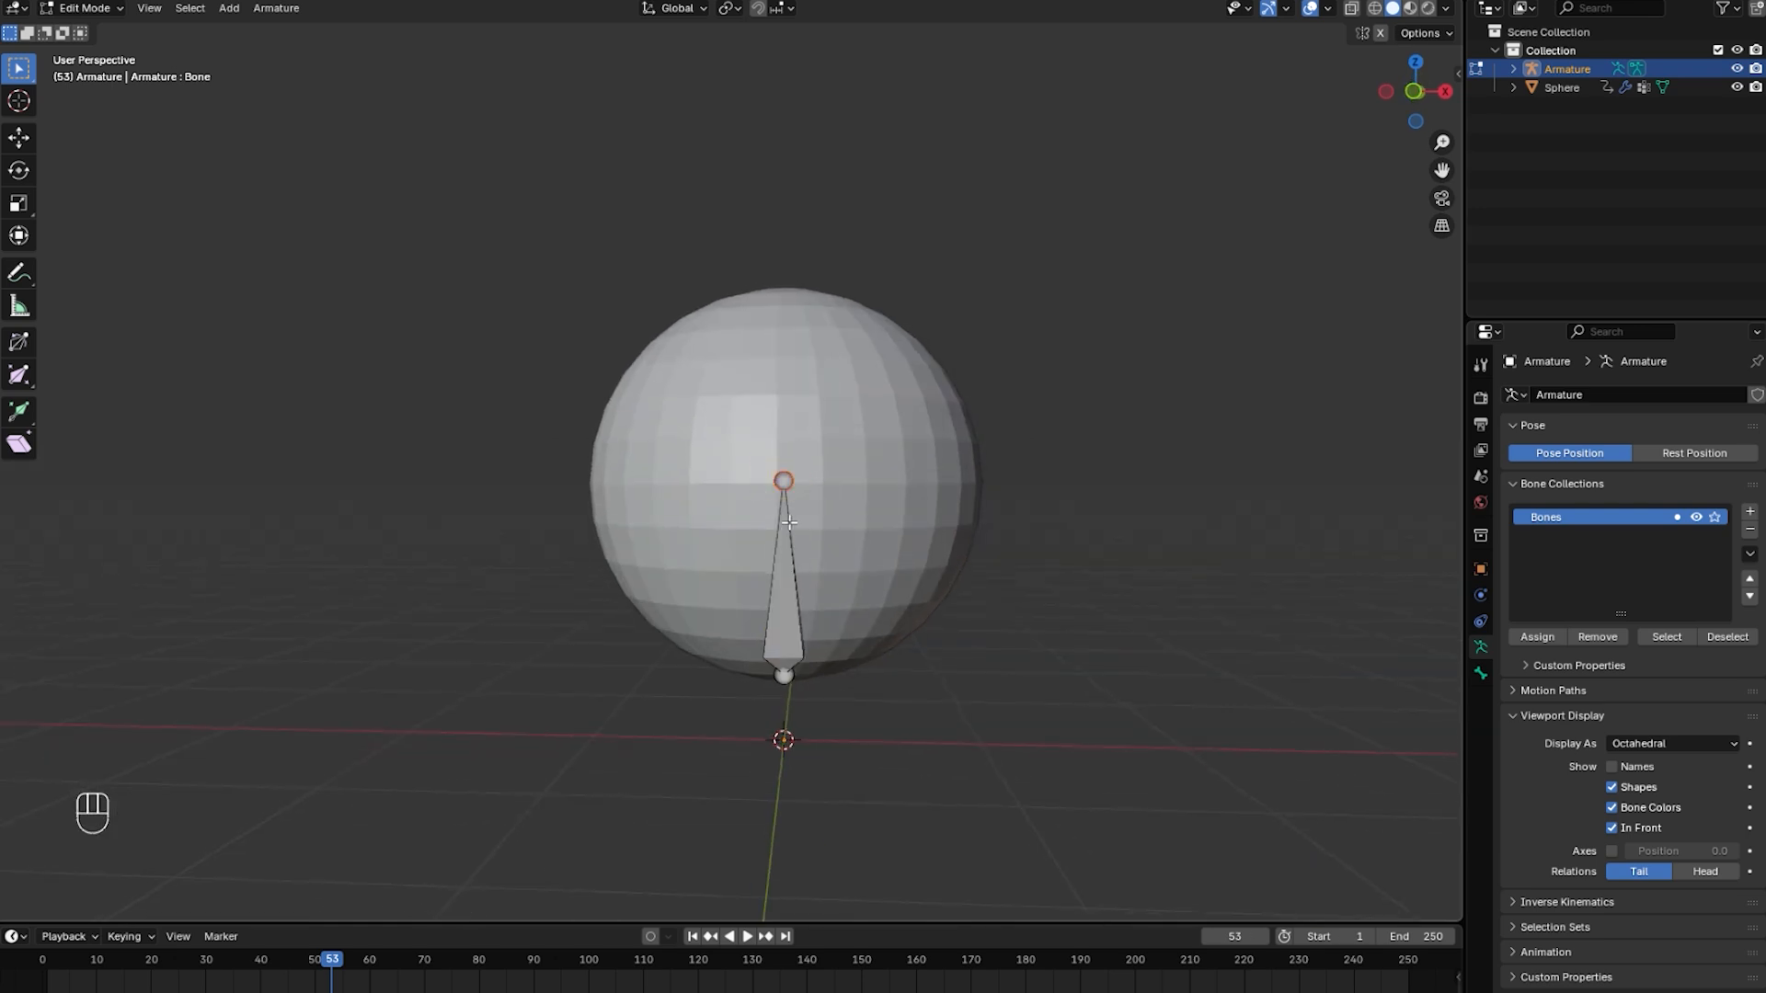
pyautogui.press('g')
pyautogui.press('z')
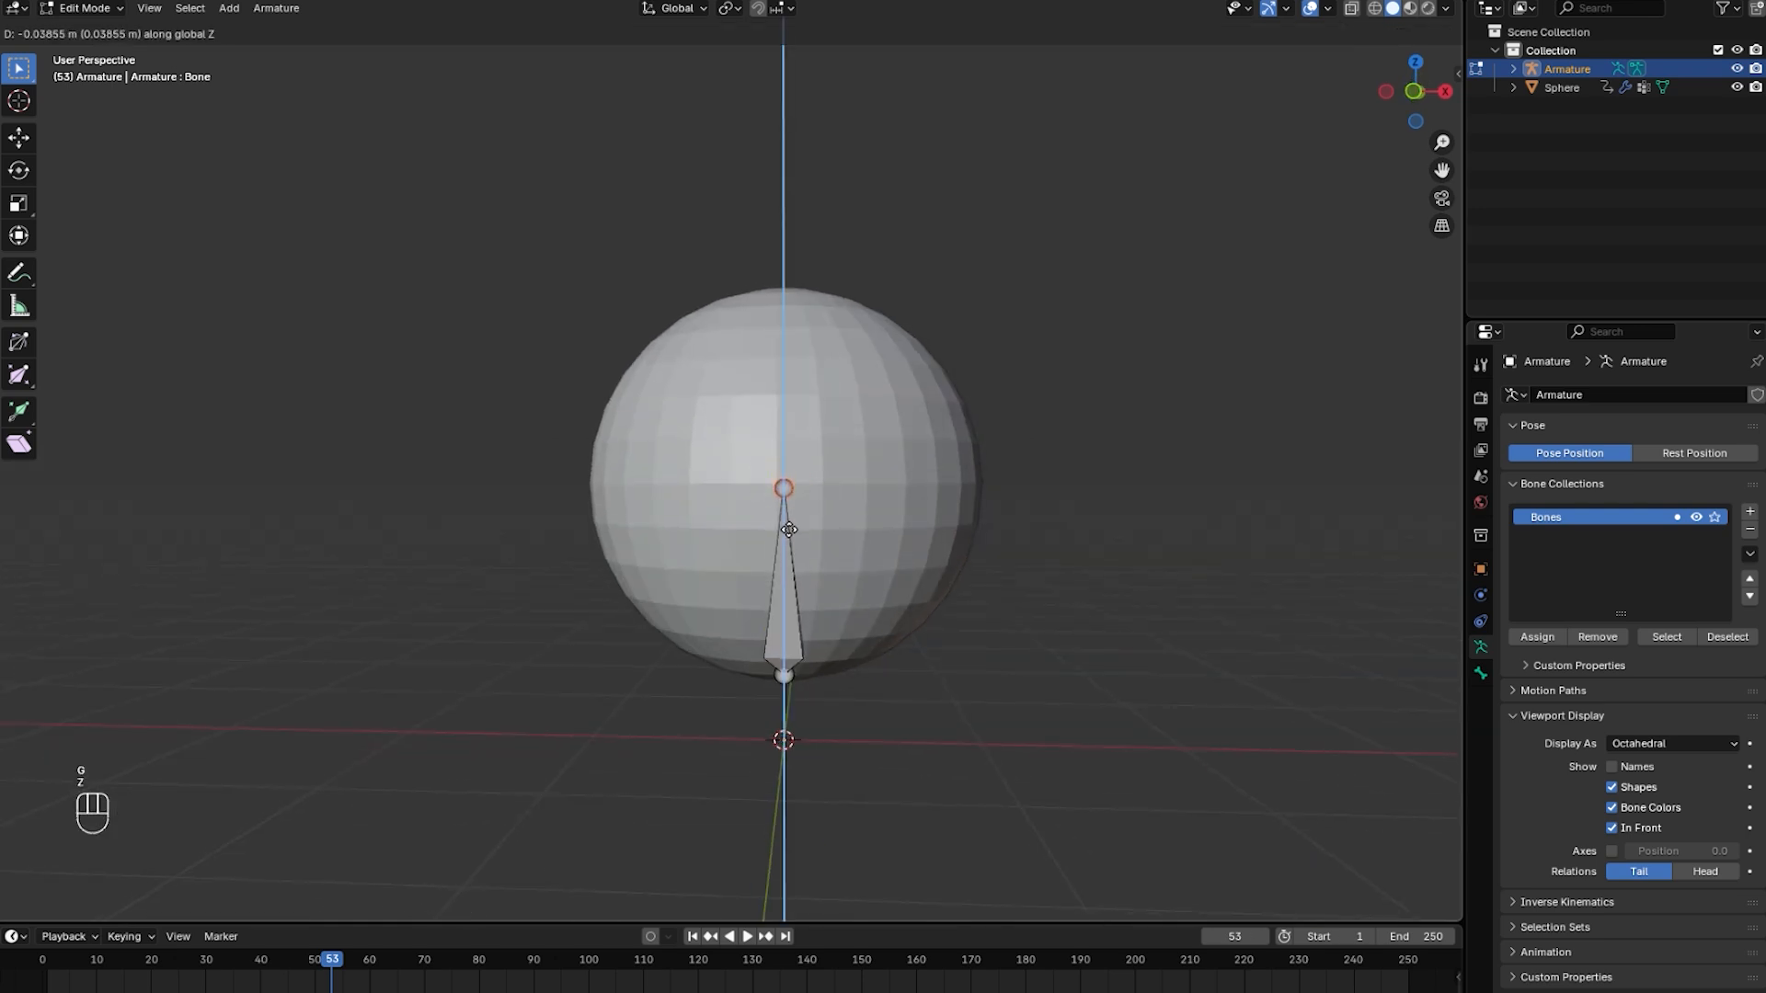
pyautogui.click(789, 529)
# Extrude a second bone about 1.04 m up along Z to the top of the sphere and return to Object Mode.
pyautogui.press('e')
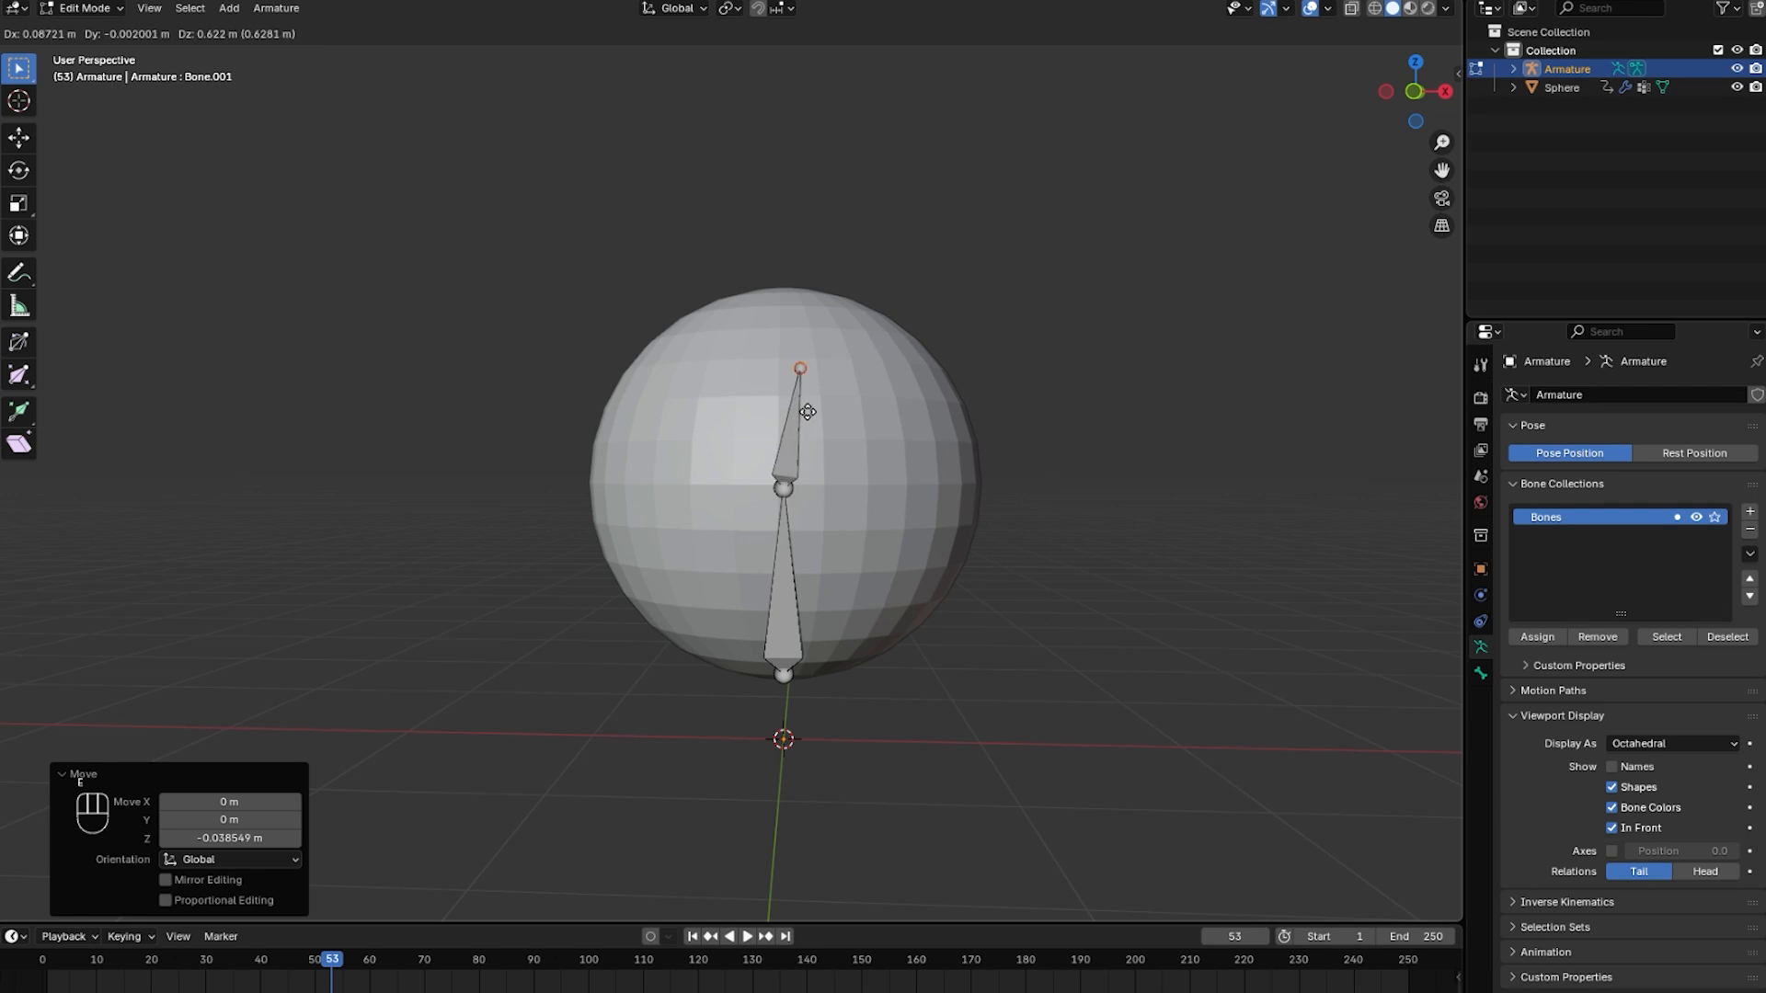
pyautogui.press('z')
pyautogui.click(801, 330)
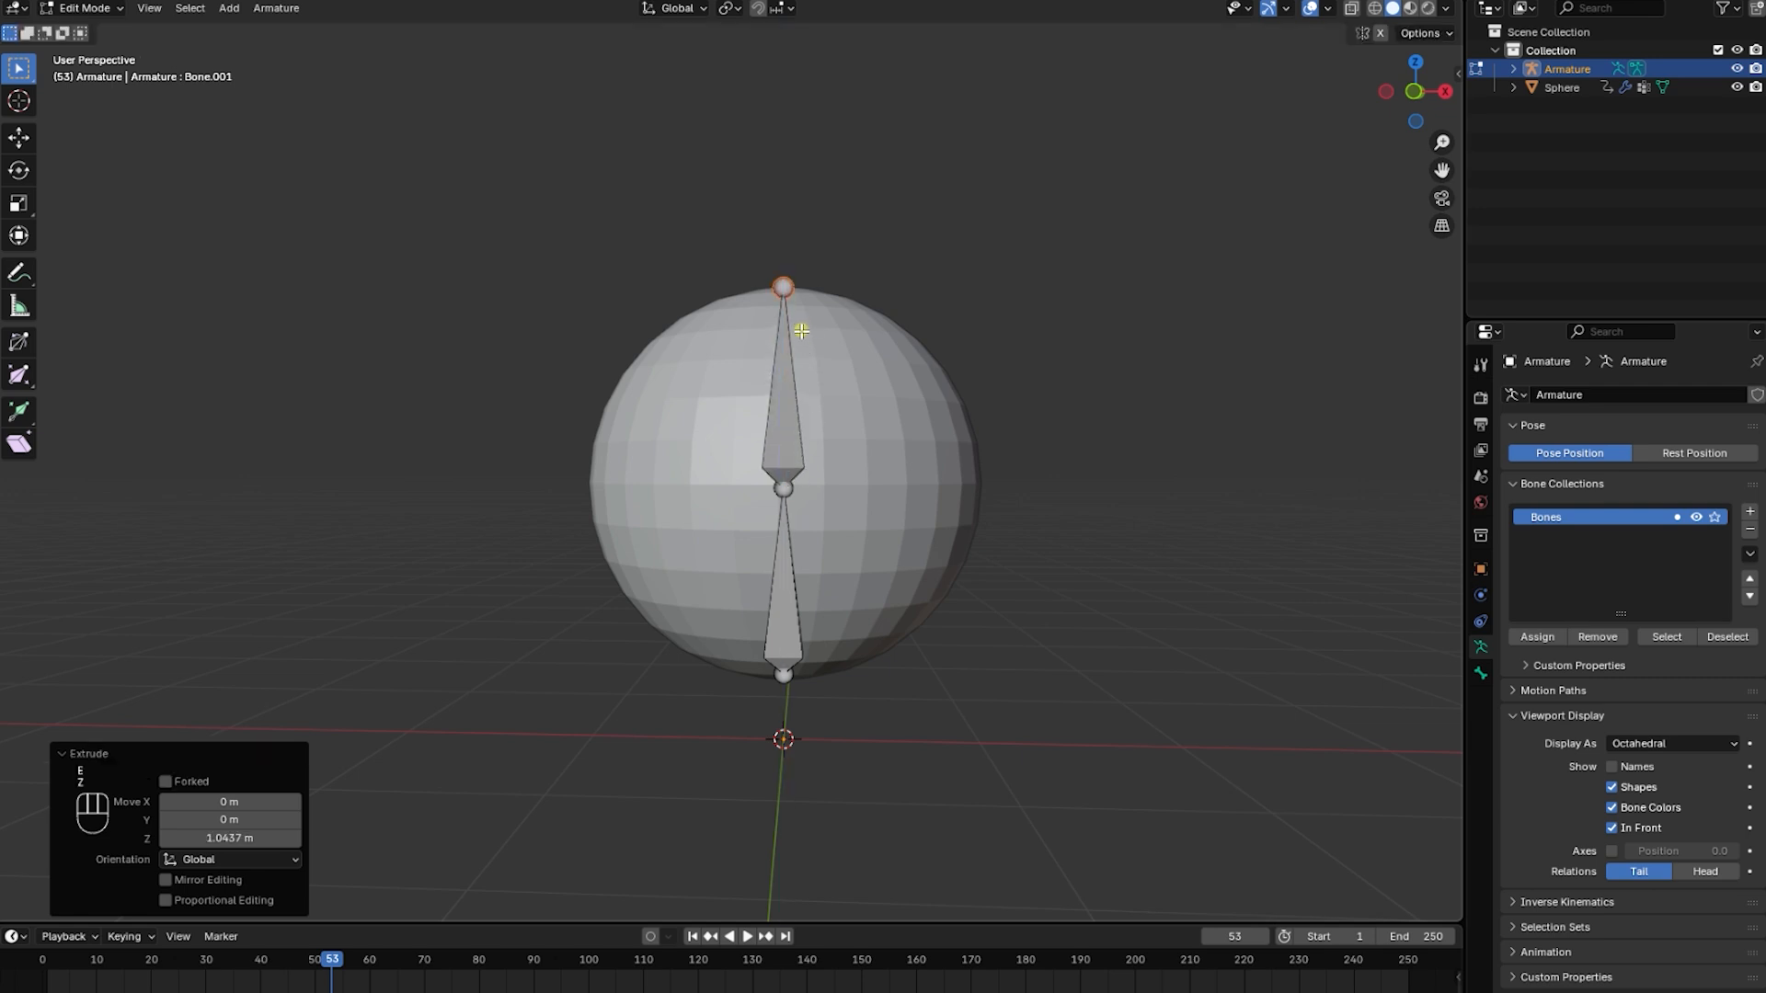
pyautogui.keyDown('shift'); pyautogui.moveTo(801, 331); pyautogui.dragTo(826, 328, button='middle'); pyautogui.keyUp('shift')
pyautogui.press('Tab')
pyautogui.moveTo(831, 494); pyautogui.dragTo(798, 493, button='middle')
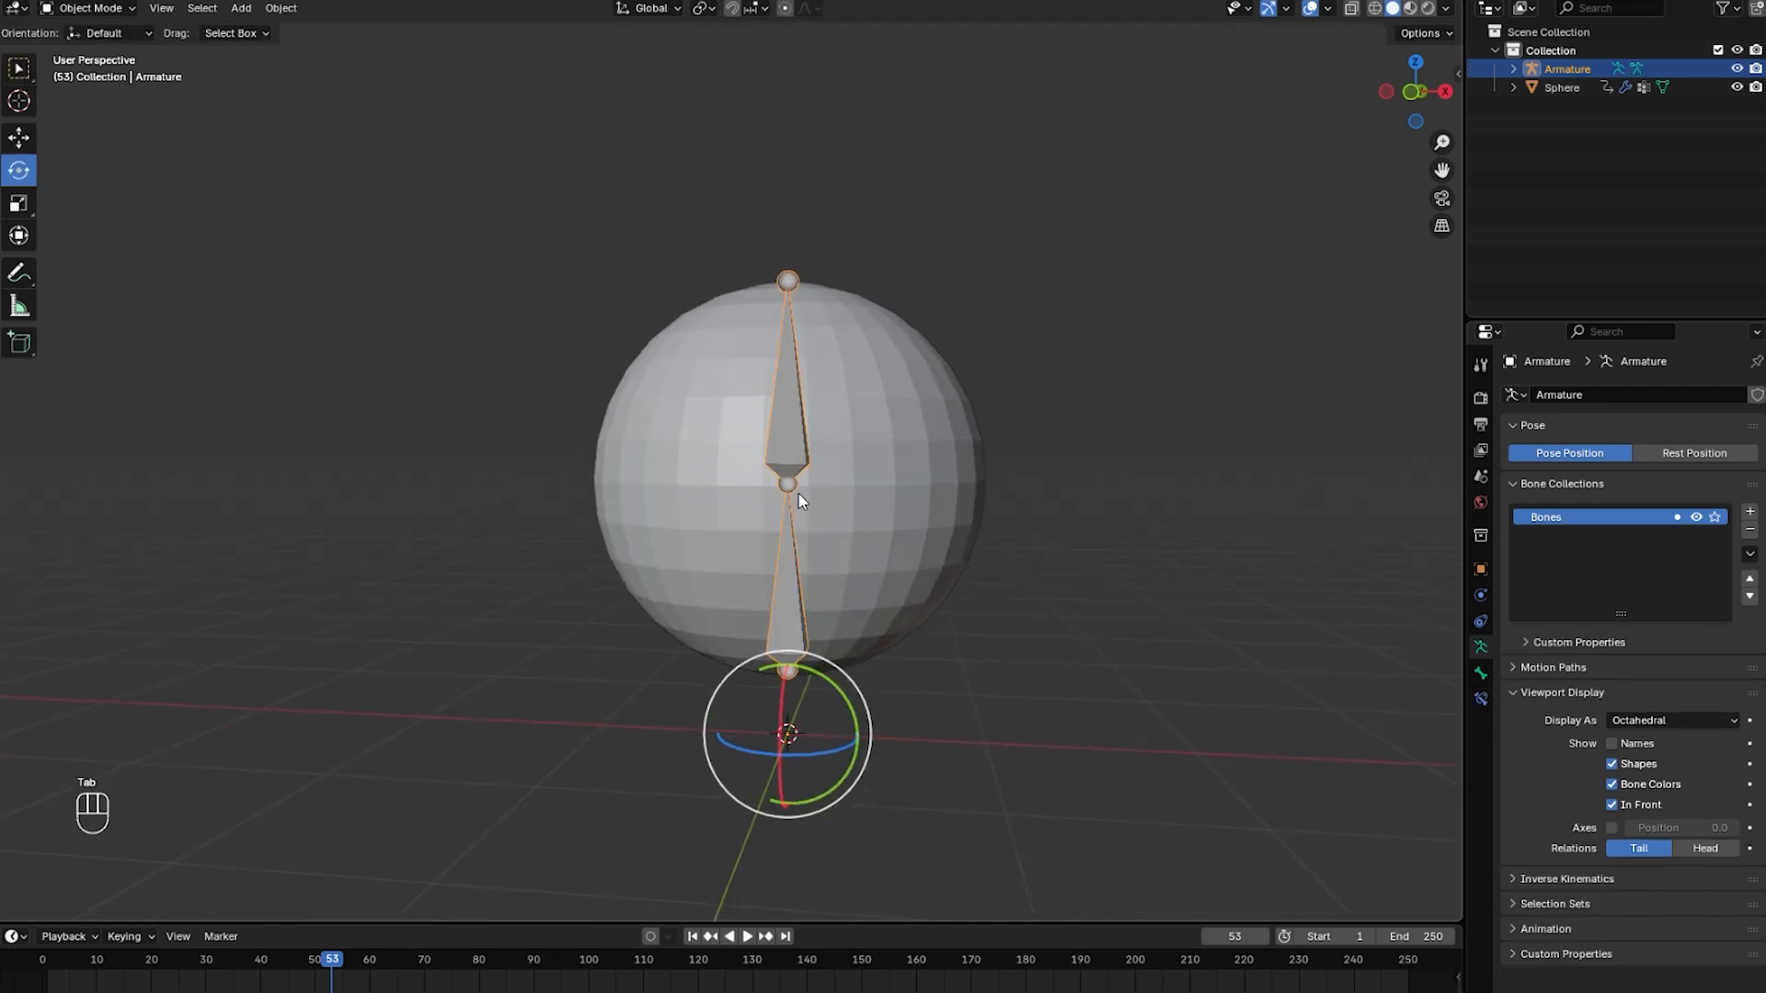
# Select the sphere first and add the armature to the selection.
pyautogui.keyDown('shift'); pyautogui.click(950, 443); pyautogui.keyUp('shift')
pyautogui.keyDown('shift'); pyautogui.moveTo(1022, 587); pyautogui.dragTo(949, 509, button='middle'); pyautogui.keyUp('shift')
pyautogui.click(1093, 450)
pyautogui.click(927, 463)
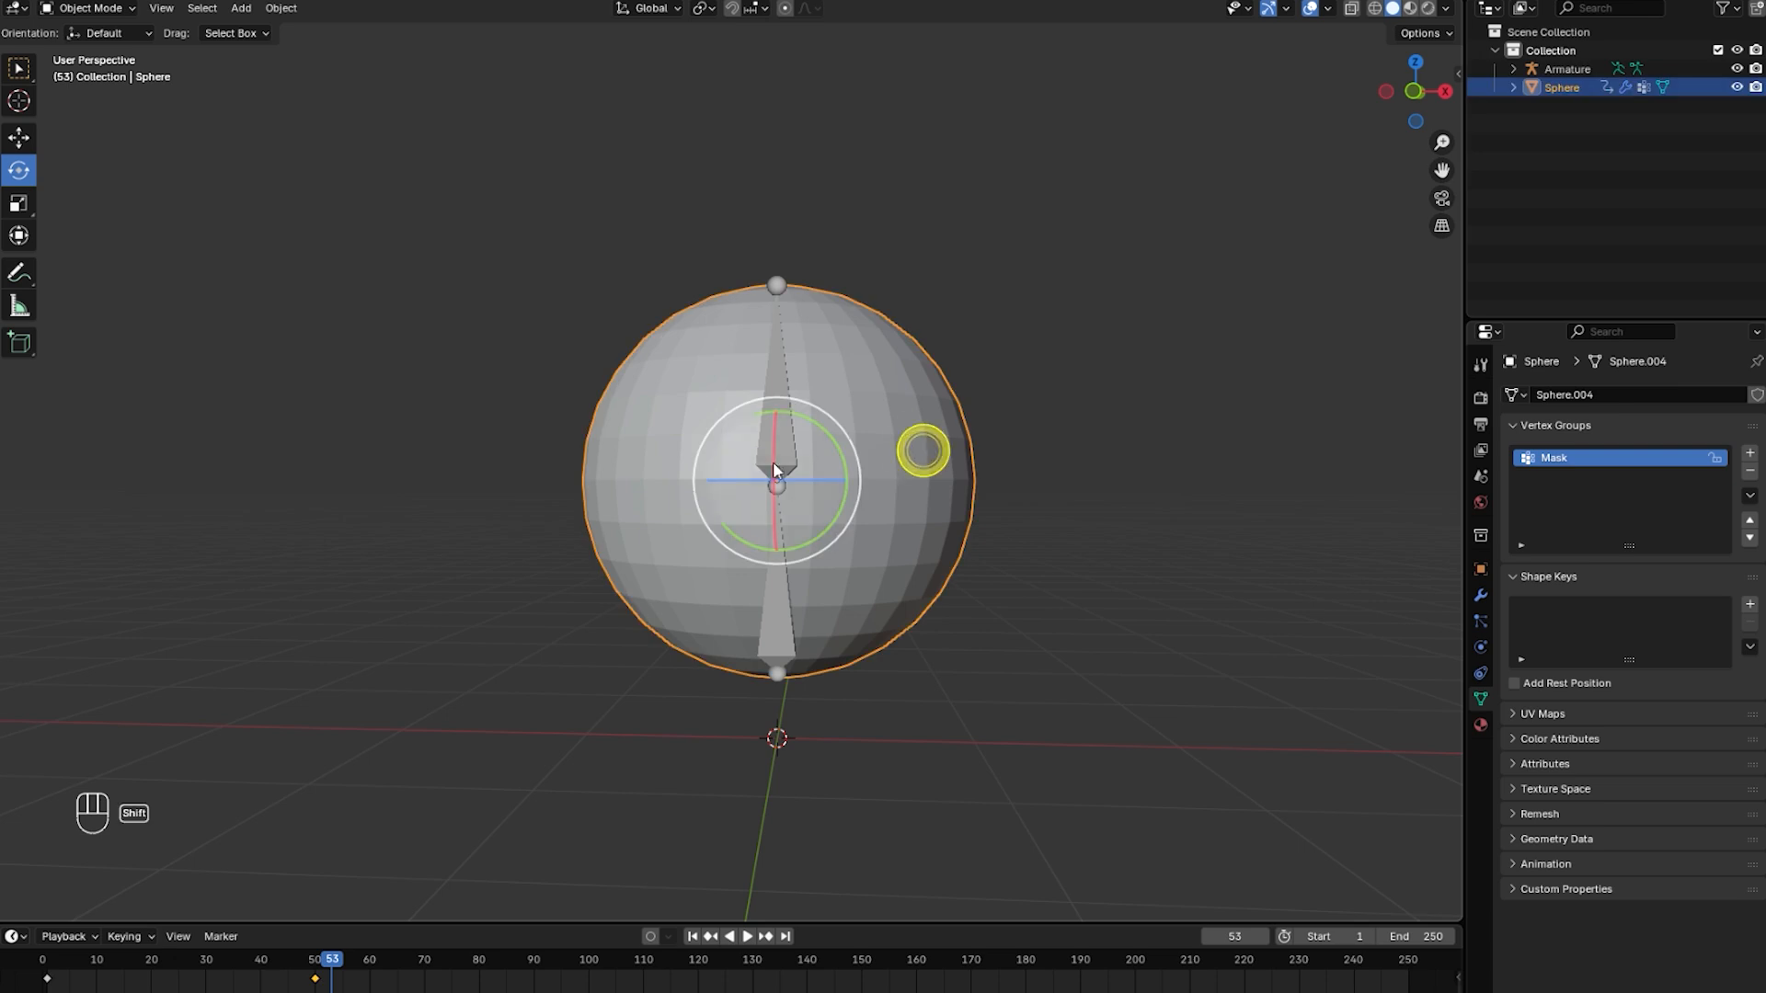
pyautogui.keyDown('shift'); pyautogui.click(773, 425); pyautogui.keyUp('shift')
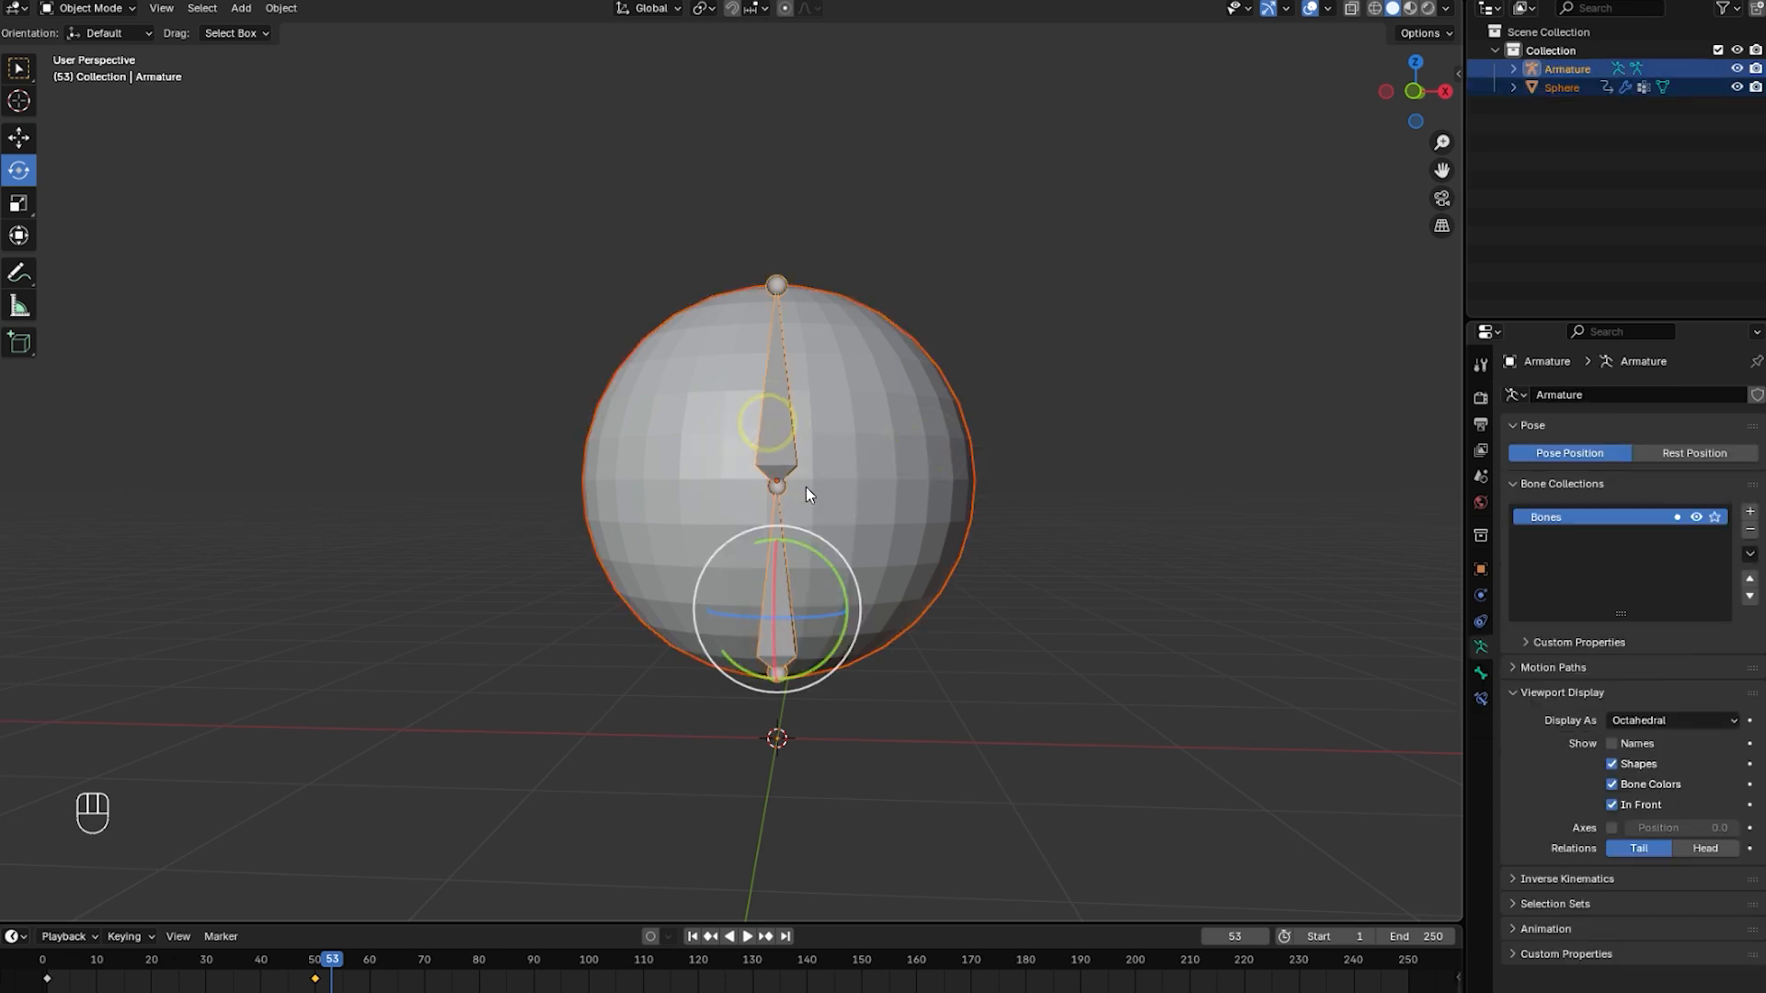
# Try moving the armature on its own and cancel the move.
pyautogui.click(788, 433)
pyautogui.press('g')
pyautogui.rightClick(846, 561)
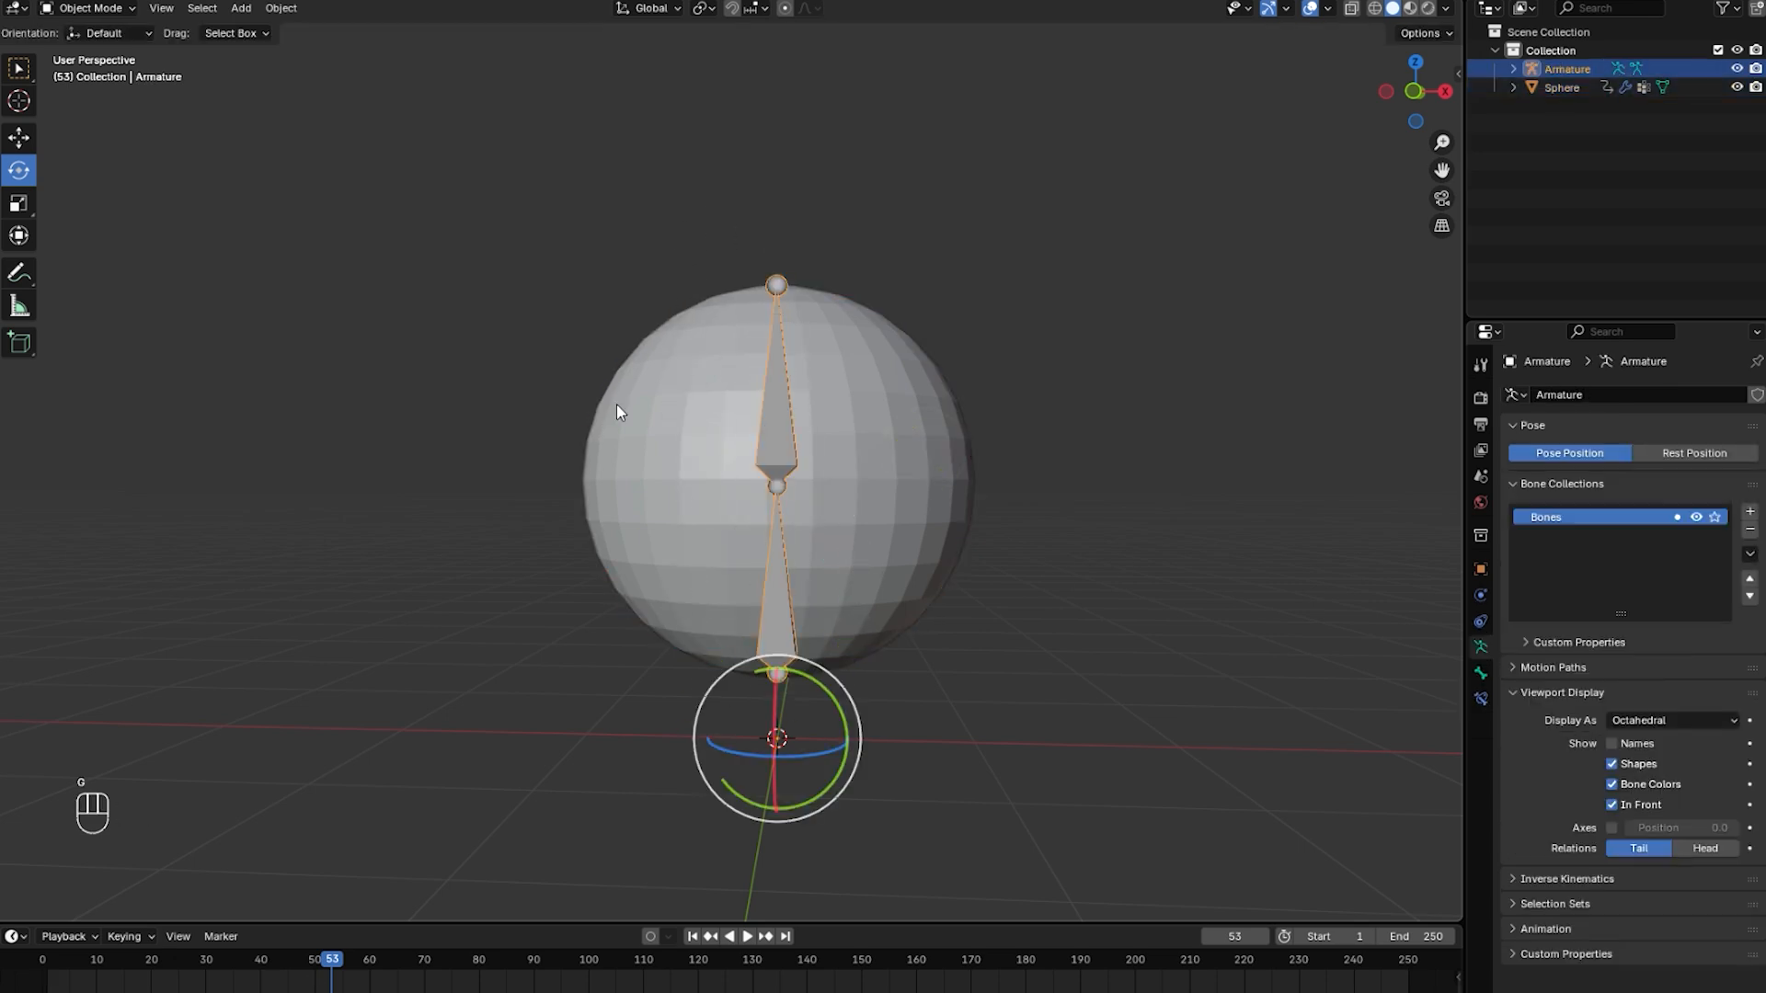
pyautogui.press('g')
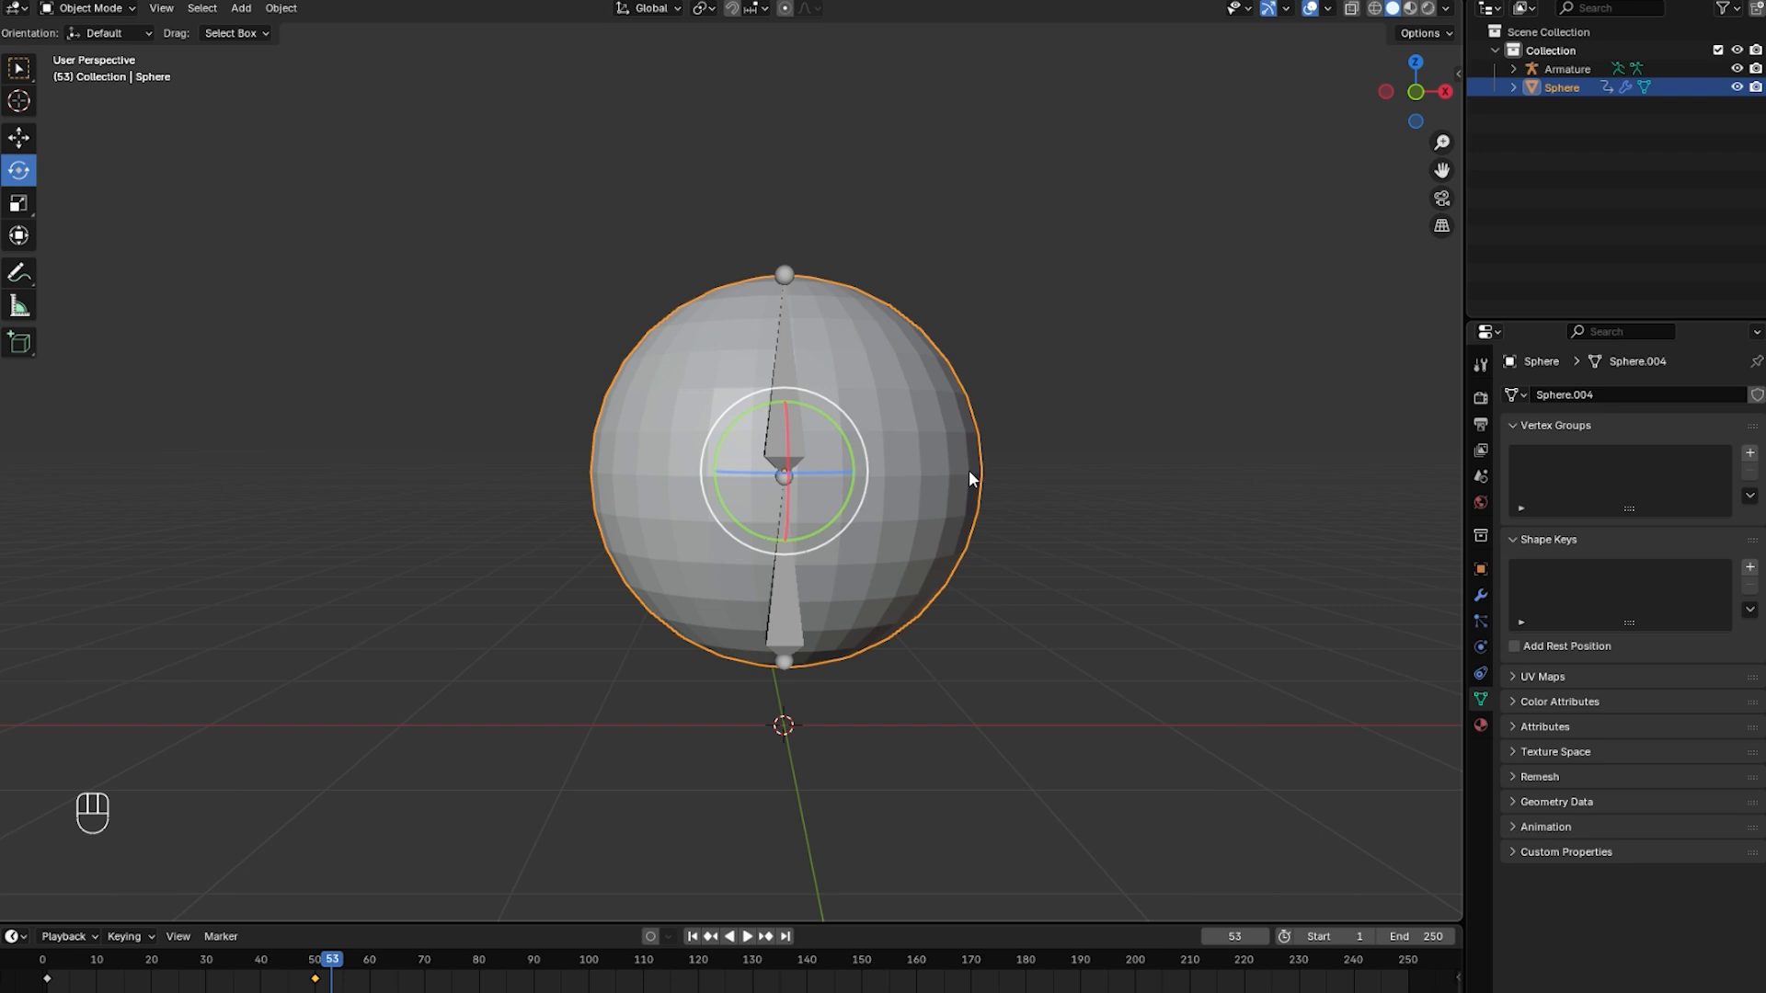
# Add the armature to the sphere selection and parent the sphere to it with automatic weights.
pyautogui.keyDown('shift'); pyautogui.click(783, 456); pyautogui.keyUp('shift')
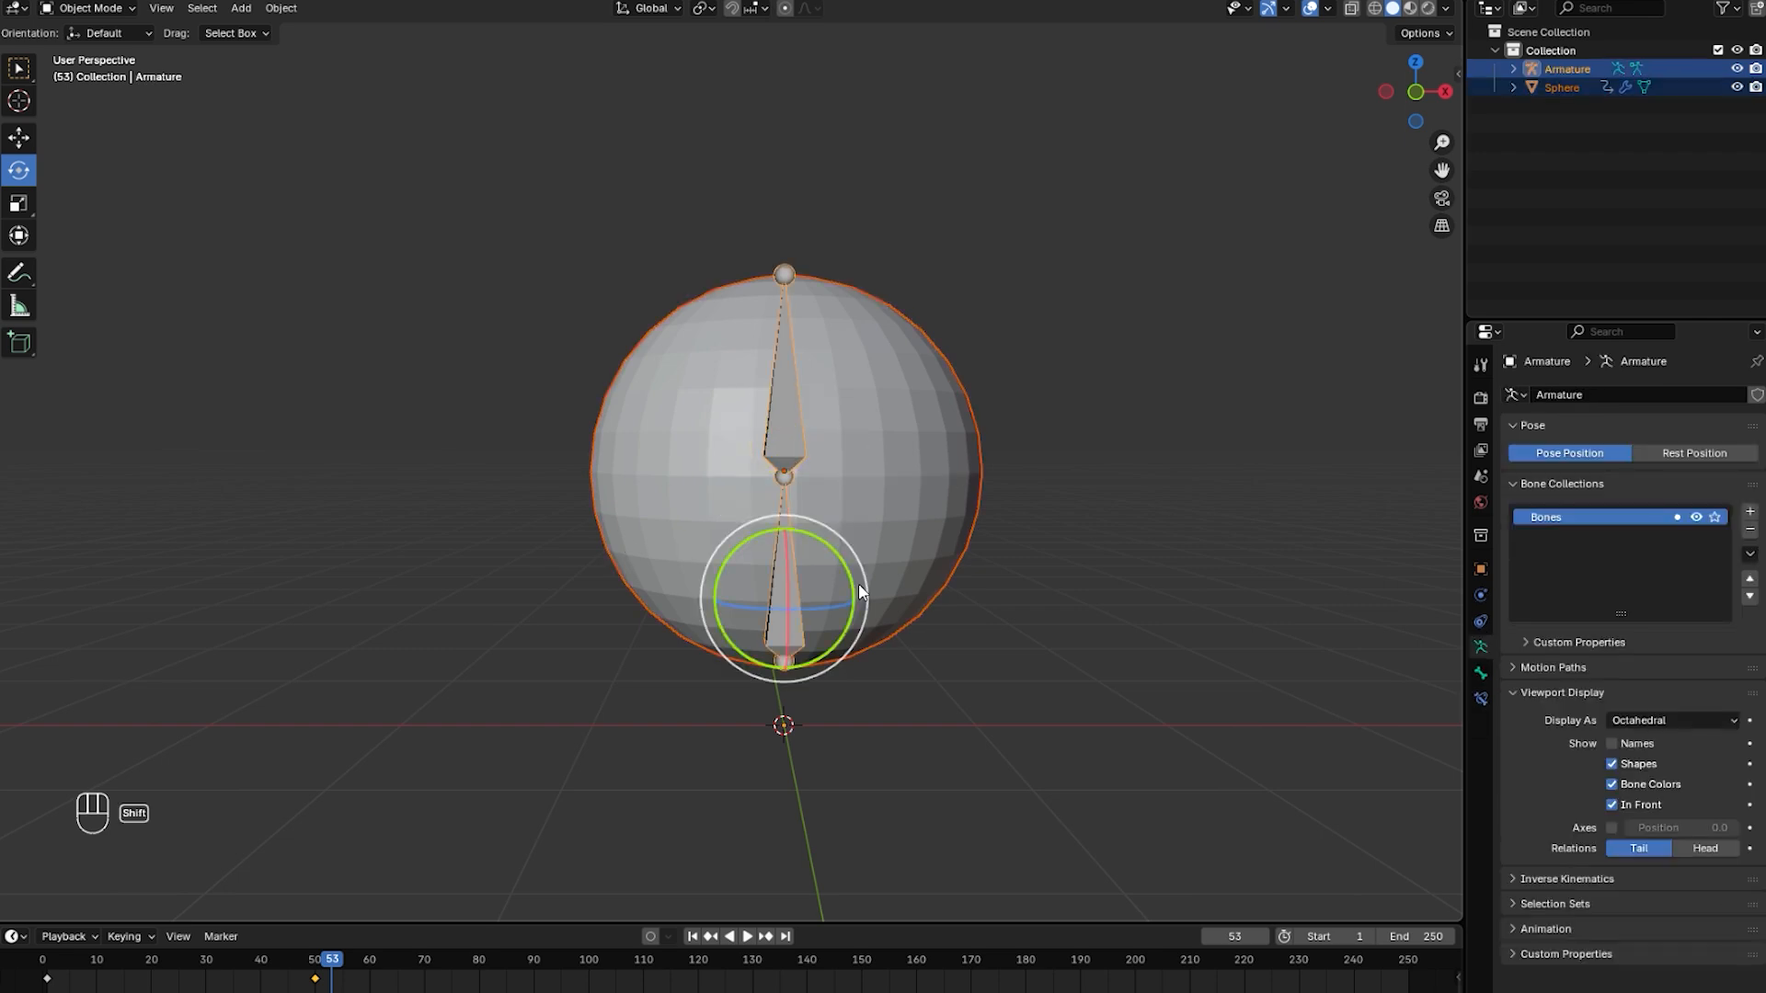
pyautogui.keyDown('shift'); pyautogui.moveTo(858, 583); pyautogui.dragTo(856, 594, button='middle'); pyautogui.keyUp('shift')
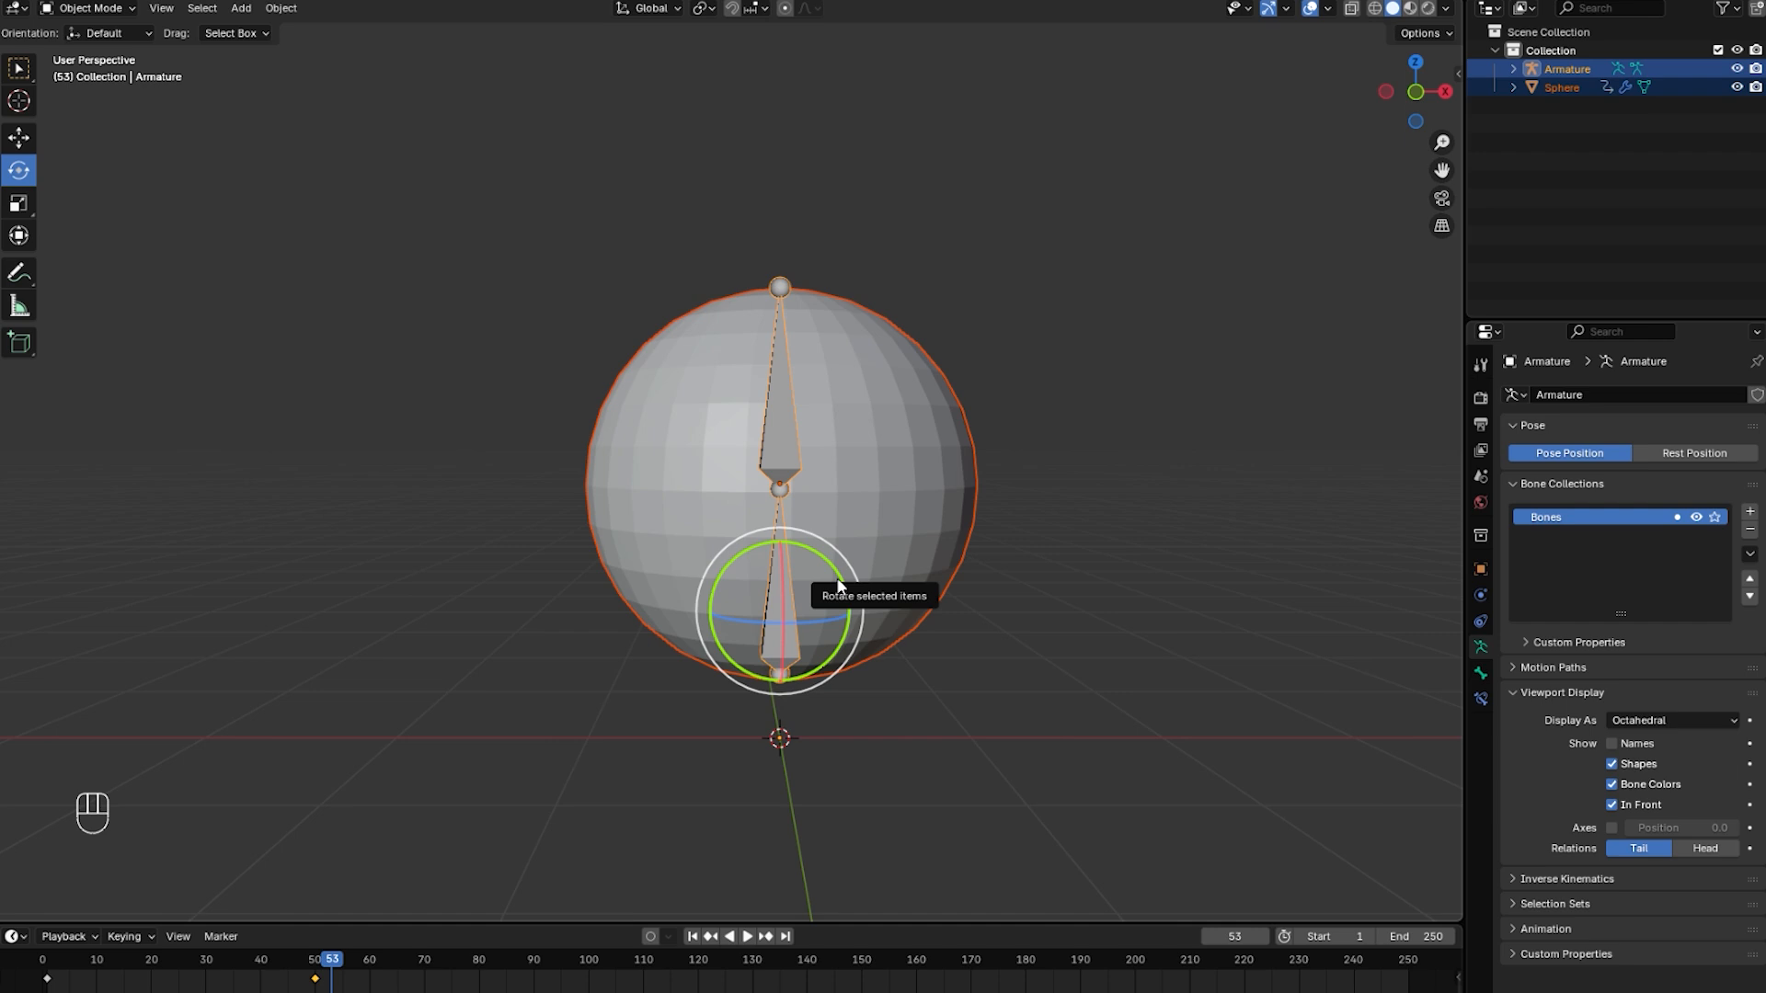
pyautogui.hotkey('ctrl', 'p')
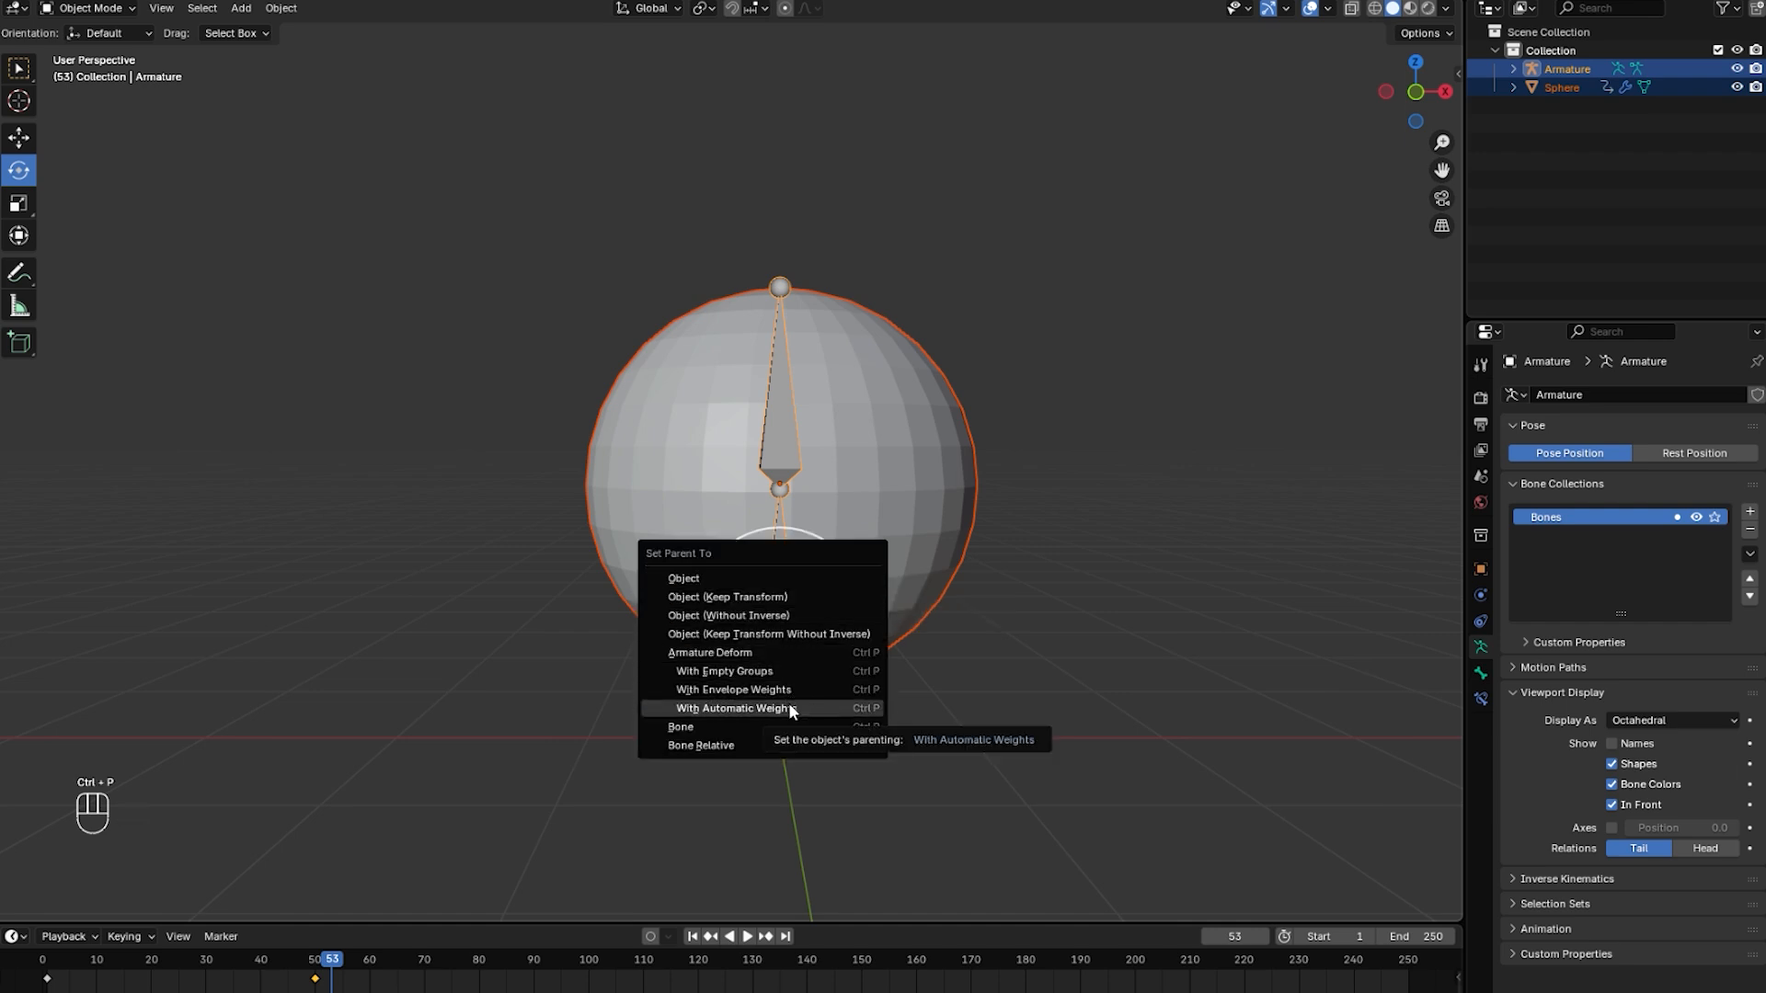
pyautogui.click(741, 708)
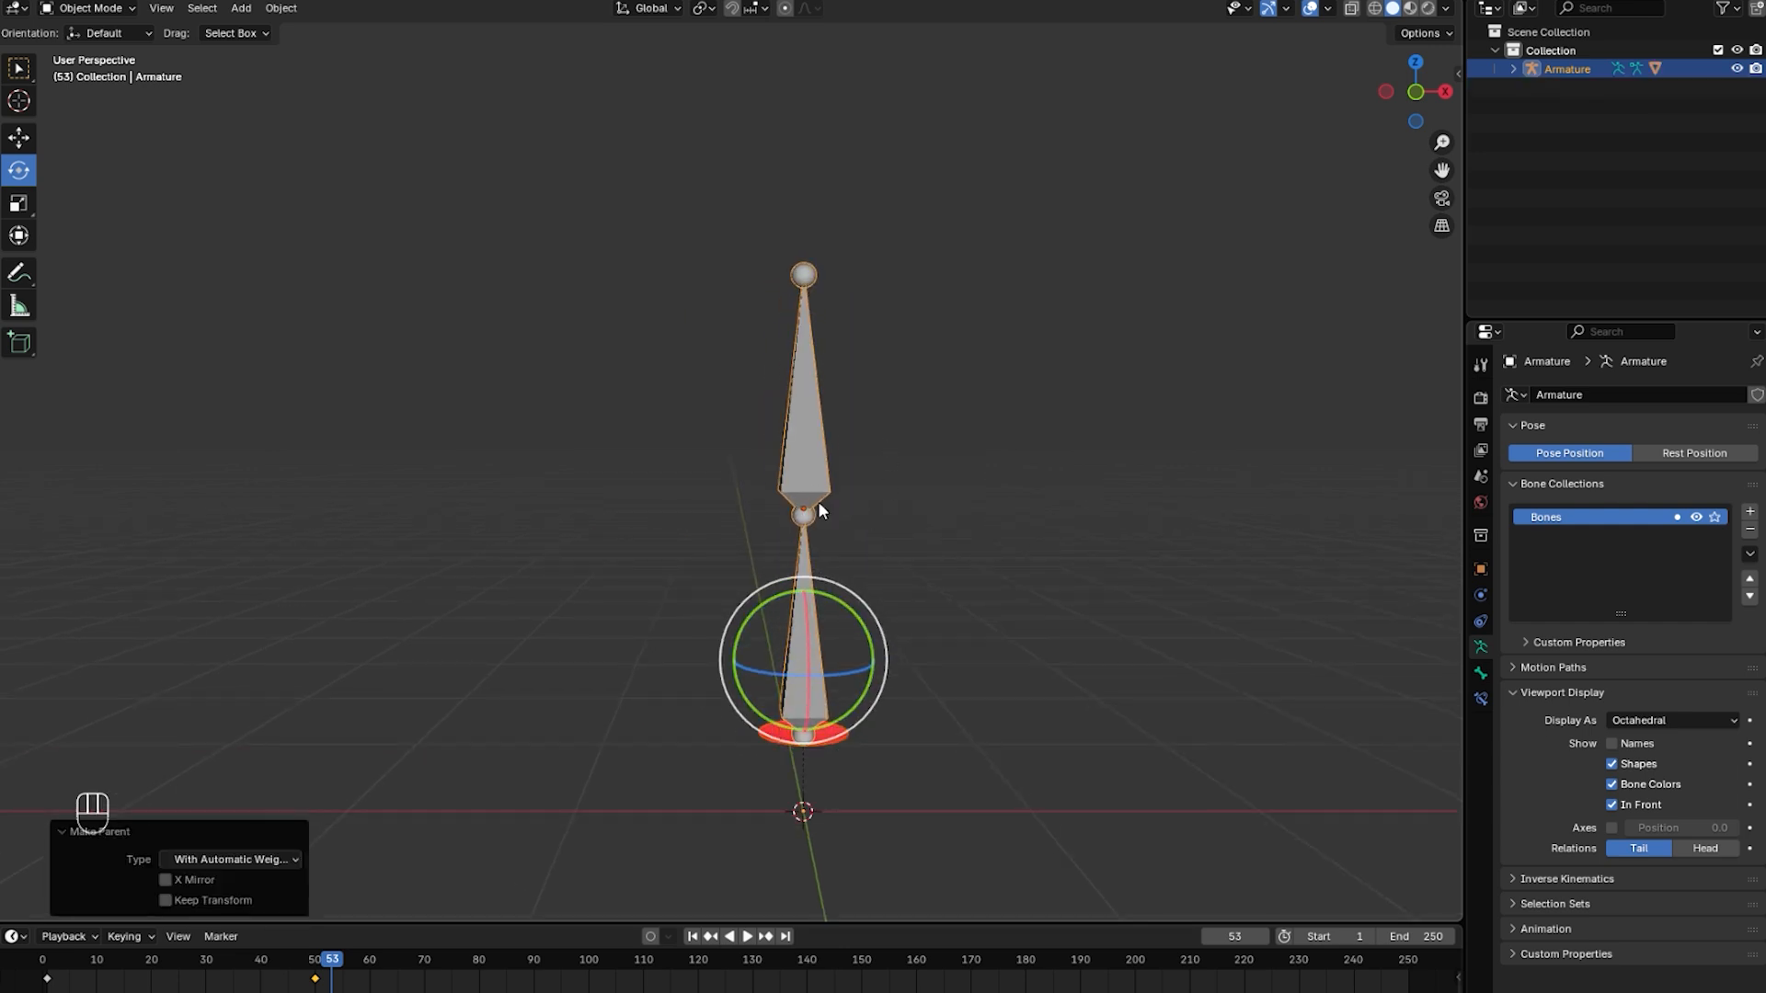
# Inspect the parented armature from the front, toggling wireframe shading on and off.
pyautogui.press('KP_1')
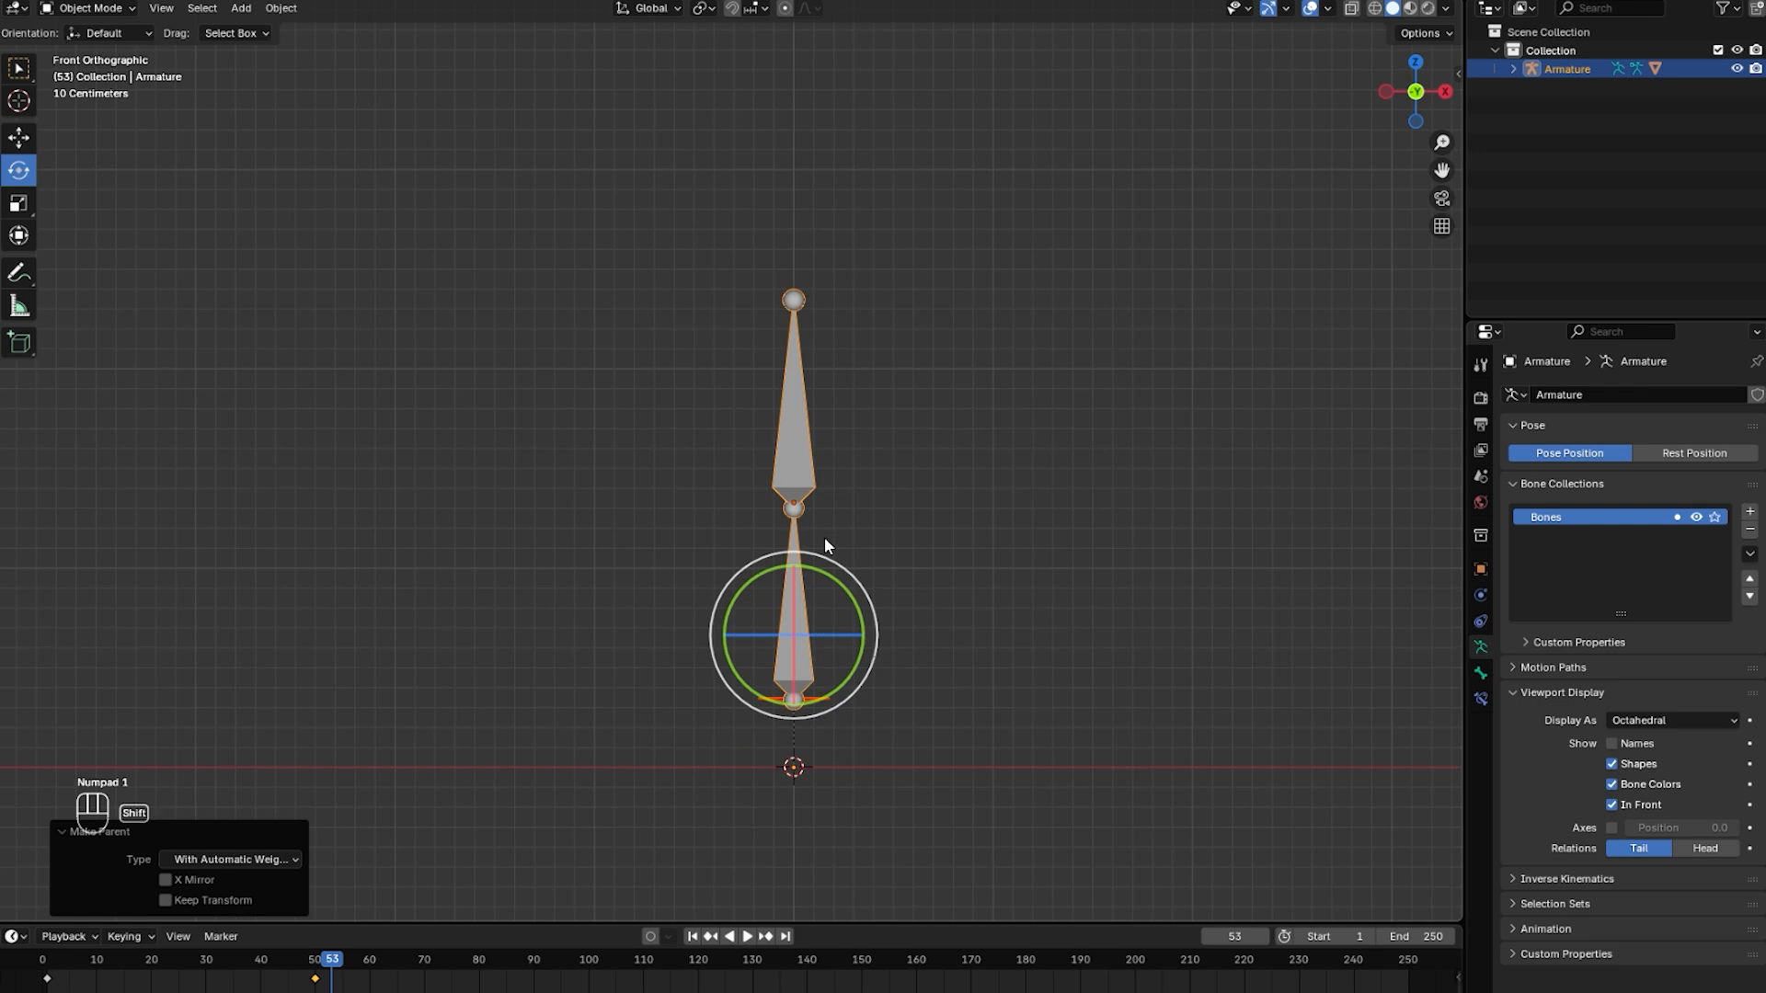
pyautogui.hotkey('shift', 'z')
pyautogui.hotkey('shift', 'z')
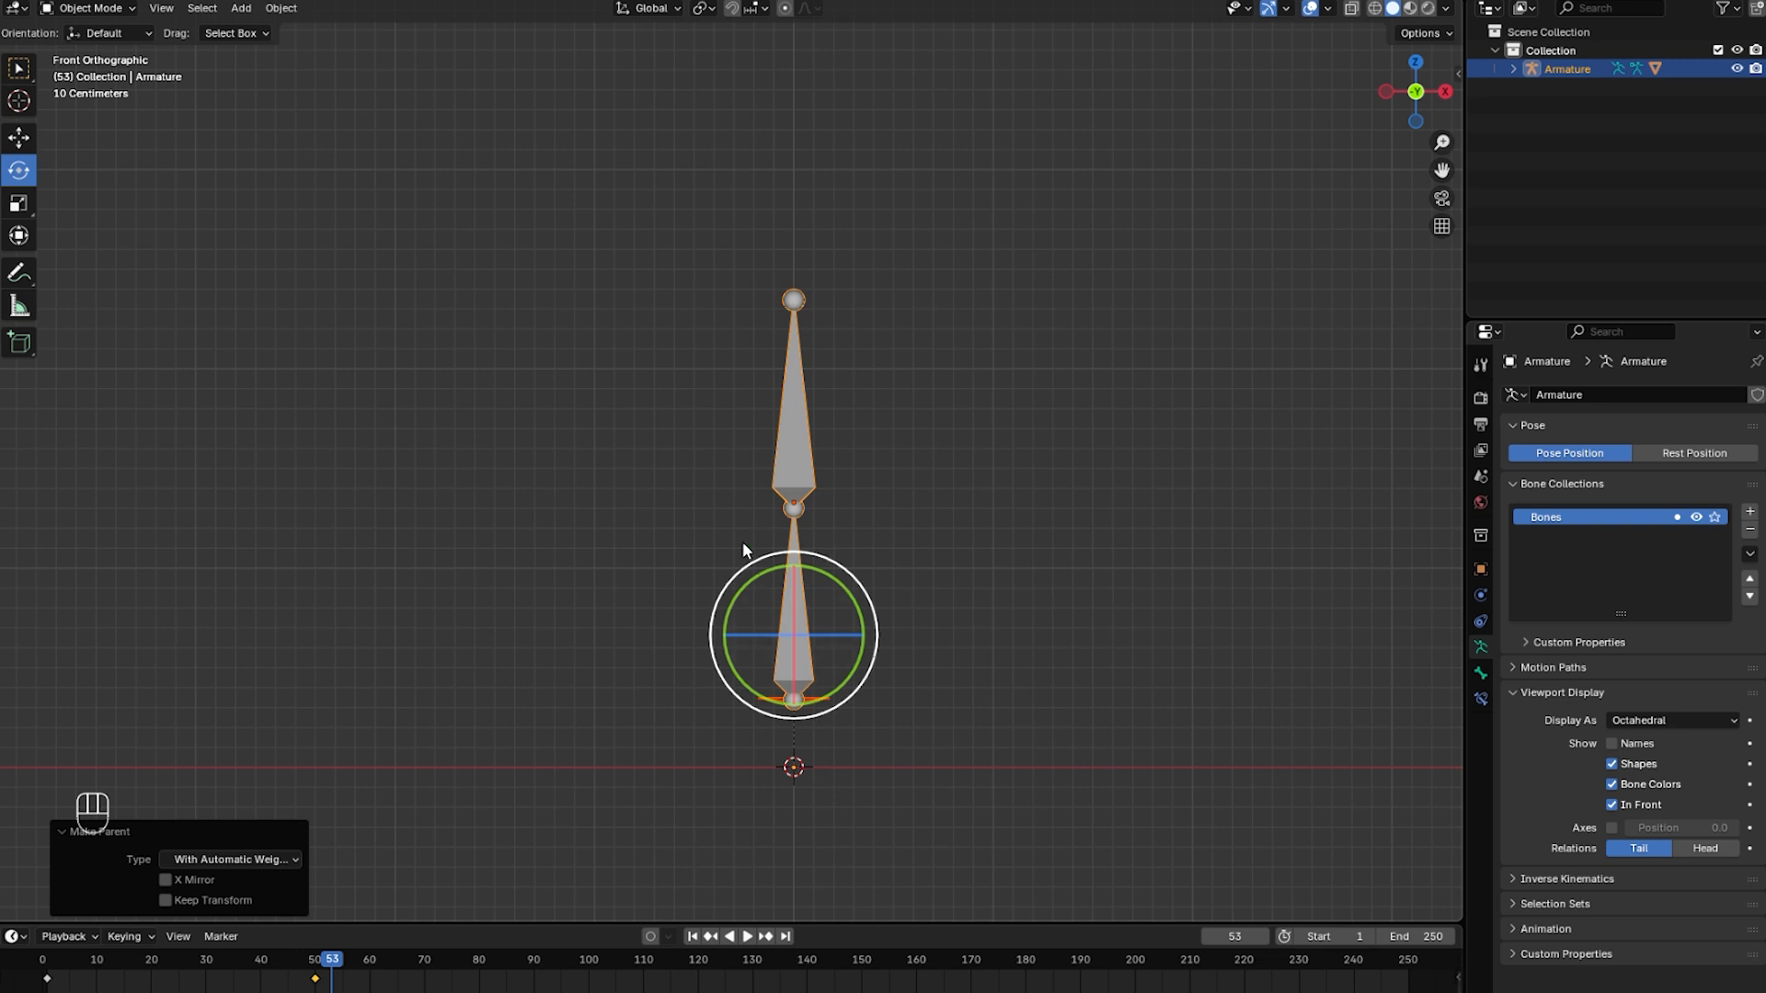
pyautogui.keyDown('shift'); pyautogui.moveTo(845, 631); pyautogui.dragTo(842, 627, button='middle'); pyautogui.keyUp('shift')
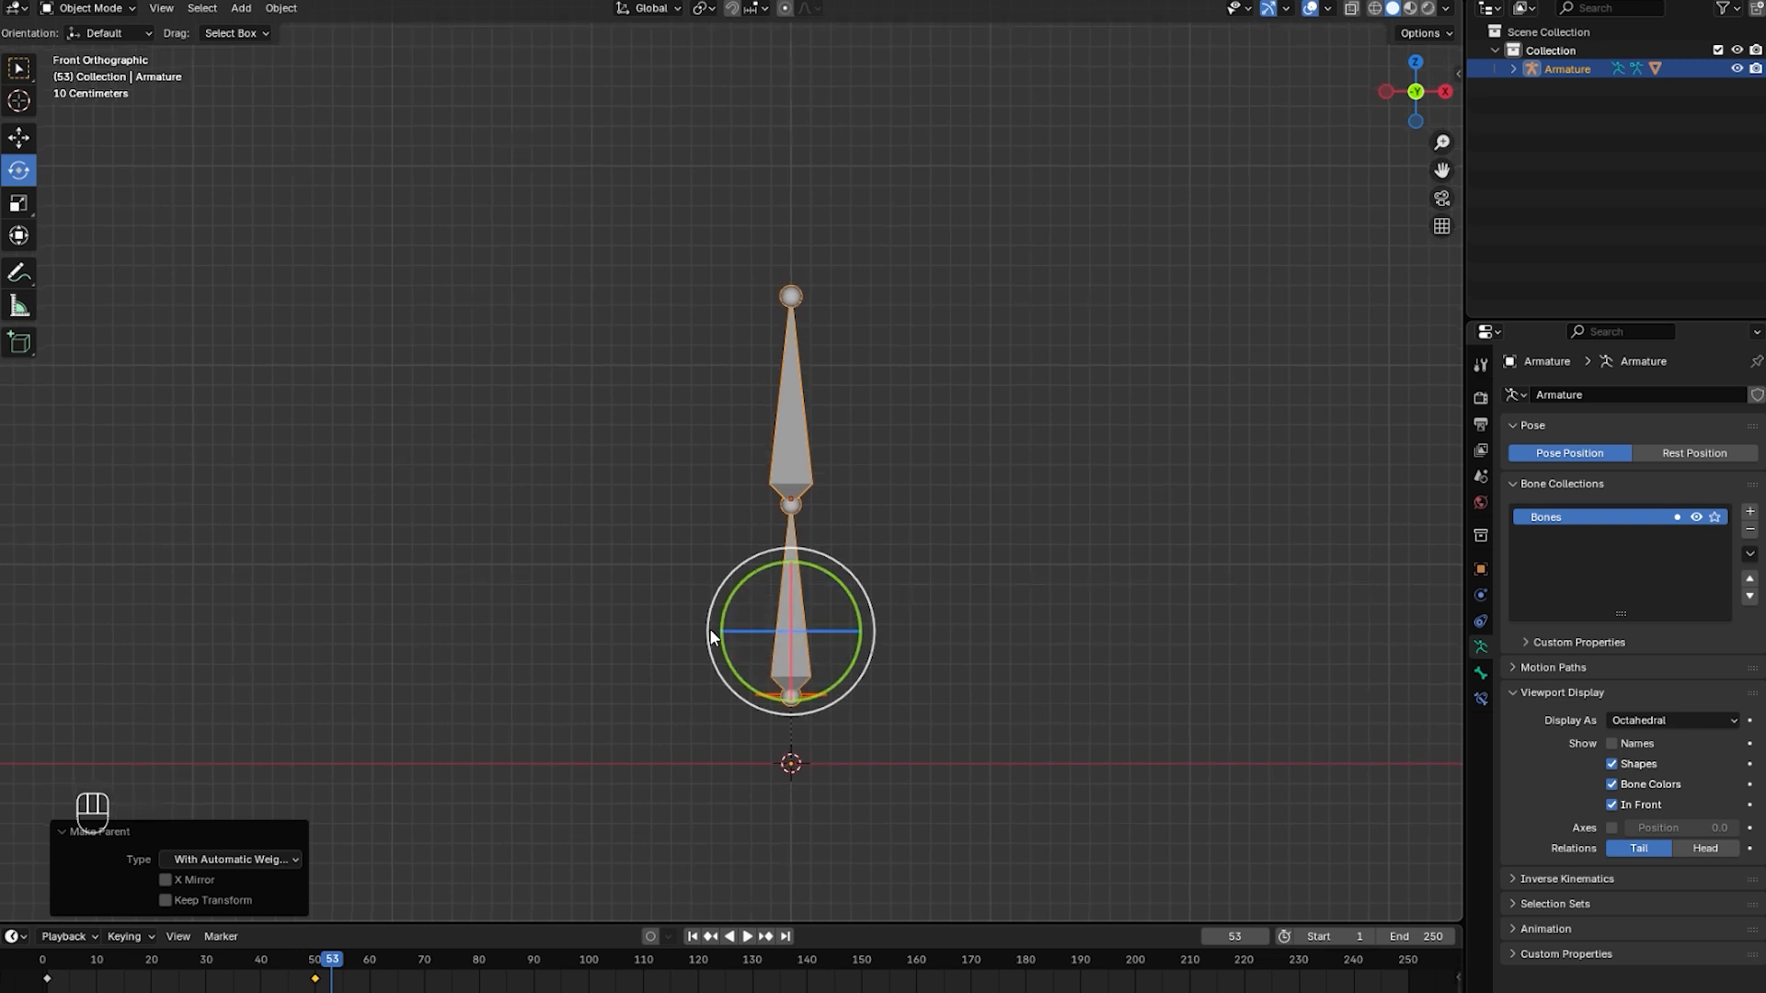
# In Pose Mode, try moving the upper bone, cancel the move, and select the lower bone.
pyautogui.click(101, 11)
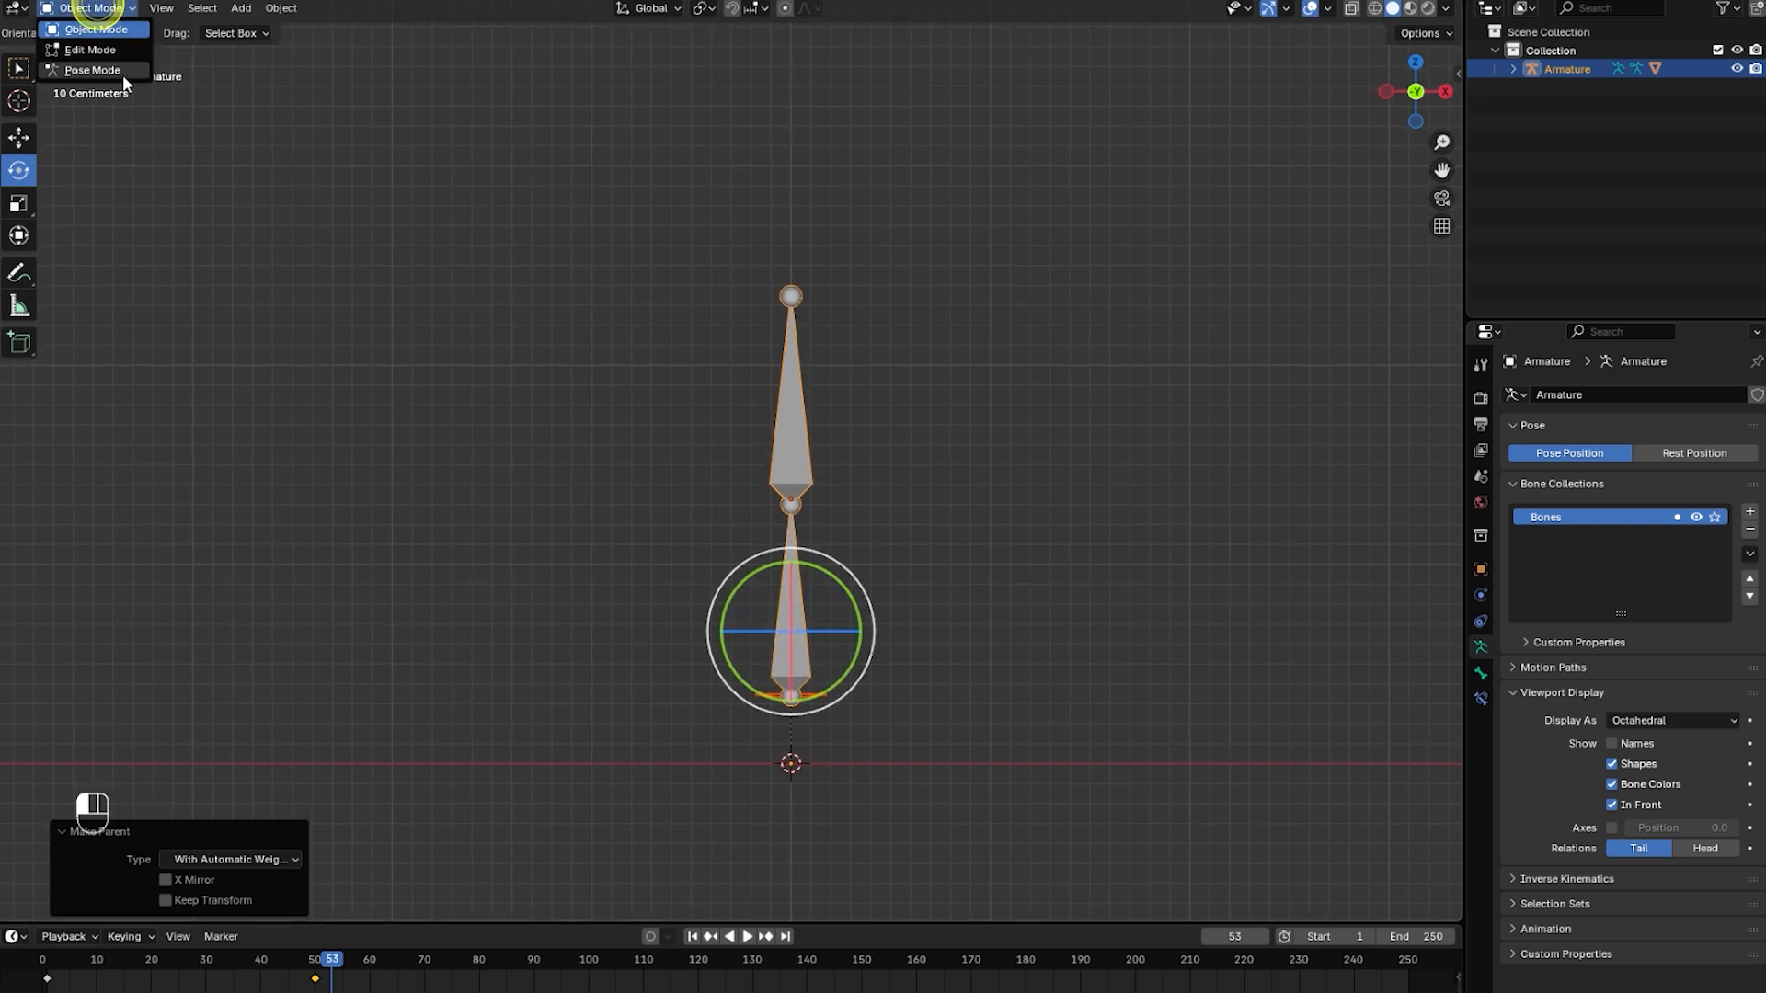
pyautogui.click(119, 62)
pyautogui.click(796, 471)
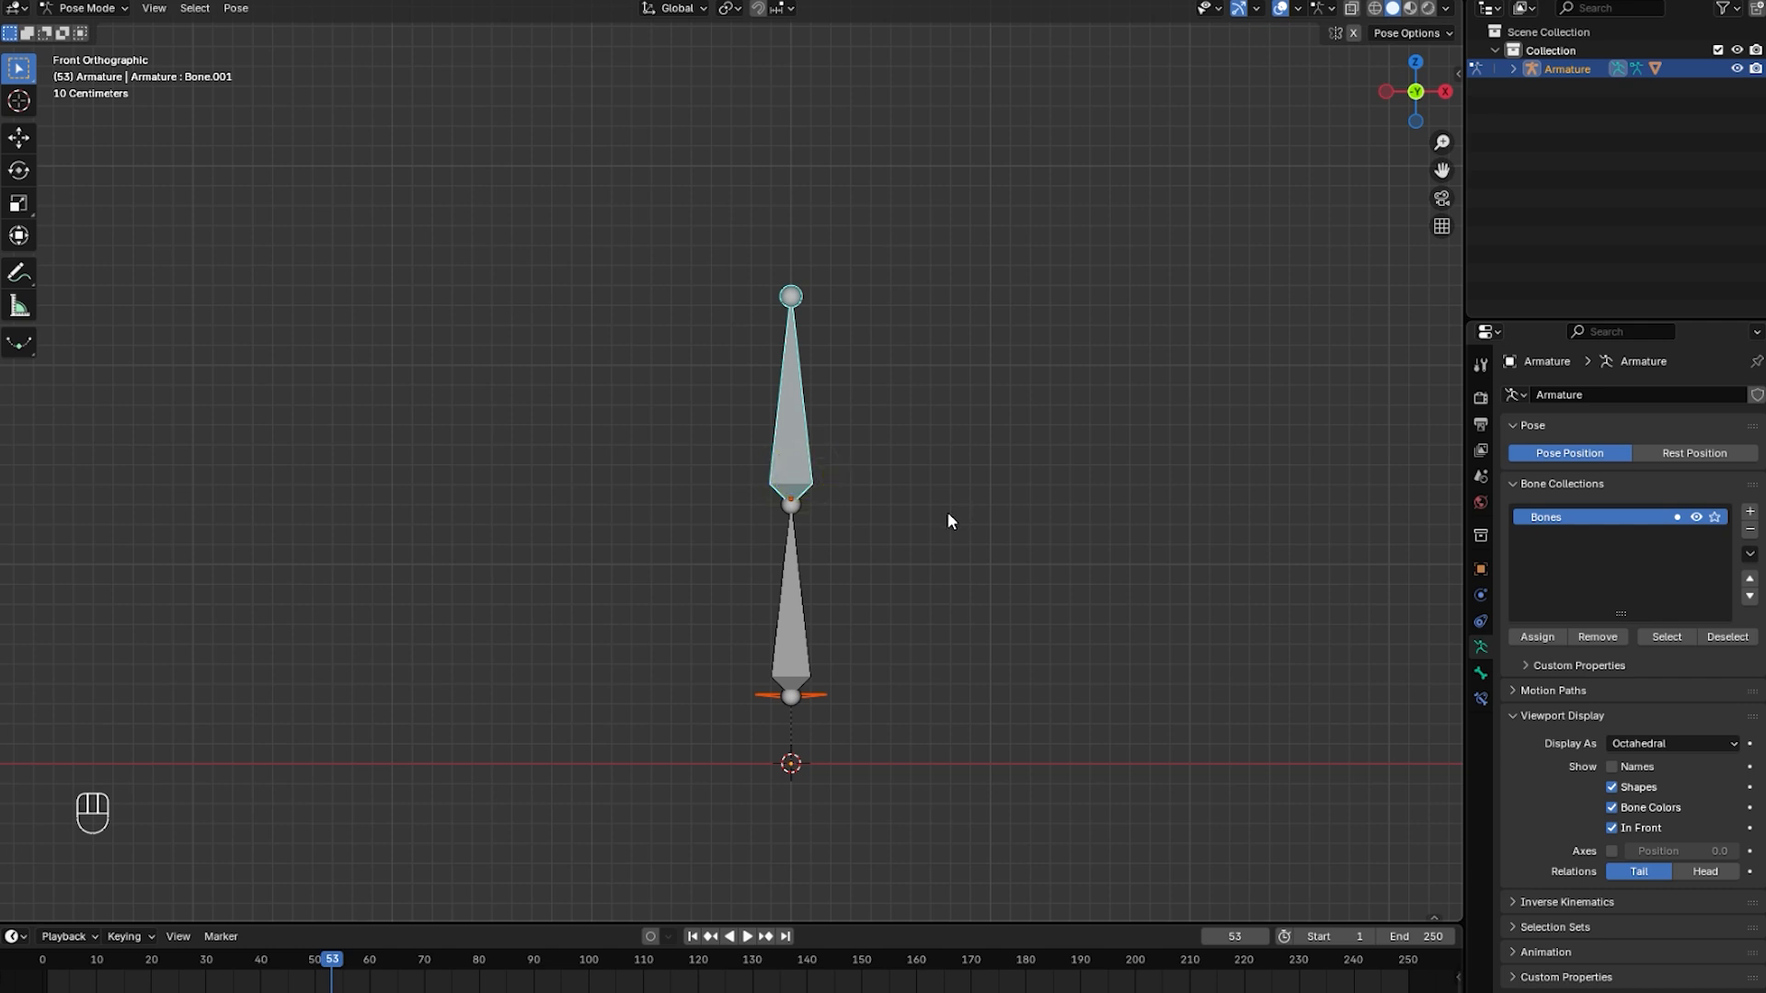
pyautogui.press('g')
pyautogui.rightClick(1013, 501)
pyautogui.click(791, 607)
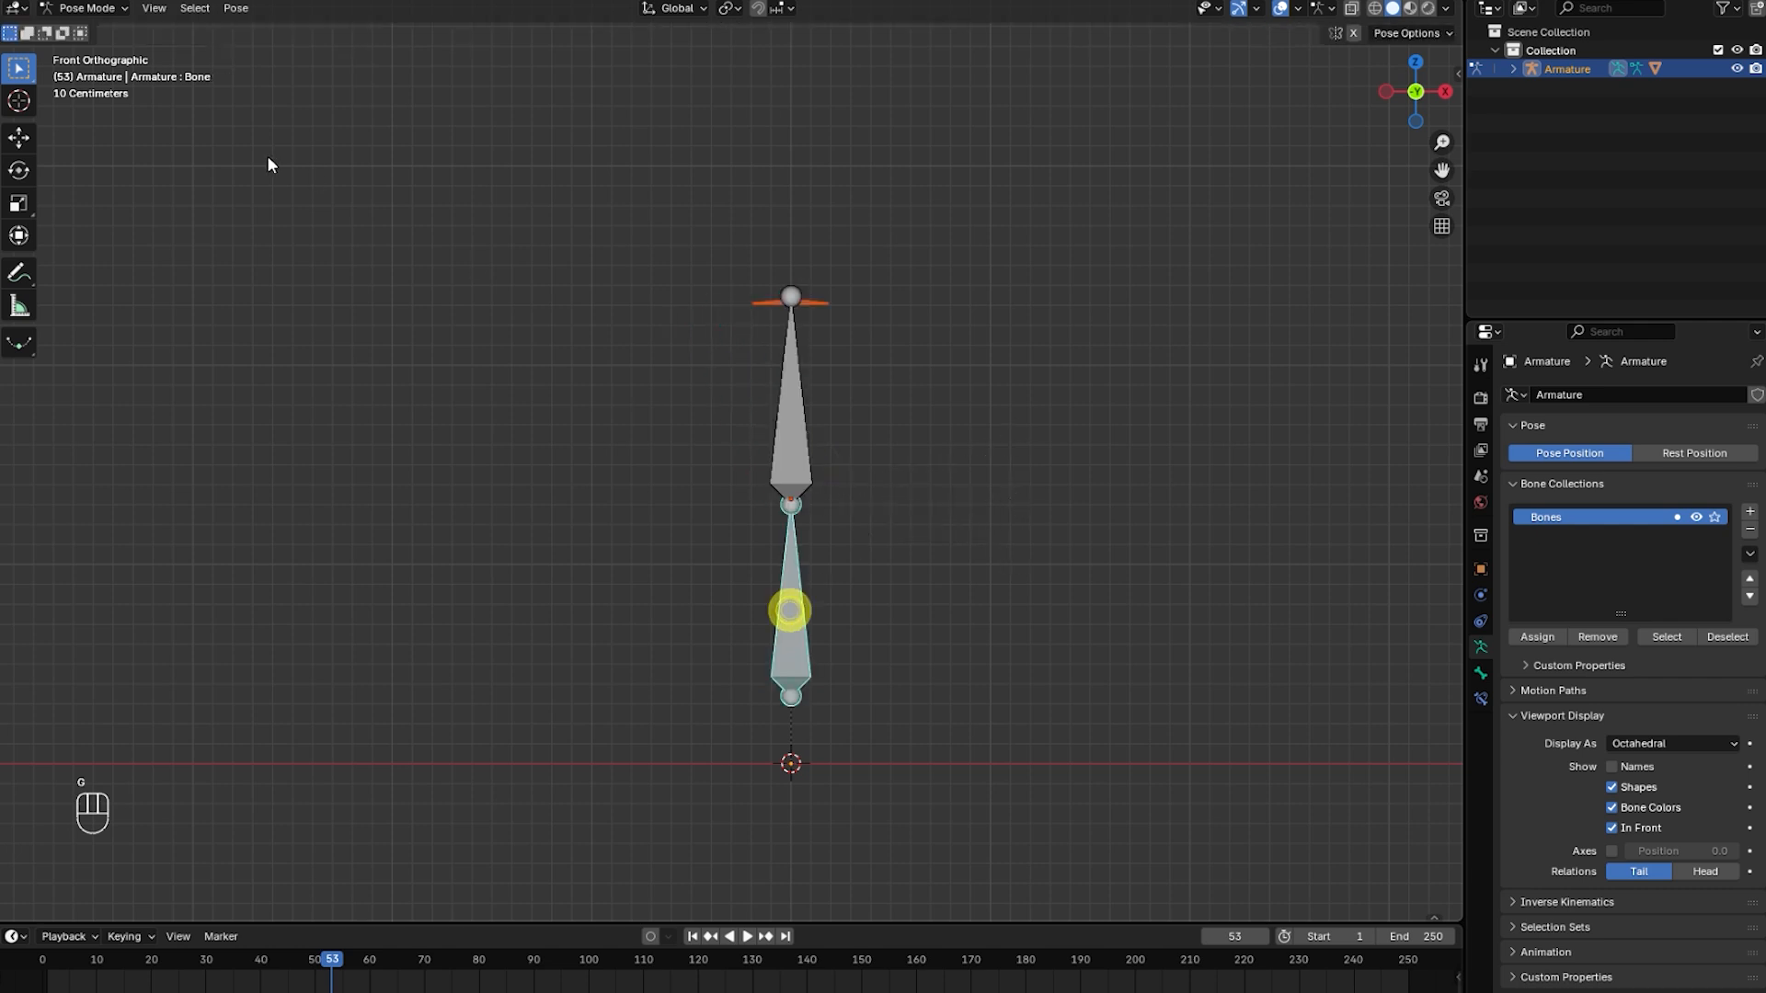
# Return to Object Mode, select the sphere, and invert its Mask modifier's armature masking.
pyautogui.click(87, 8)
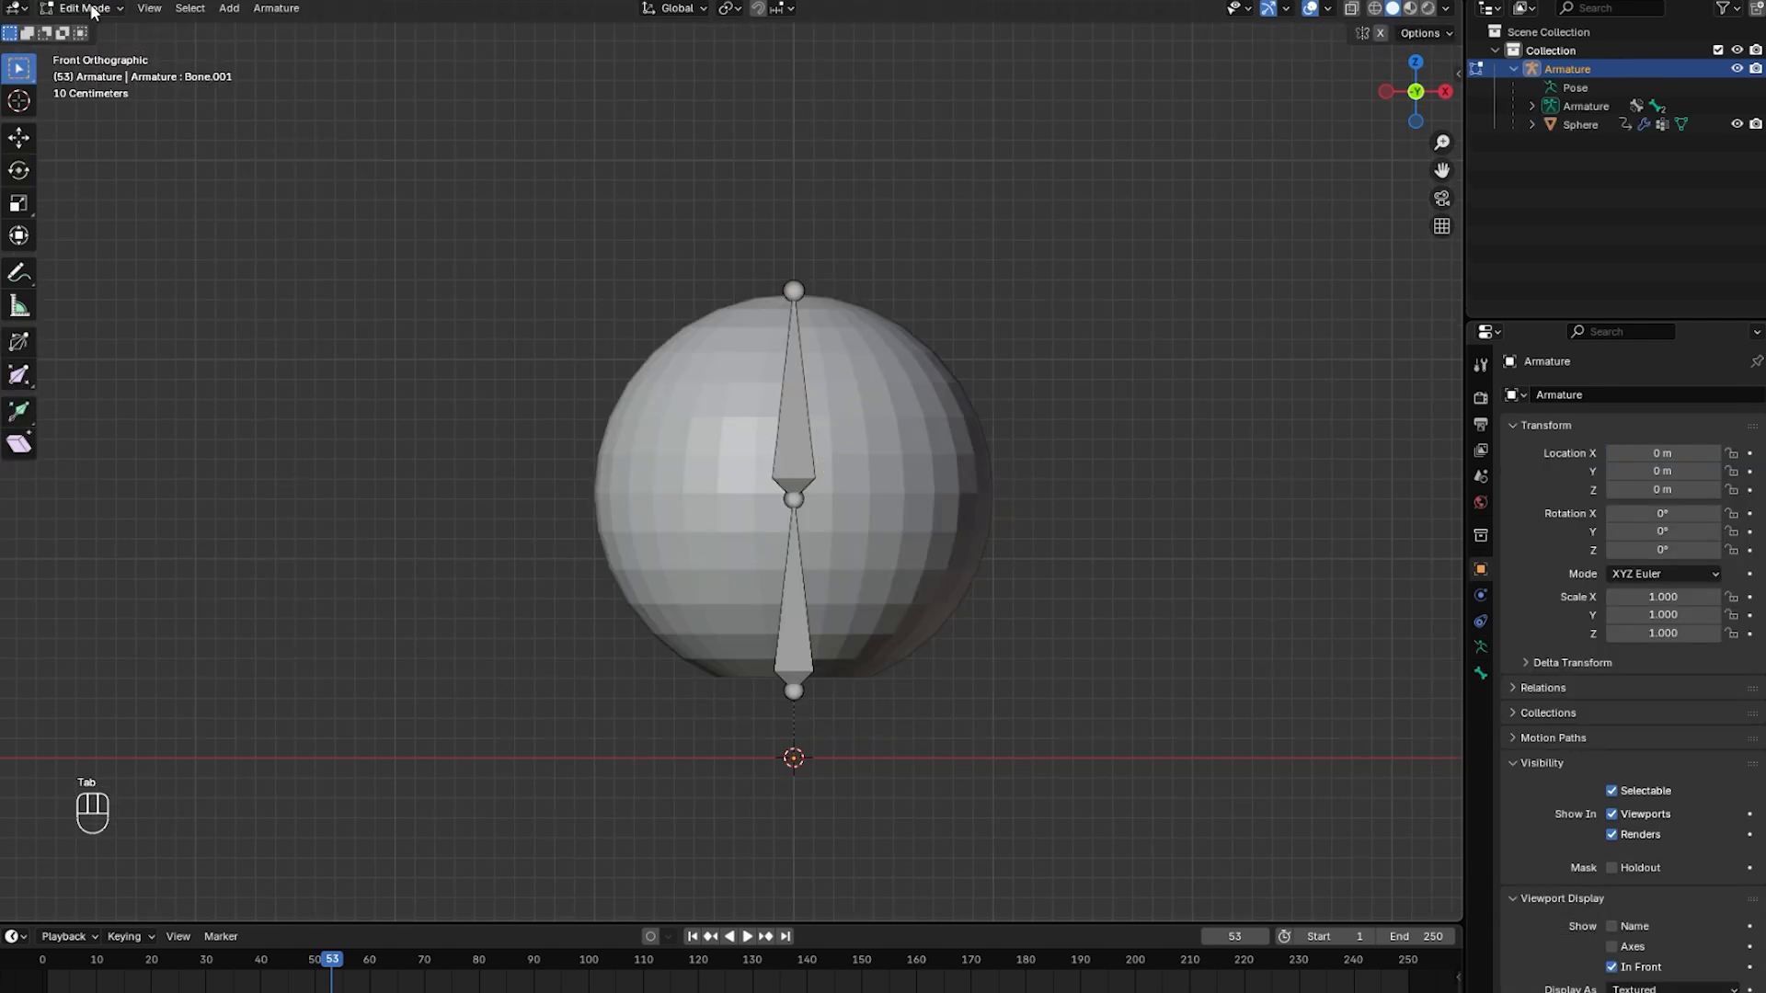
pyautogui.click(87, 9)
pyautogui.click(92, 30)
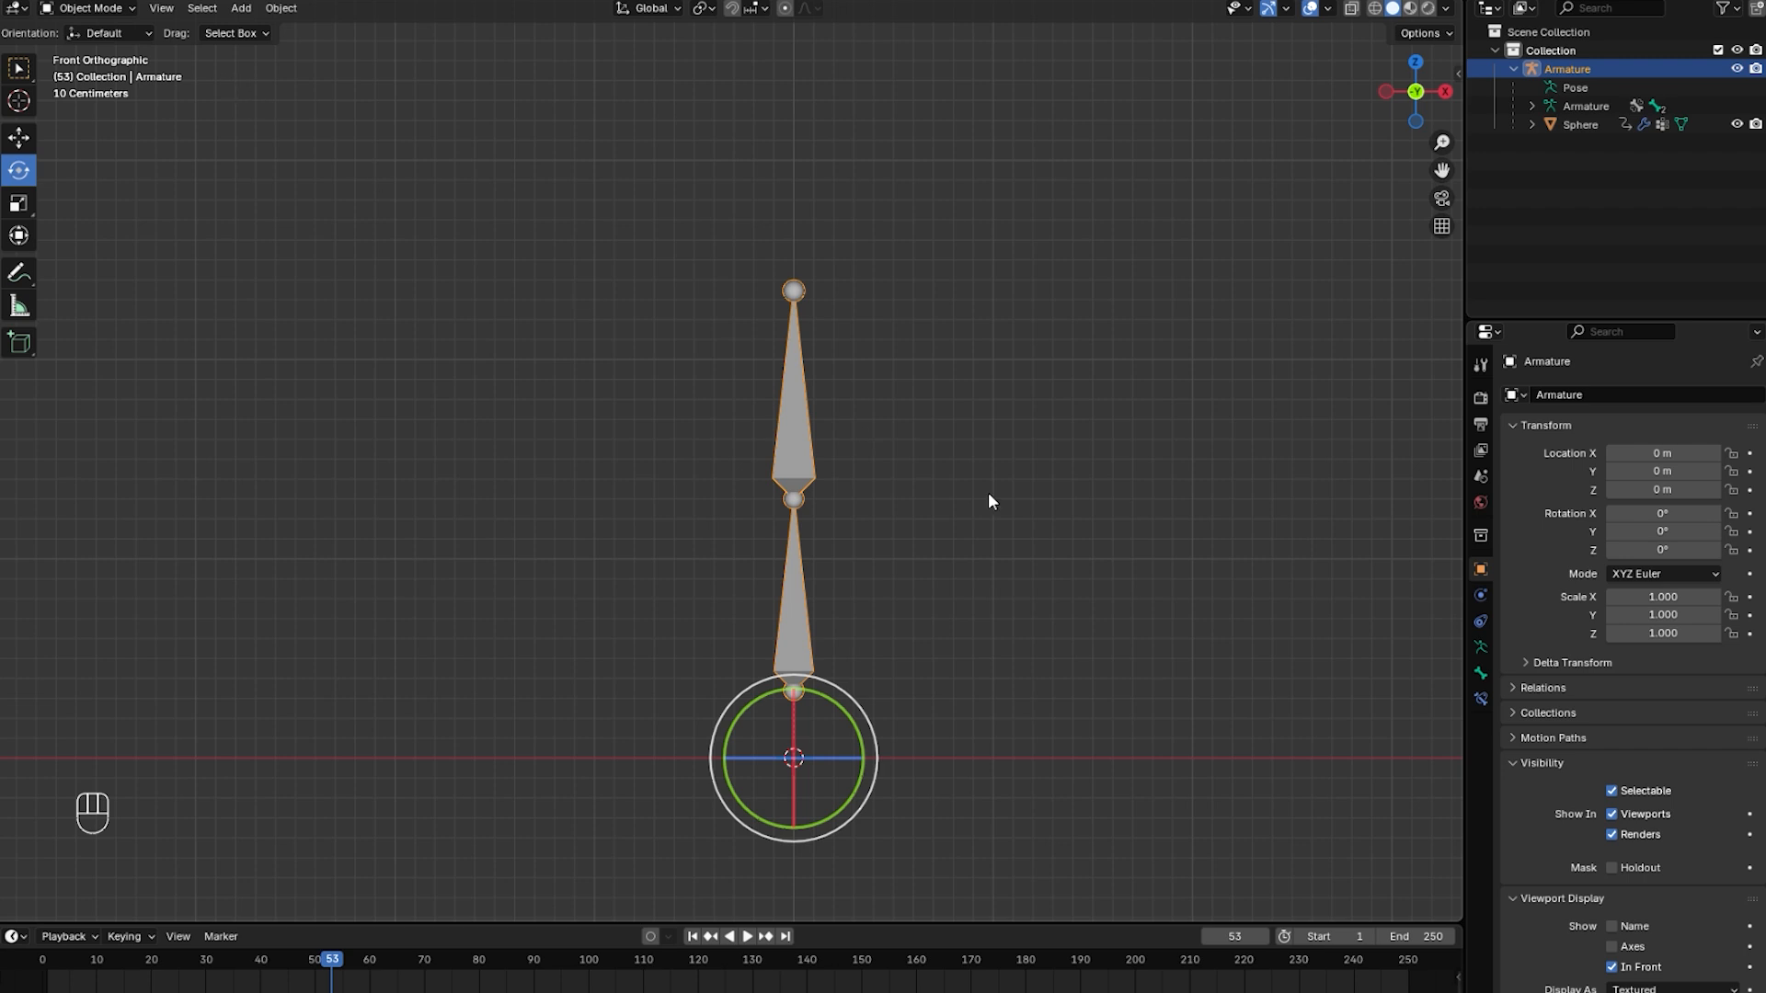
pyautogui.press('Tab')
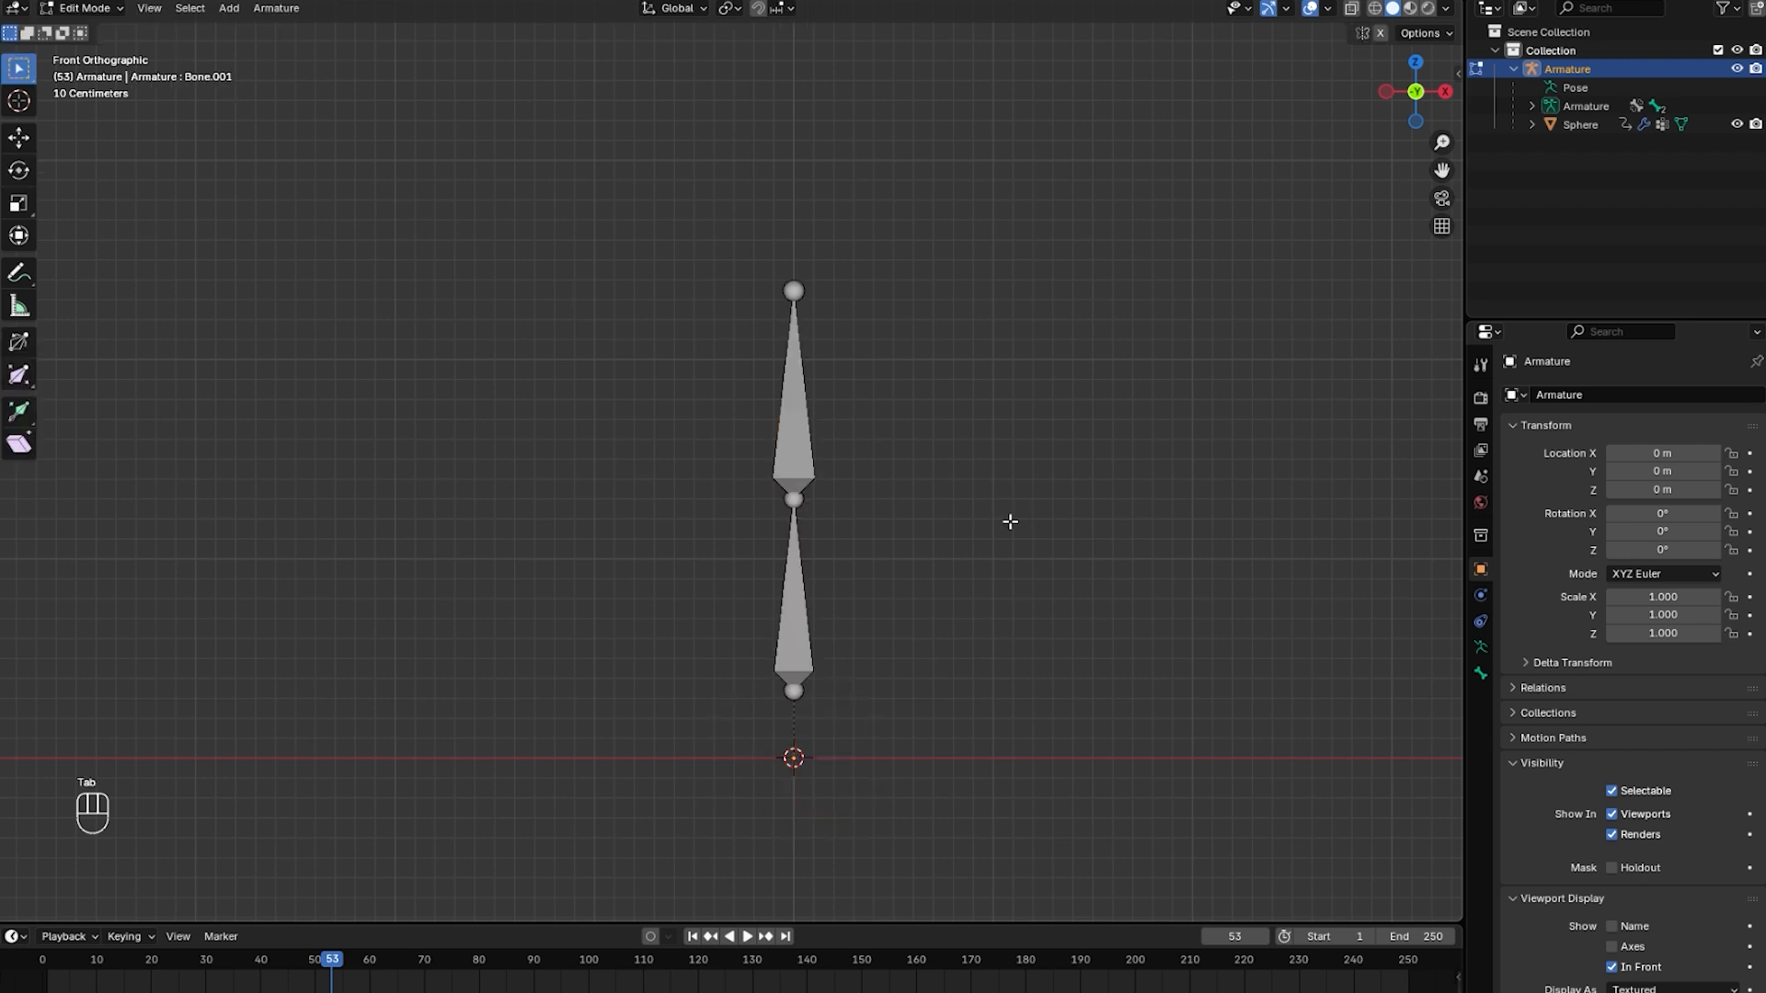
pyautogui.click(1580, 124)
pyautogui.press('Tab')
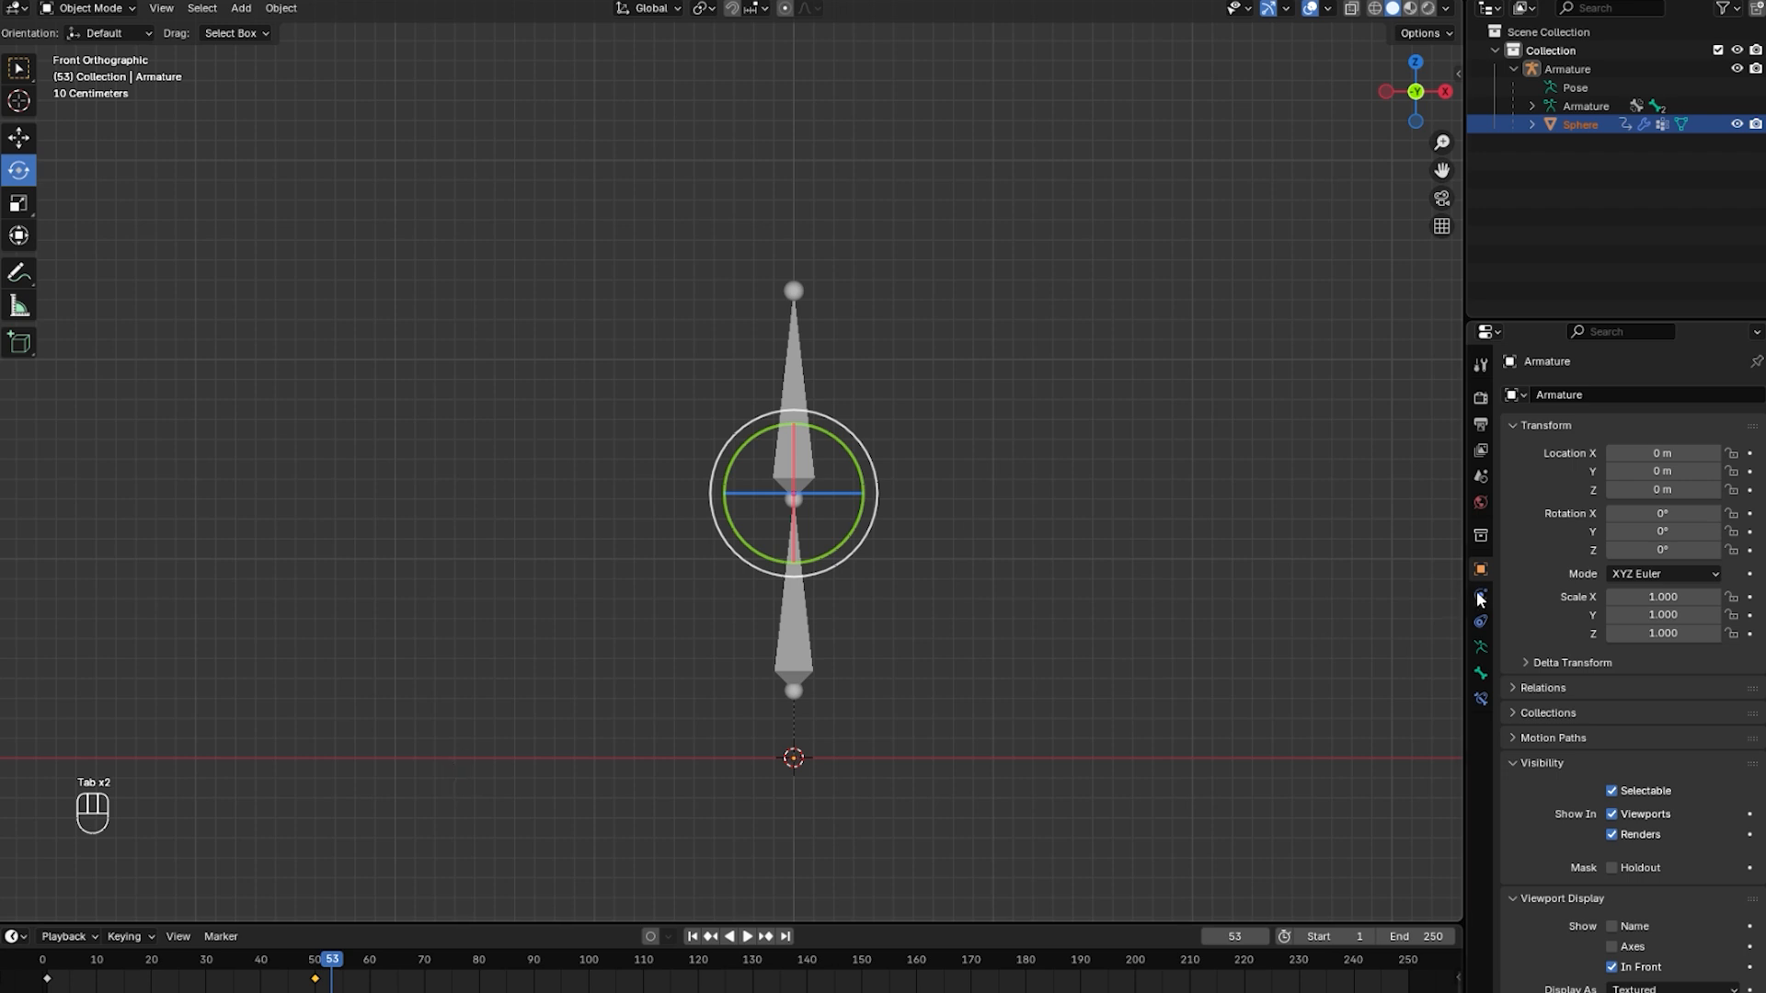
pyautogui.click(1585, 124)
pyautogui.click(1731, 475)
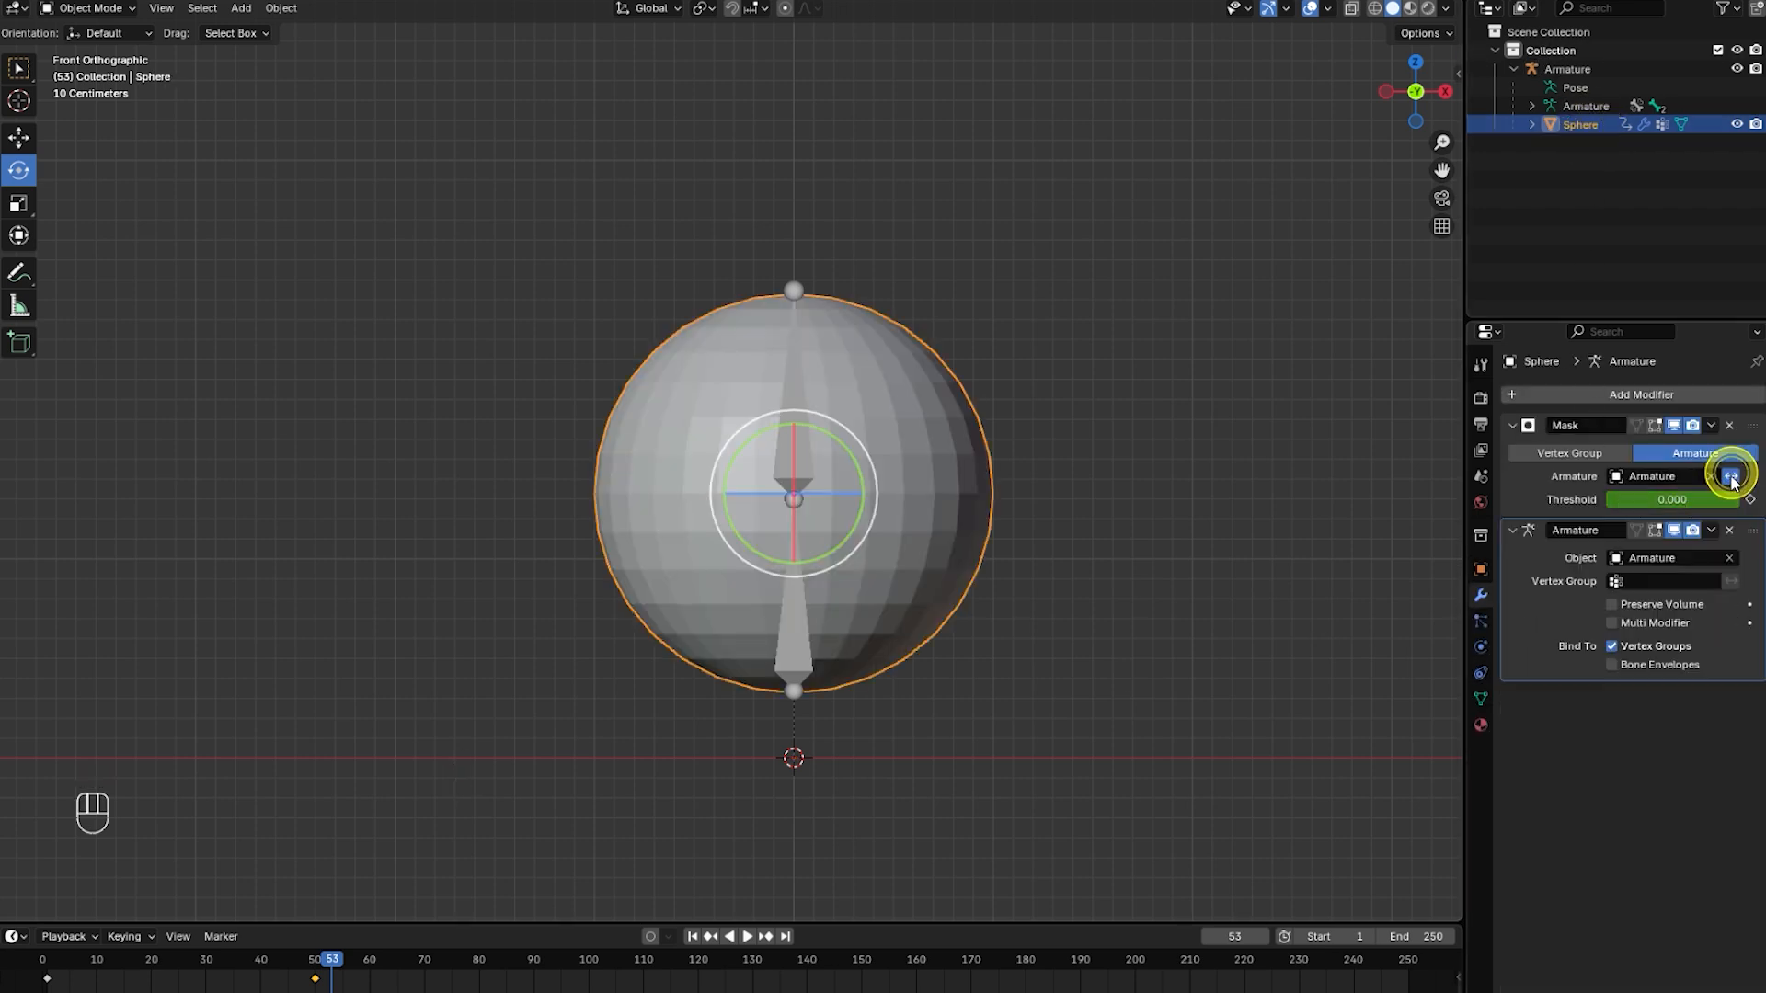
# Select the sphere's upper-half vertices in wireframe Edit Mode and open the mesh's vertex groups.
pyautogui.keyDown('shift'); pyautogui.moveTo(991, 537); pyautogui.dragTo(1007, 483, button='middle'); pyautogui.keyUp('shift')
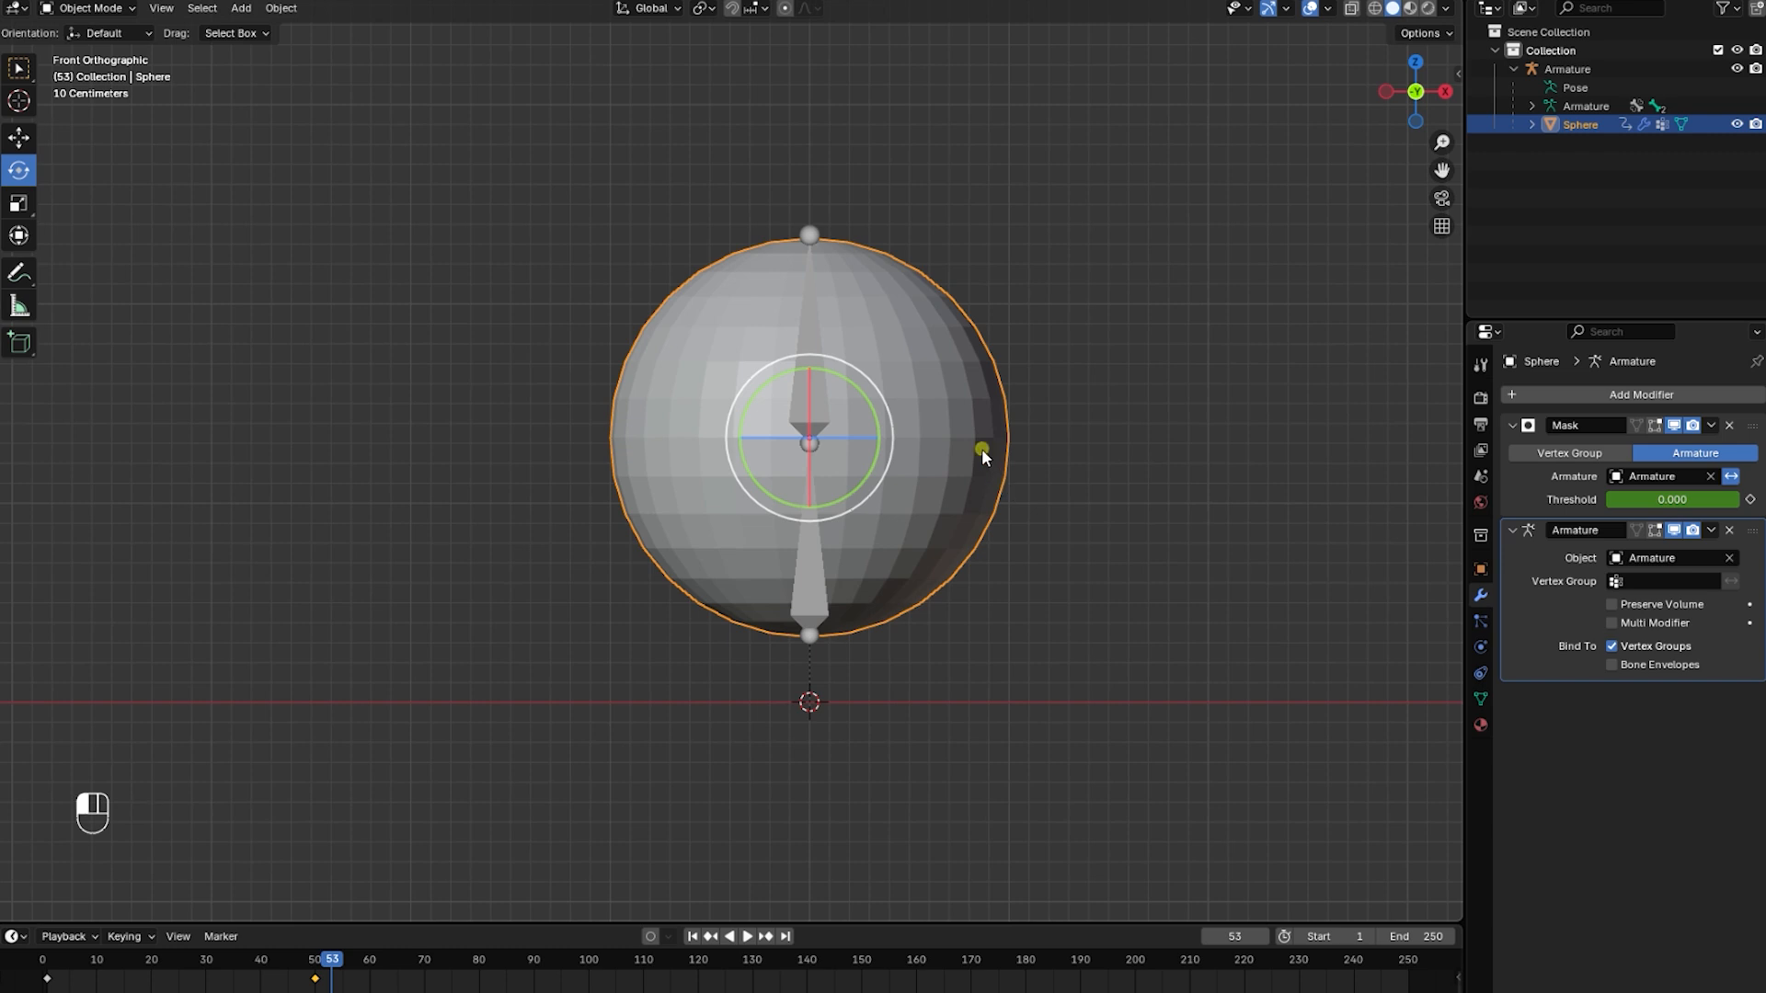
pyautogui.press('Tab')
pyautogui.hotkey('shift', 'z')
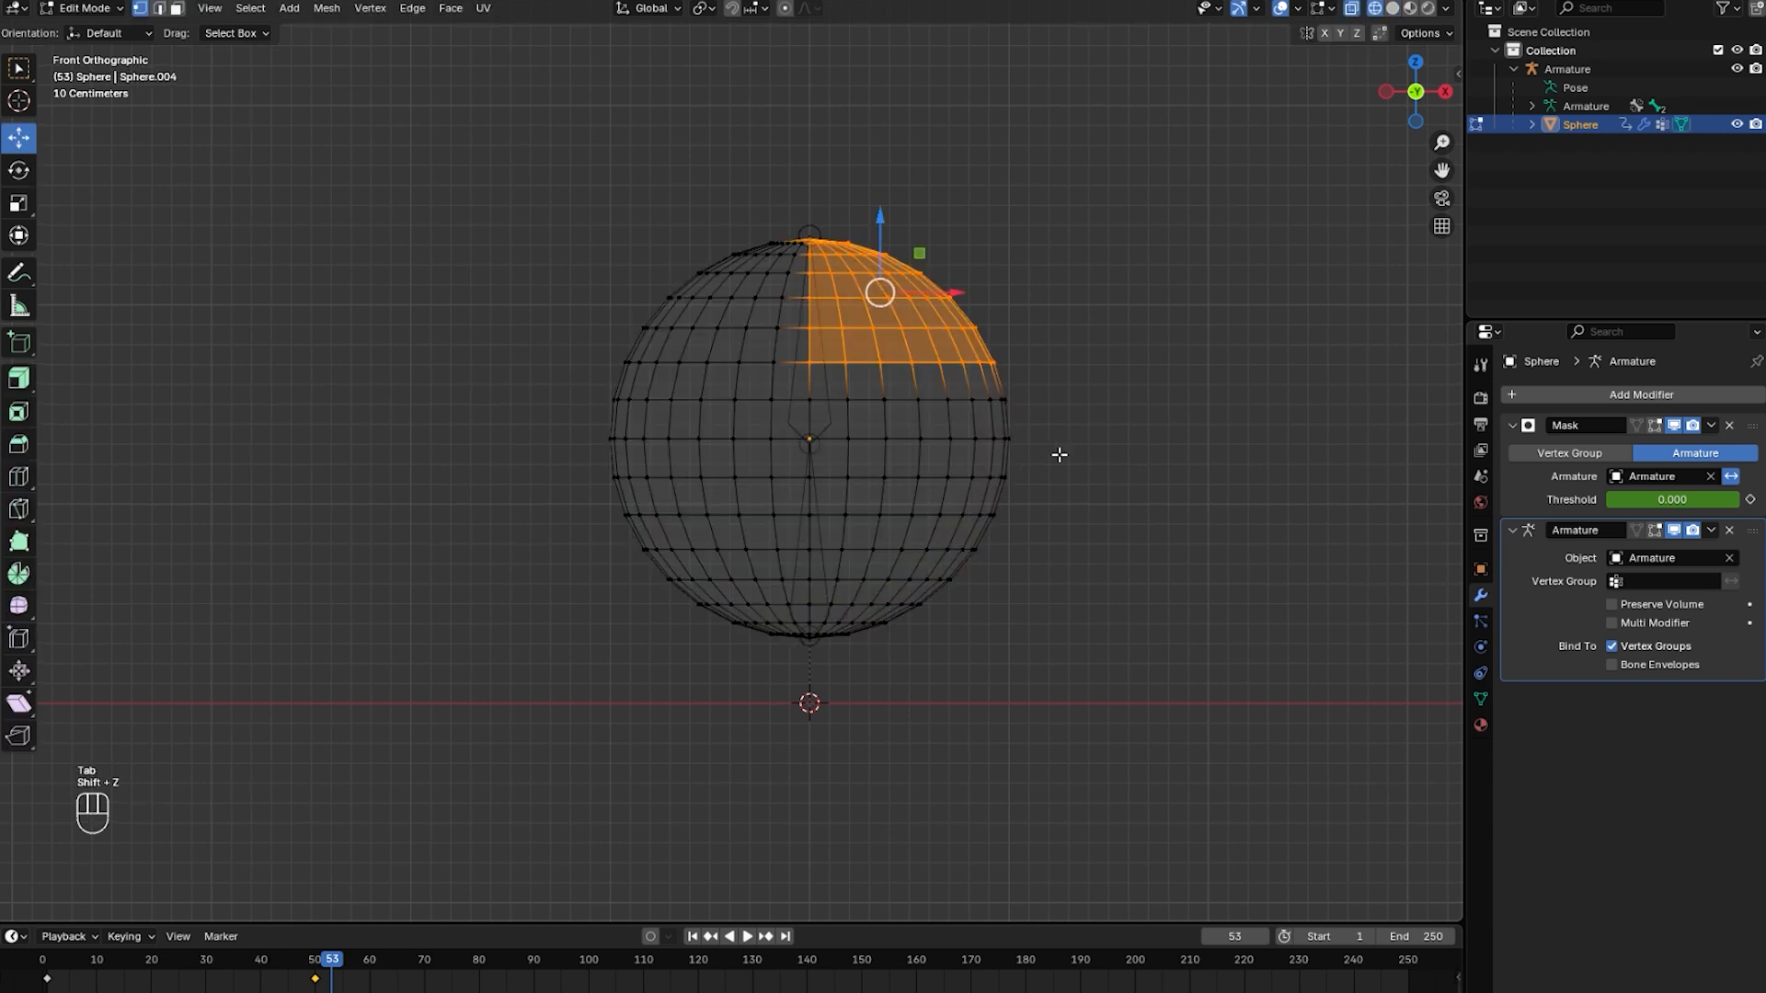
pyautogui.moveTo(1078, 452); pyautogui.dragTo(311, 133)
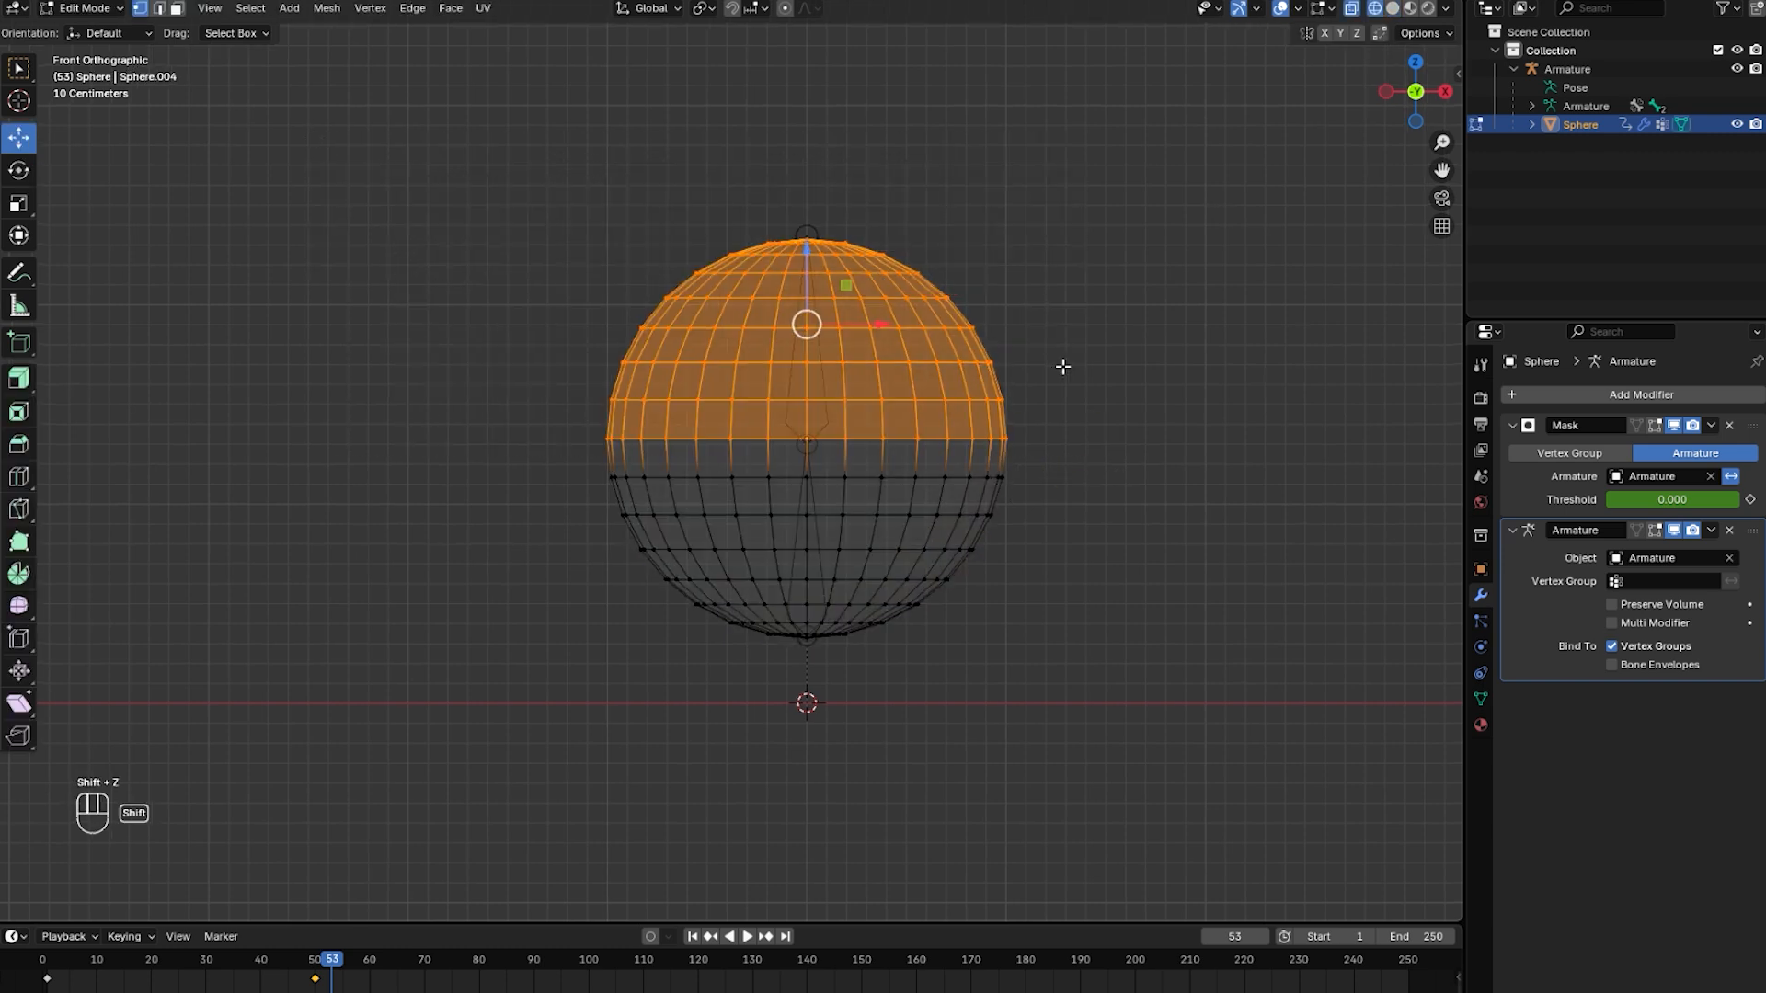
pyautogui.click(1481, 700)
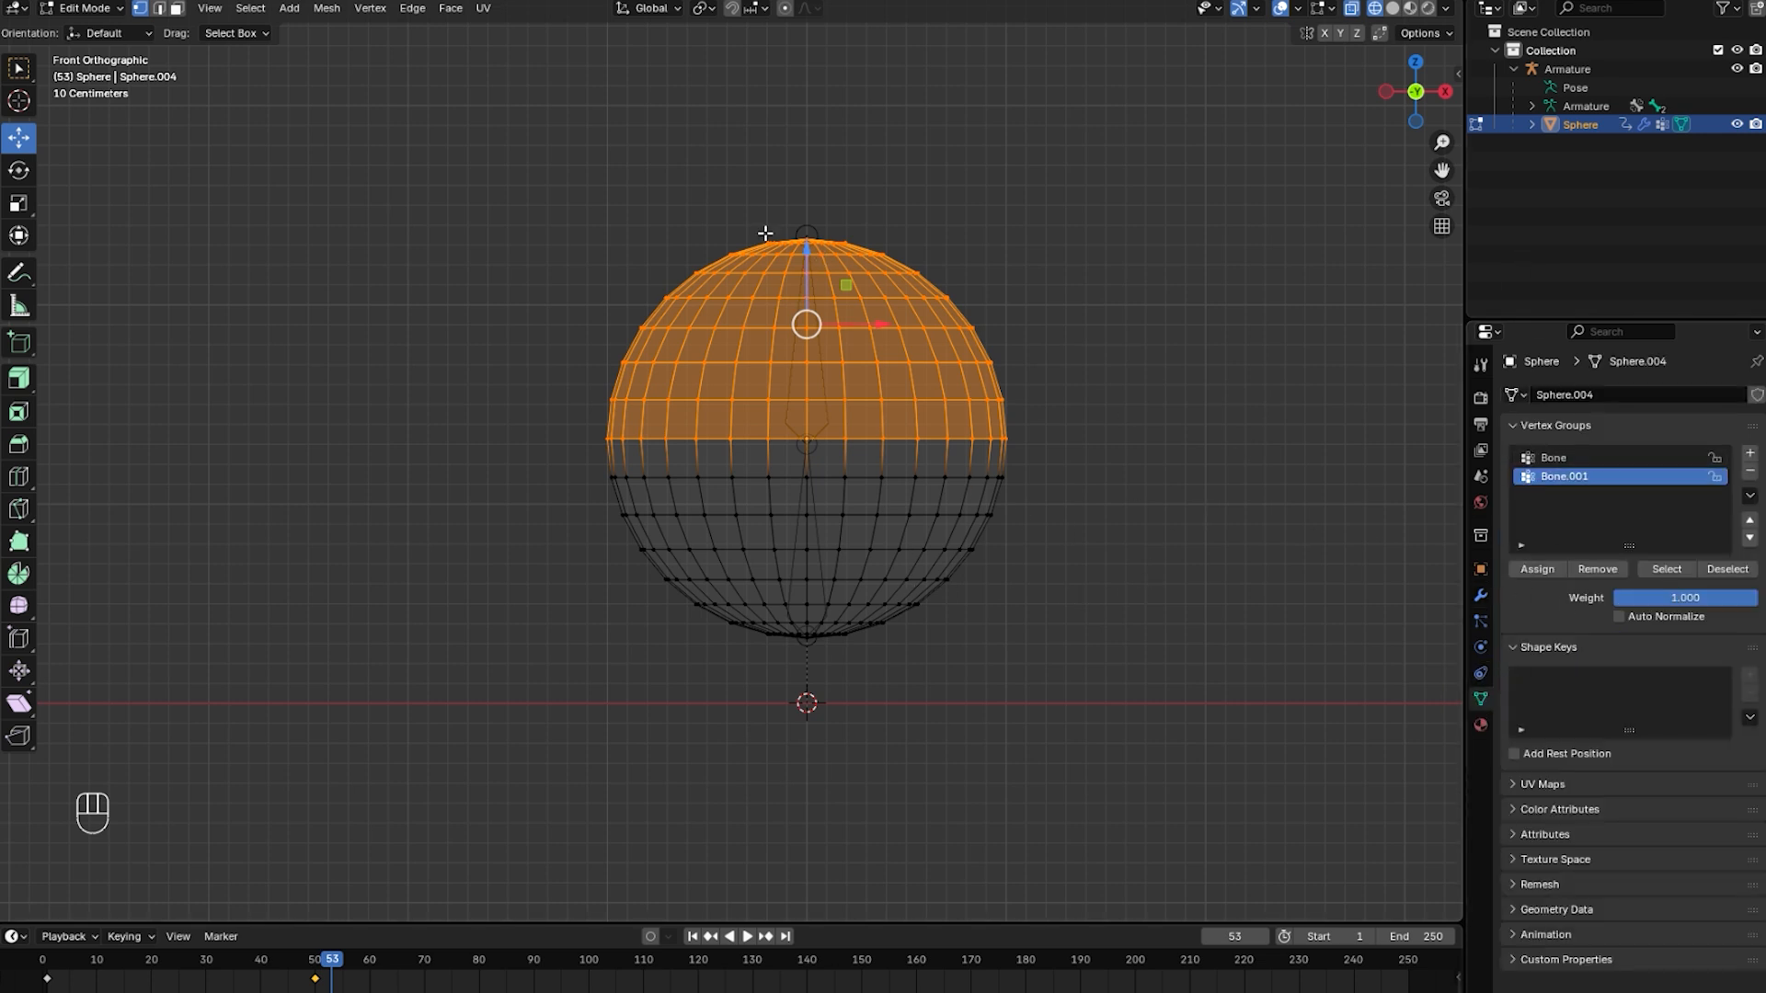
pyautogui.press('Tab')
# Select the armature, enable the display of its bone names, and return to solid shading.
pyautogui.click(809, 230)
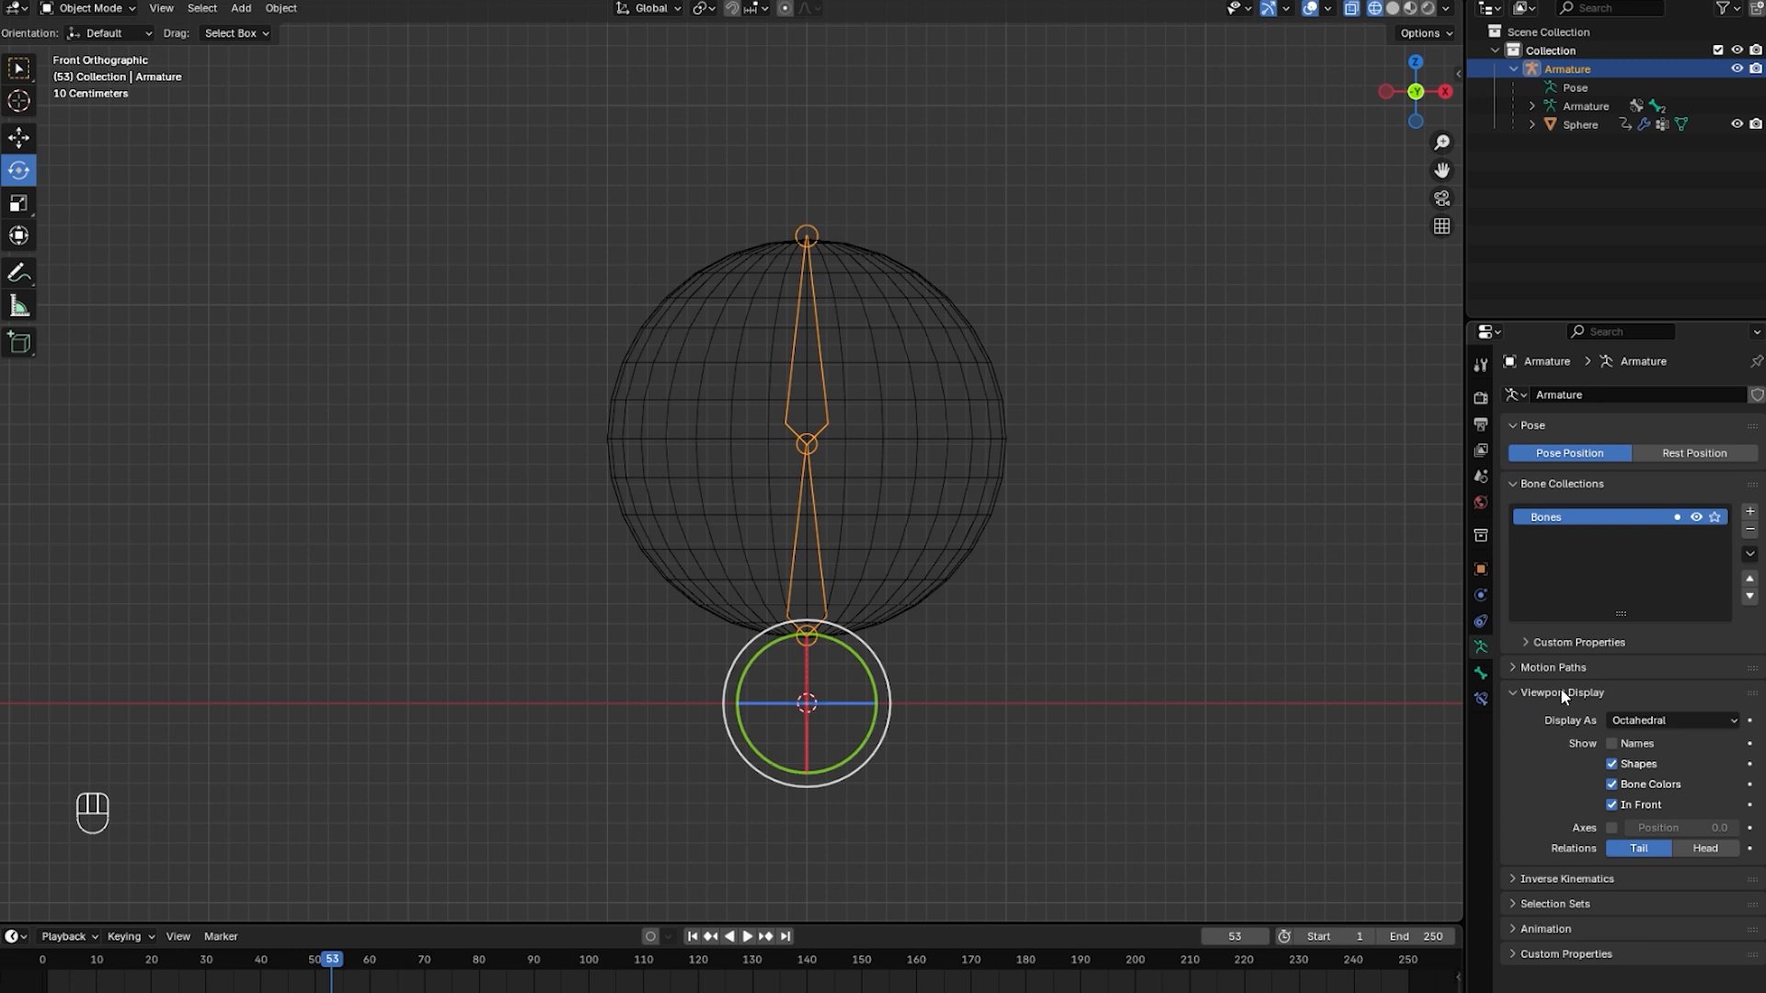
pyautogui.click(1612, 744)
pyautogui.hotkey('shift', 'z')
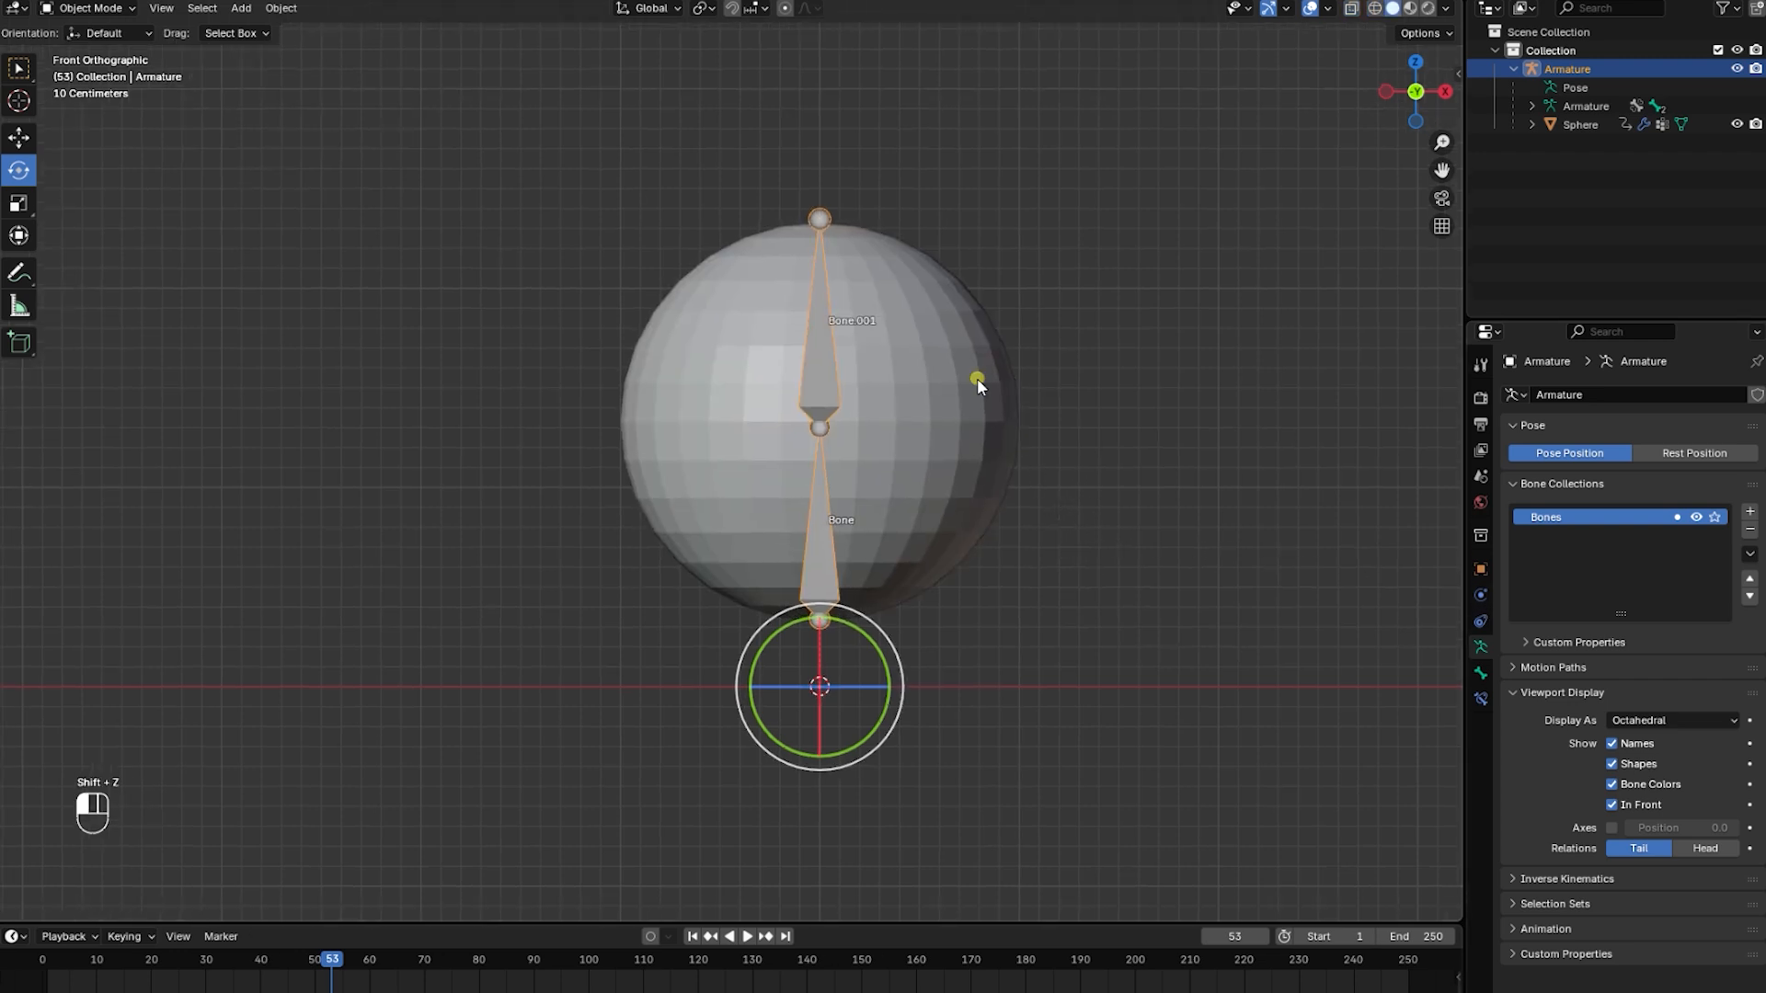
# In the sphere's Edit Mode, assign the upper-half vertices to the Bone.001 group with weight 1.000.
pyautogui.click(977, 378)
pyautogui.keyDown('shift'); pyautogui.moveTo(1235, 580); pyautogui.dragTo(1228, 575, button='middle'); pyautogui.keyUp('shift')
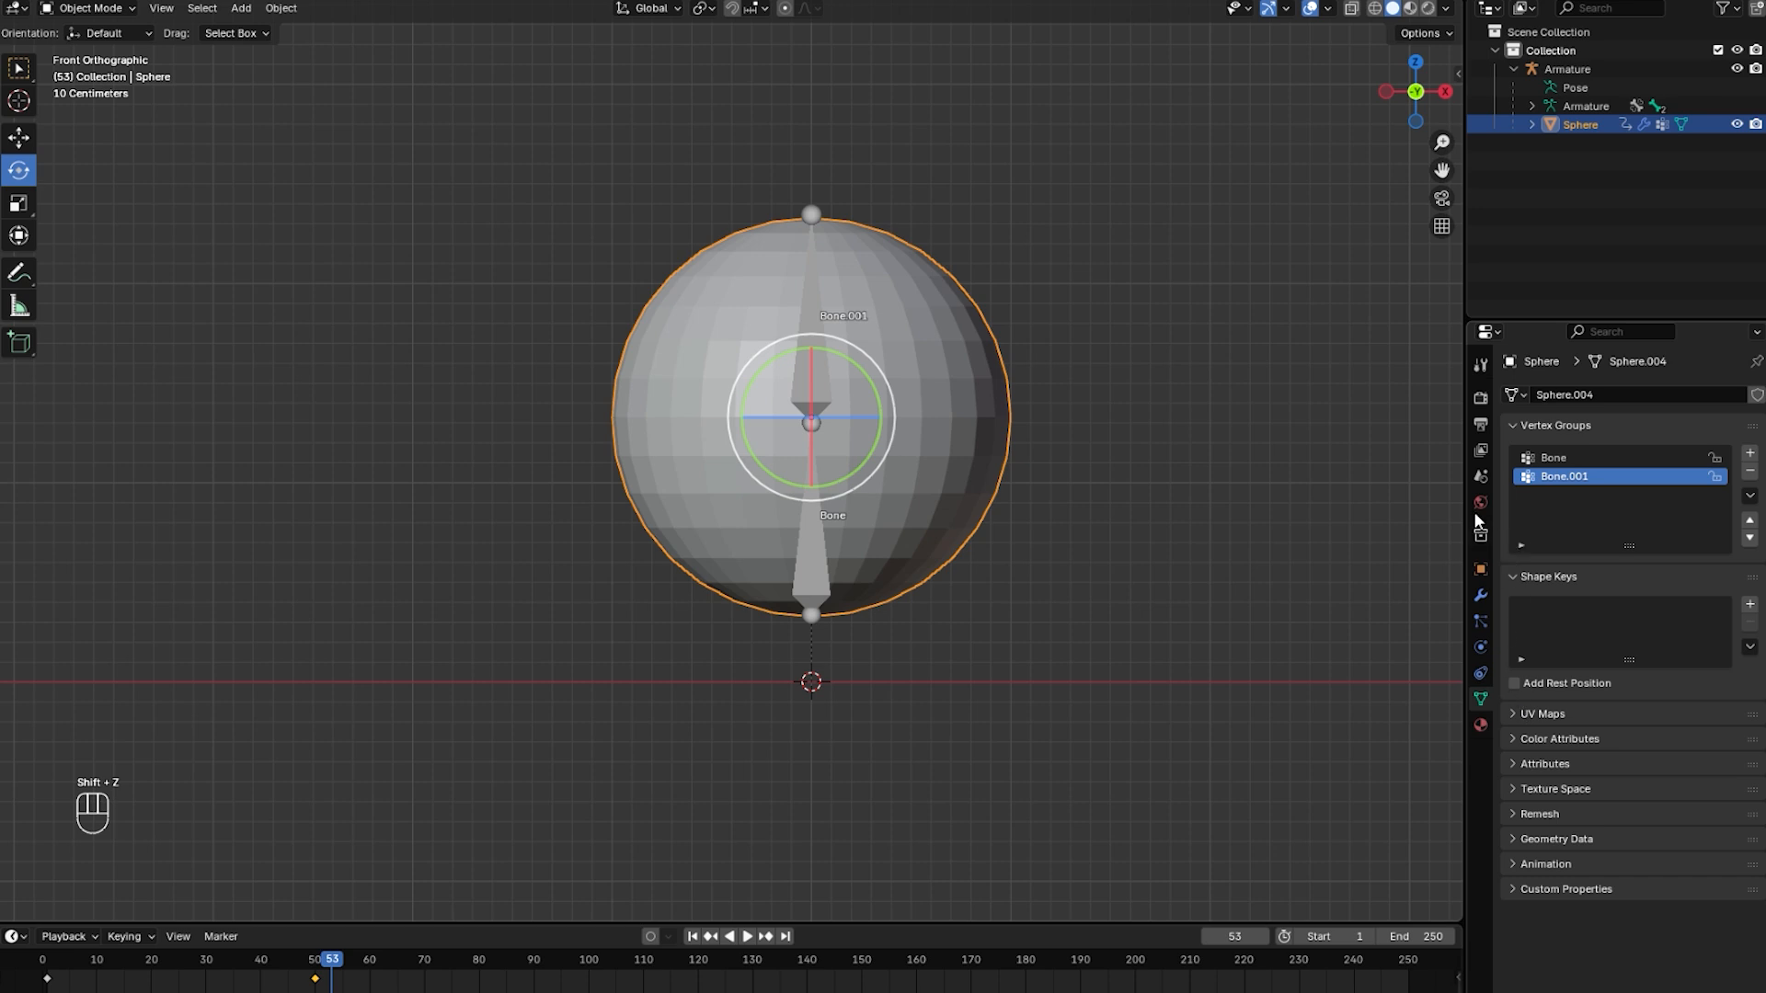
pyautogui.press('Tab')
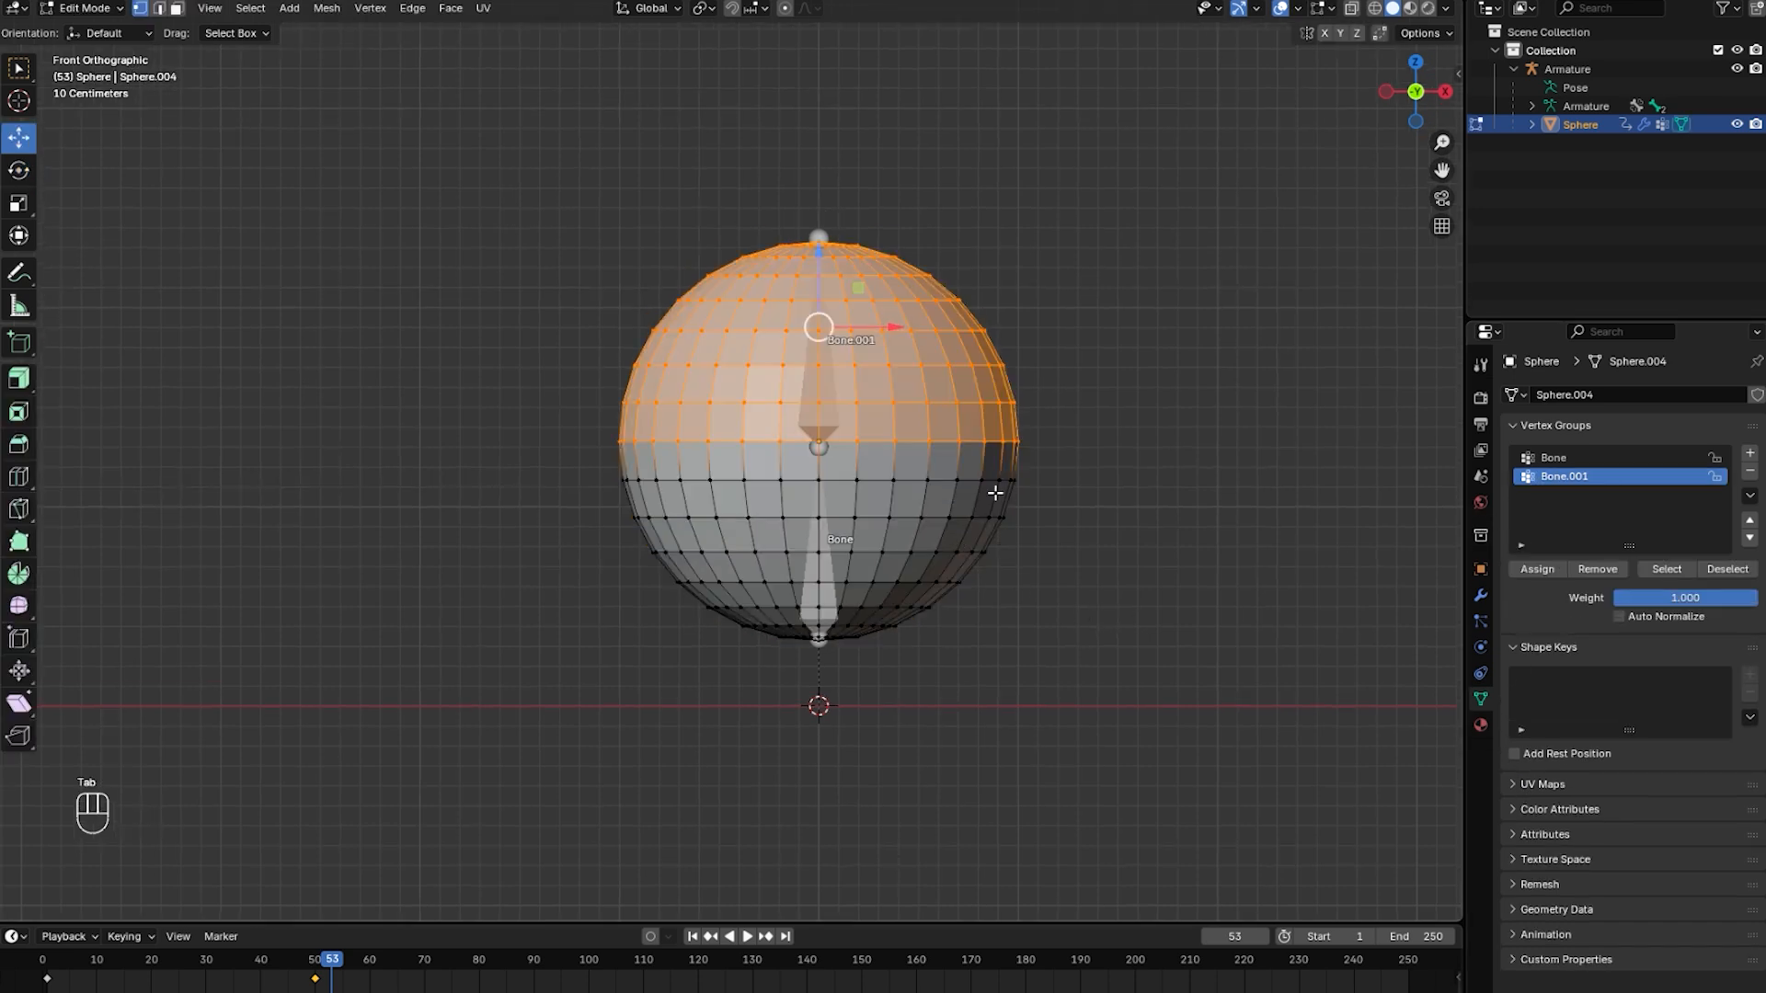
pyautogui.hotkey('shift', 'z')
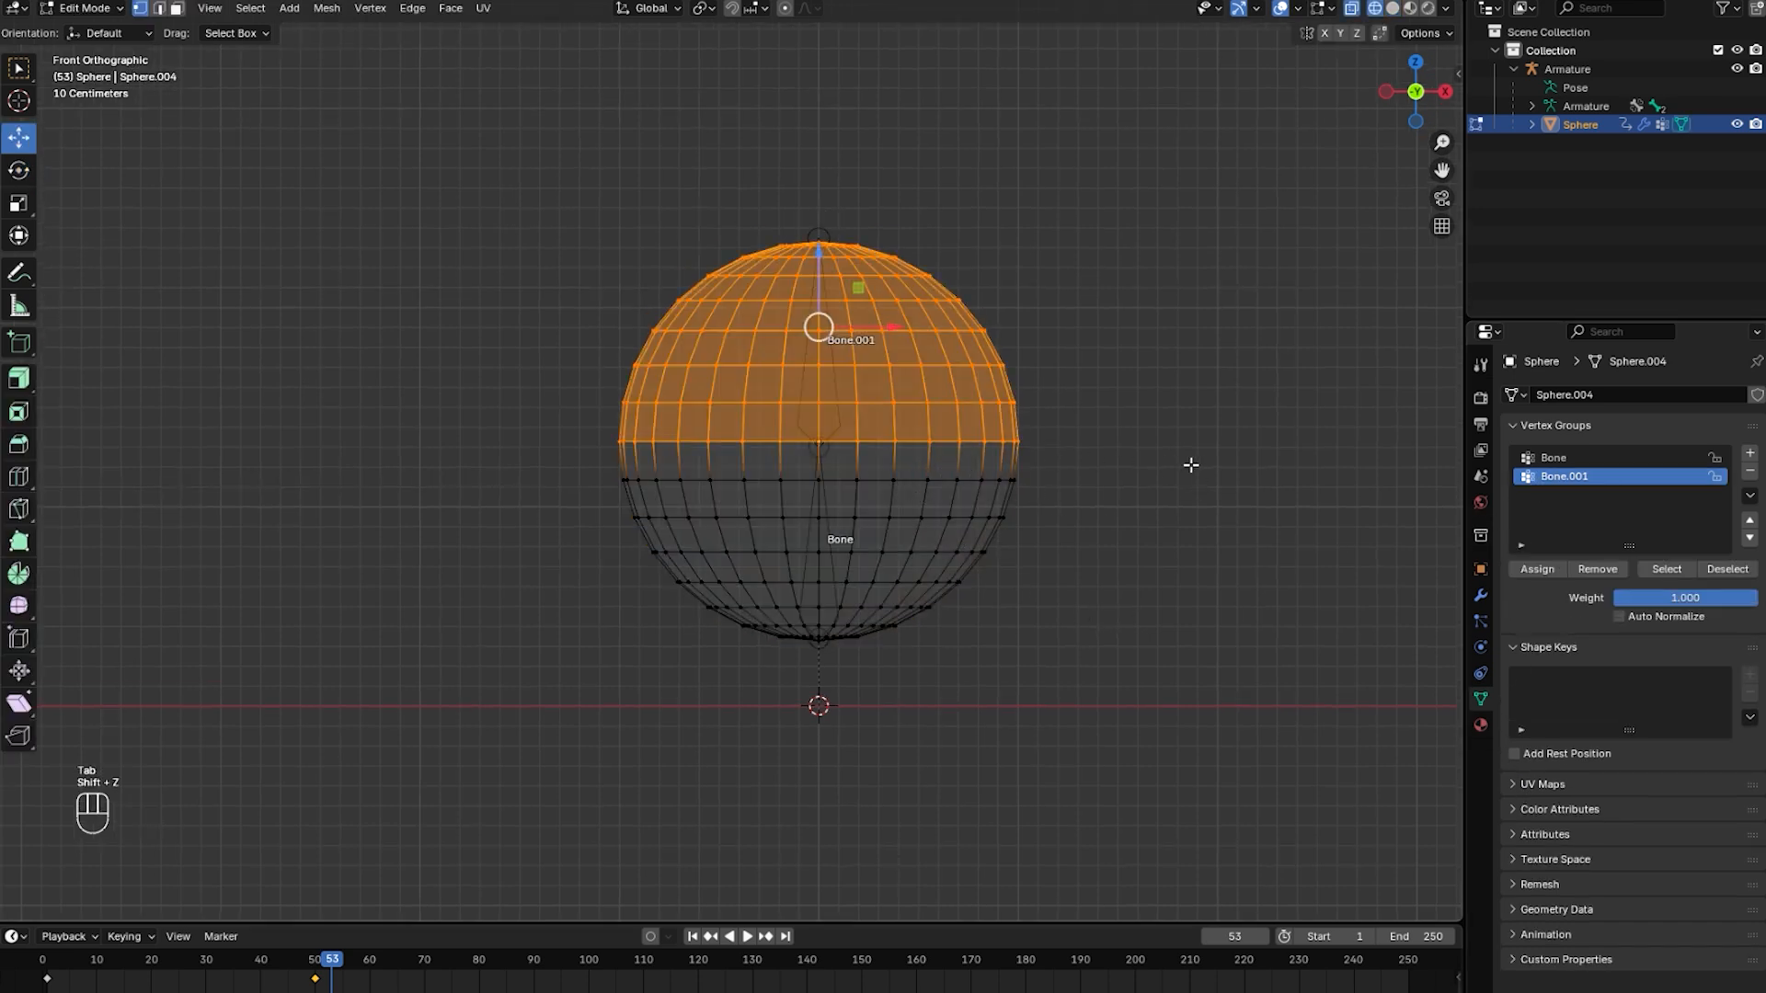
pyautogui.moveTo(1191, 466); pyautogui.dragTo(320, 127)
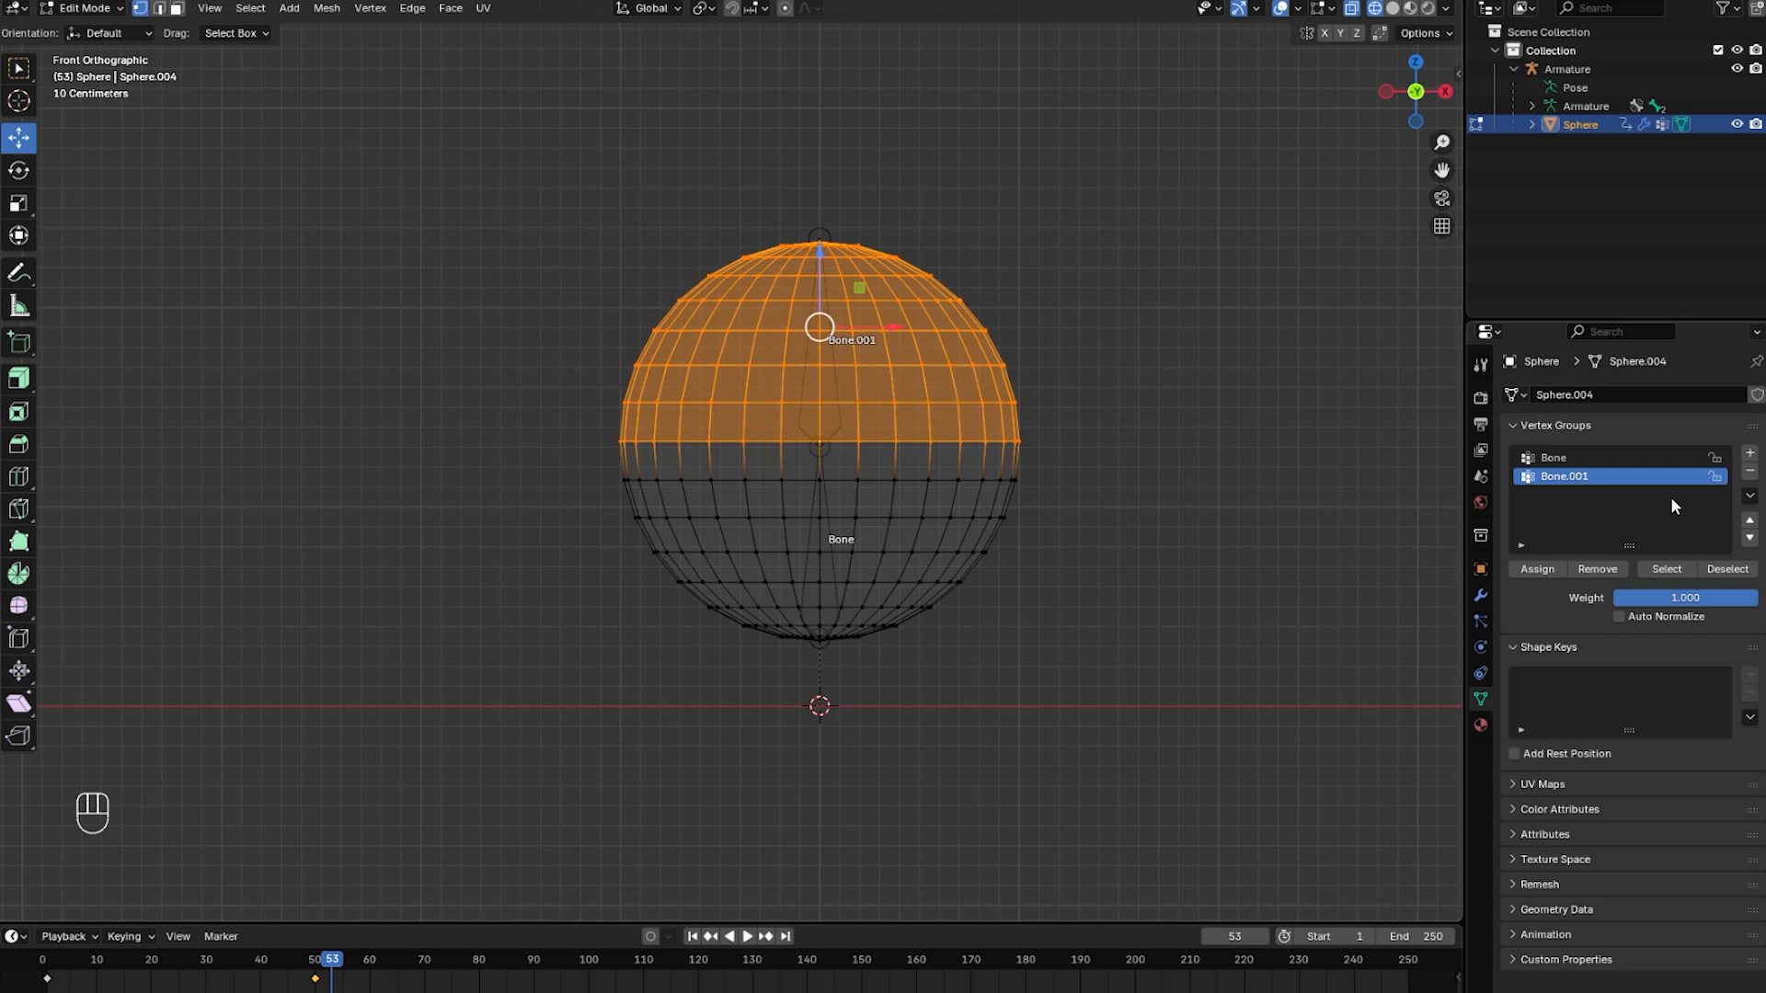
pyautogui.click(1537, 569)
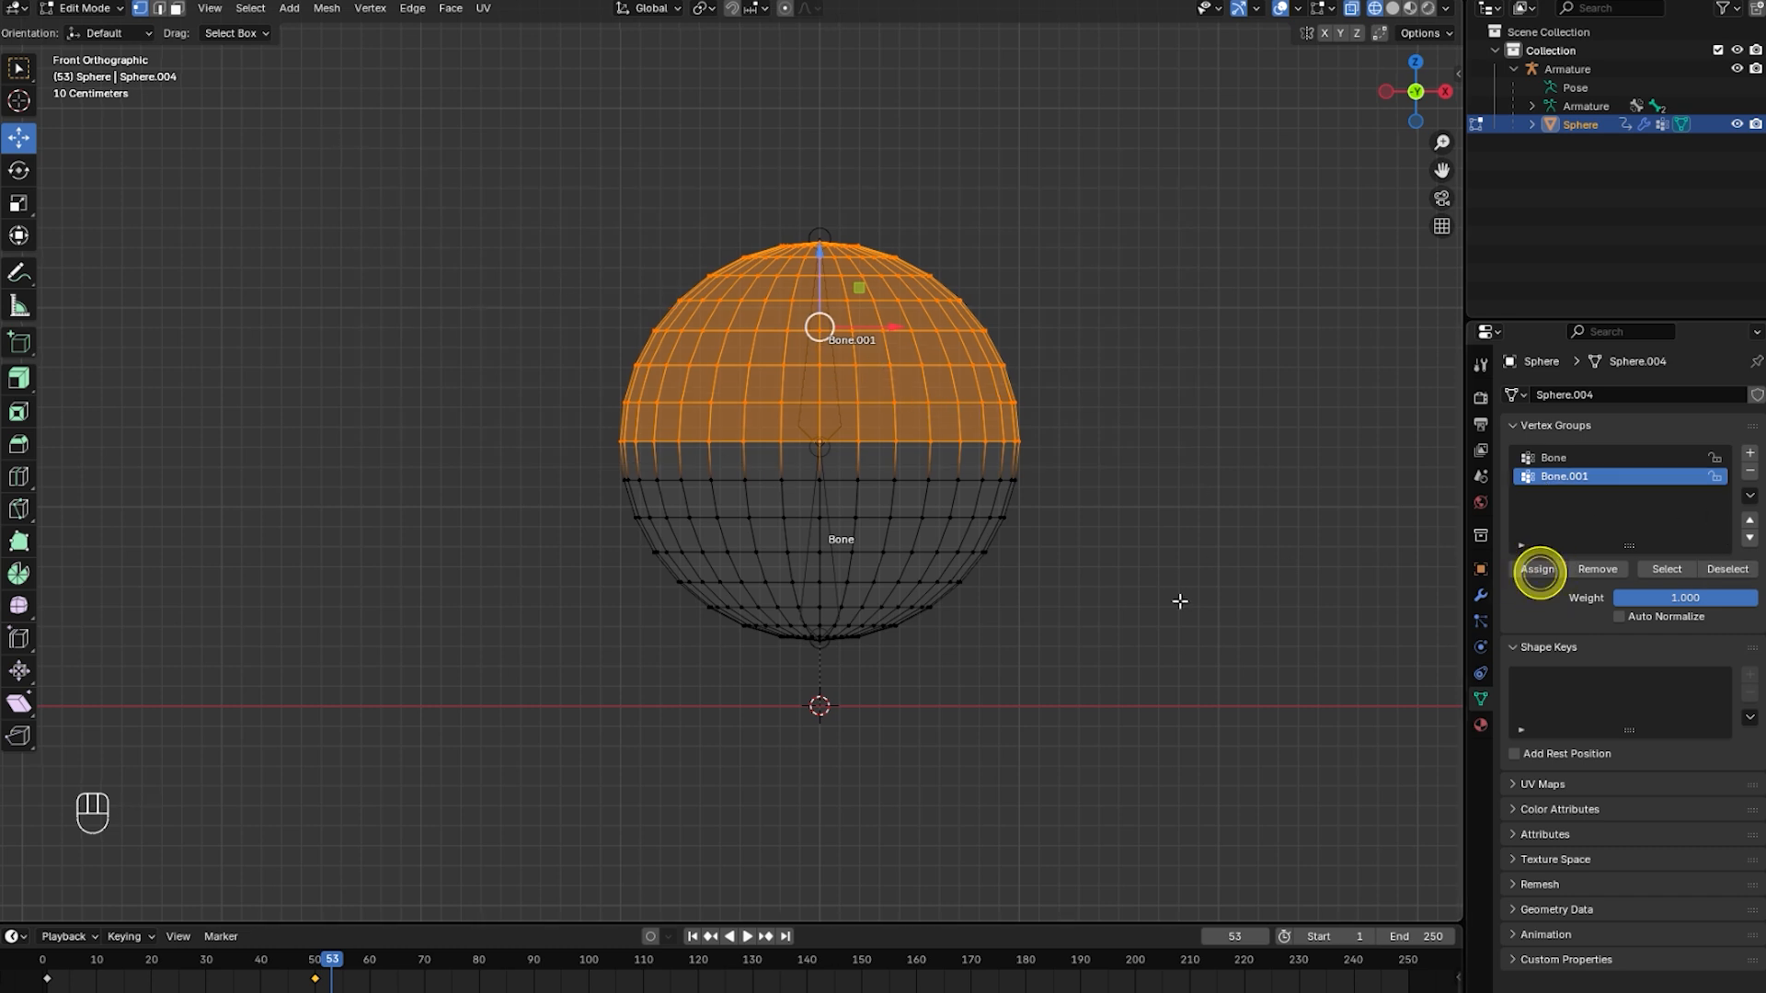
# Assign the sphere's lower-half vertices to the Bone vertex group with weight 1.000.
pyautogui.moveTo(1260, 705); pyautogui.dragTo(315, 461)
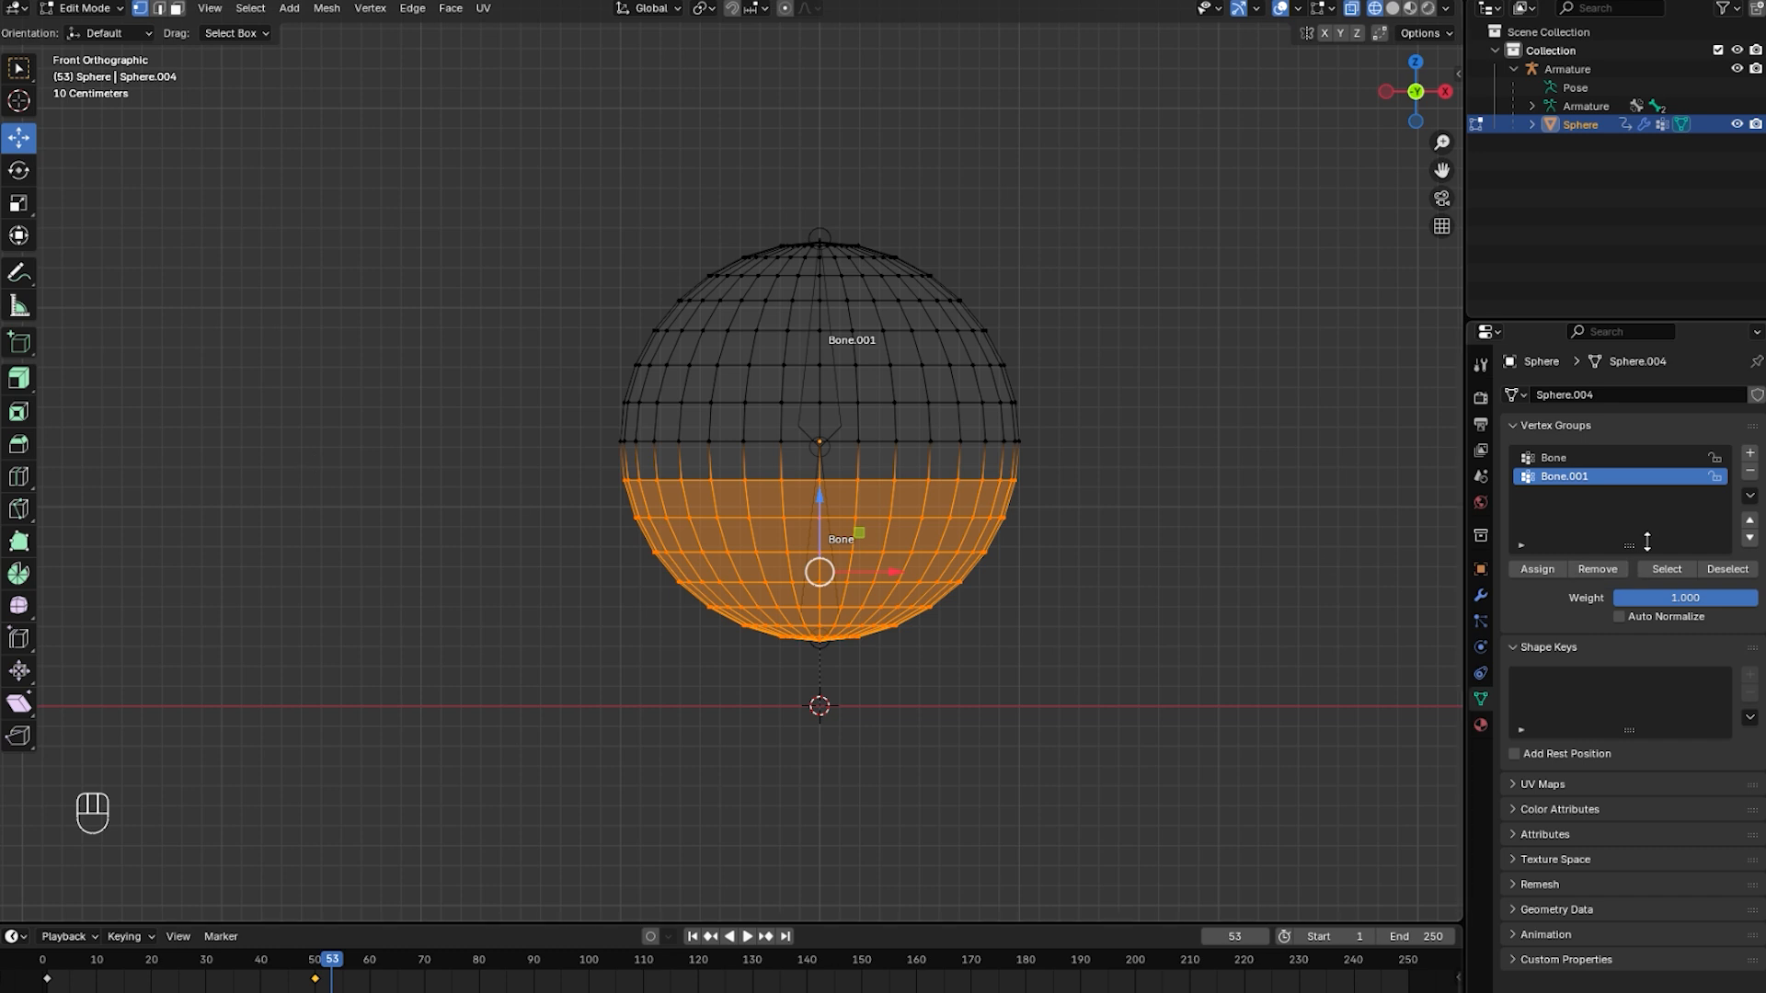
pyautogui.click(1554, 458)
pyautogui.click(1537, 570)
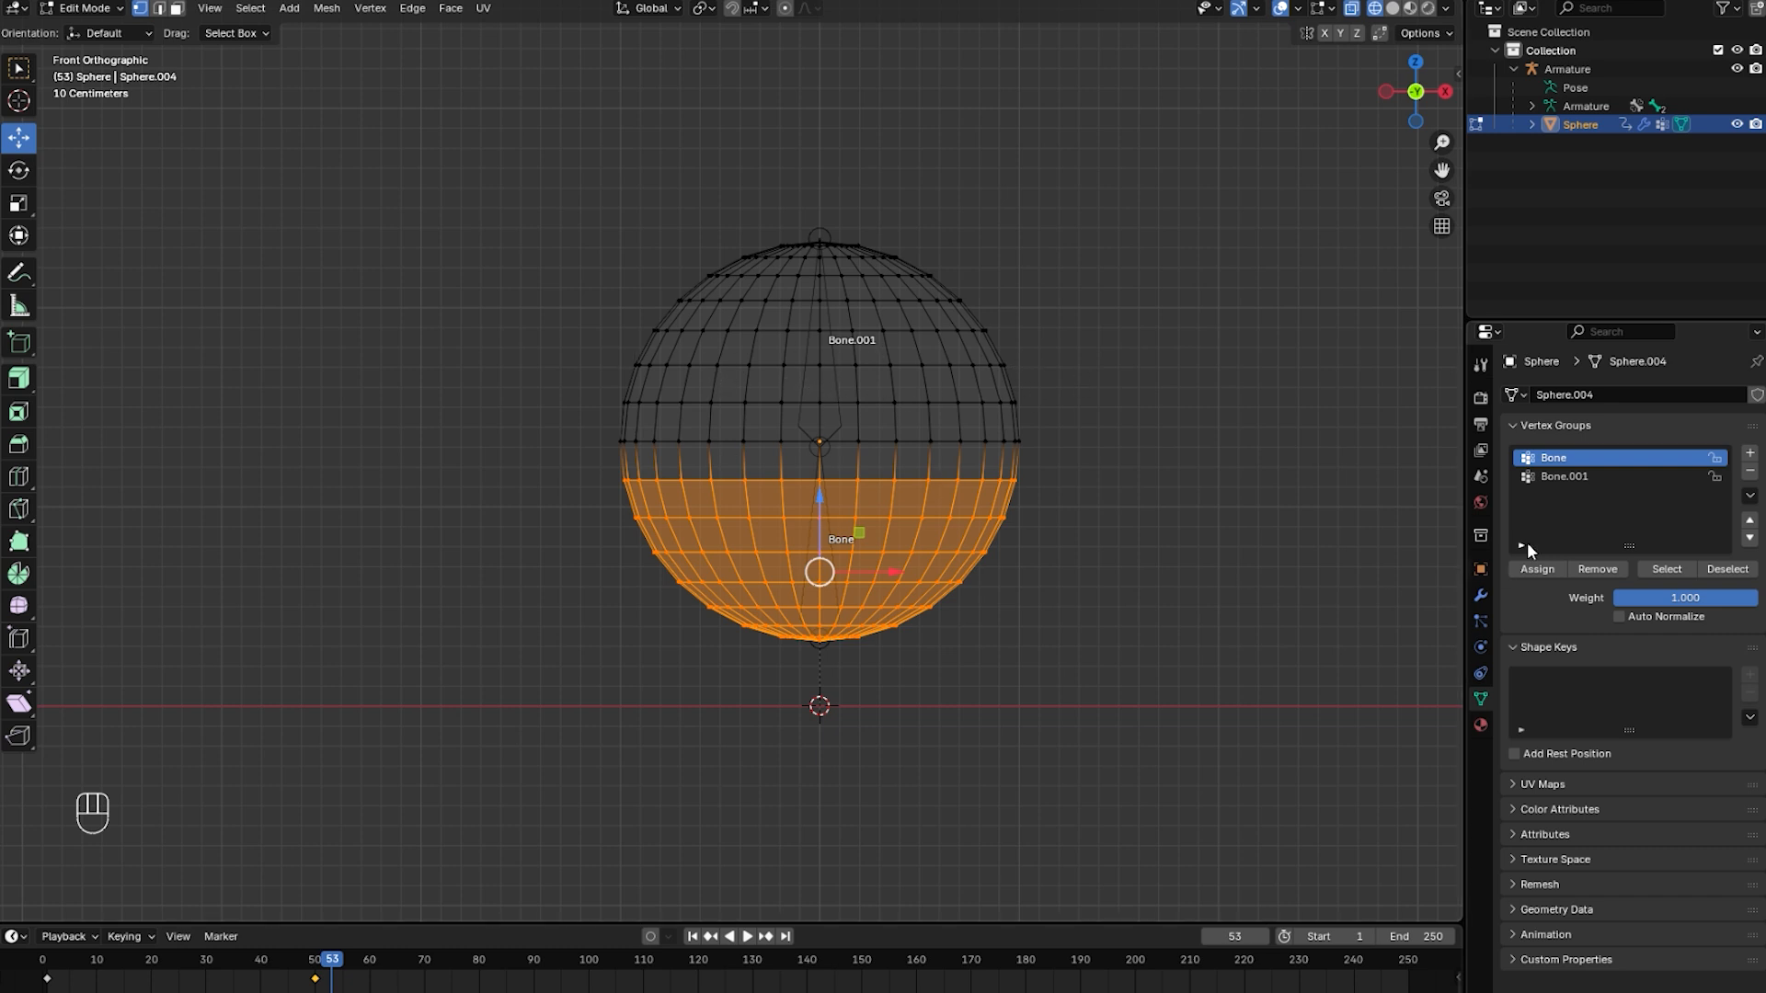
# Remove the sphere's upper-half vertices from the Bone vertex group.
pyautogui.click(1575, 460)
pyautogui.moveTo(1110, 459); pyautogui.dragTo(385, 181)
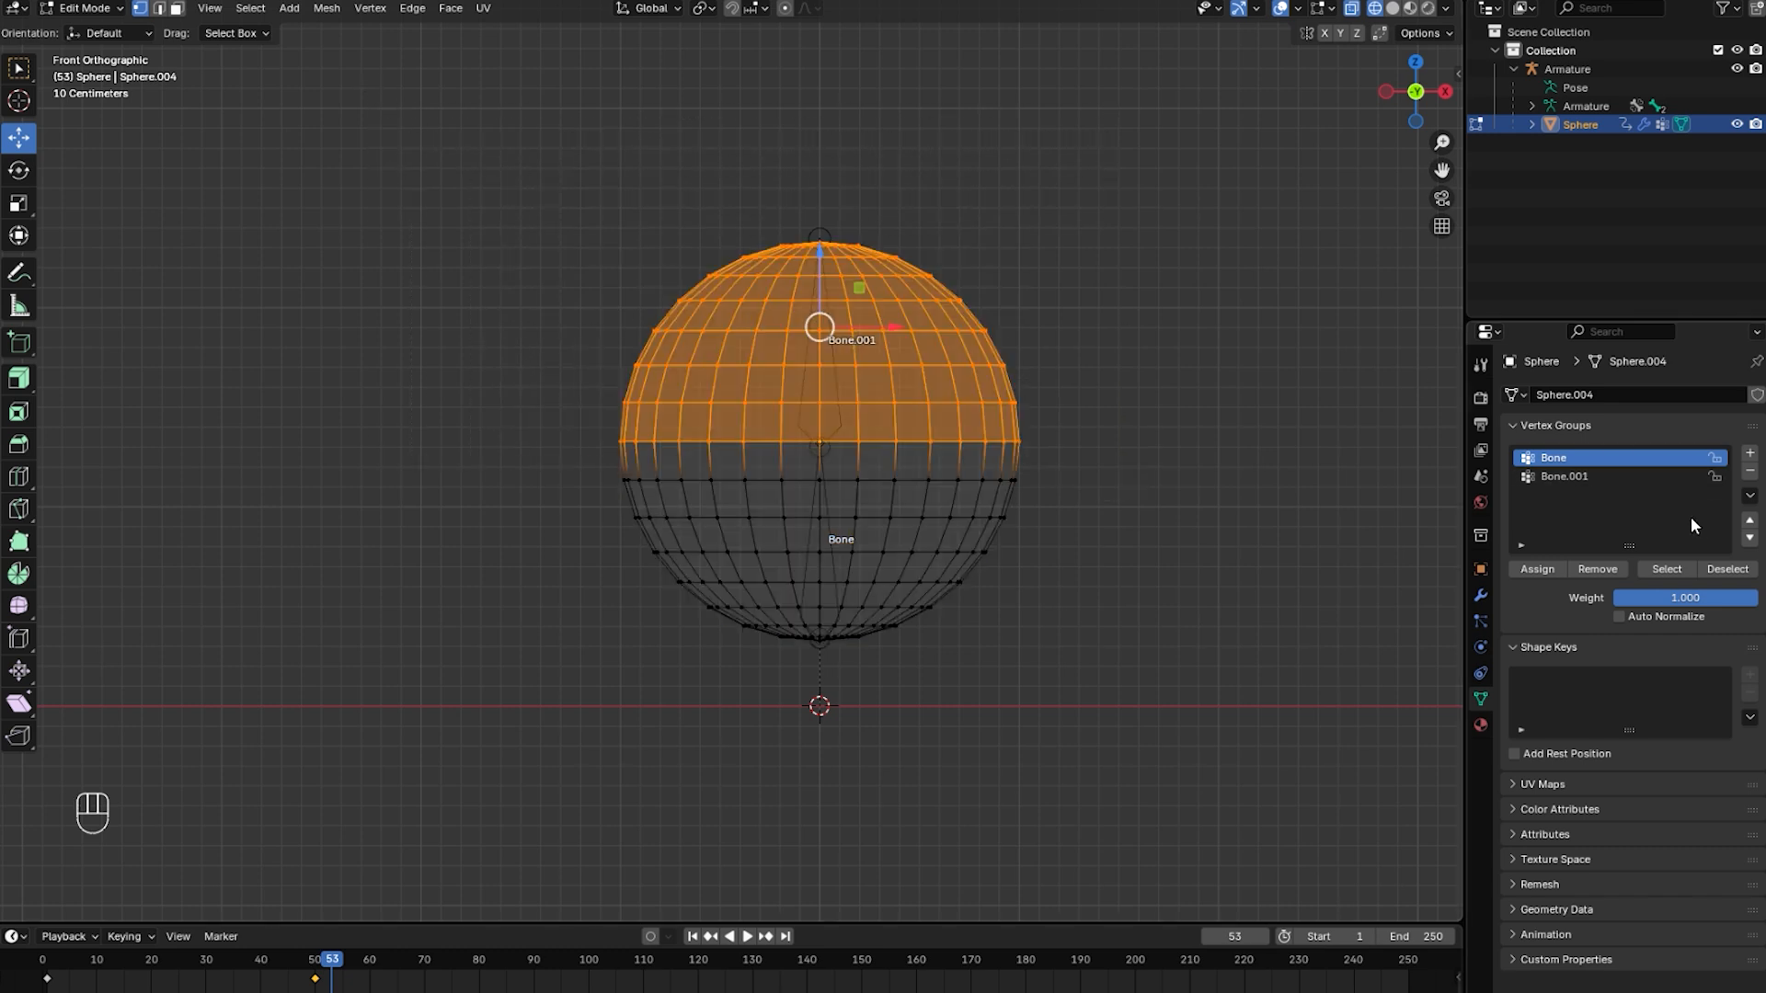
pyautogui.click(1599, 570)
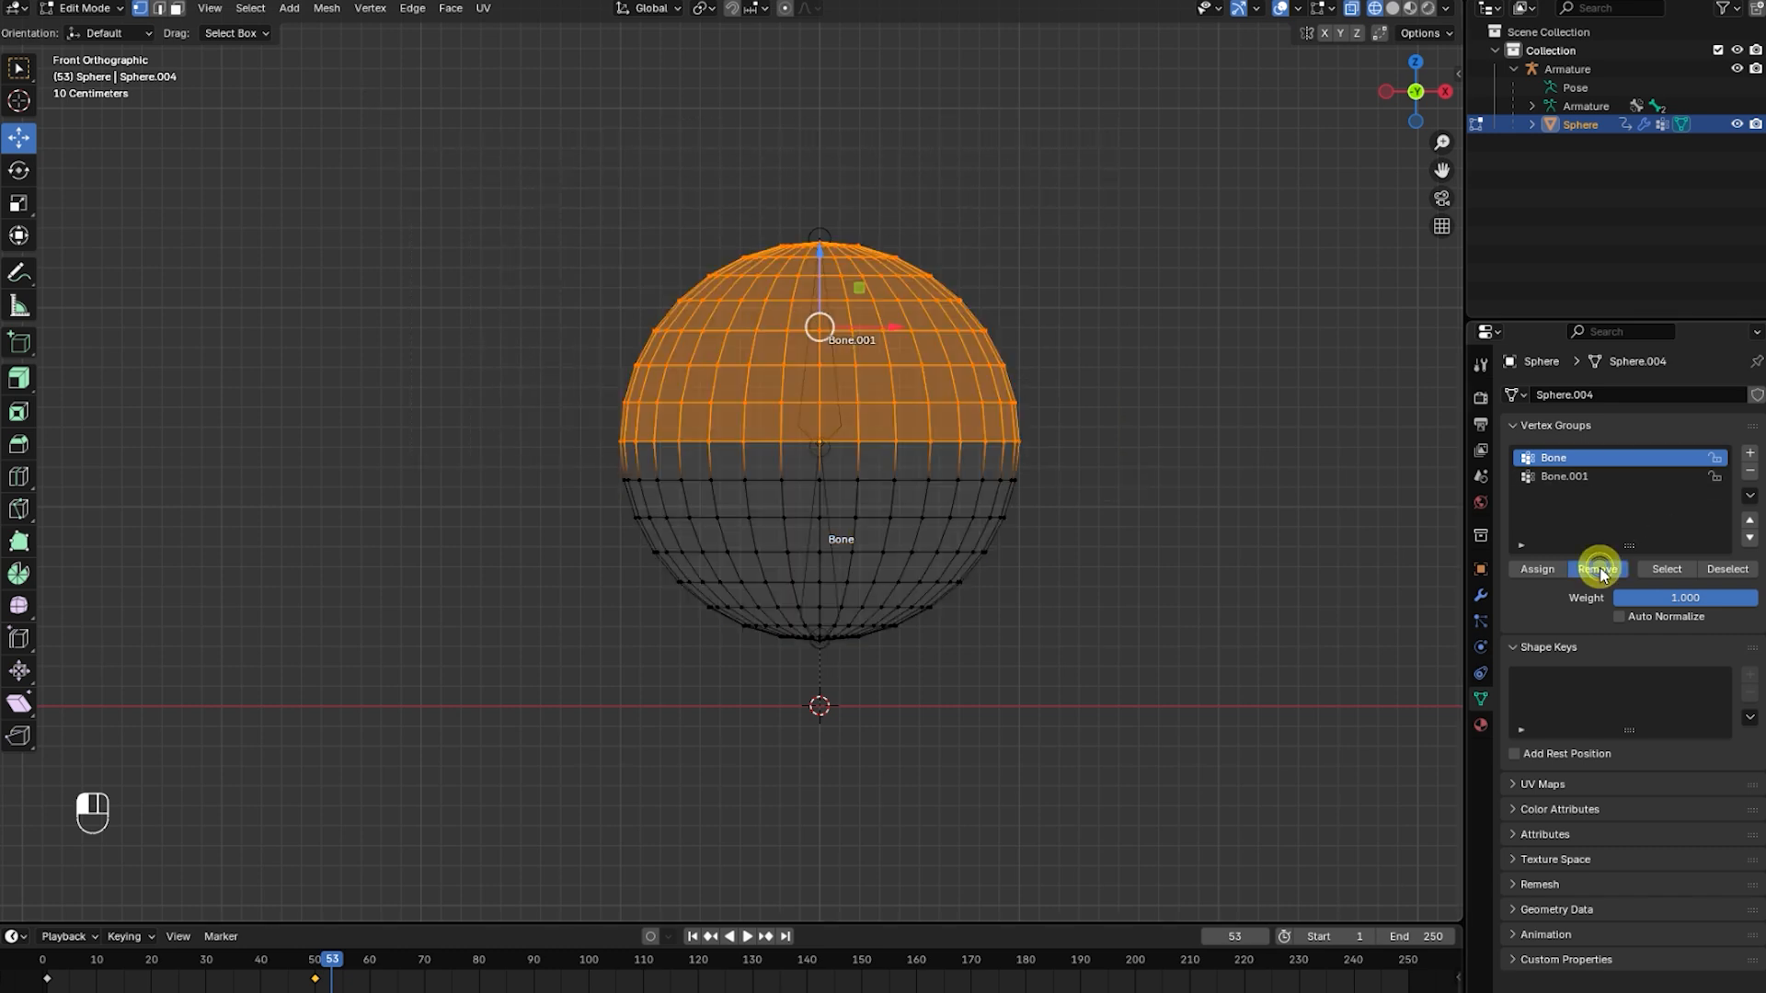
# Remove the sphere's lower-half vertices from the Bone.001 vertex group and return to Object Mode.
pyautogui.click(1584, 480)
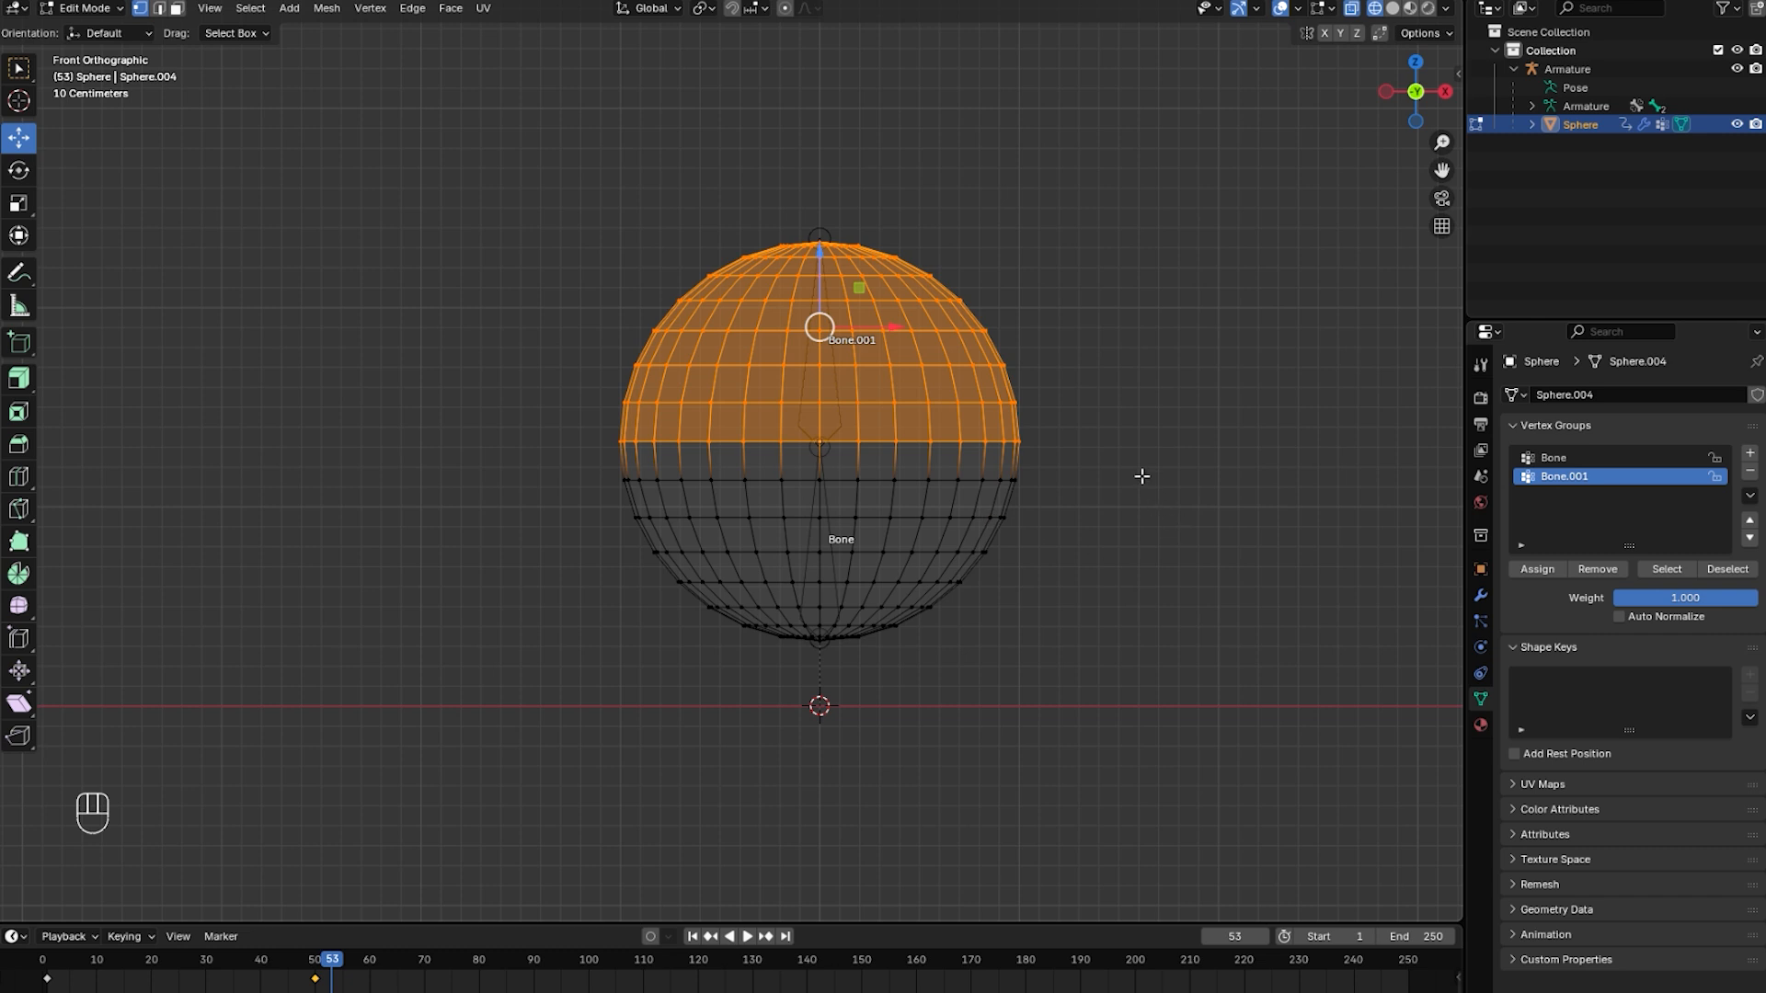
pyautogui.moveTo(1128, 466); pyautogui.dragTo(429, 799)
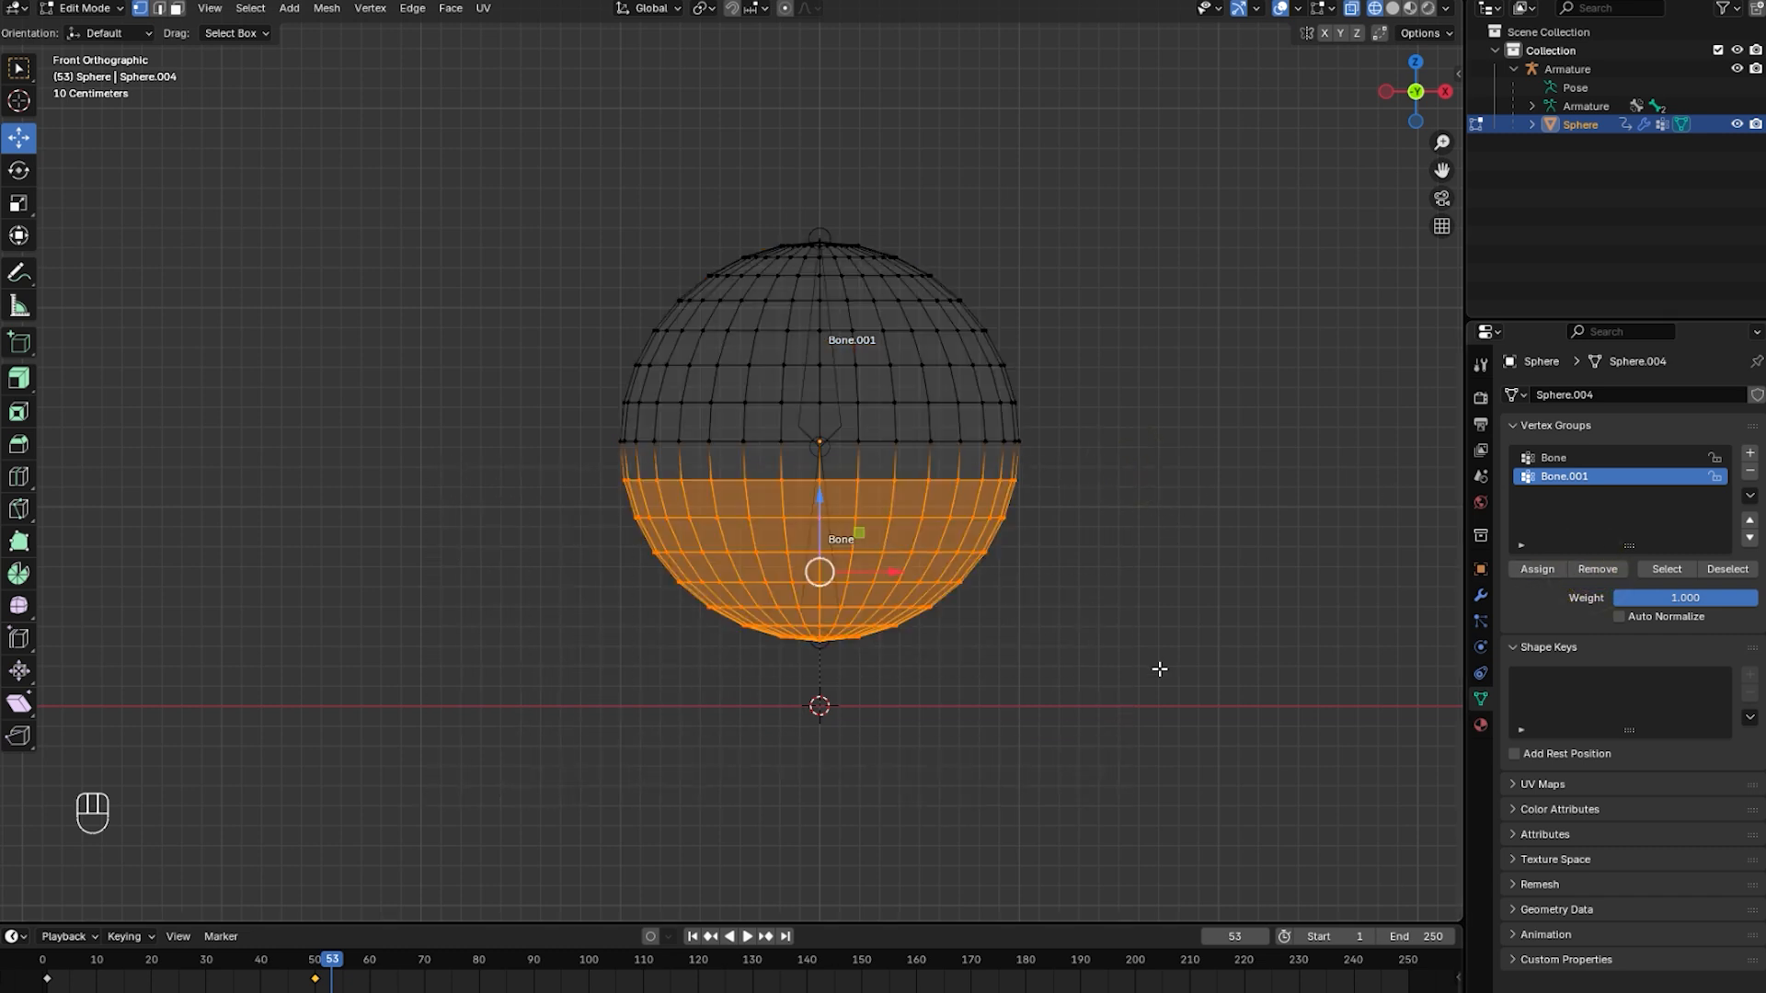
pyautogui.moveTo(1227, 696); pyautogui.dragTo(316, 454)
pyautogui.click(1605, 570)
pyautogui.press('Tab')
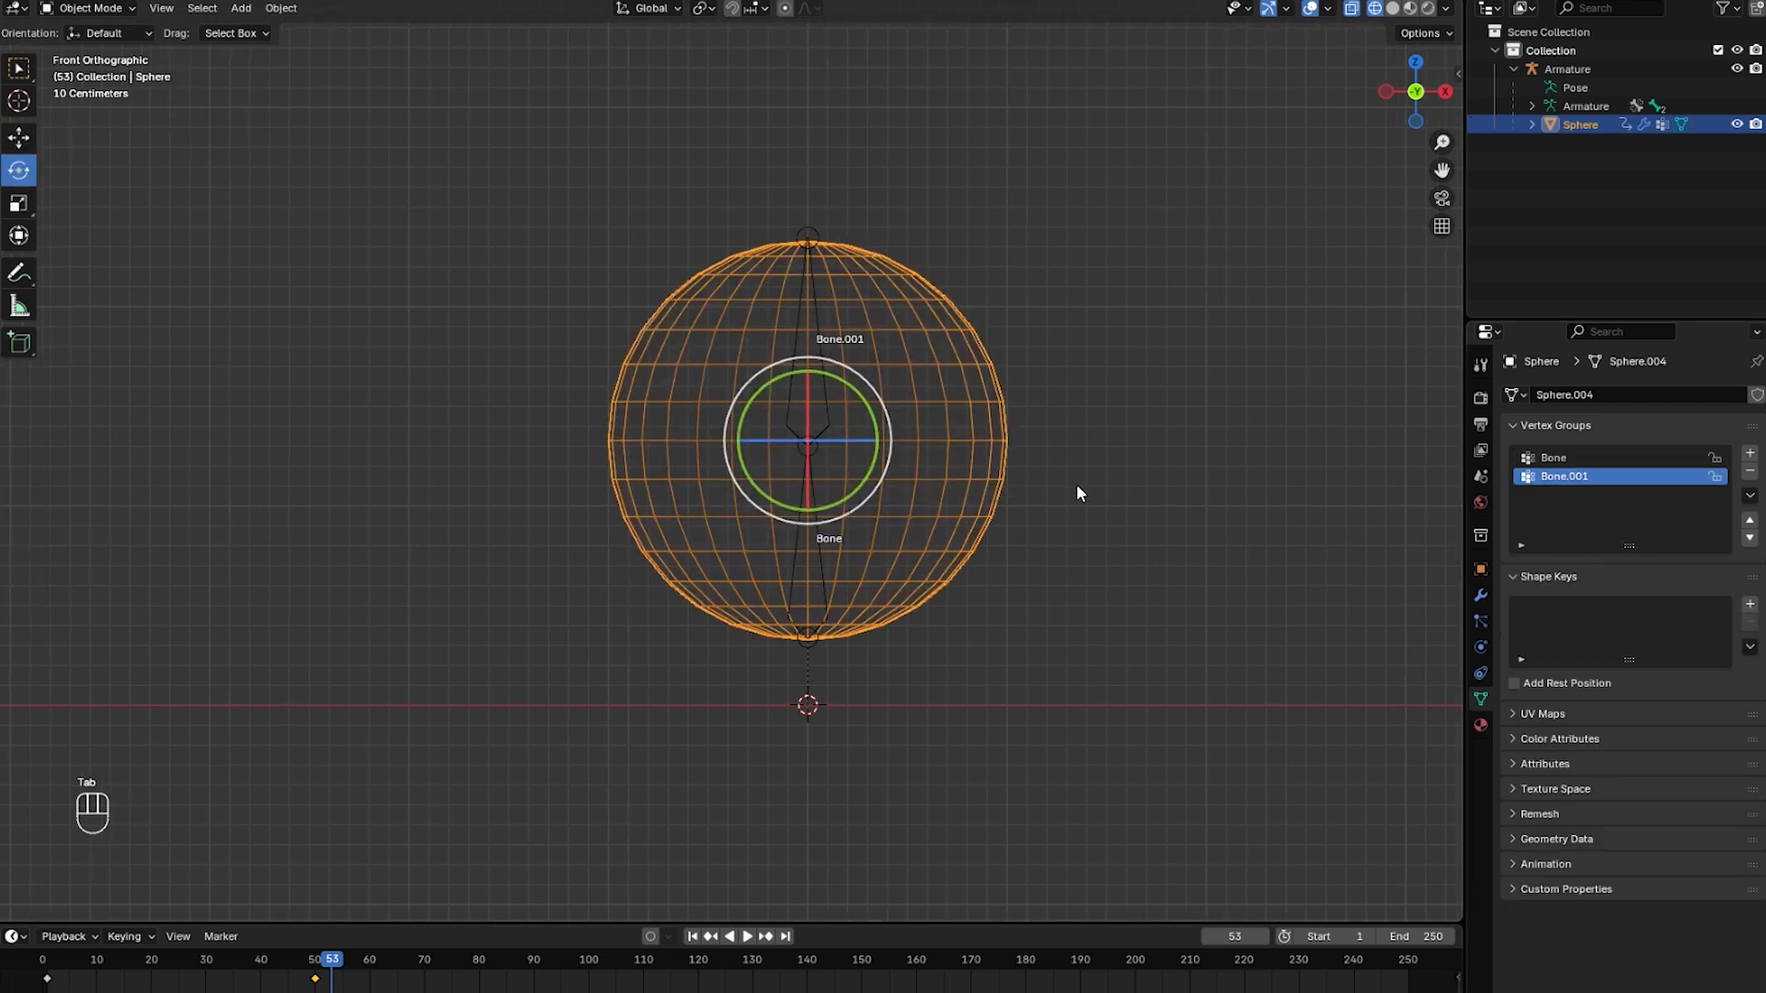
# Turn off the inversion on the sphere's Mask modifier, keeping its mode on Armature.
pyautogui.click(990, 443)
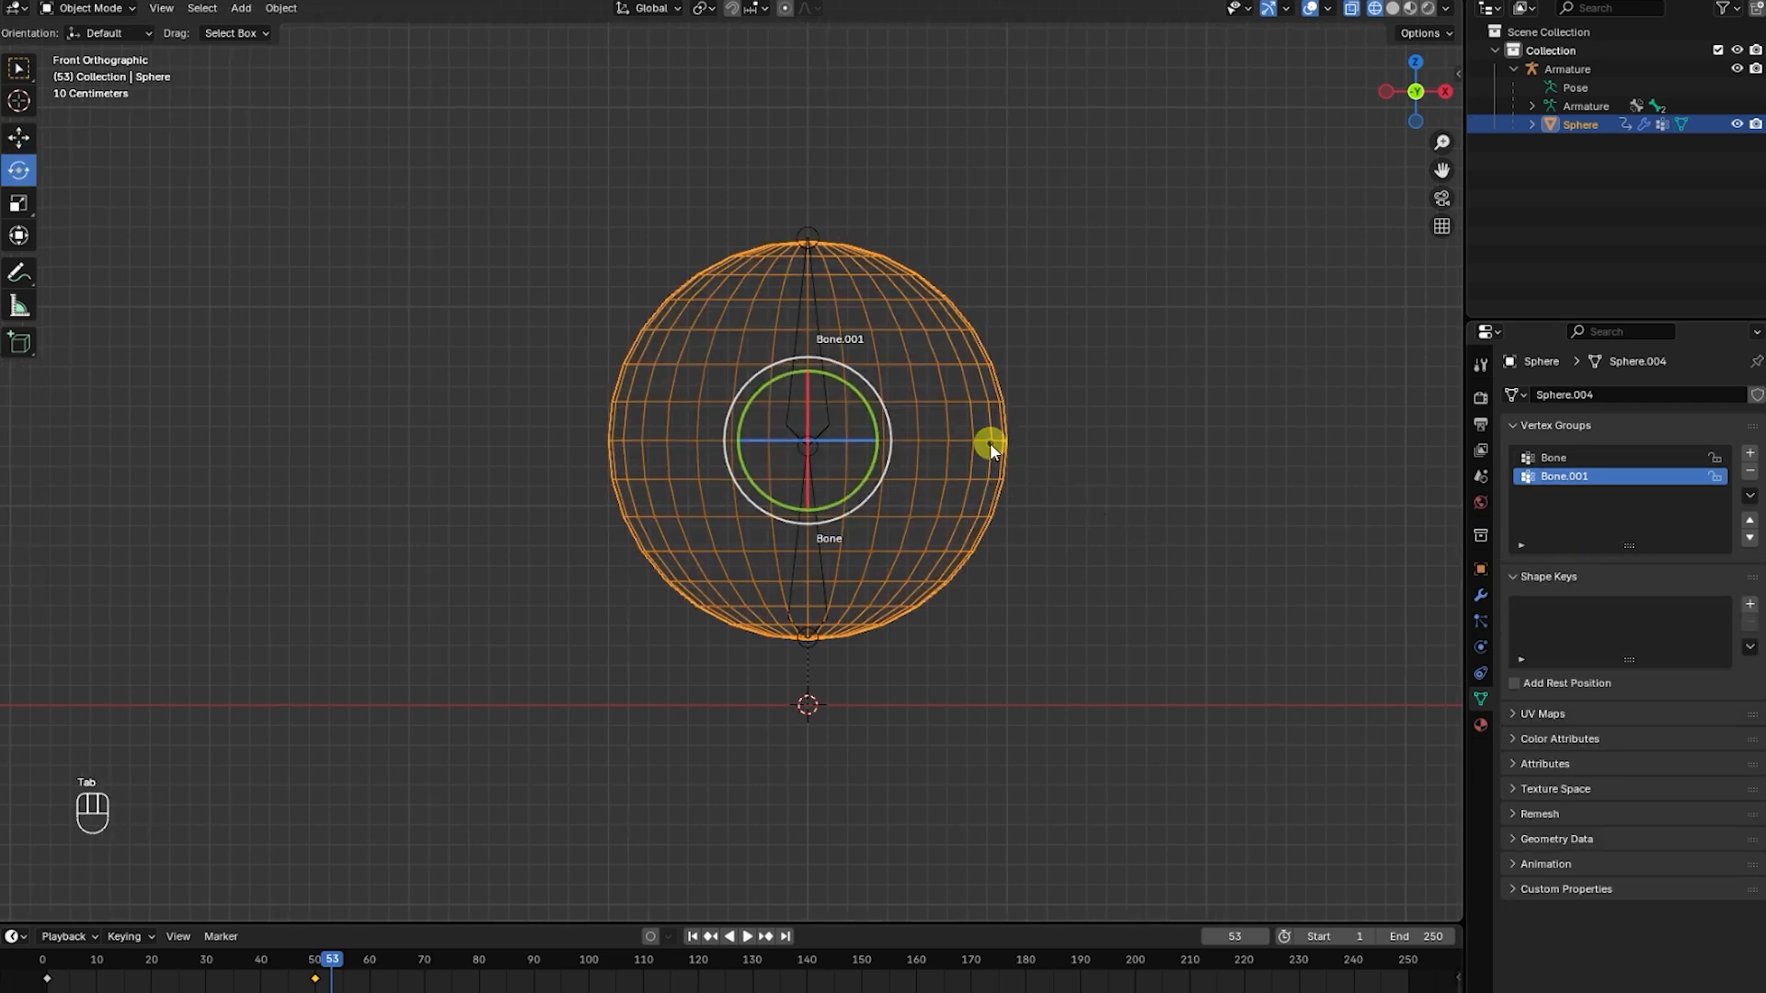
pyautogui.click(1481, 595)
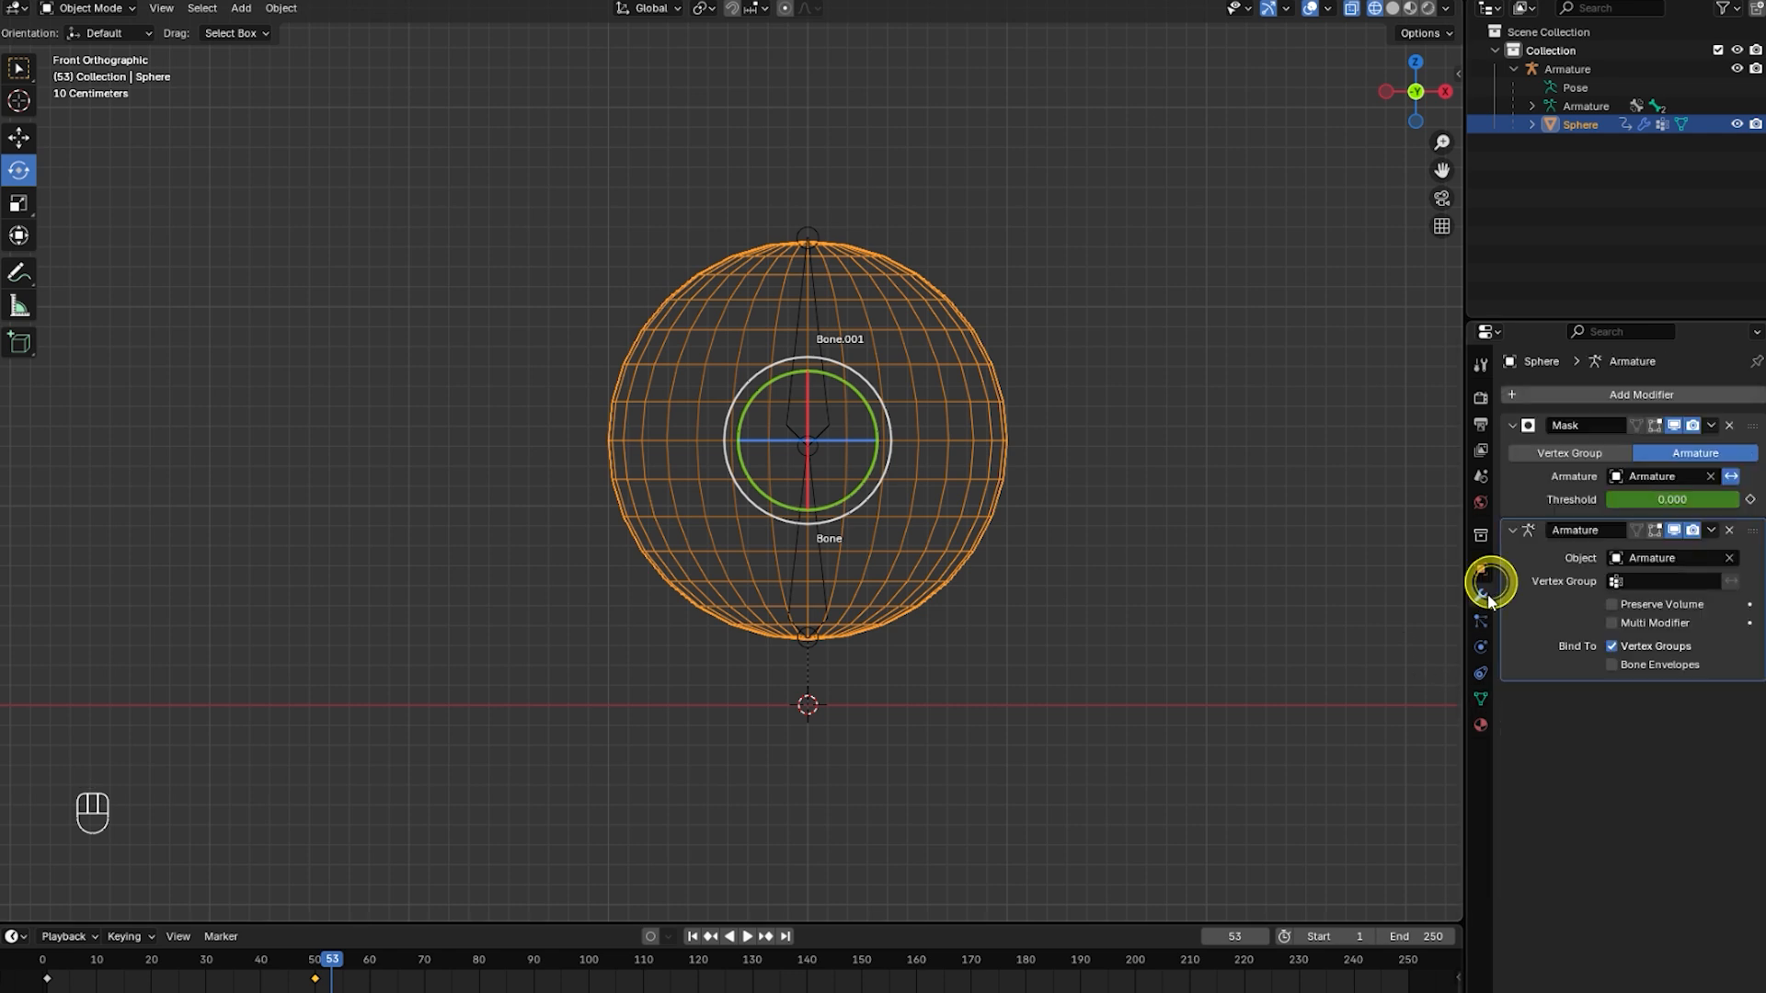
pyautogui.click(1731, 477)
# Switch the armature to Pose Mode and select the upper bone, Bone.001.
pyautogui.click(834, 338)
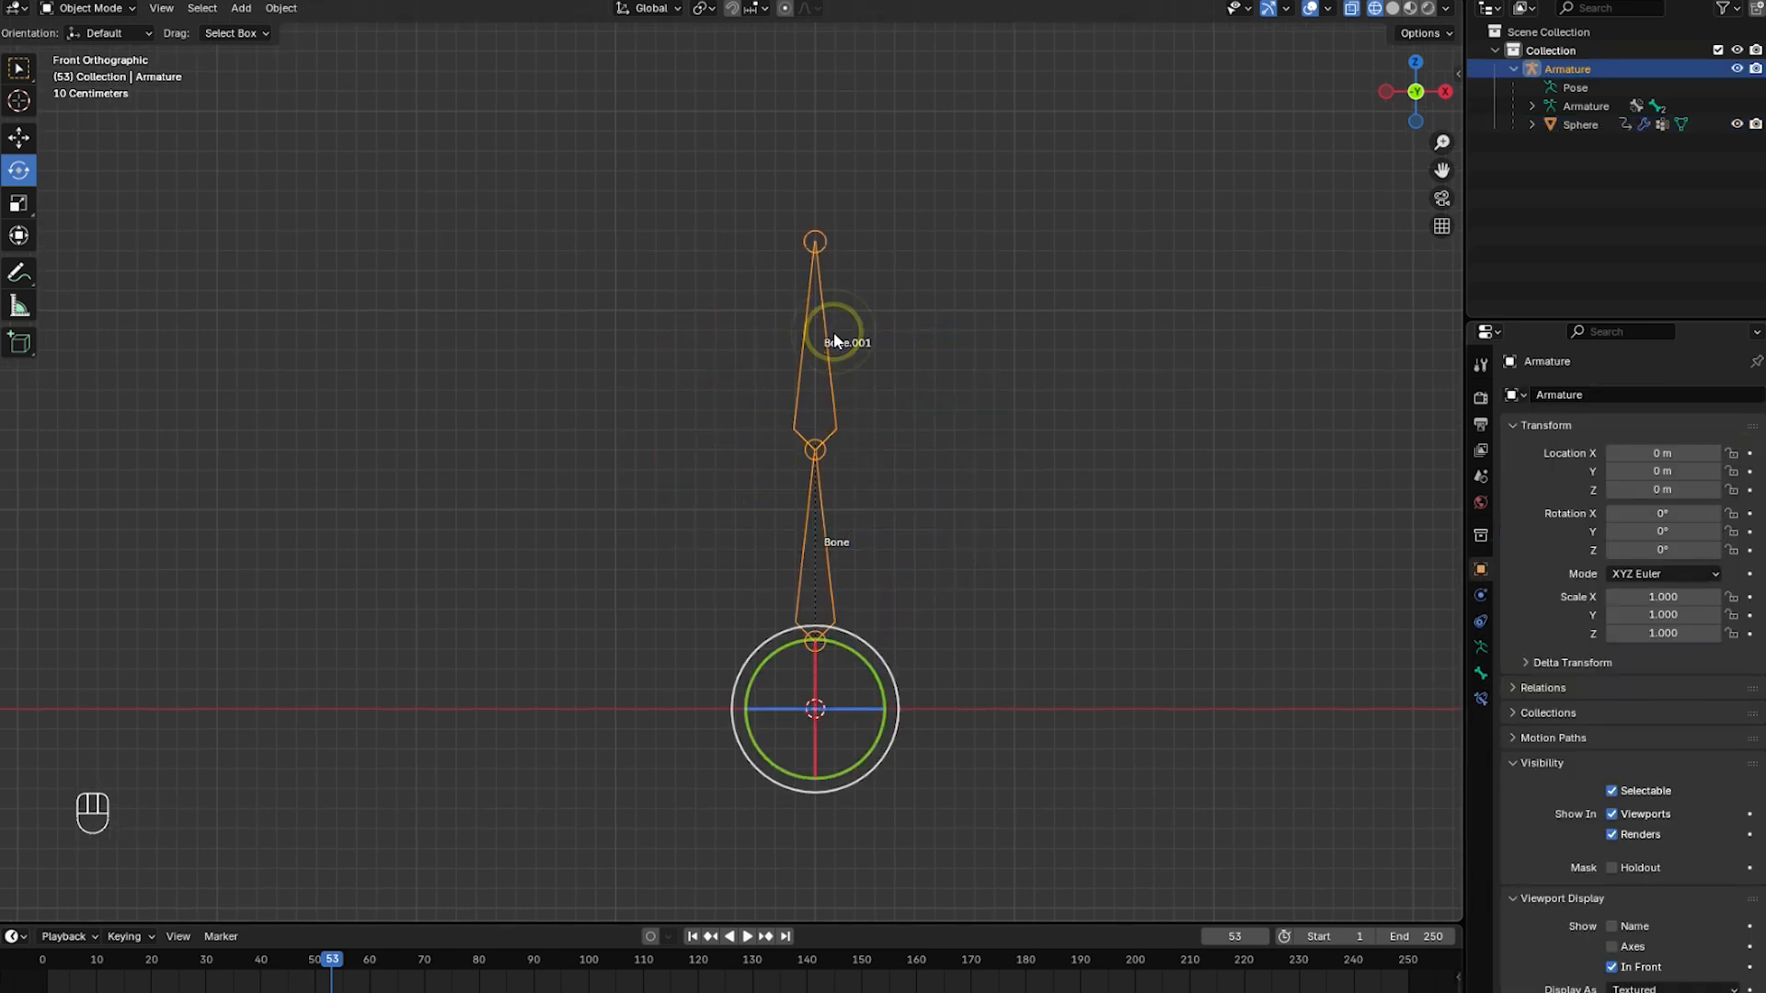
pyautogui.click(87, 9)
pyautogui.click(104, 67)
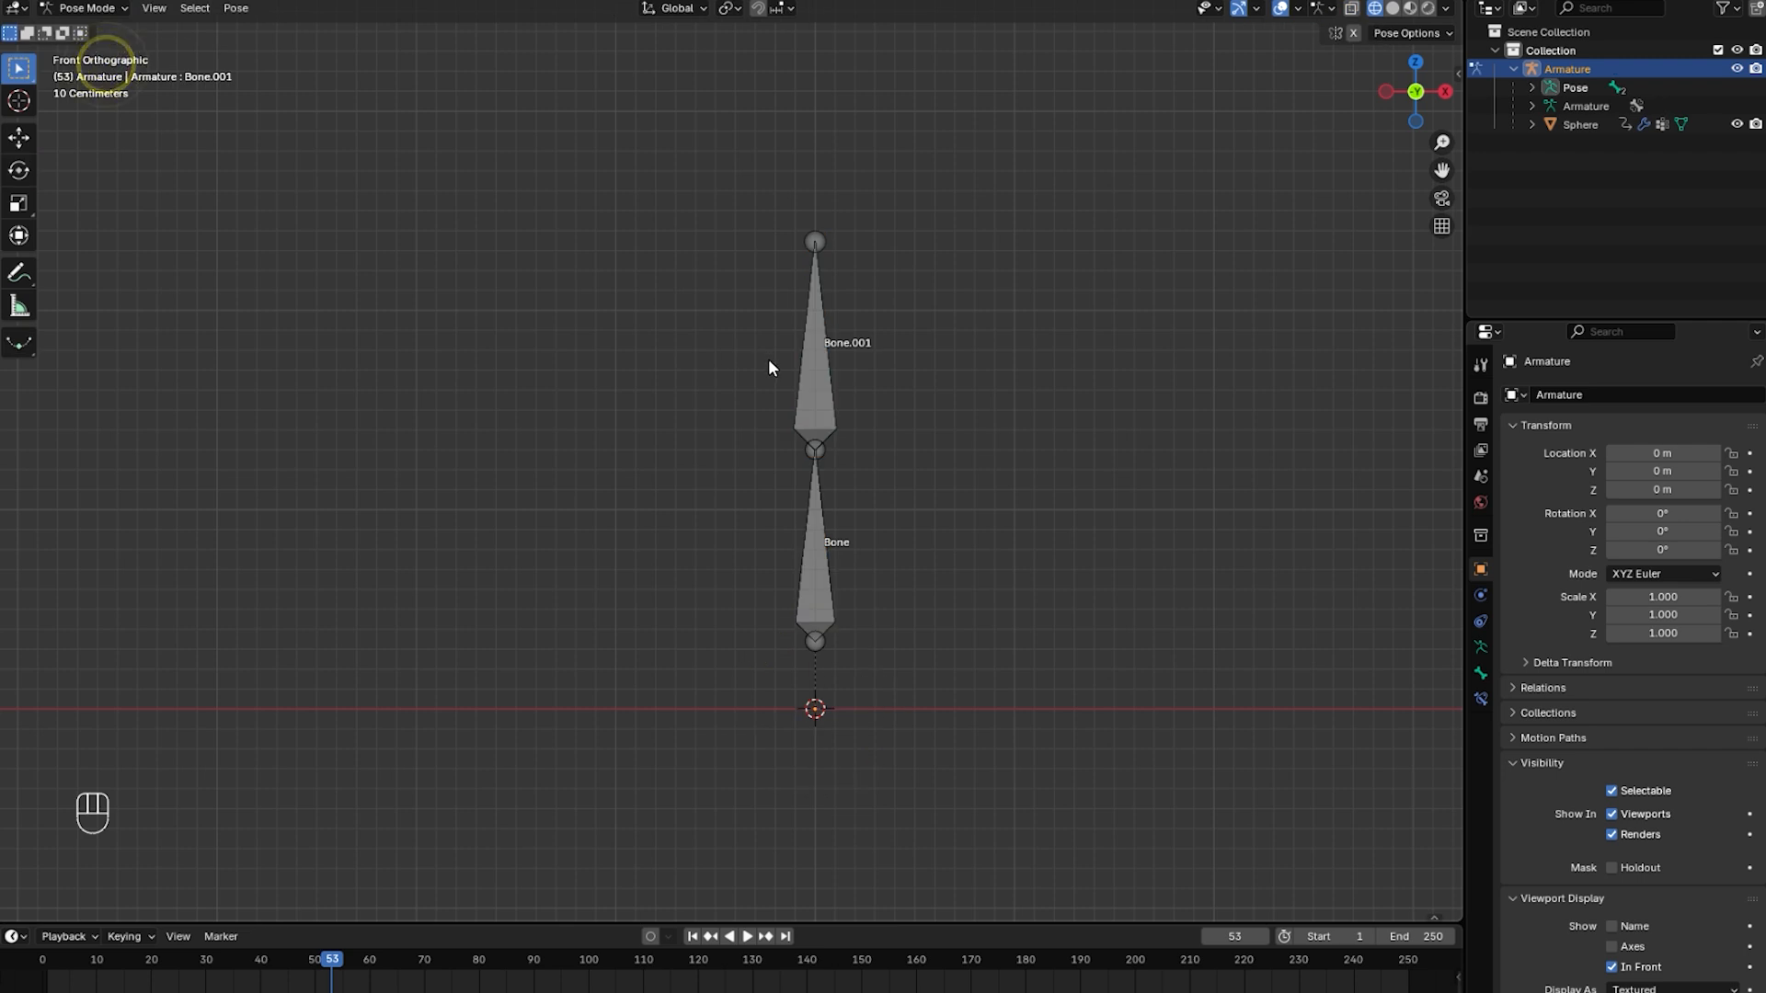
pyautogui.click(804, 379)
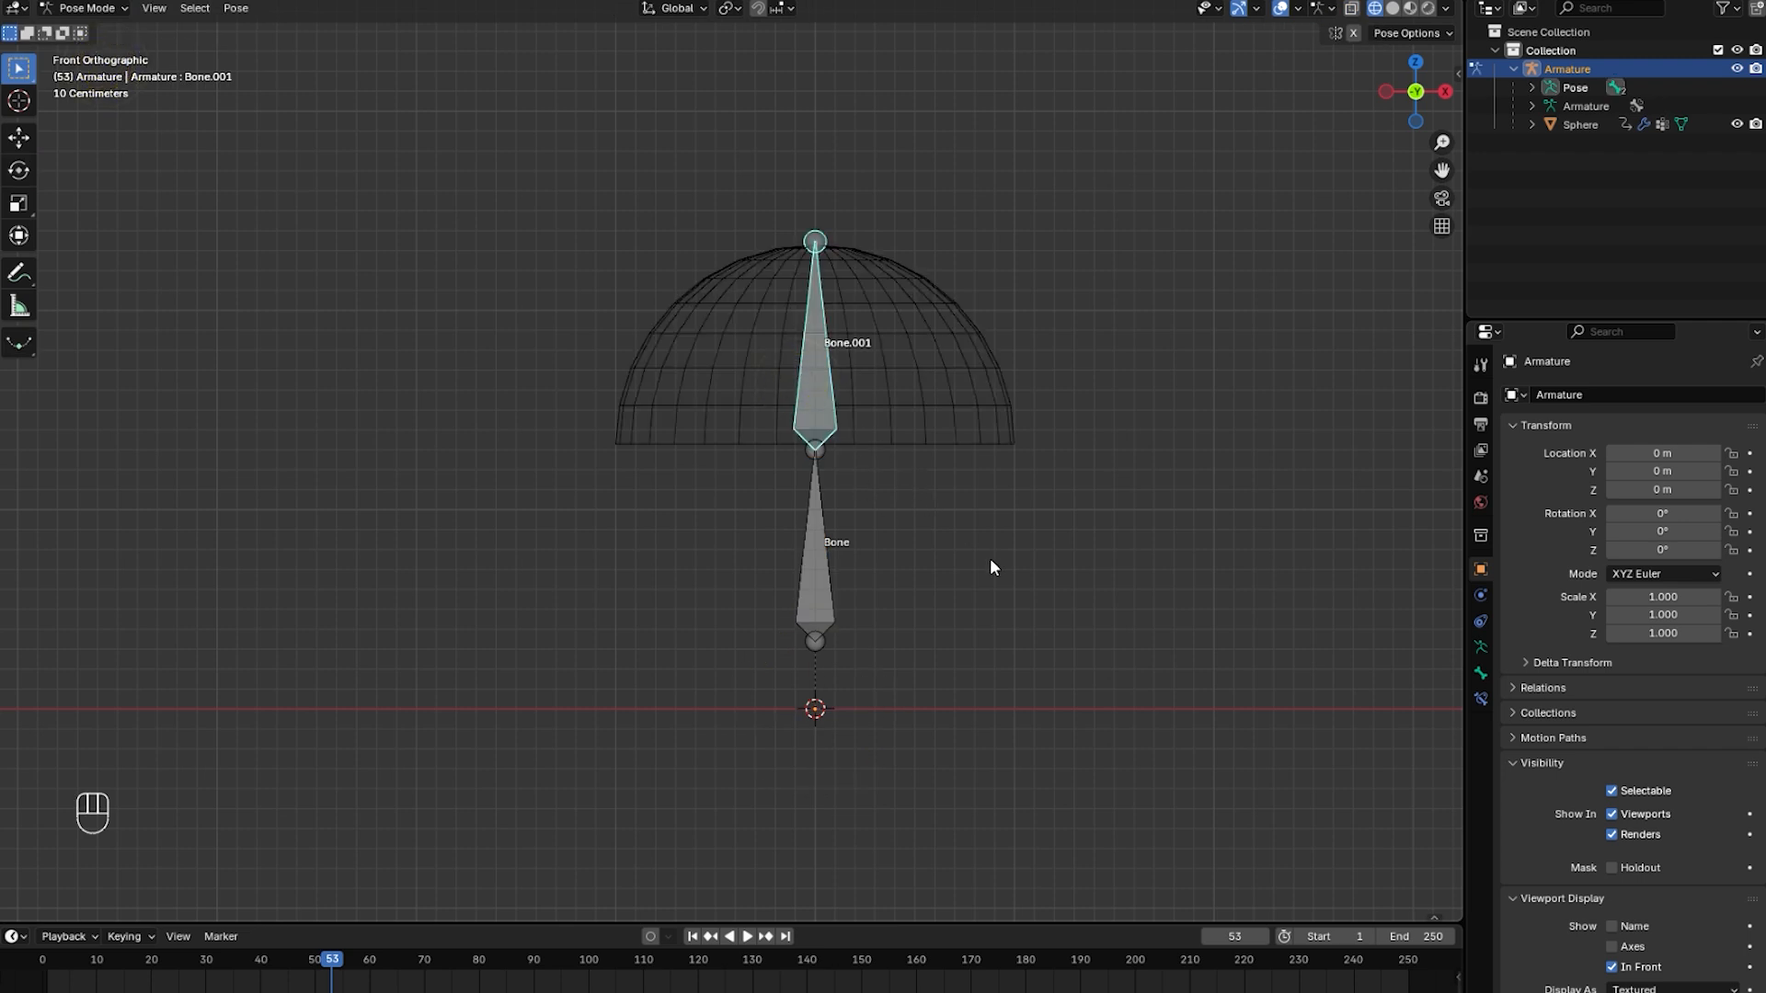
# Test-rotate Bone.001 and Bone alternately in both directions to check each sphere half, cancelling every rotation.
pyautogui.press('r')
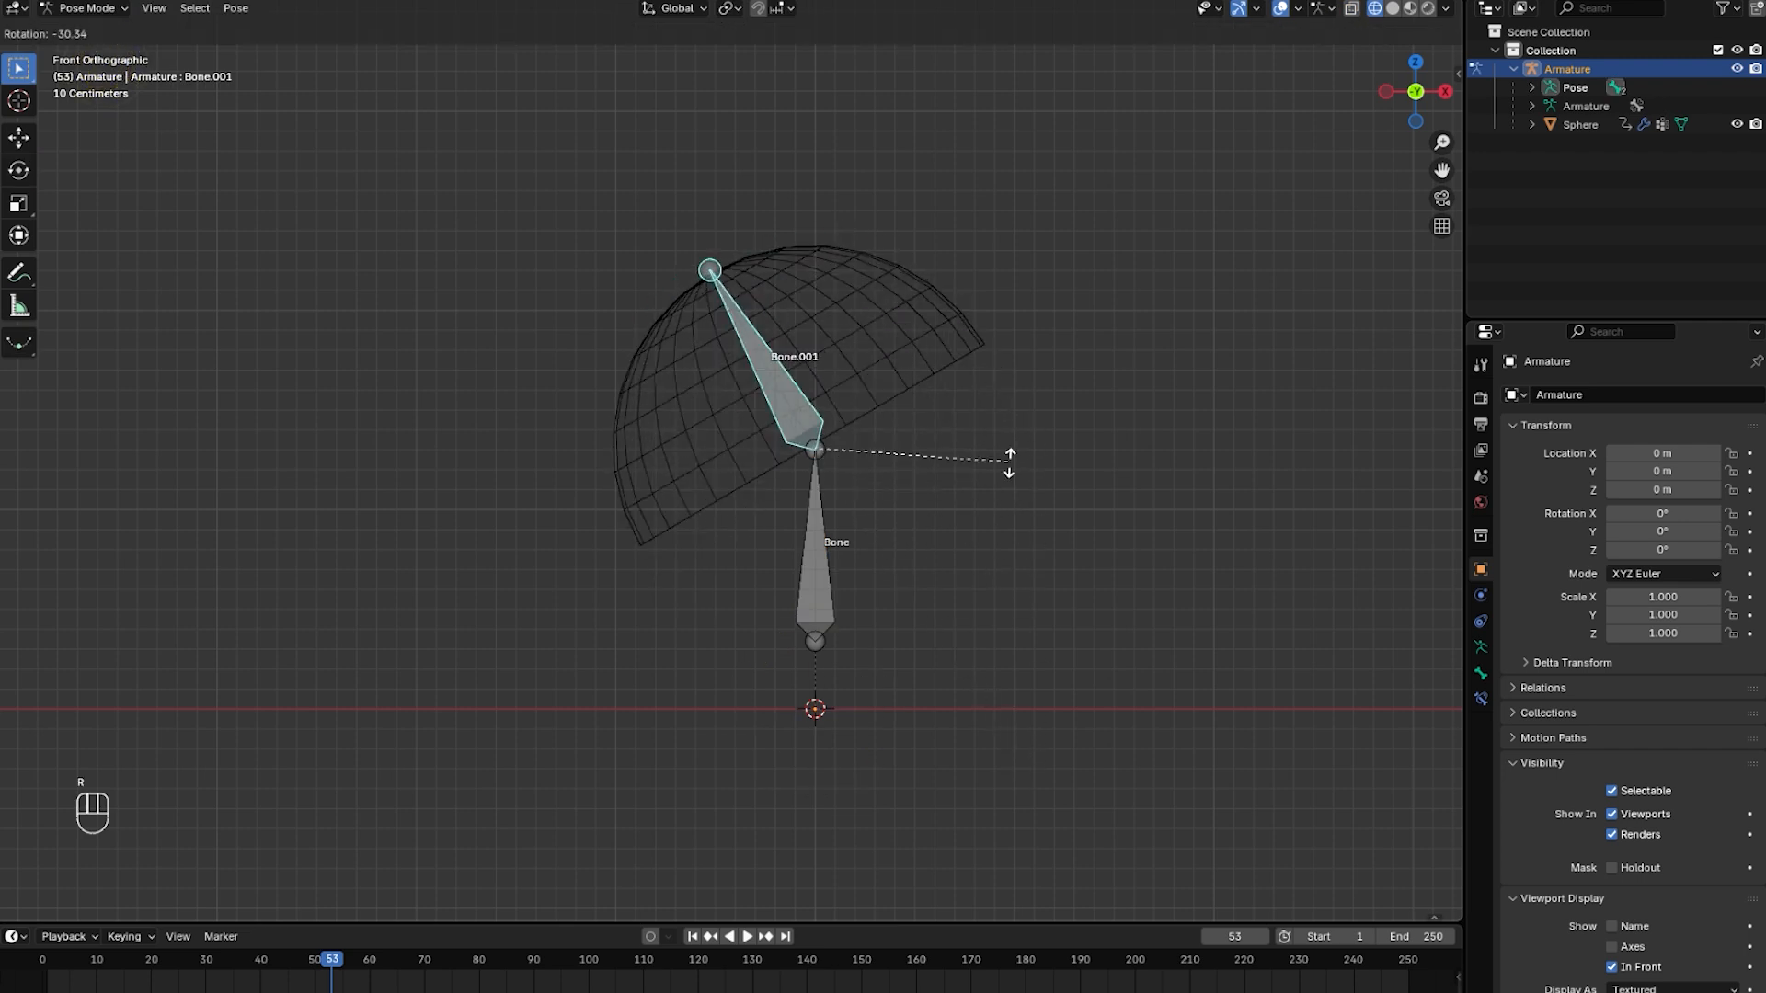
pyautogui.rightClick(1014, 525)
pyautogui.click(832, 572)
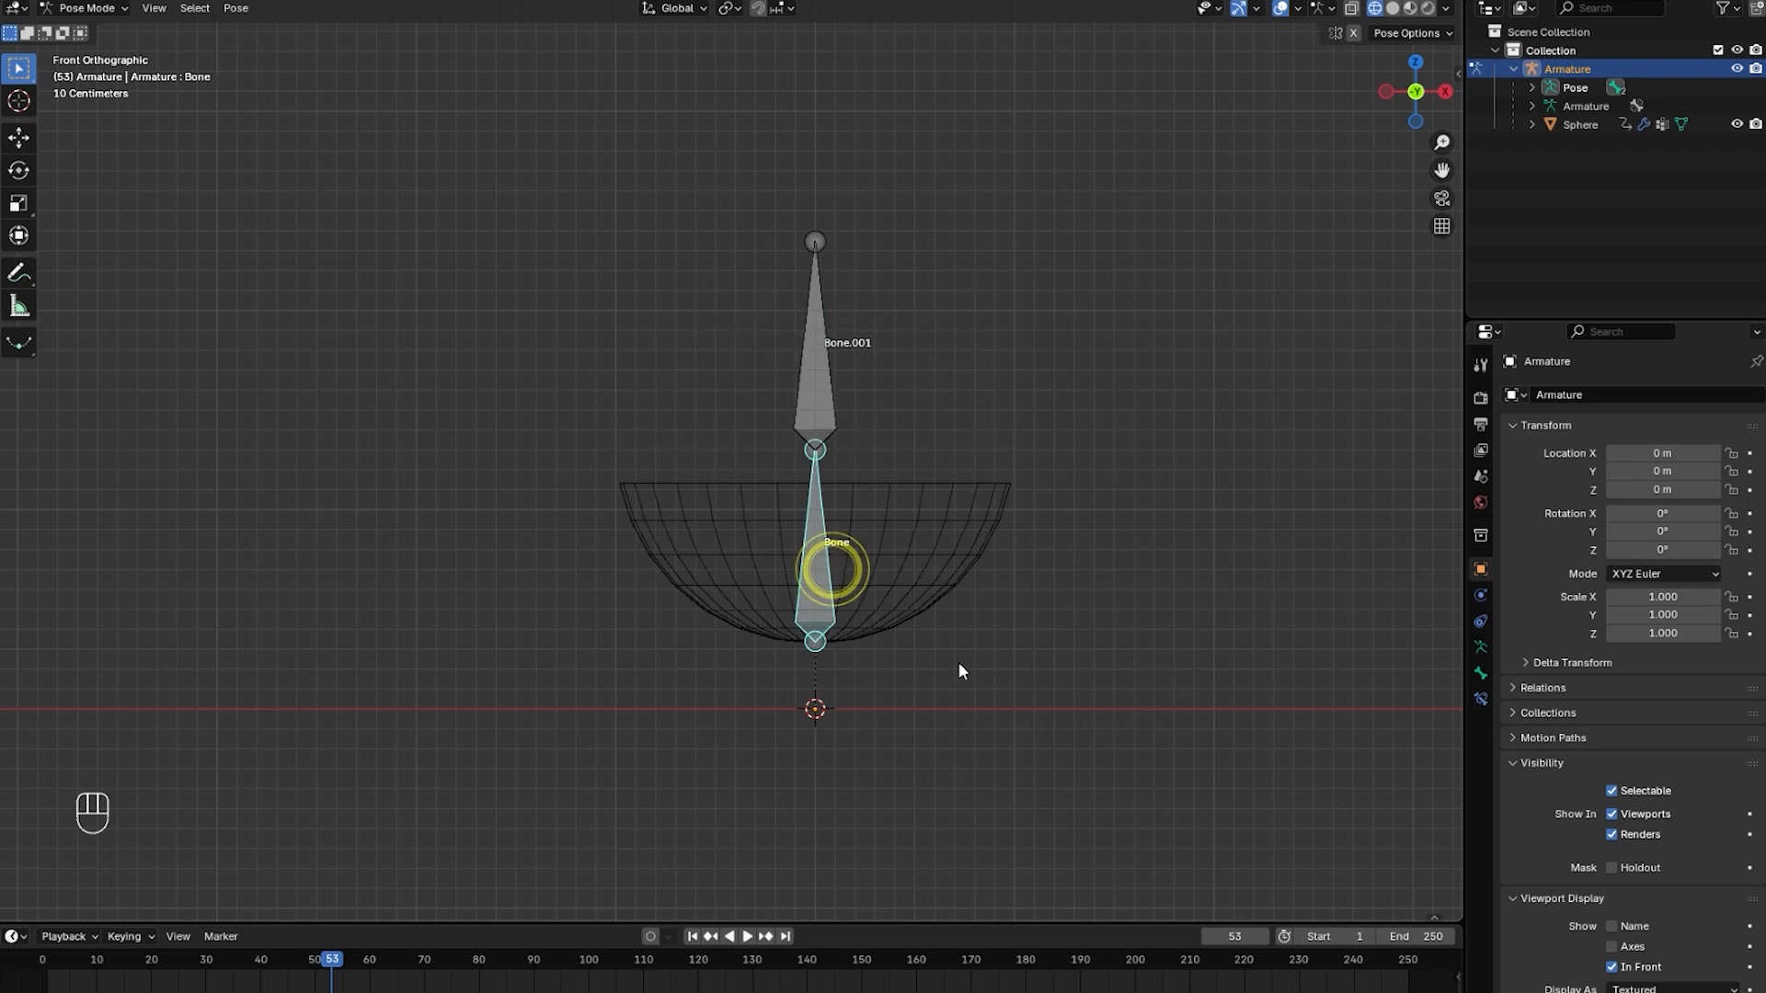
pyautogui.press('r')
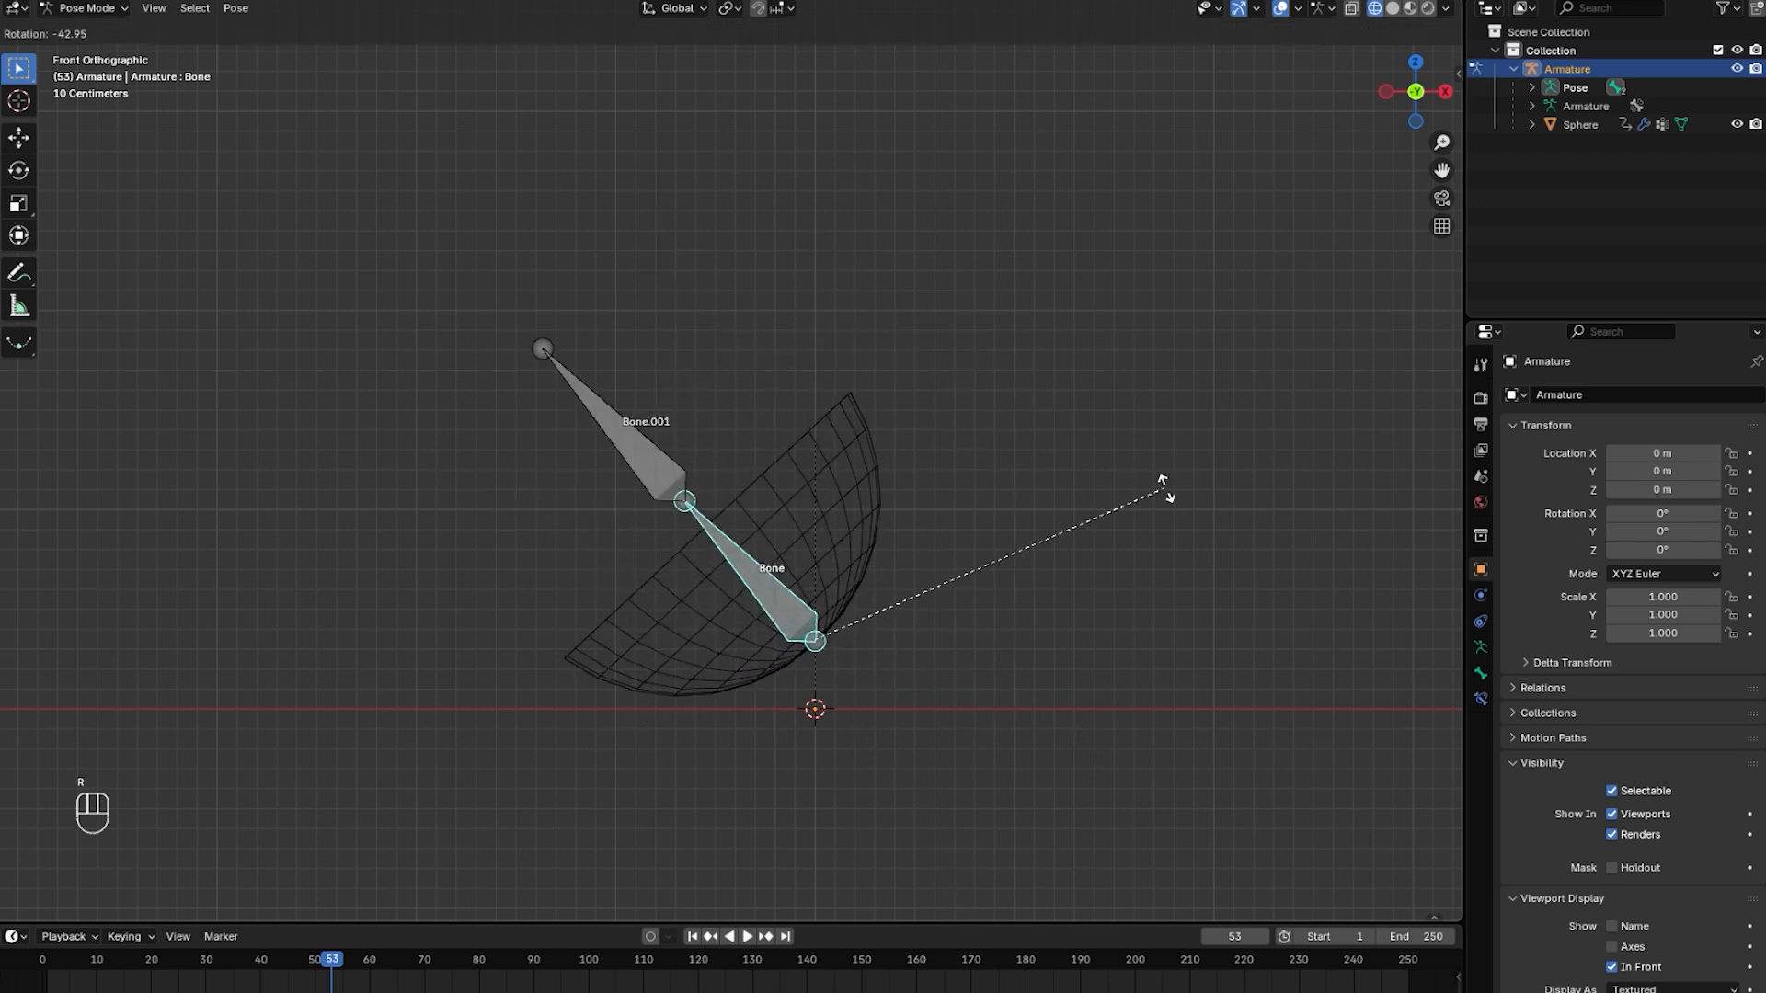
pyautogui.rightClick(1161, 659)
pyautogui.click(804, 361)
pyautogui.press('r')
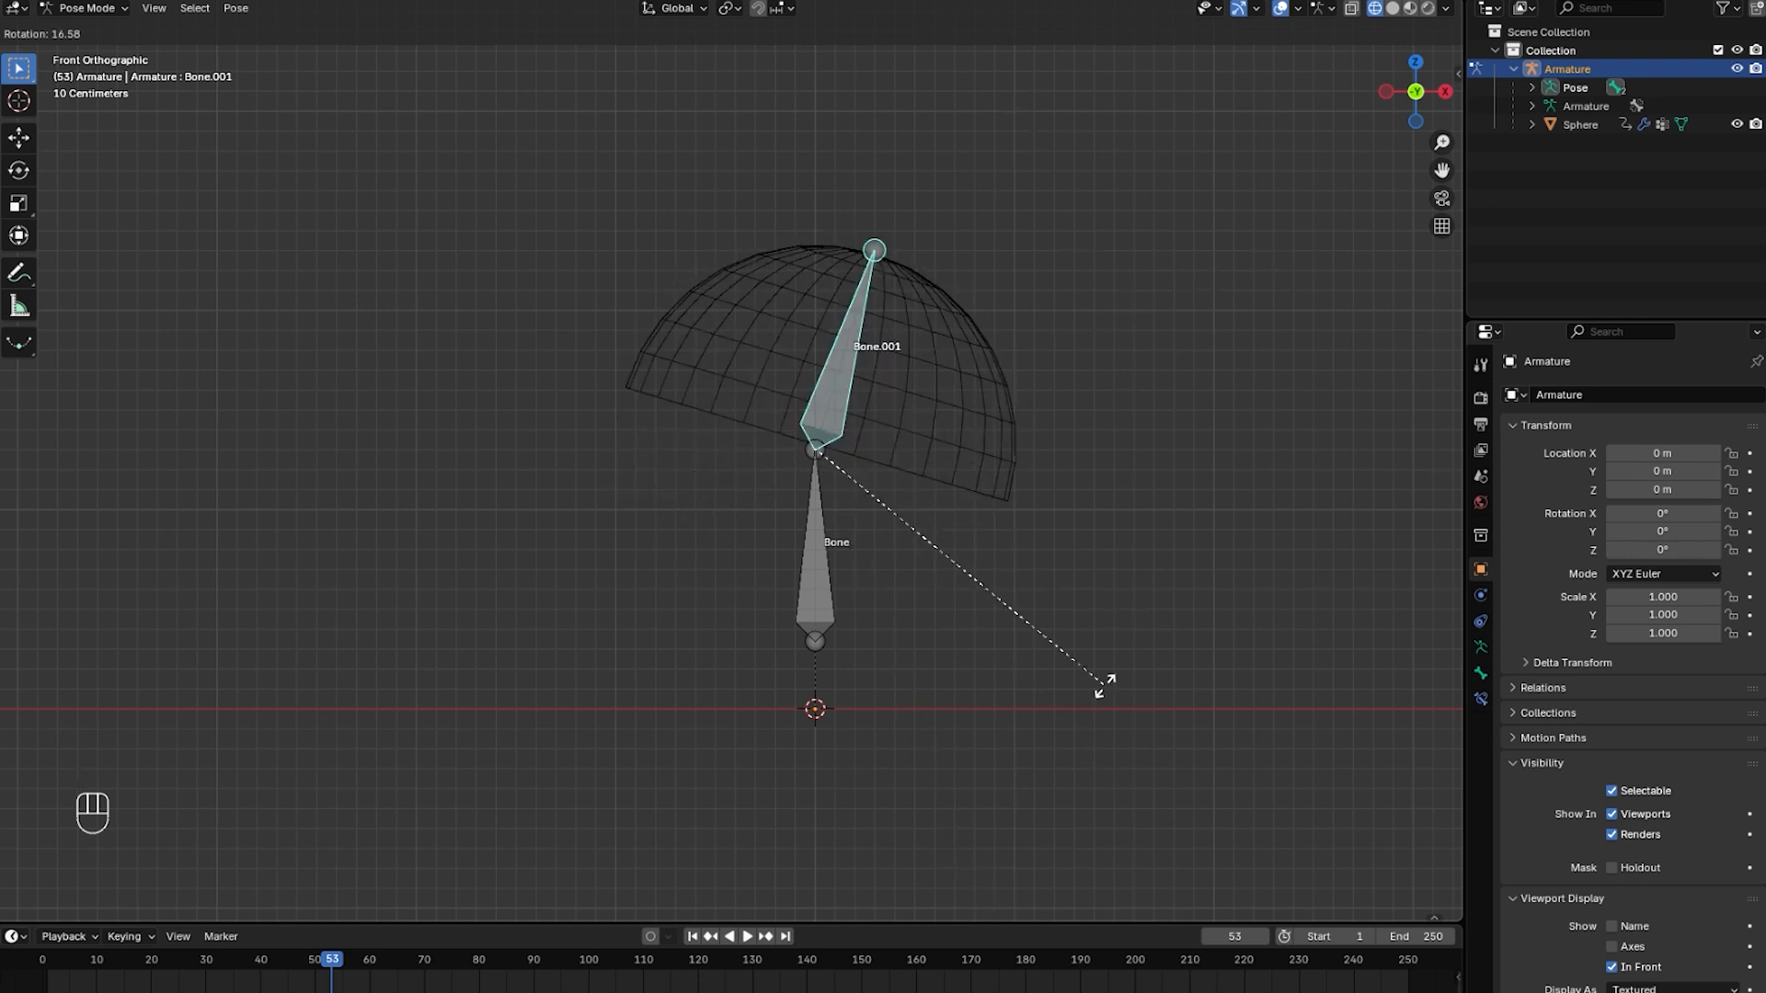
pyautogui.press('Escape')
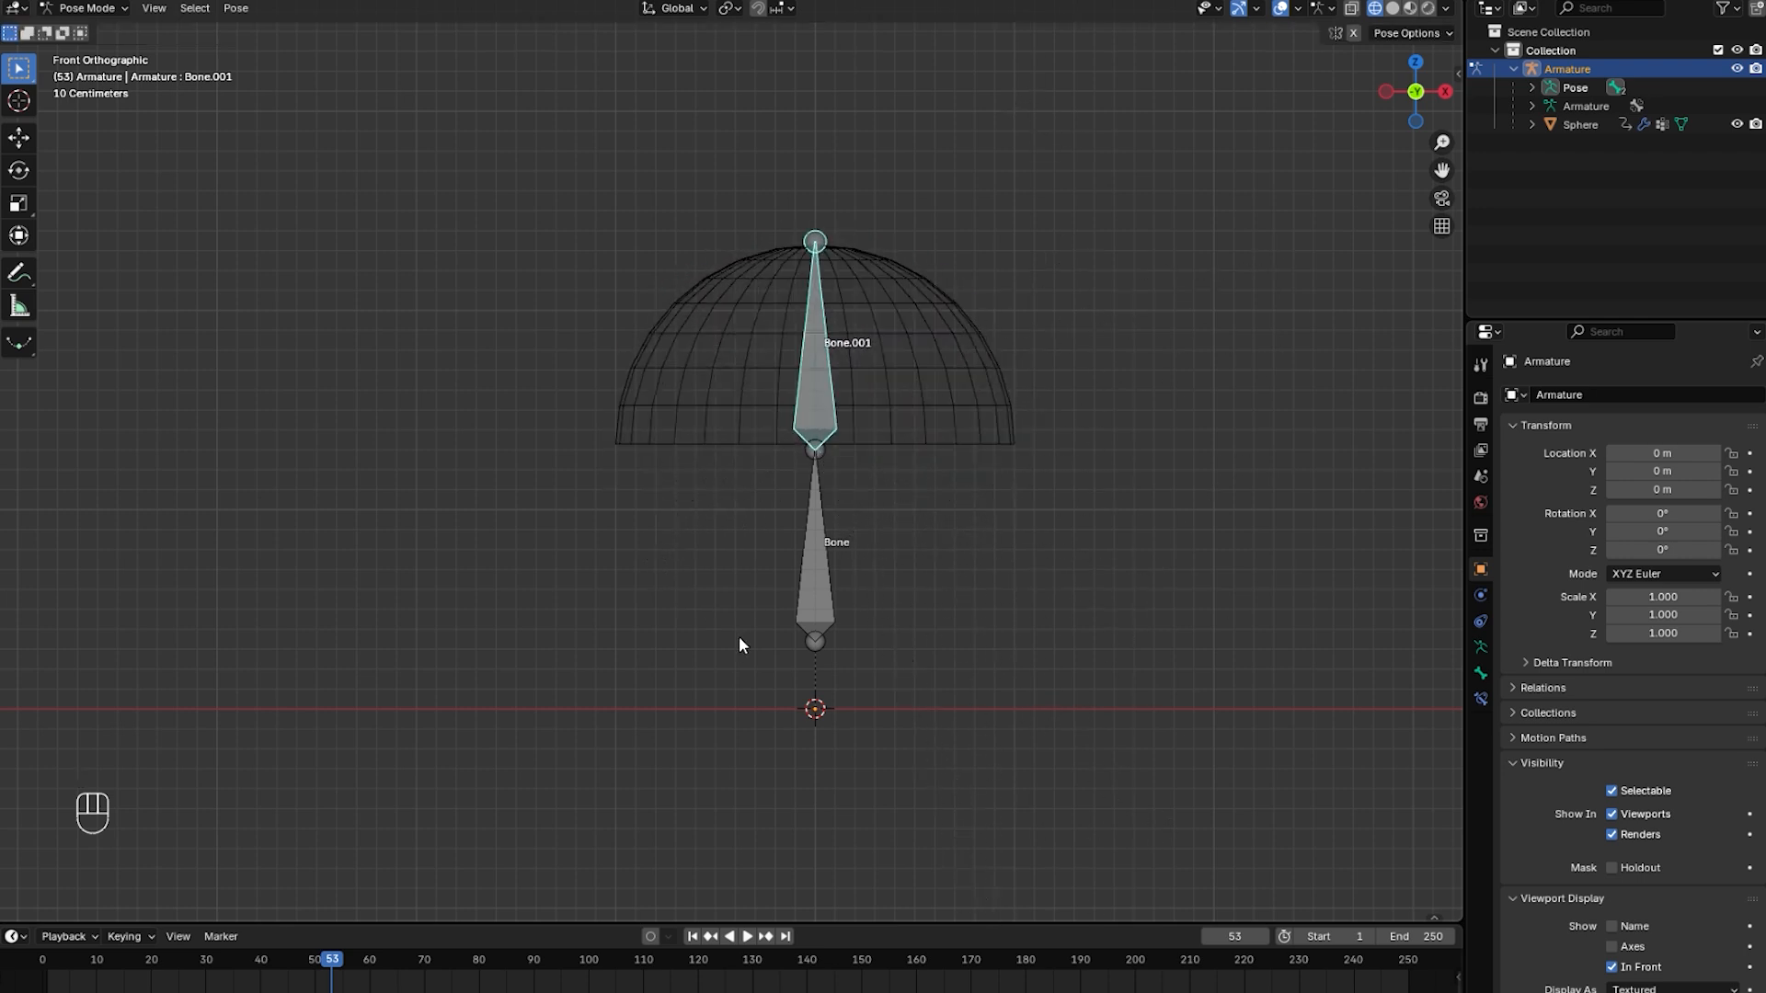
pyautogui.click(824, 564)
pyautogui.press('r')
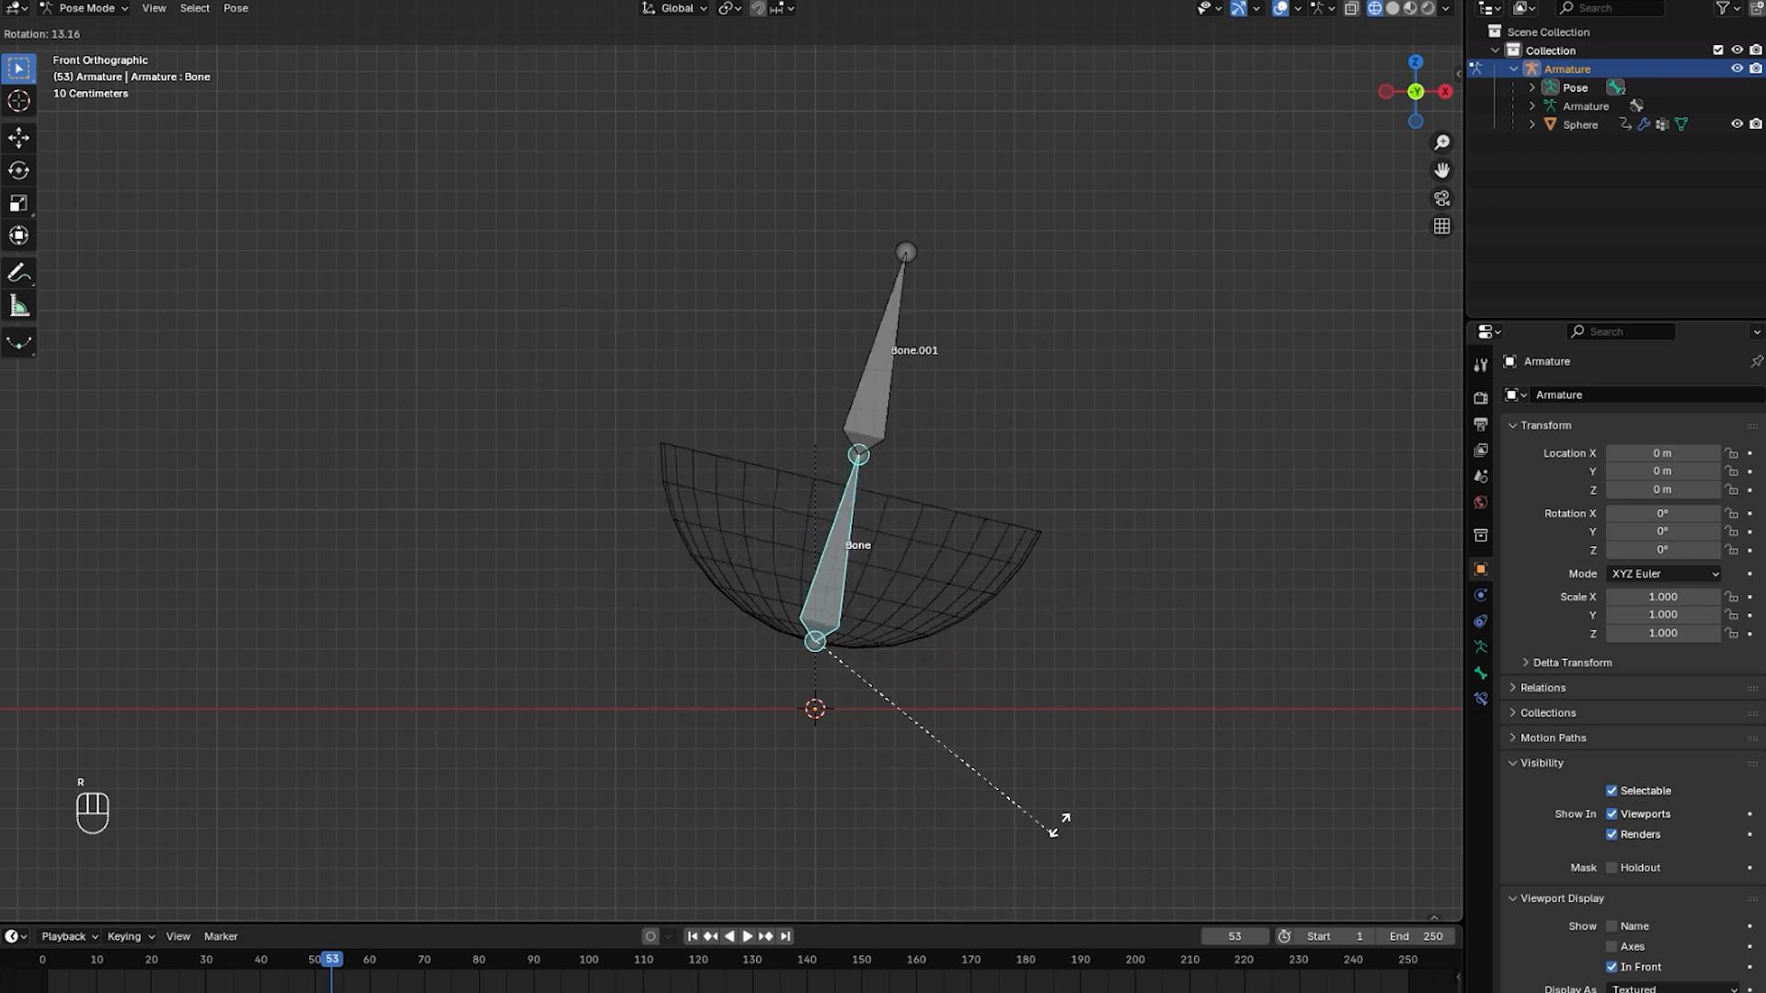
pyautogui.press('Escape')
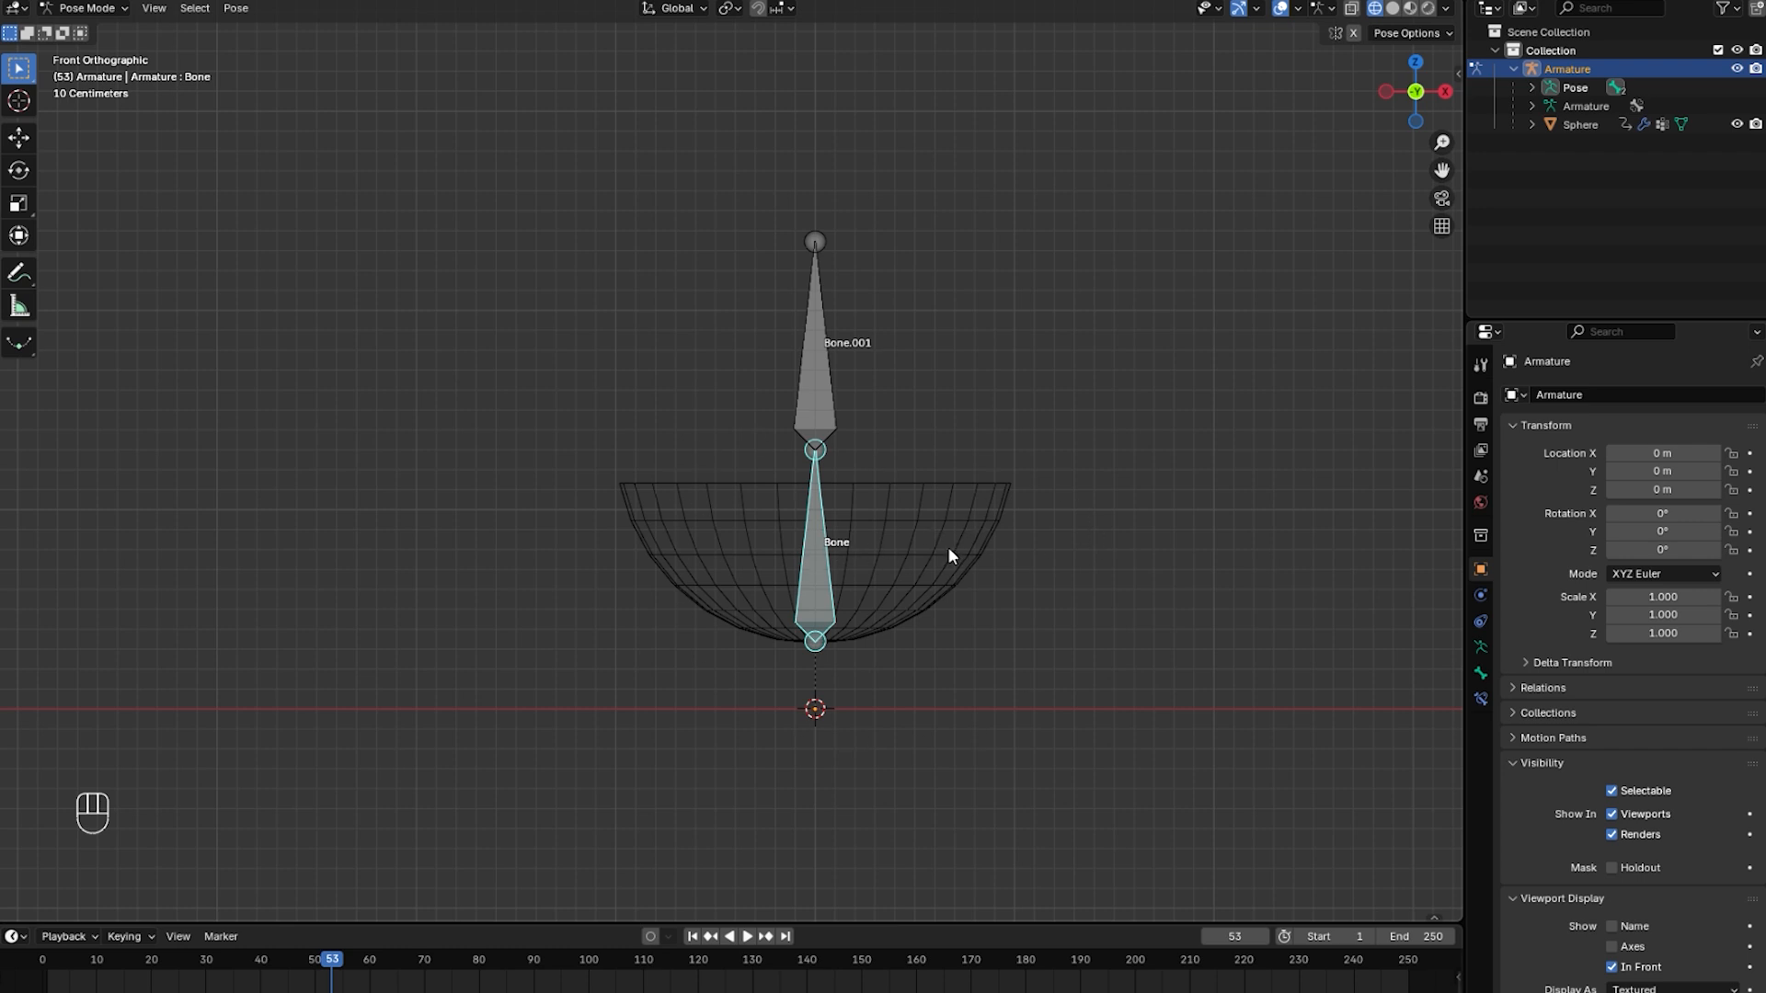
# Return to Object Mode and select the sphere to review its Mask modifier's Armature settings.
pyautogui.click(104, 16)
pyautogui.click(92, 31)
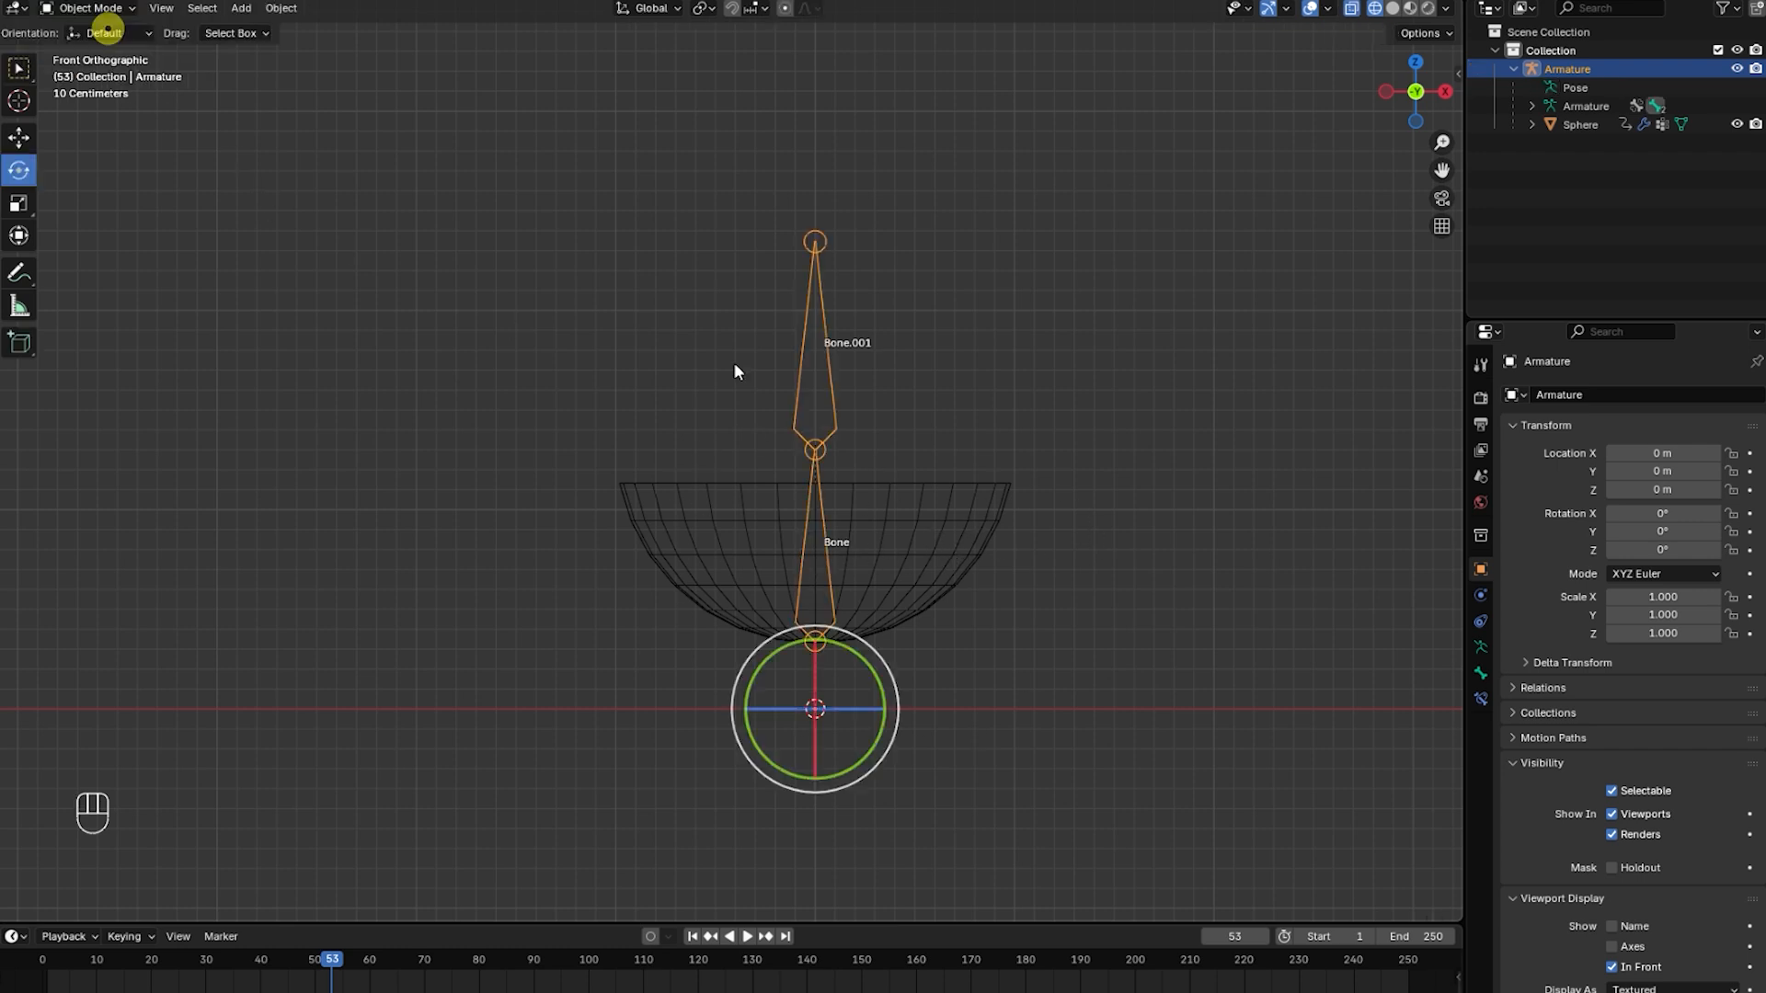
pyautogui.click(973, 554)
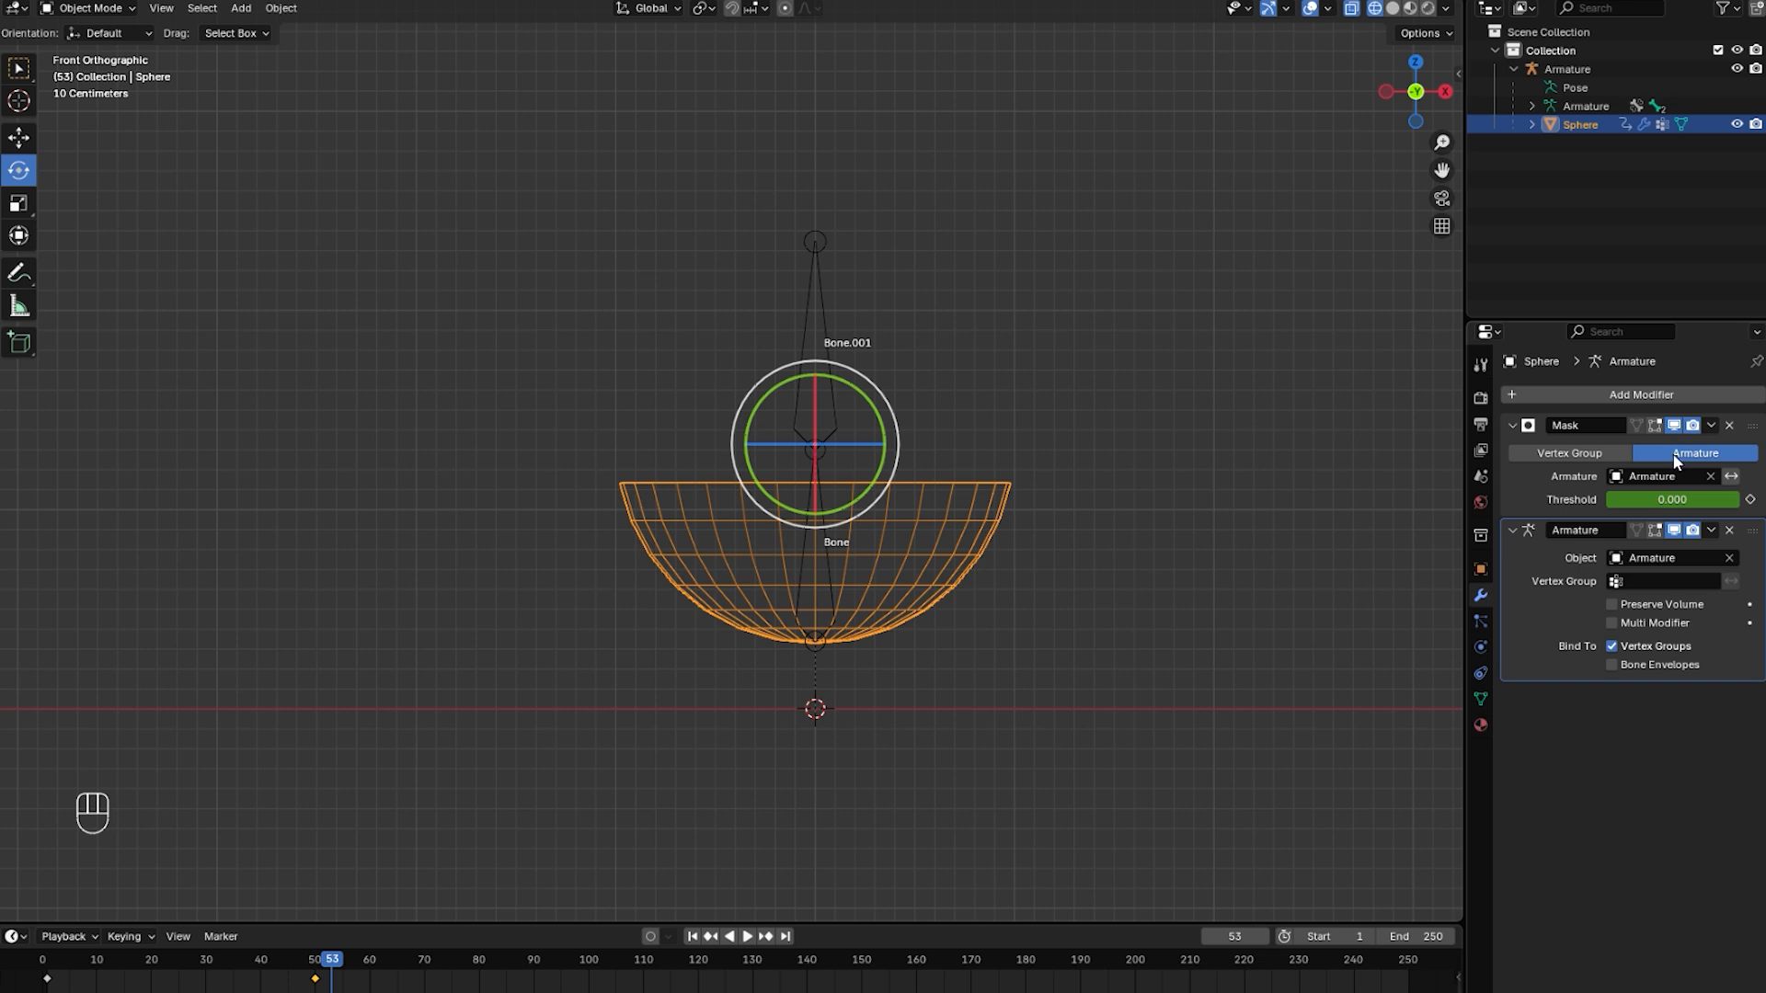
# Select the armature and try rotating it in Object Mode, cancelling the rotation.
pyautogui.click(952, 521)
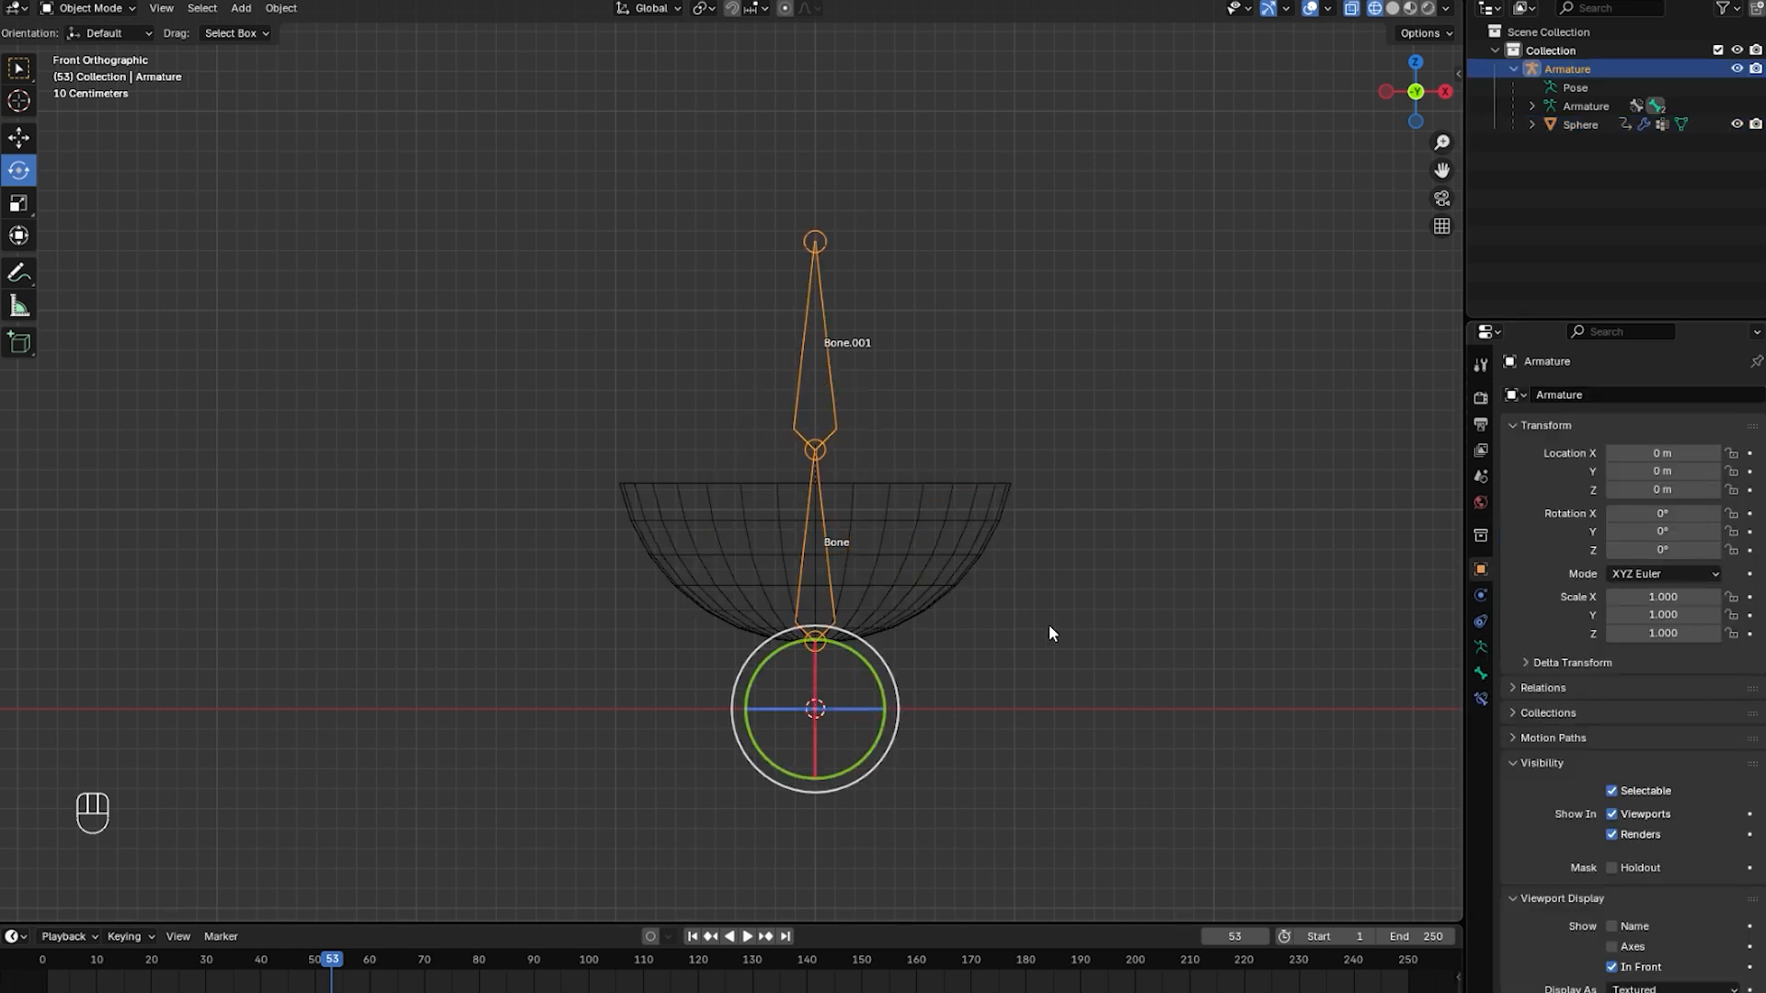
pyautogui.press('r')
pyautogui.rightClick(1057, 565)
# Switch the armature to Edit Mode, select Bone.001 and try rotating it, cancelling the rotation.
pyautogui.click(92, 8)
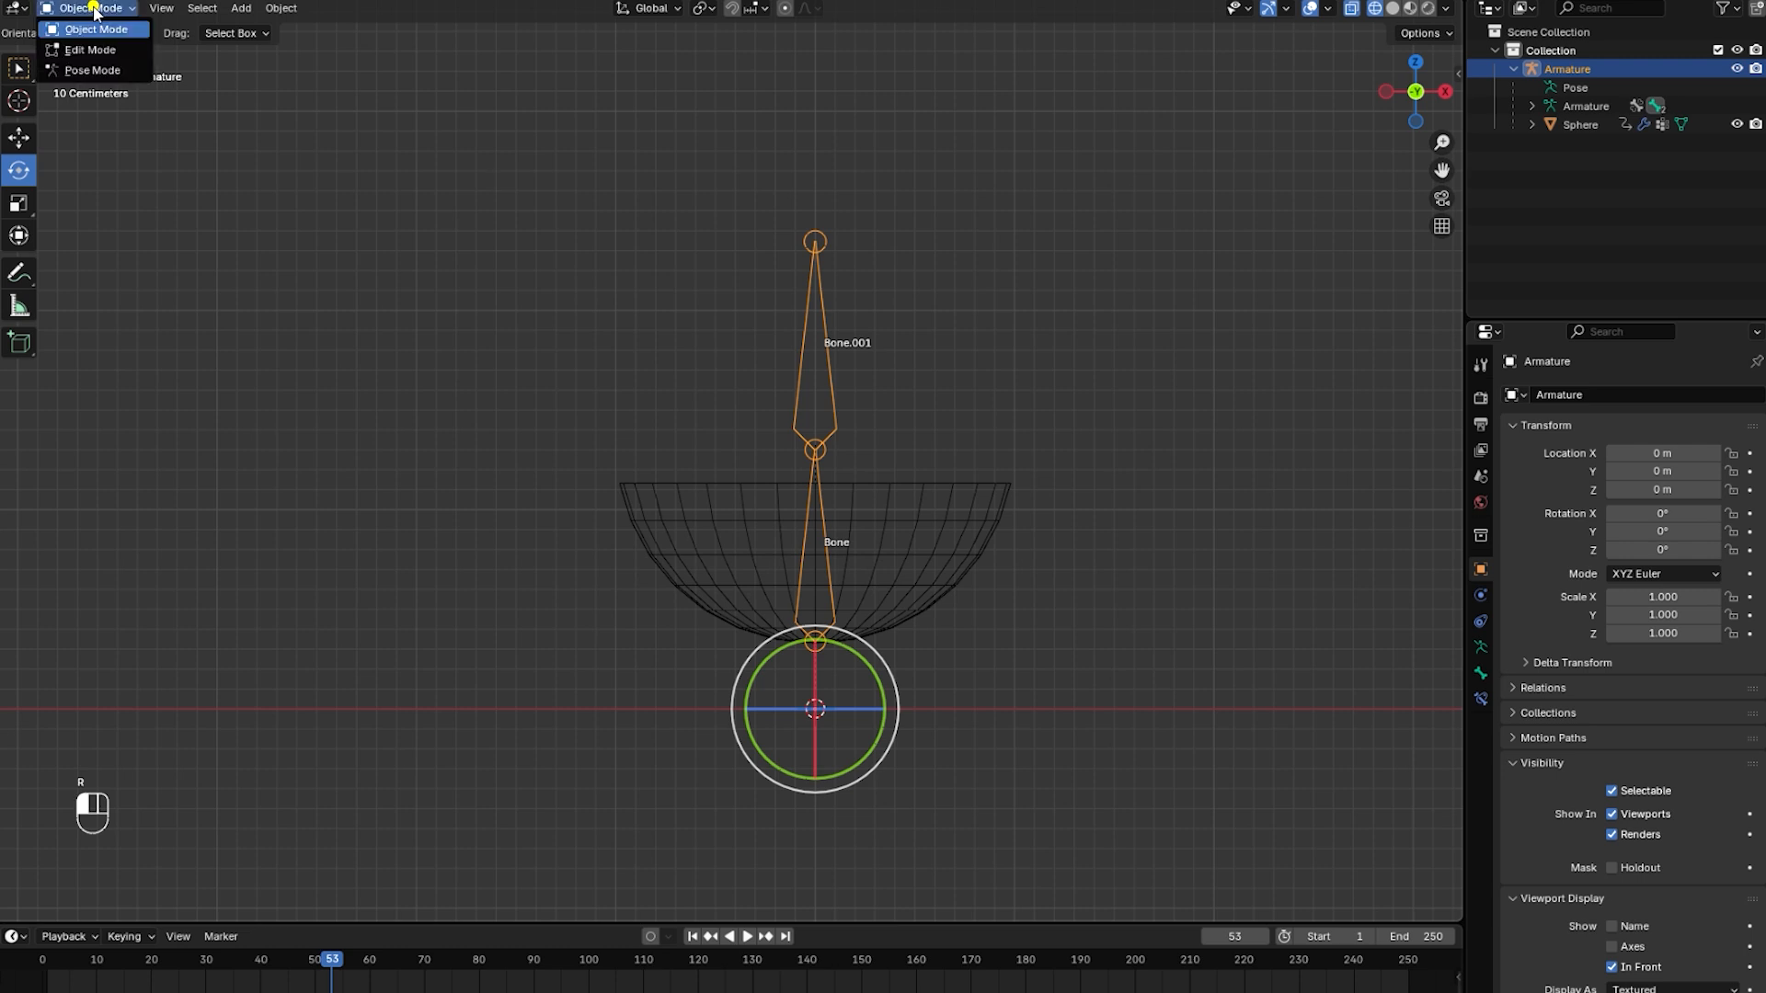
pyautogui.click(97, 49)
pyautogui.click(802, 370)
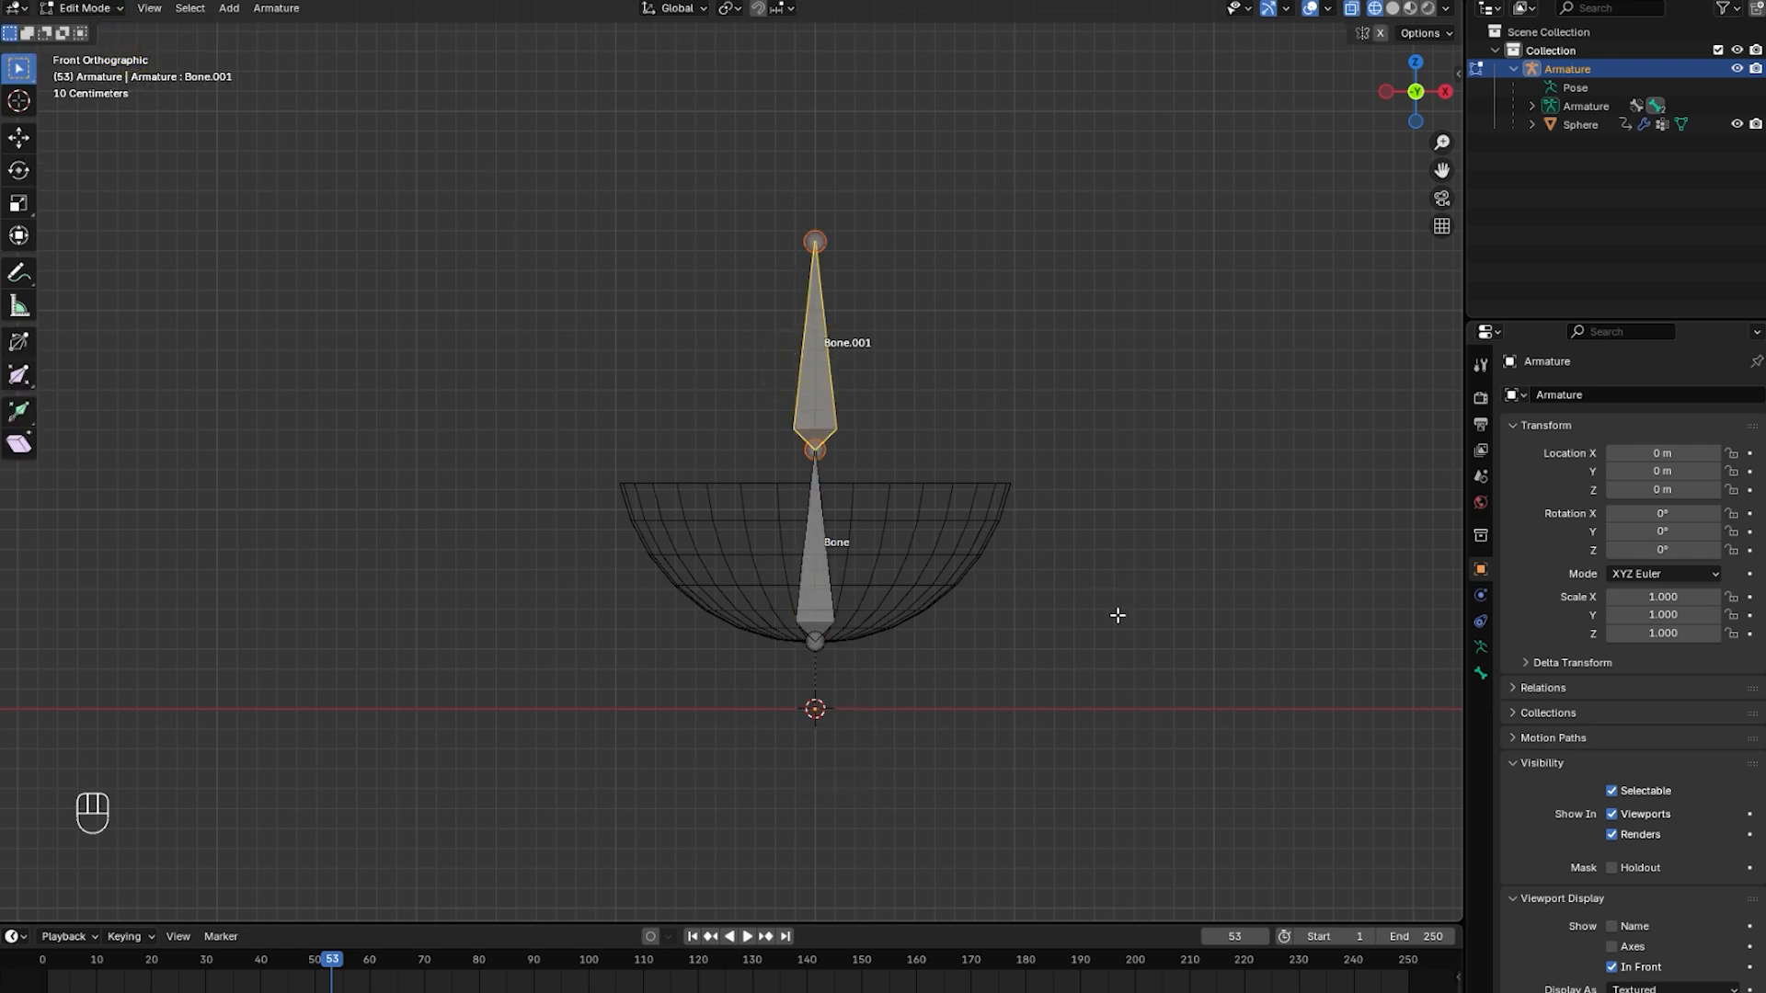
pyautogui.press('r')
pyautogui.rightClick(1071, 538)
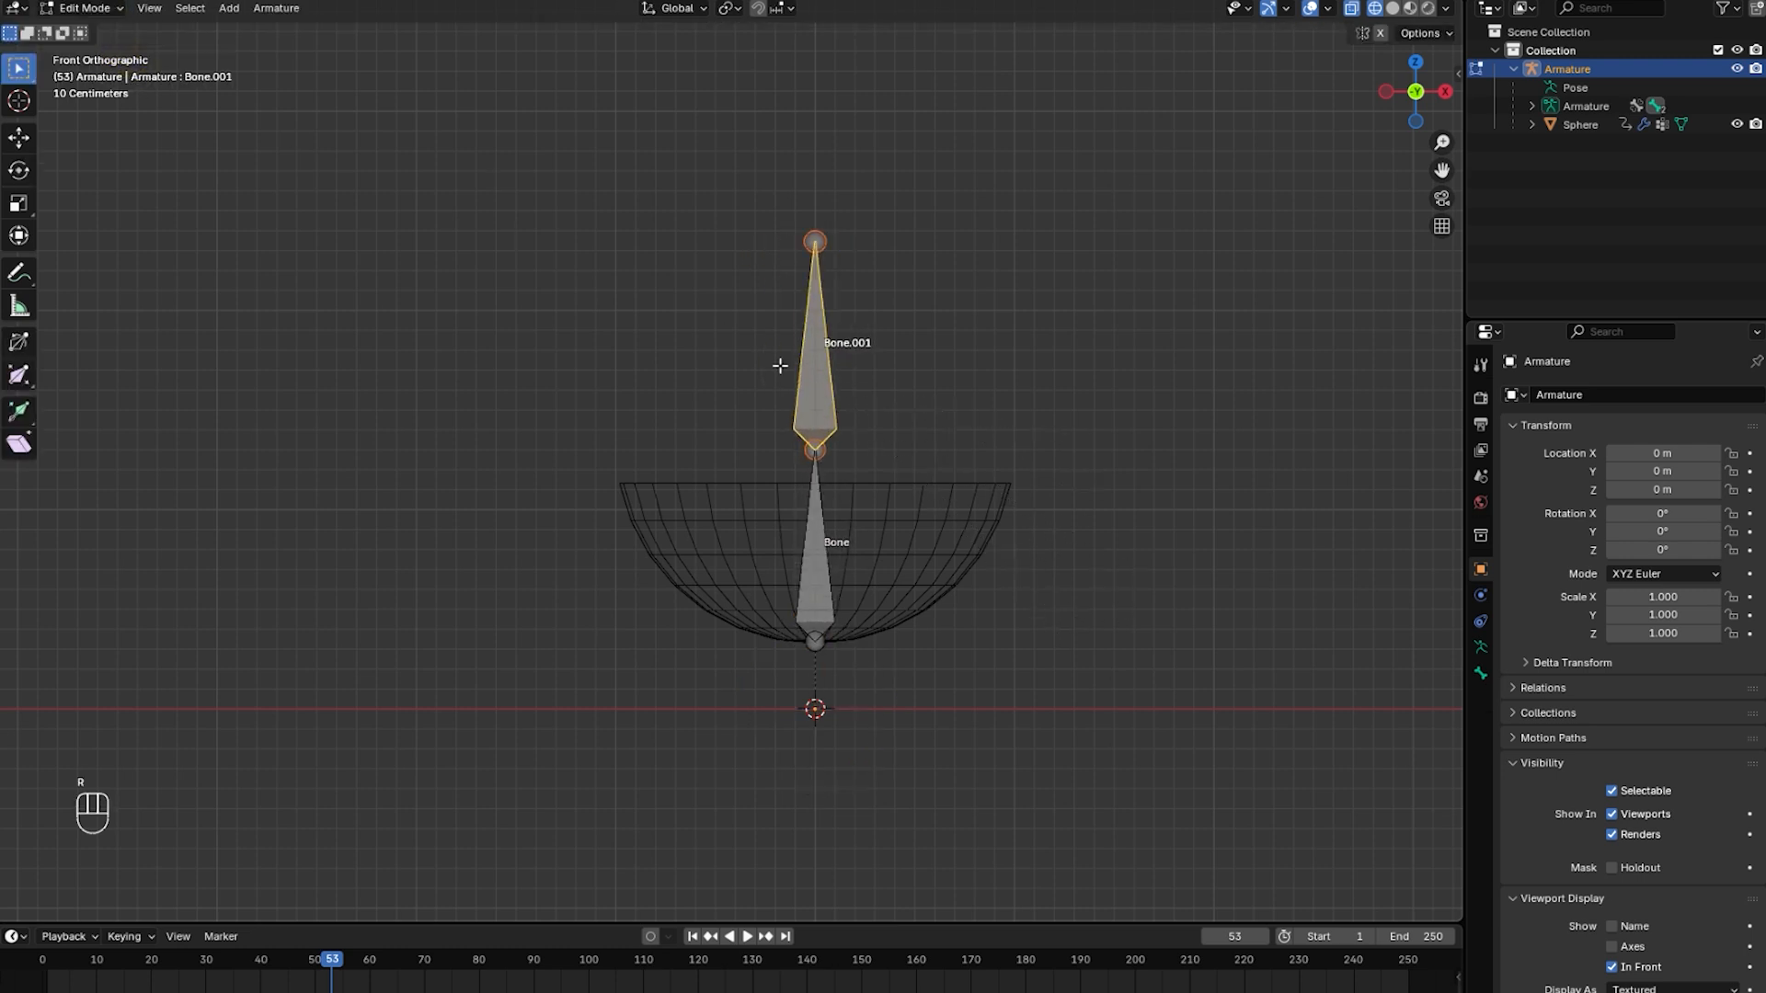
# Switch the armature back to Pose Mode and rotate Bone.001 by about -34.2°, plus a further -10.7°.
pyautogui.click(95, 9)
pyautogui.click(109, 67)
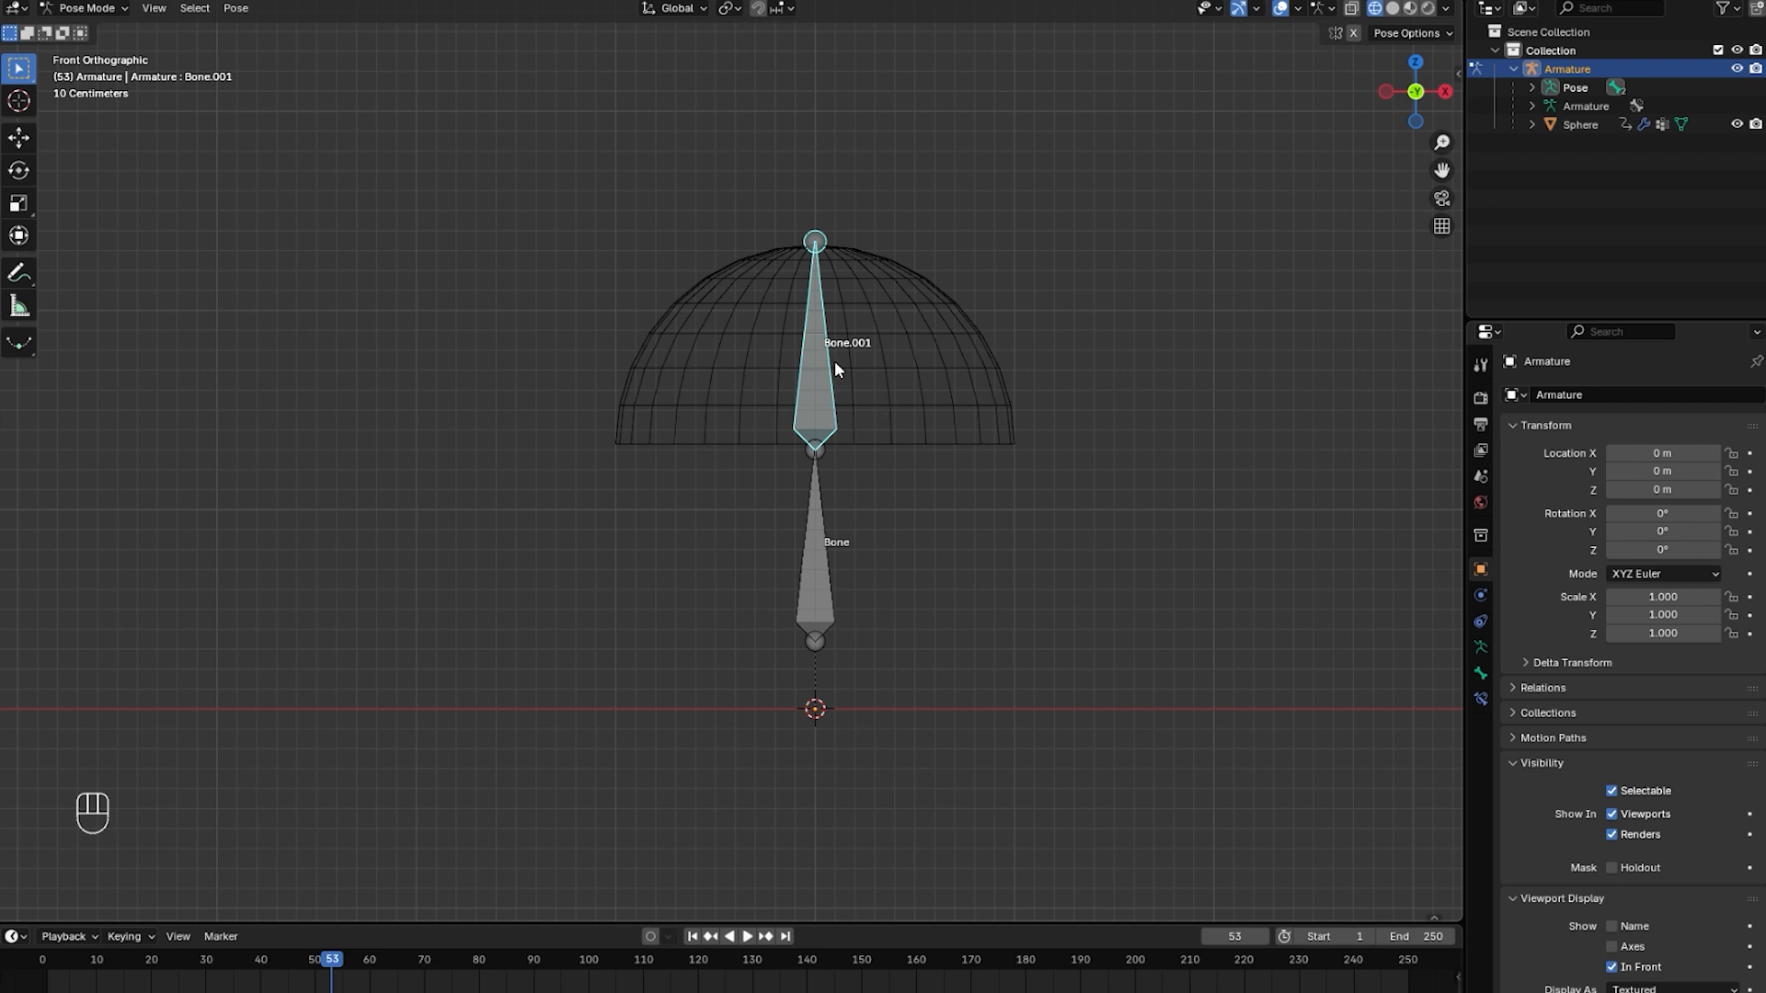
pyautogui.press('r')
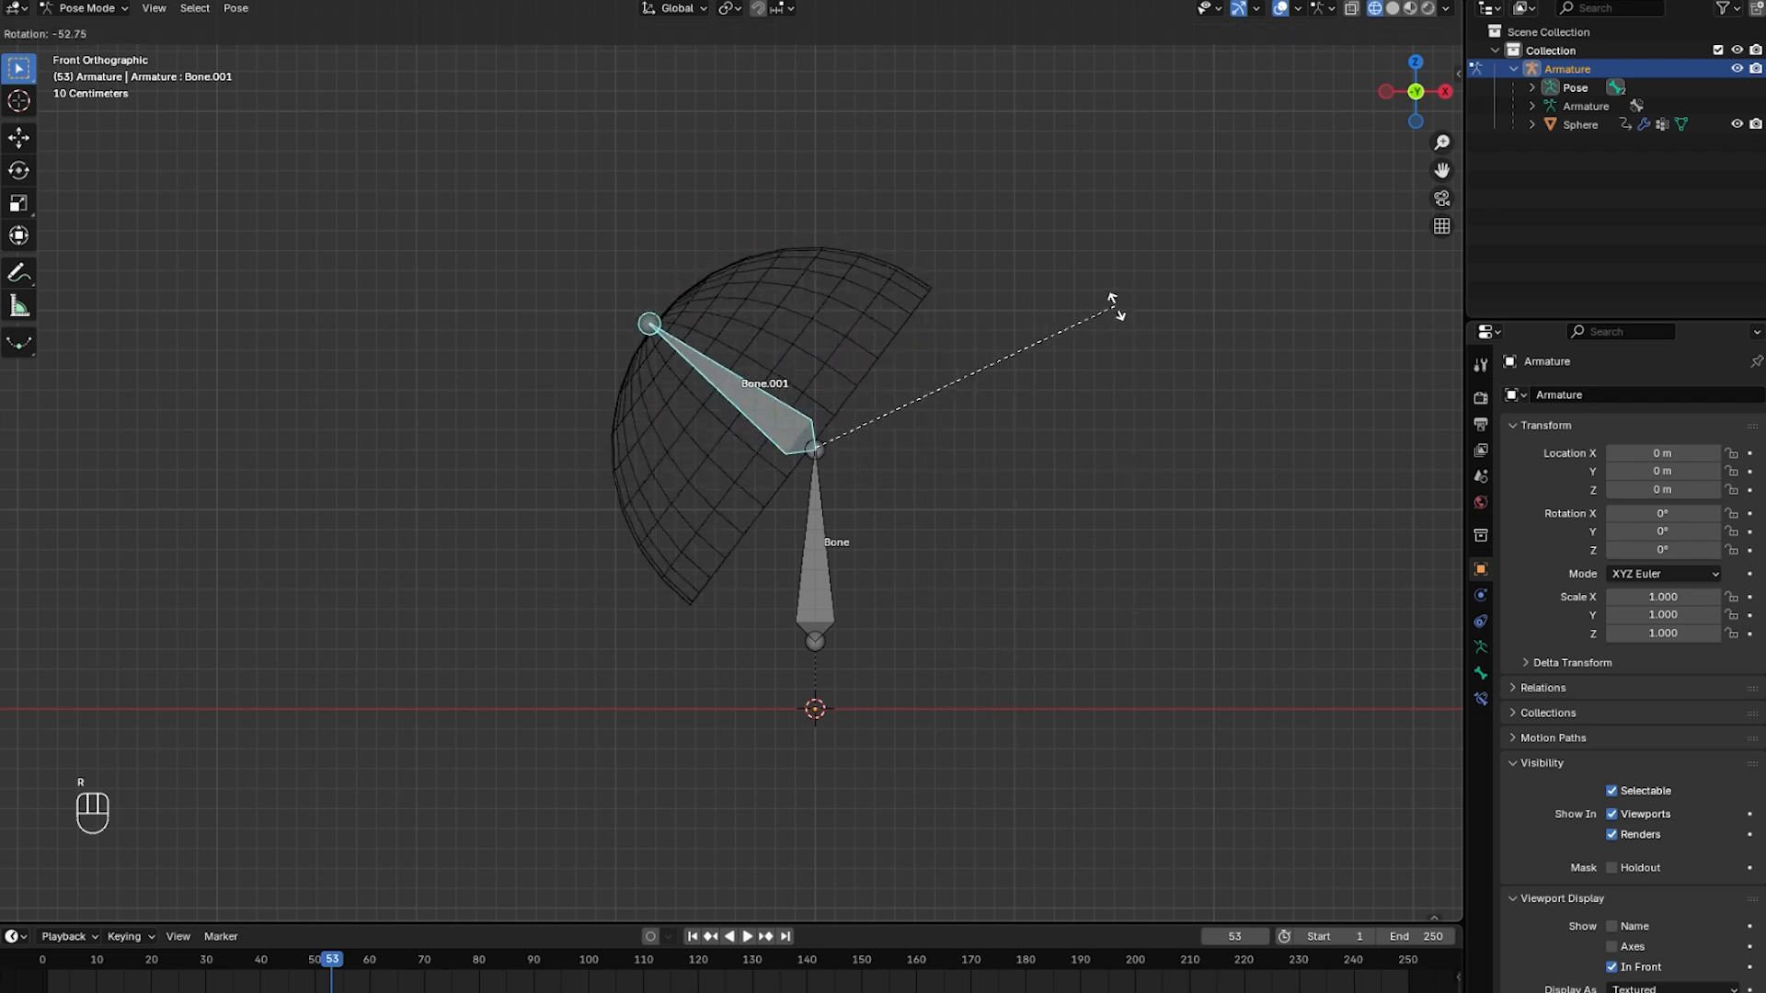
pyautogui.click(1121, 411)
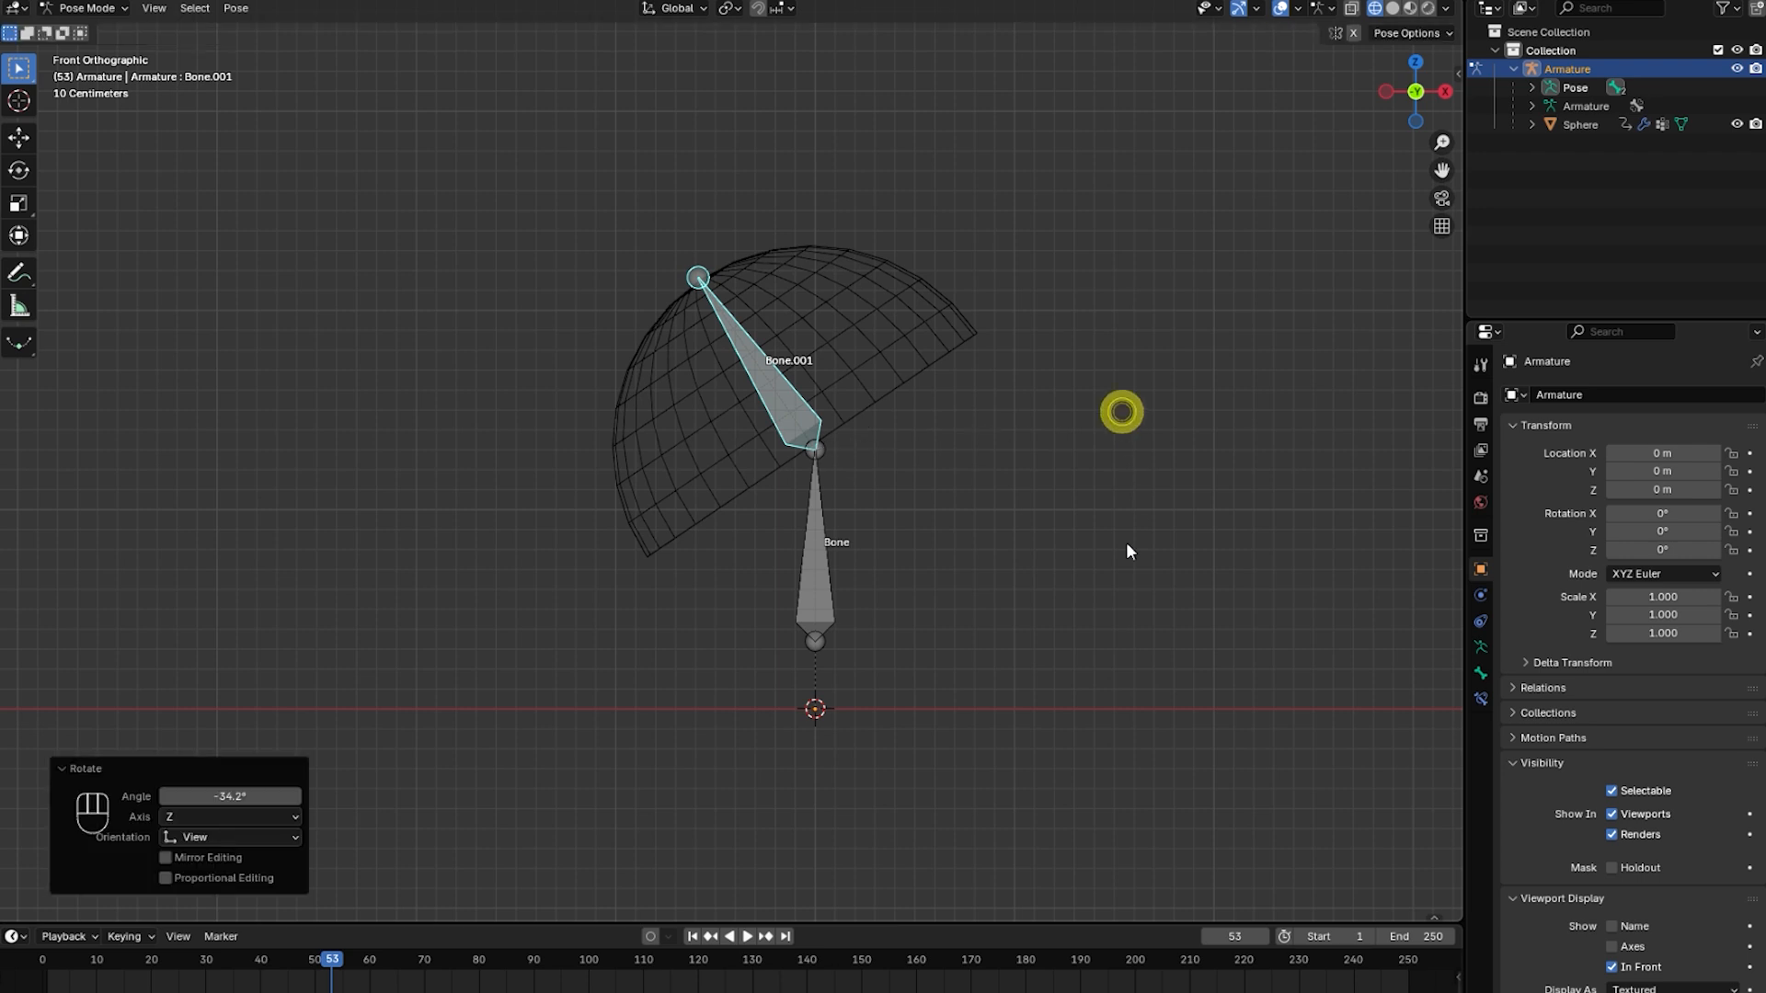
pyautogui.press('r')
pyautogui.click(1020, 466)
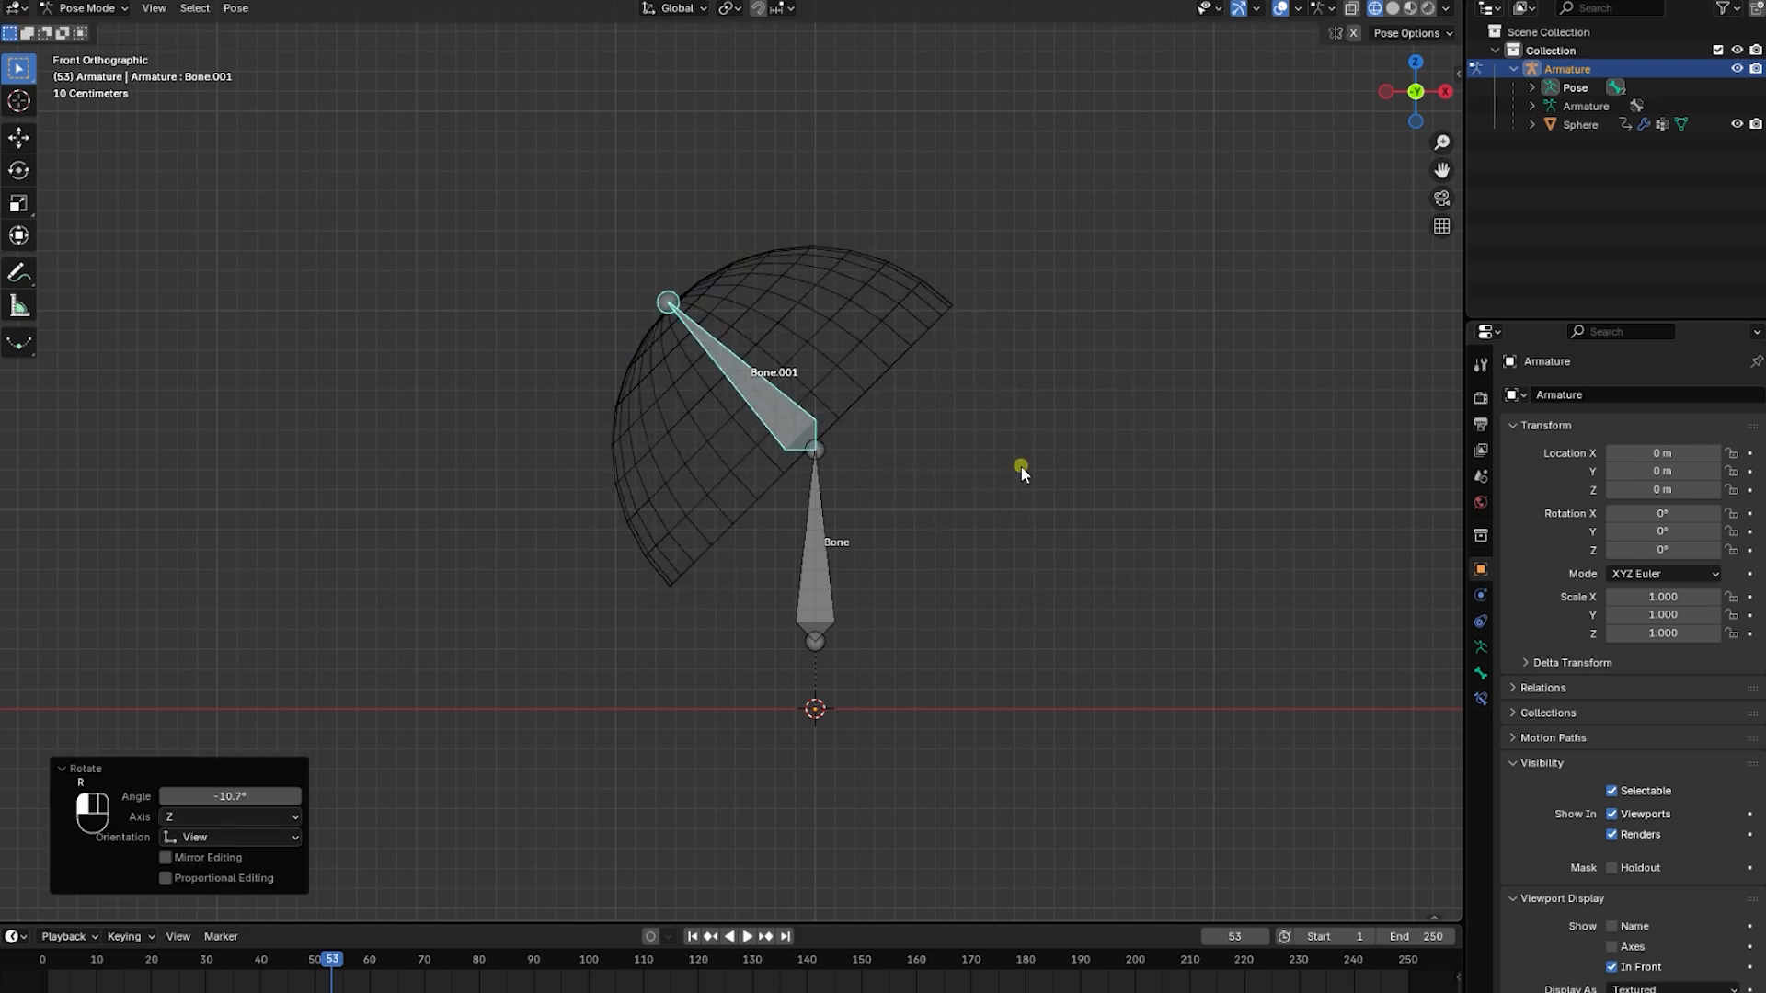
# Rotate the lower bone by about -22.8° and turn Bone.001 back to roughly upright.
pyautogui.click(817, 569)
pyautogui.press('r')
pyautogui.click(1120, 521)
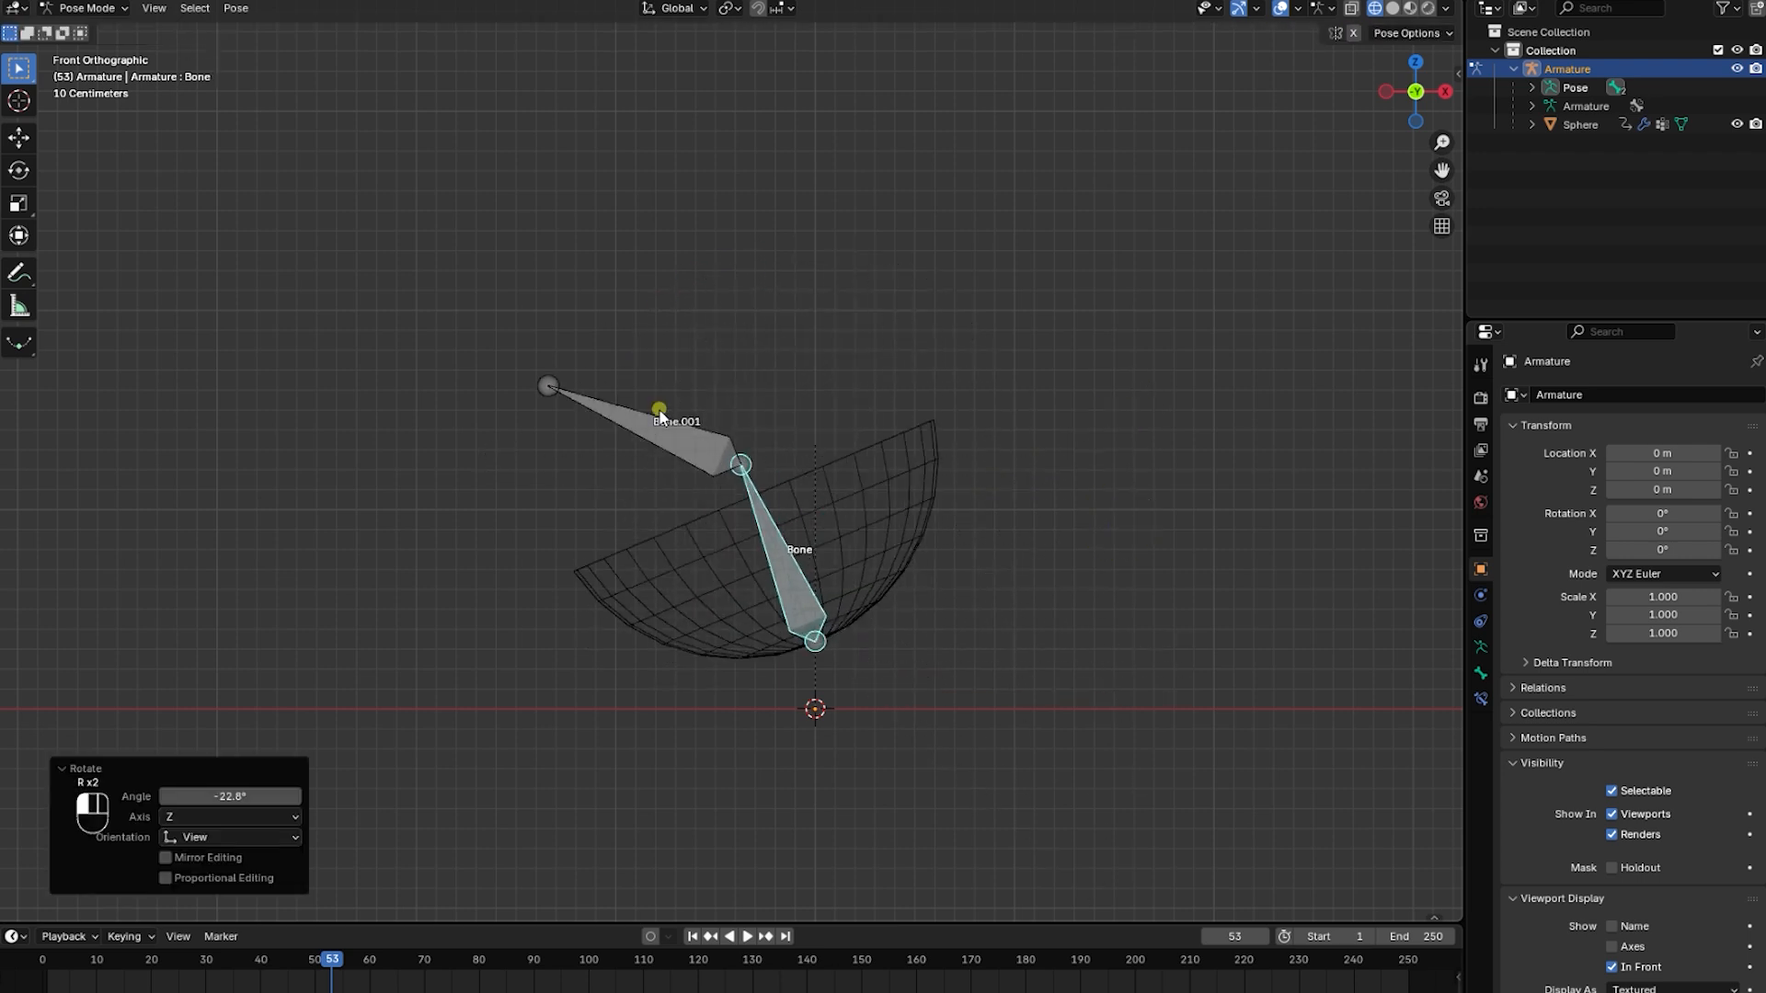
pyautogui.press('r')
pyautogui.click(787, 287)
# Test-rotate Bone and Bone.001 once more from the bent pose, cancelling both rotations.
pyautogui.press('r')
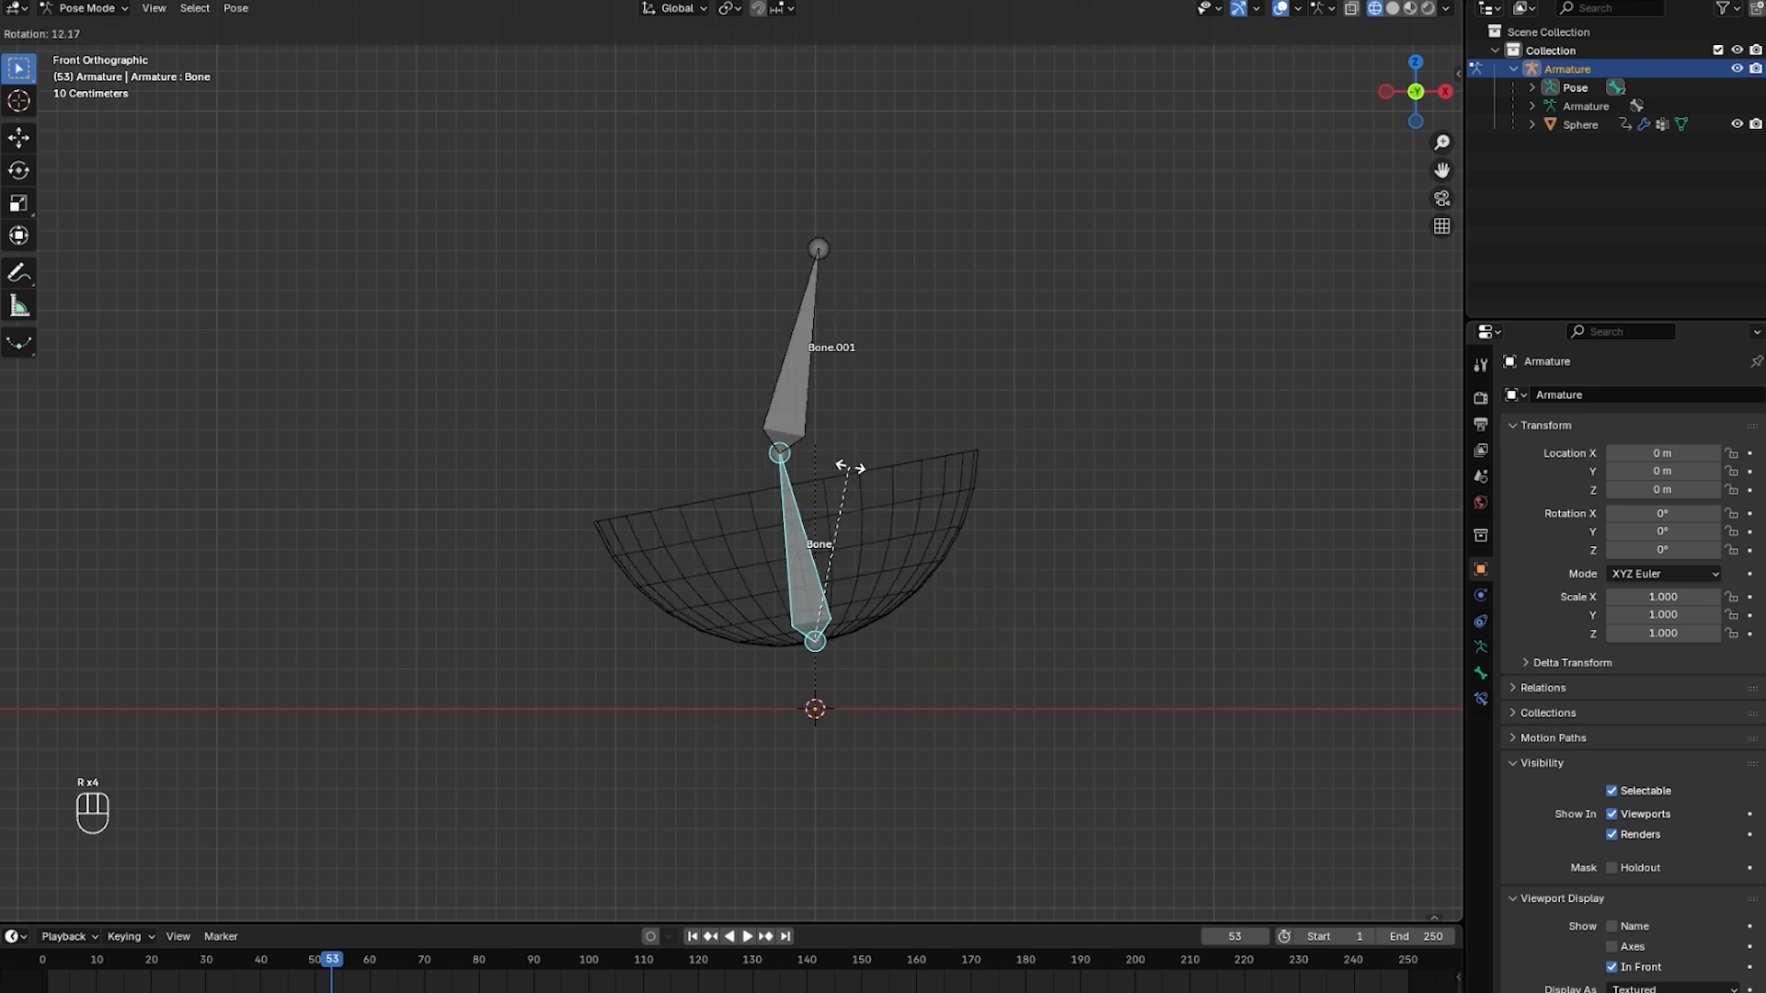
pyautogui.click(884, 438)
pyautogui.click(760, 391)
pyautogui.press('r')
pyautogui.rightClick(954, 307)
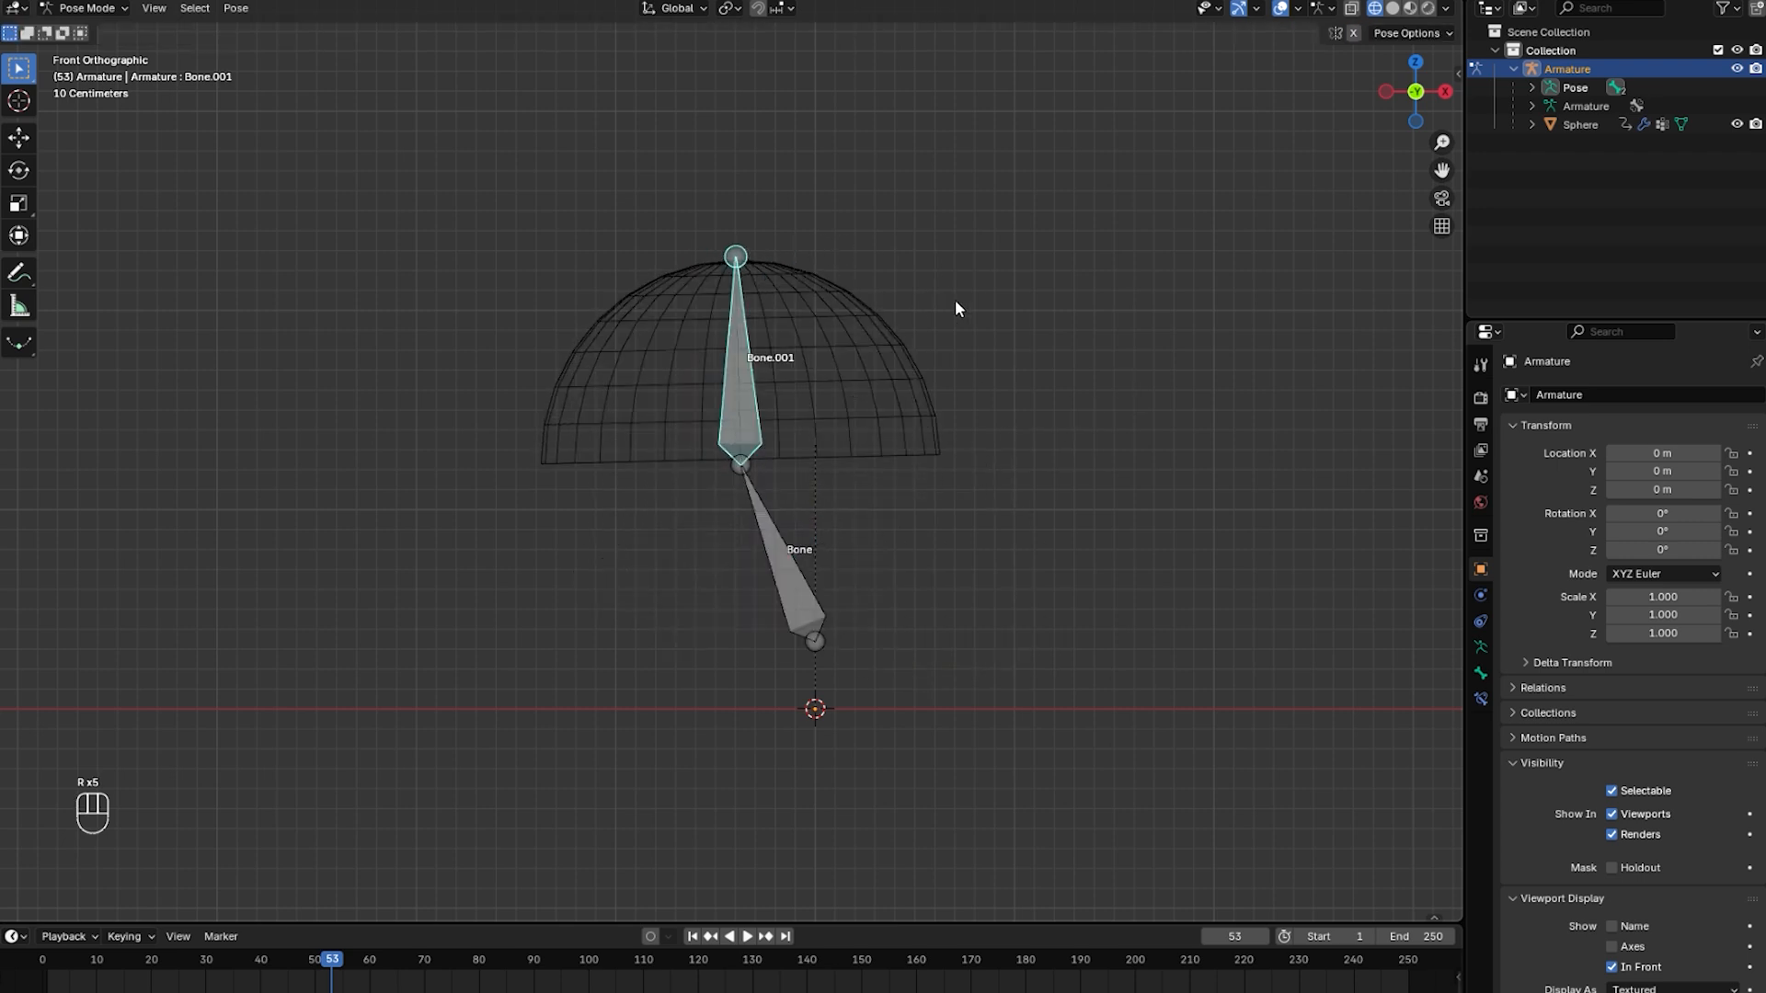
# Deselect all bones, return to Object Mode and select the sphere.
pyautogui.click(1021, 301)
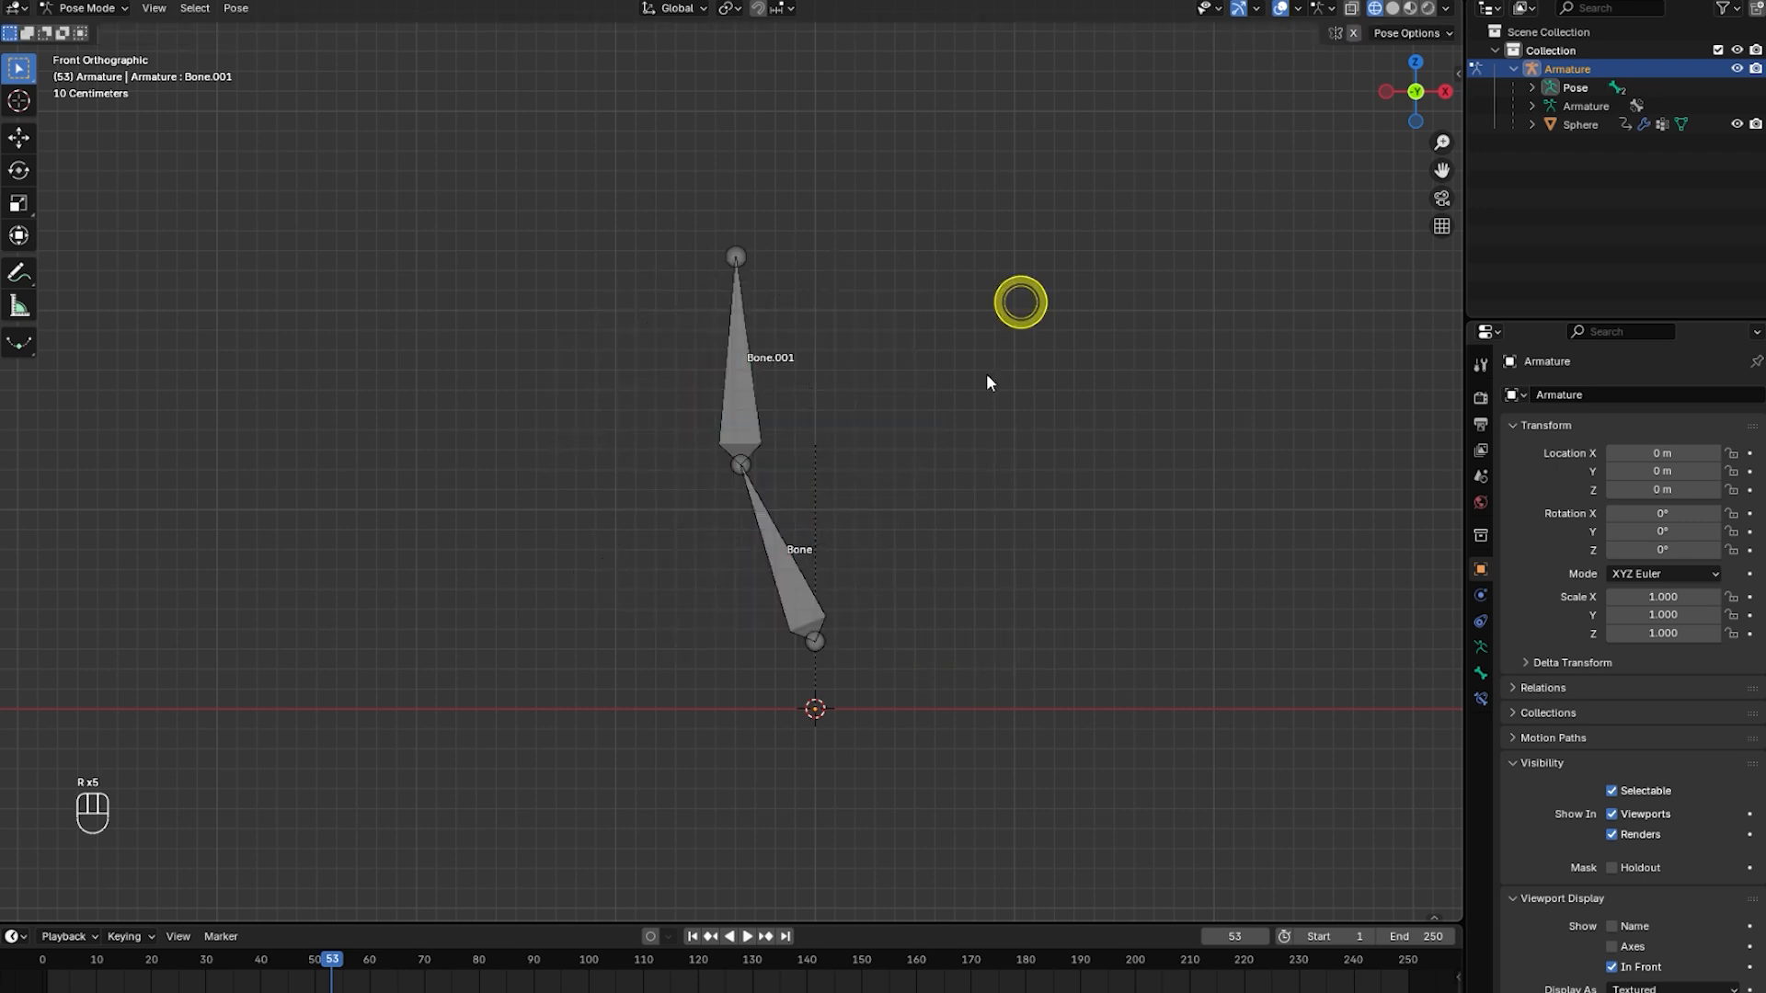
pyautogui.click(89, 8)
pyautogui.click(108, 32)
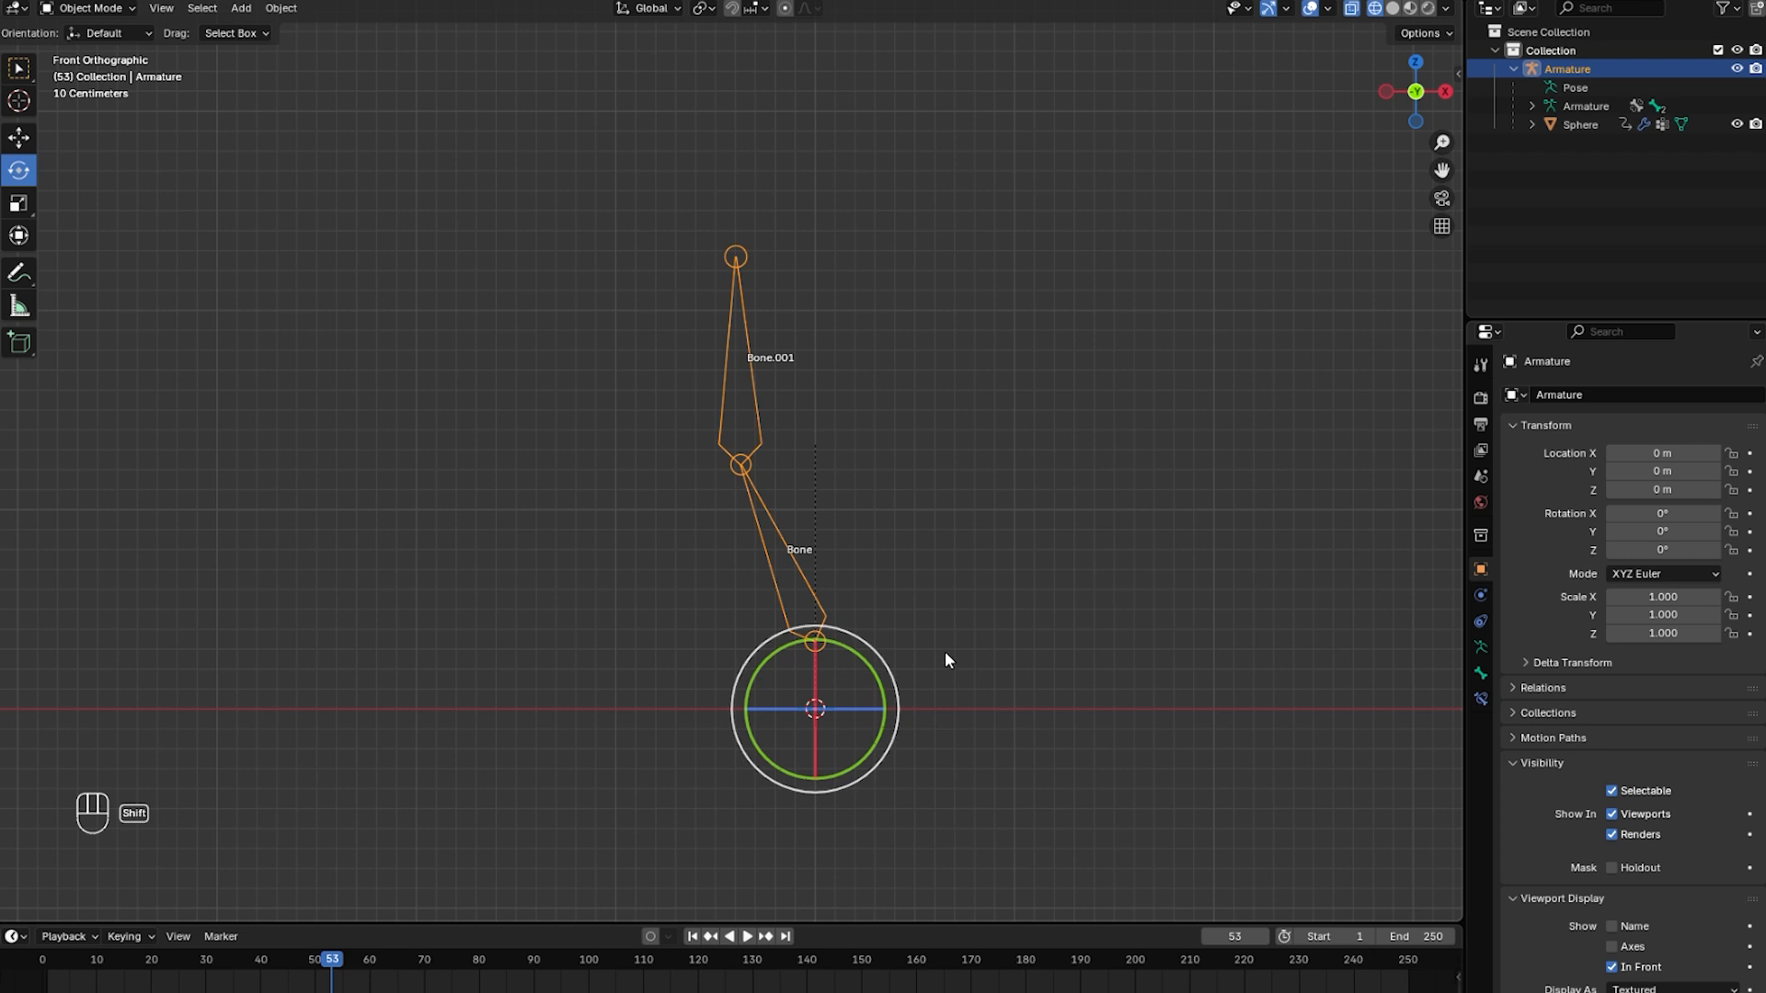
pyautogui.click(1587, 126)
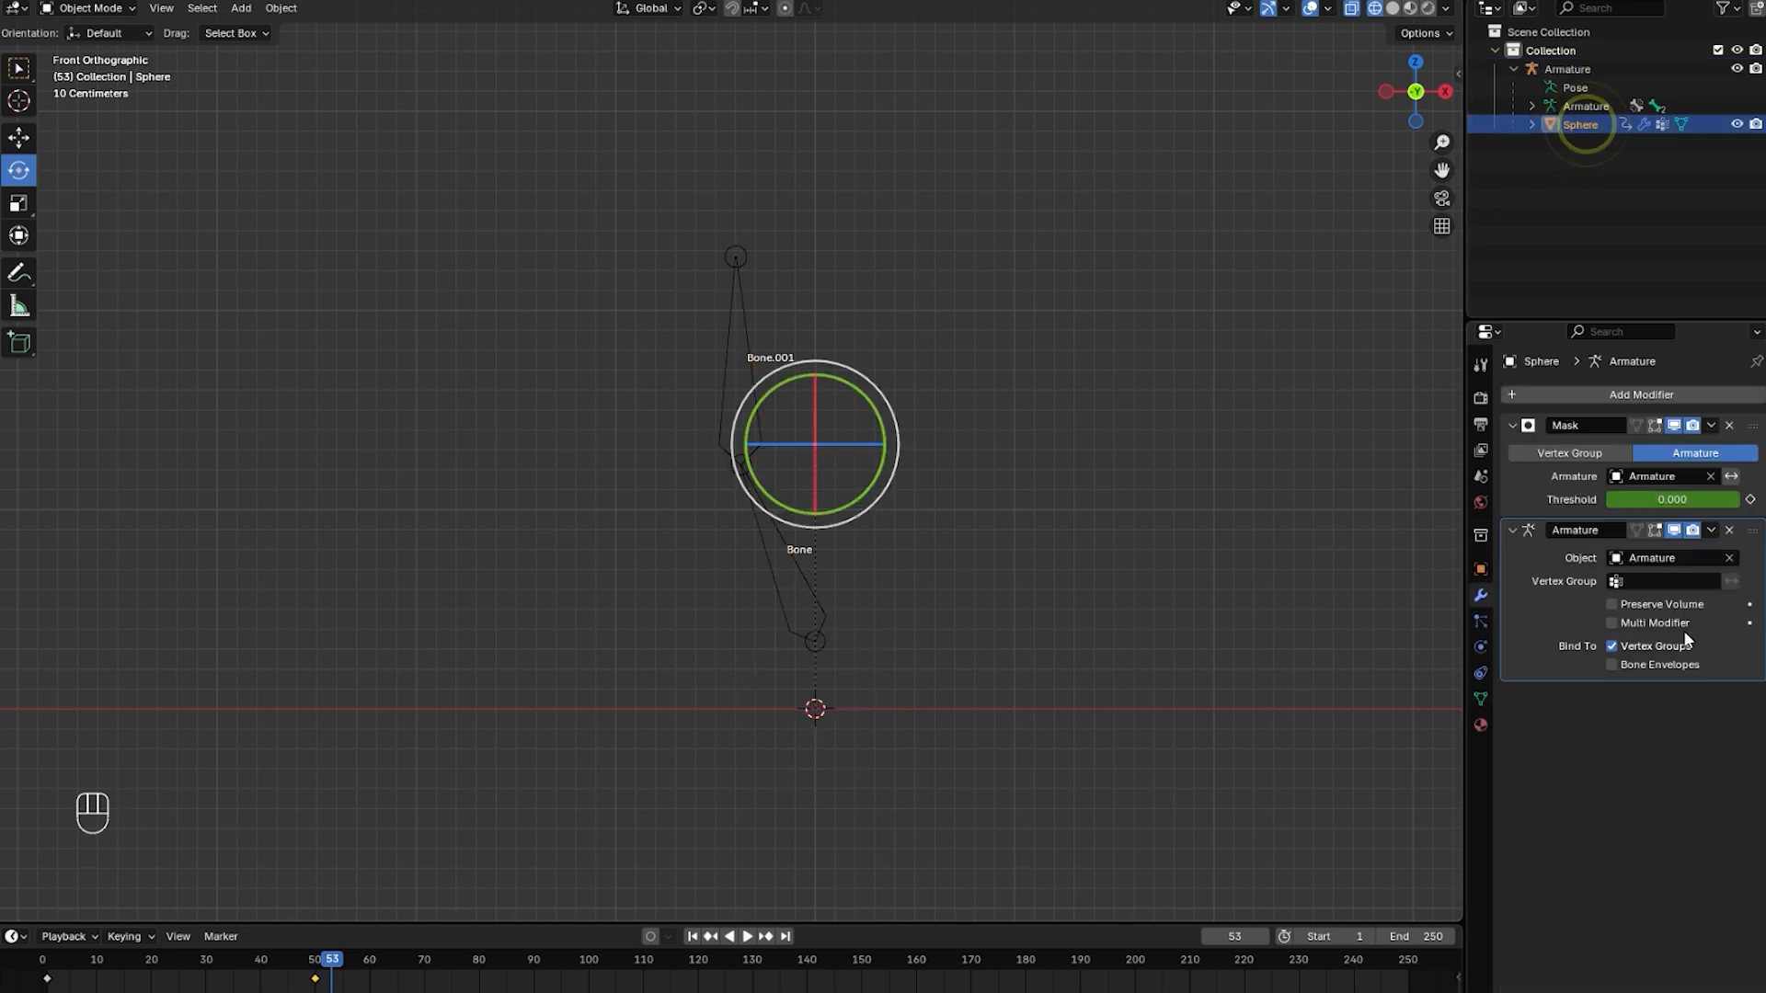
# Remove the Armature modifier from the sphere and undo the removal.
pyautogui.click(1730, 528)
pyautogui.hotkey('ctrl', 'z')
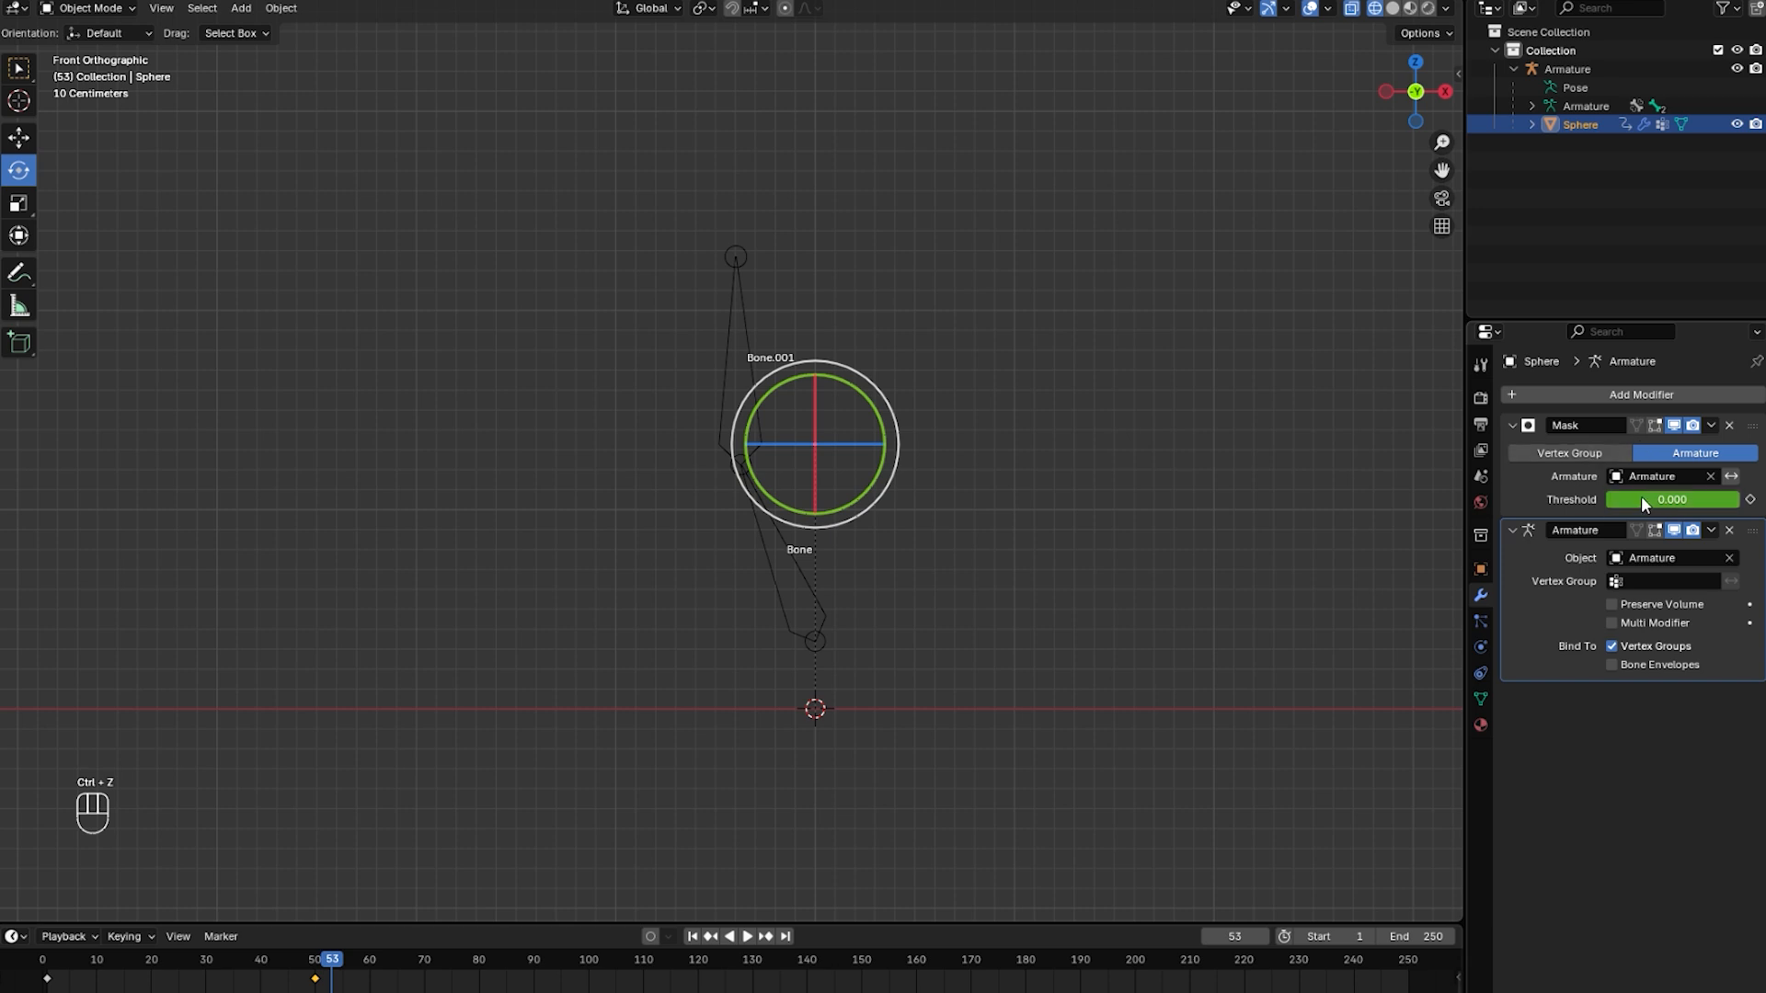
pyautogui.keyDown('shift'); pyautogui.moveTo(1040, 502); pyautogui.dragTo(1045, 500, button='middle'); pyautogui.keyUp('shift')
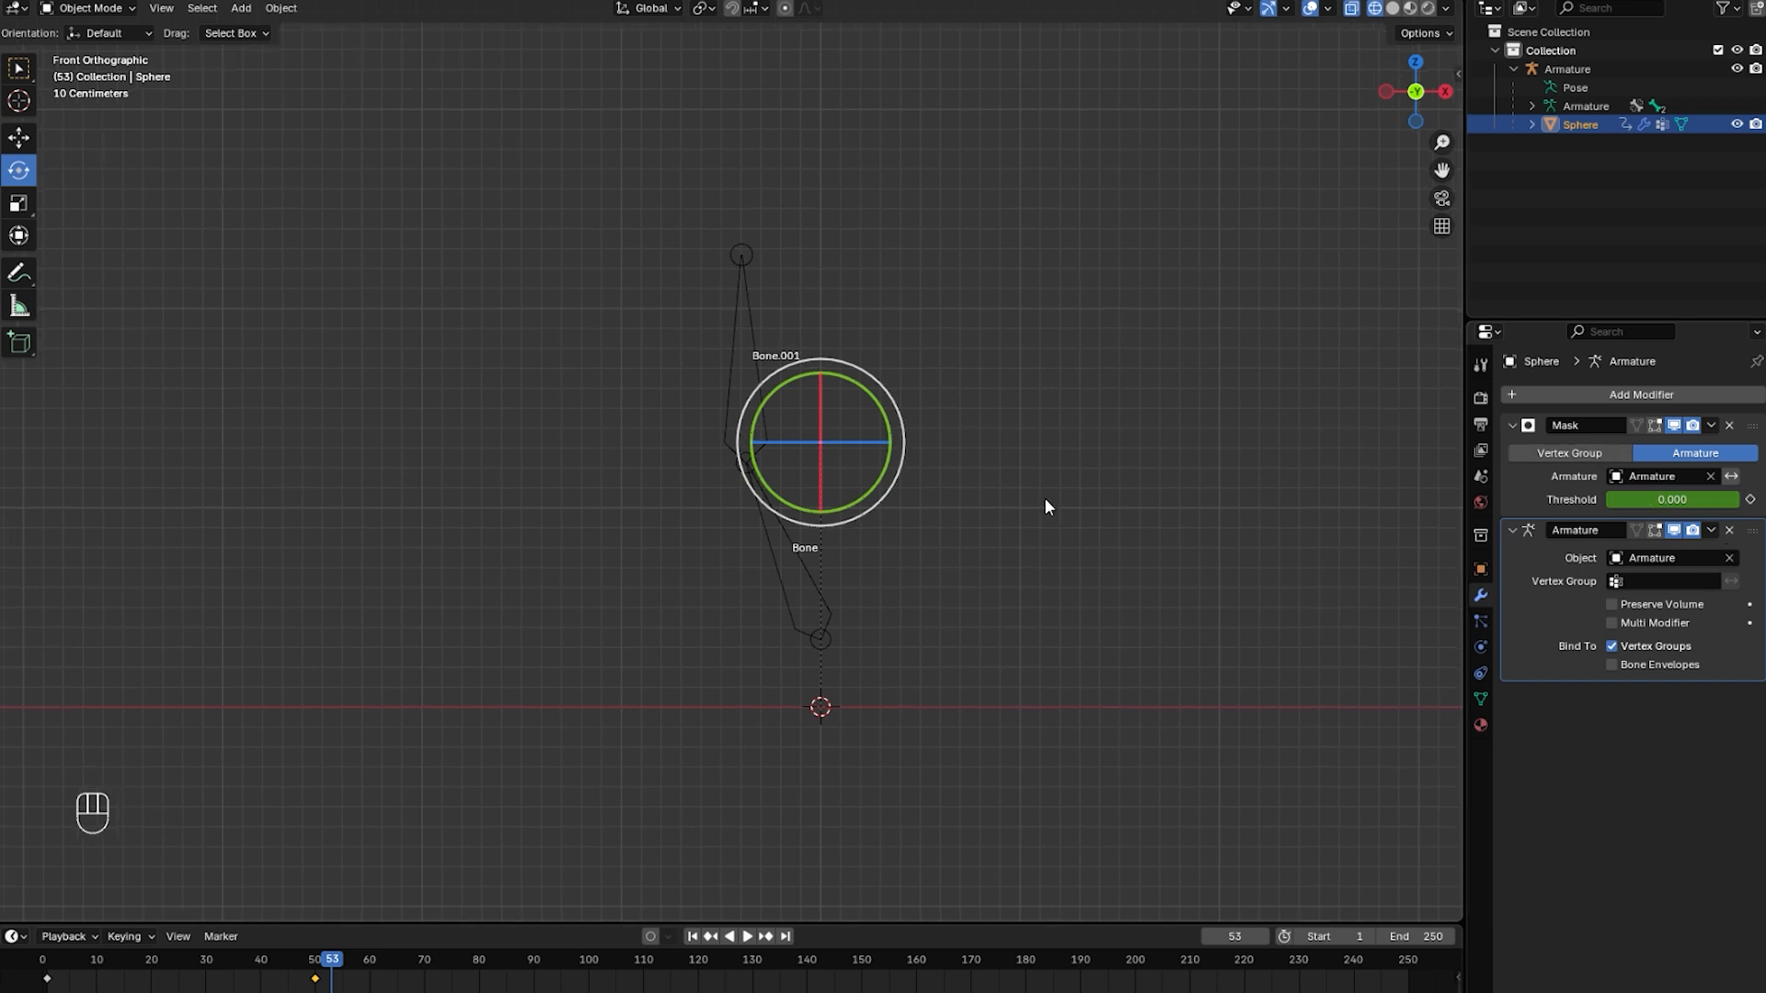